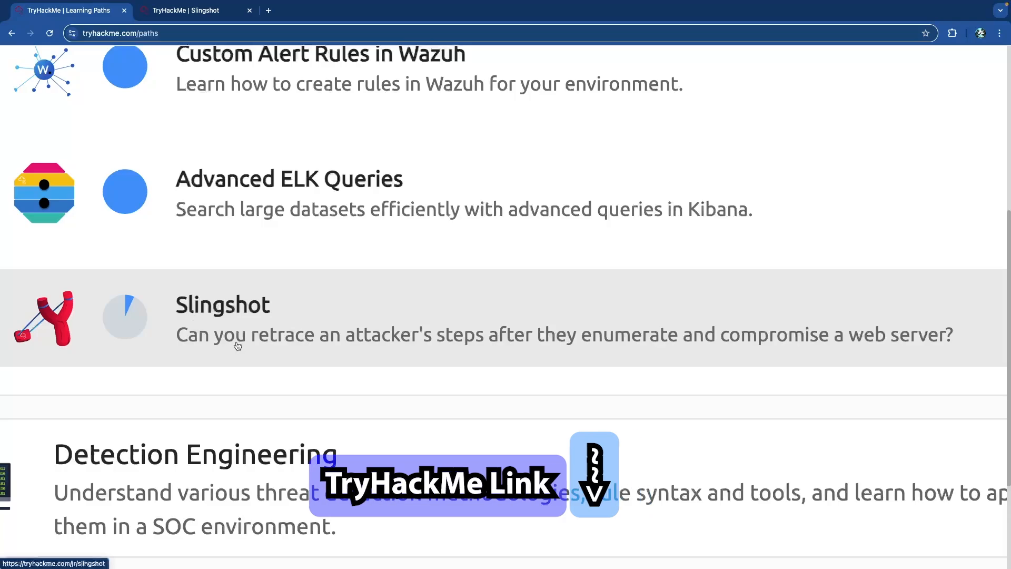
- Open the Slingshot room from the Advanced ELK module and skim through its target machine details and task questions
{"action": "scroll", "coordinate": [264, 291], "scroll_direction": "down", "scroll_amount": 3}
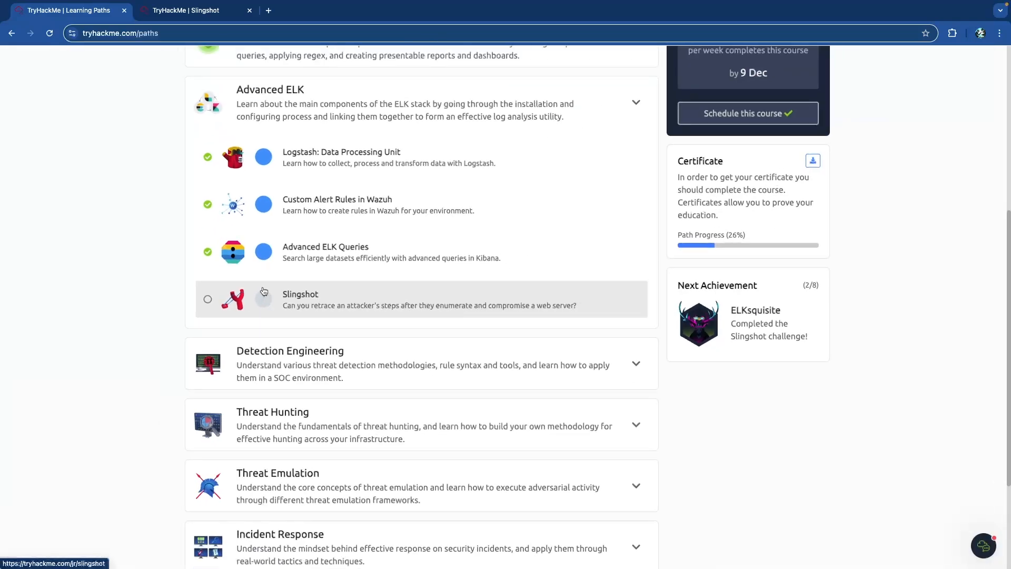
{"action": "left_click", "coordinate": [246, 284]}
{"action": "scroll", "coordinate": [191, 292], "scroll_direction": "down", "scroll_amount": 13}
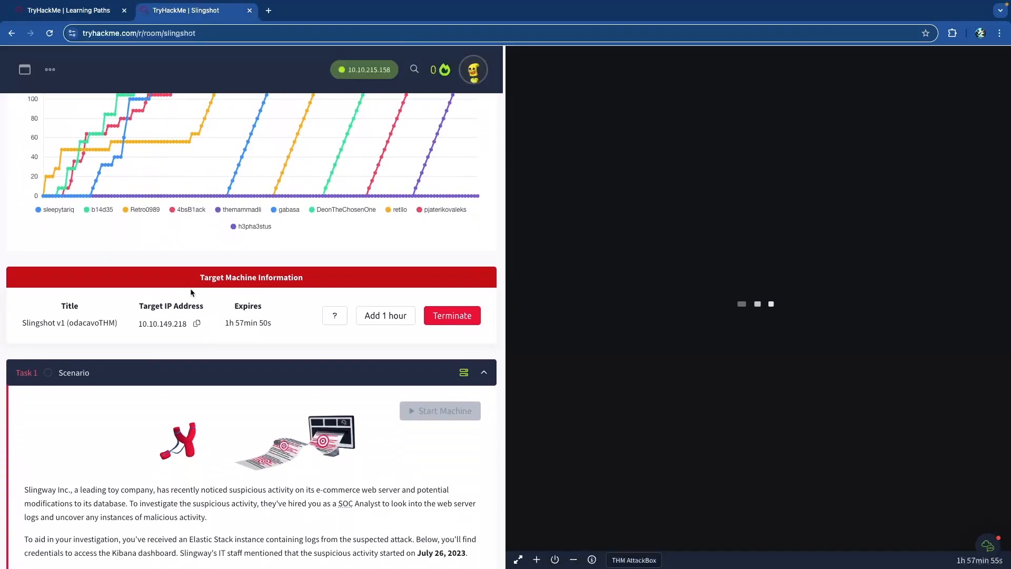
{"action": "scroll", "coordinate": [191, 290], "scroll_direction": "down", "scroll_amount": 9}
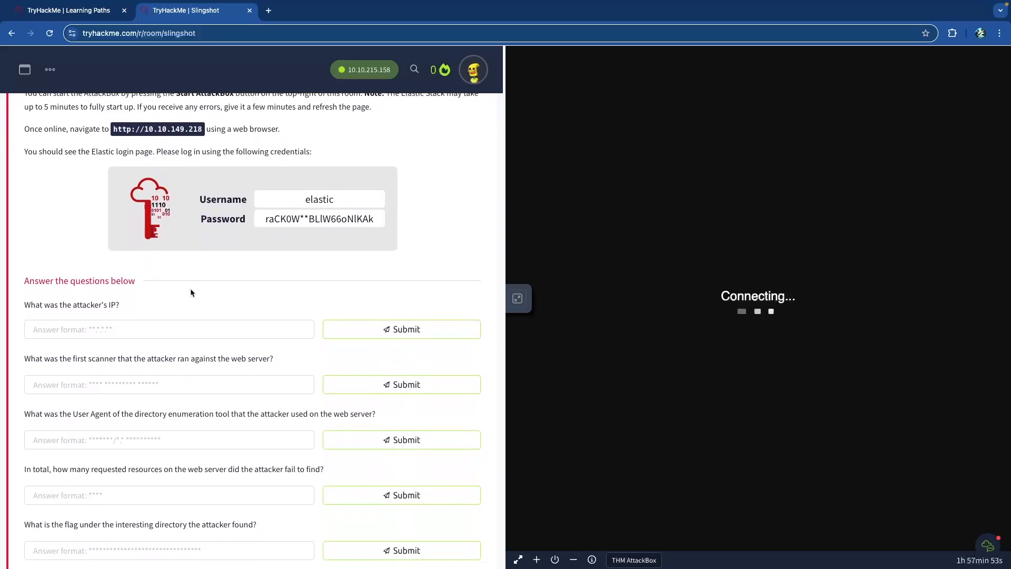
{"action": "scroll", "coordinate": [191, 292], "scroll_direction": "down", "scroll_amount": 6}
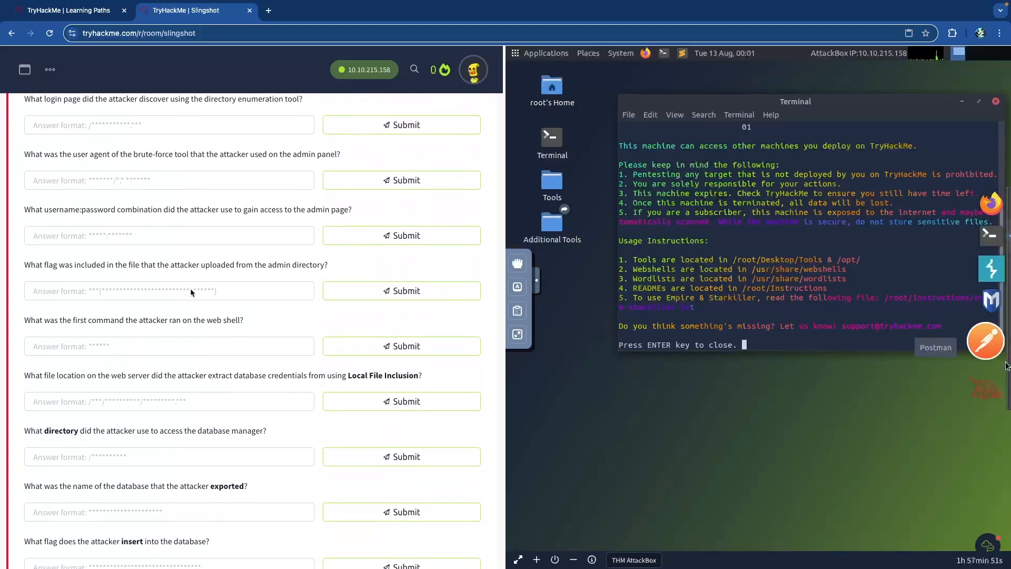
- Return to the Task 1 scenario and look over its introduction and instructions
{"action": "scroll", "coordinate": [191, 293], "scroll_direction": "up", "scroll_amount": 5}
{"action": "scroll", "coordinate": [190, 292], "scroll_direction": "up", "scroll_amount": 12}
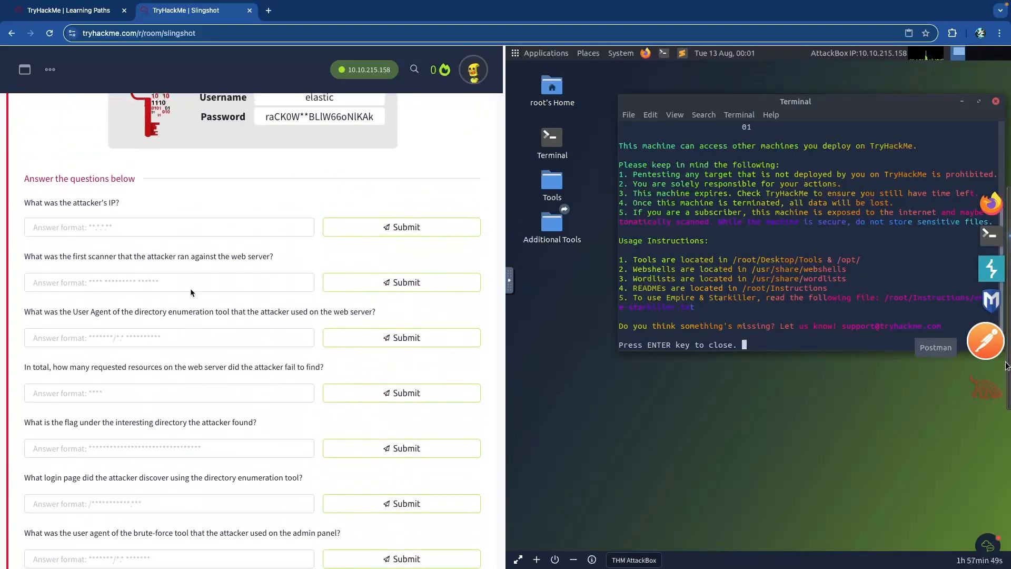
{"action": "scroll", "coordinate": [191, 289], "scroll_direction": "up", "scroll_amount": 3}
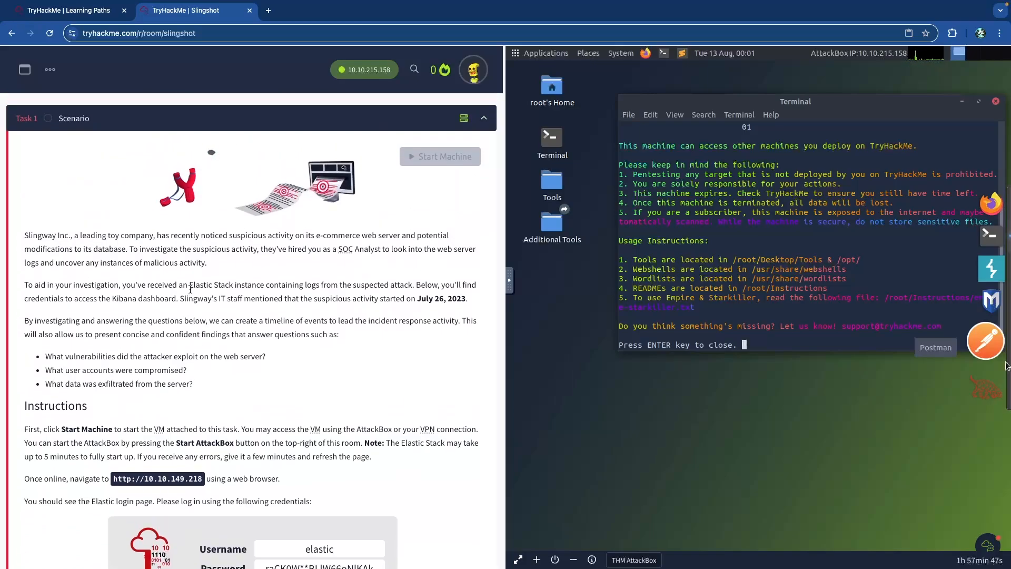
{"action": "scroll", "coordinate": [191, 293], "scroll_direction": "down", "scroll_amount": 1}
{"action": "scroll", "coordinate": [191, 293], "scroll_direction": "down", "scroll_amount": 1}
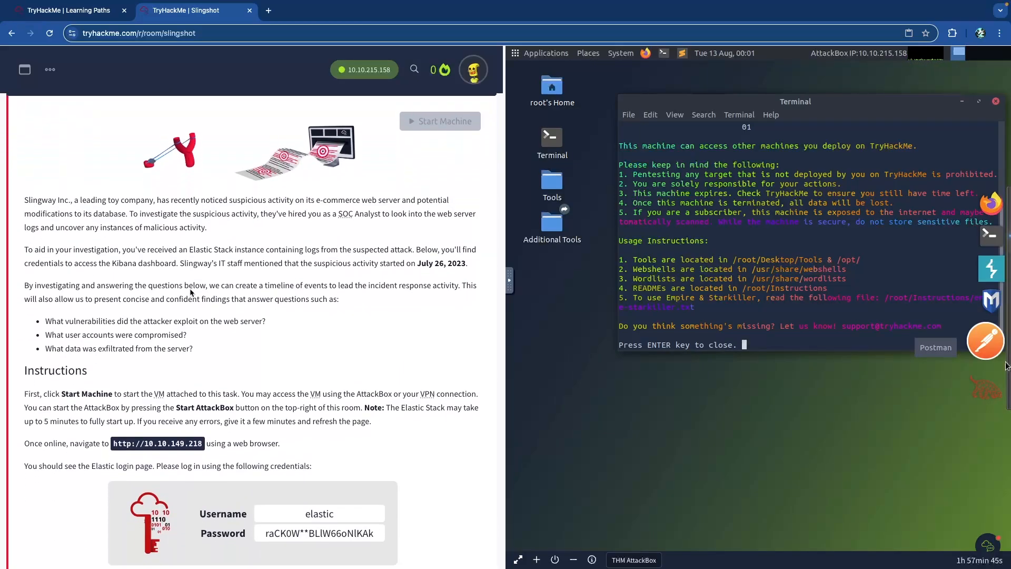
{"action": "scroll", "coordinate": [191, 291], "scroll_direction": "up", "scroll_amount": 1}
{"action": "scroll", "coordinate": [190, 290], "scroll_direction": "down", "scroll_amount": 1}
- Check the Slingshot room's place in the Advanced ELK module of the learning path, and return to the room
{"action": "key", "text": "ctrl+shift+Tab"}
{"action": "scroll", "coordinate": [241, 296], "scroll_direction": "up", "scroll_amount": 1}
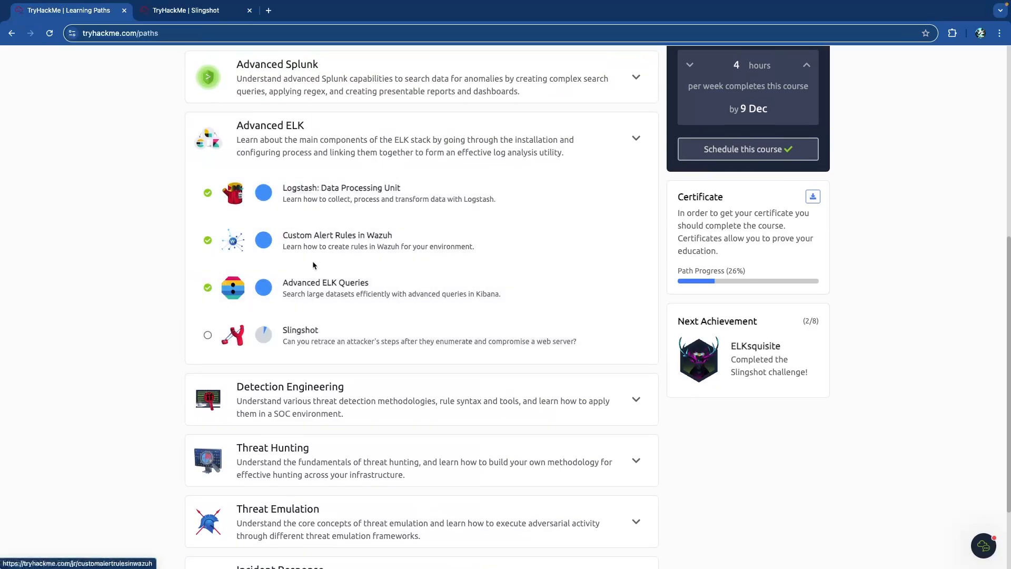
{"action": "key", "text": "ctrl+Tab"}
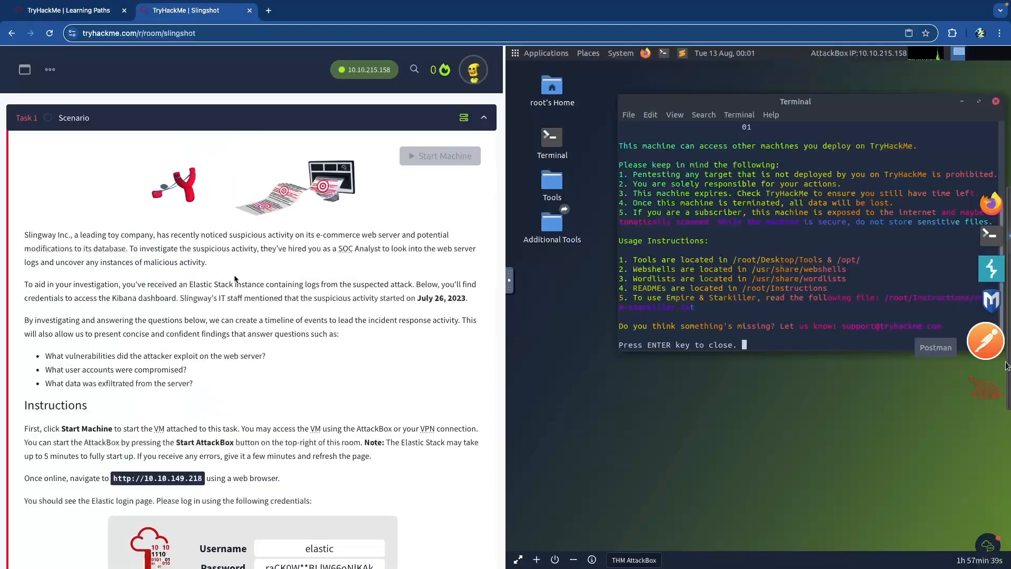
{"action": "scroll", "coordinate": [211, 271], "scroll_direction": "down", "scroll_amount": 1}
{"action": "scroll", "coordinate": [227, 276], "scroll_direction": "up", "scroll_amount": 1}
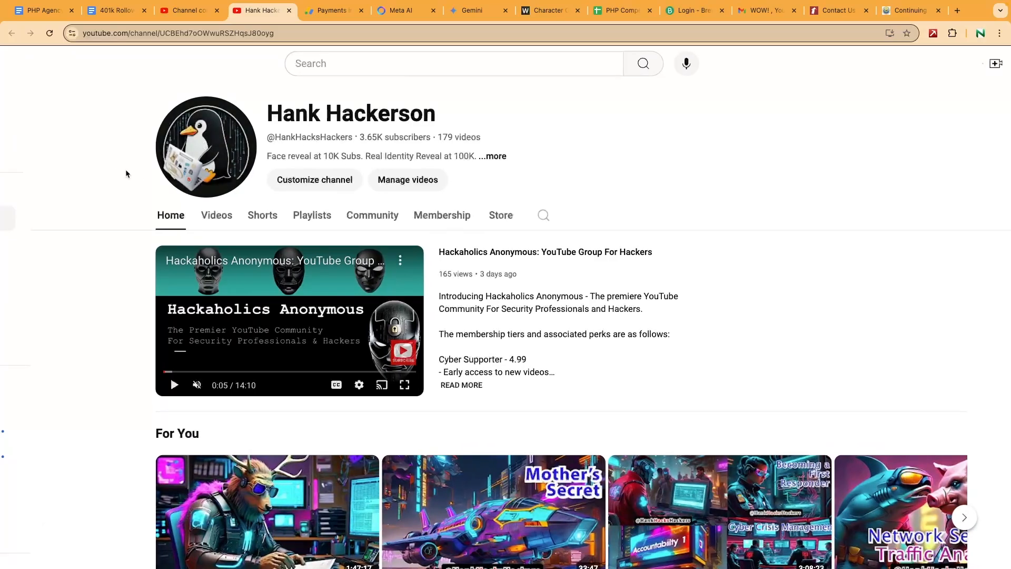
- Browse the recommended videos, popular videos and created playlists on the YouTube channel's home page
{"action": "scroll", "coordinate": [138, 170], "scroll_direction": "down", "scroll_amount": 3}
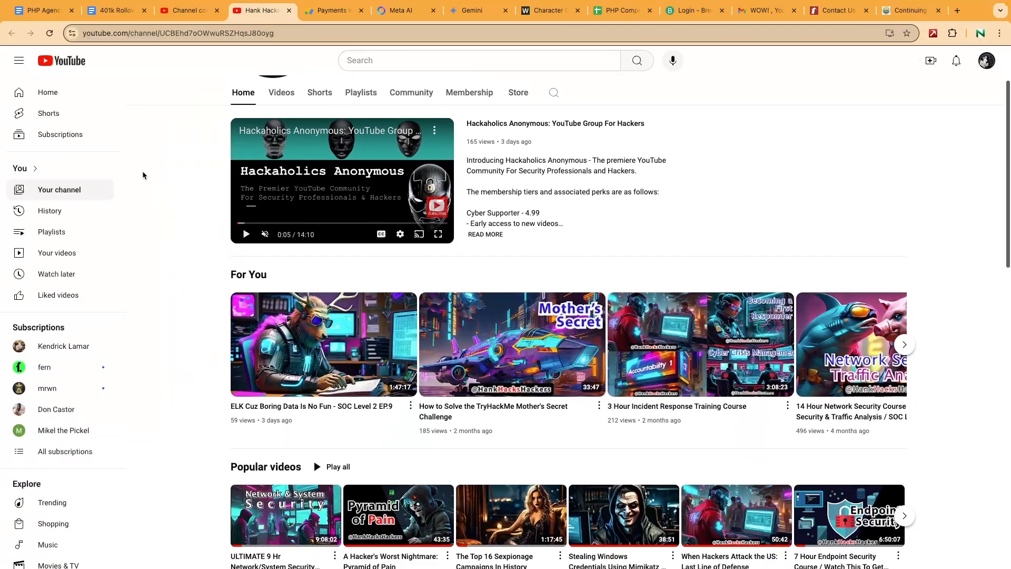
{"action": "scroll", "coordinate": [168, 185], "scroll_direction": "down", "scroll_amount": 2}
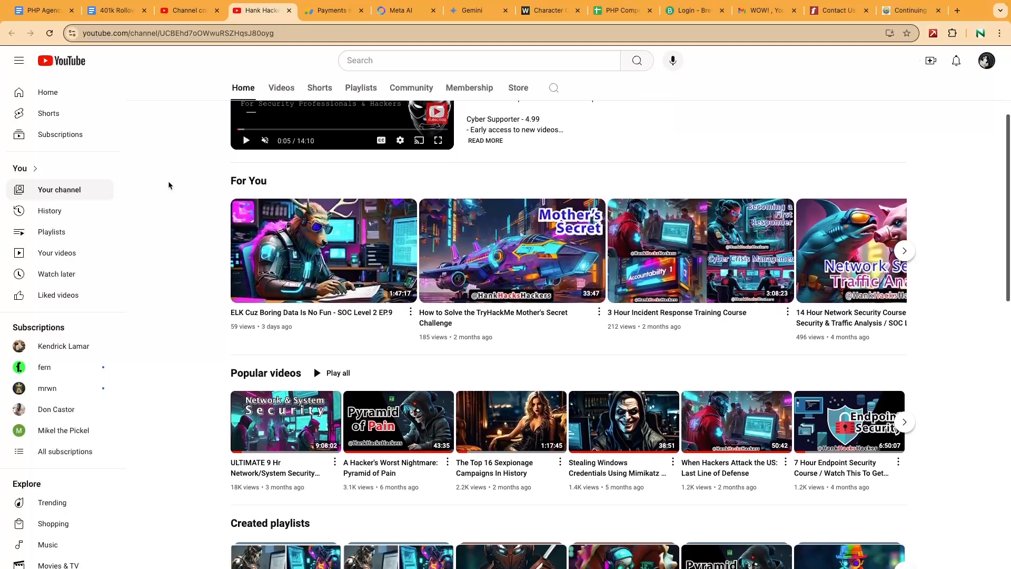
{"action": "scroll", "coordinate": [168, 185], "scroll_direction": "down", "scroll_amount": 2}
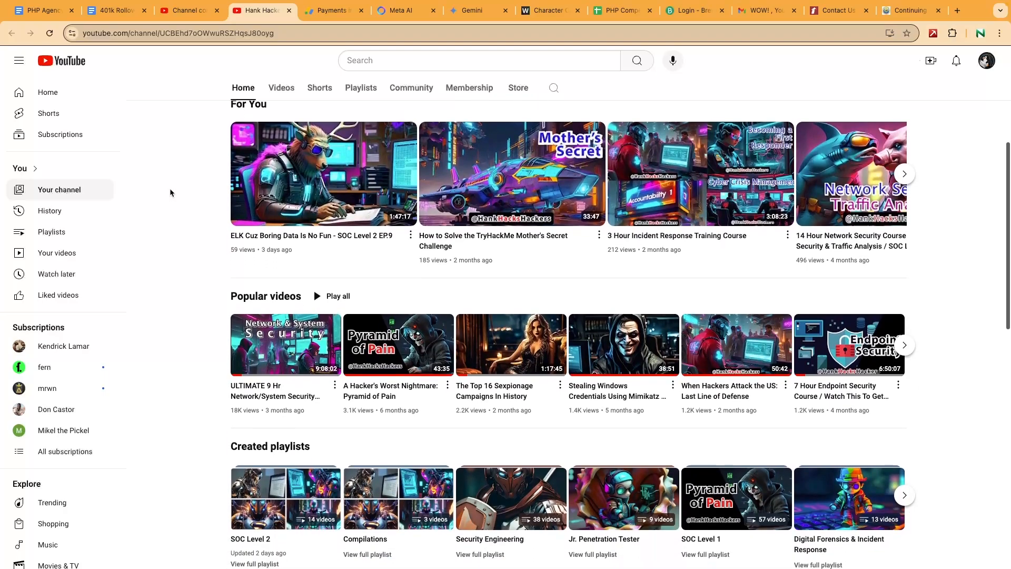
{"action": "scroll", "coordinate": [170, 188], "scroll_direction": "up", "scroll_amount": 6}
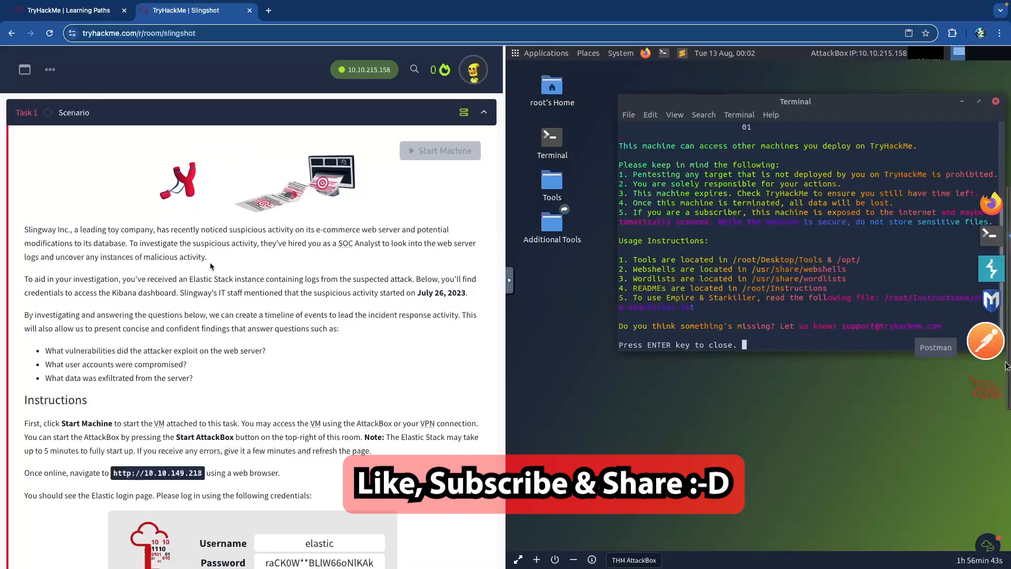
- Close the AttackBox terminal window and read the enlarged opening paragraph of the Slingway Inc. scenario
{"action": "left_click", "coordinate": [995, 102]}
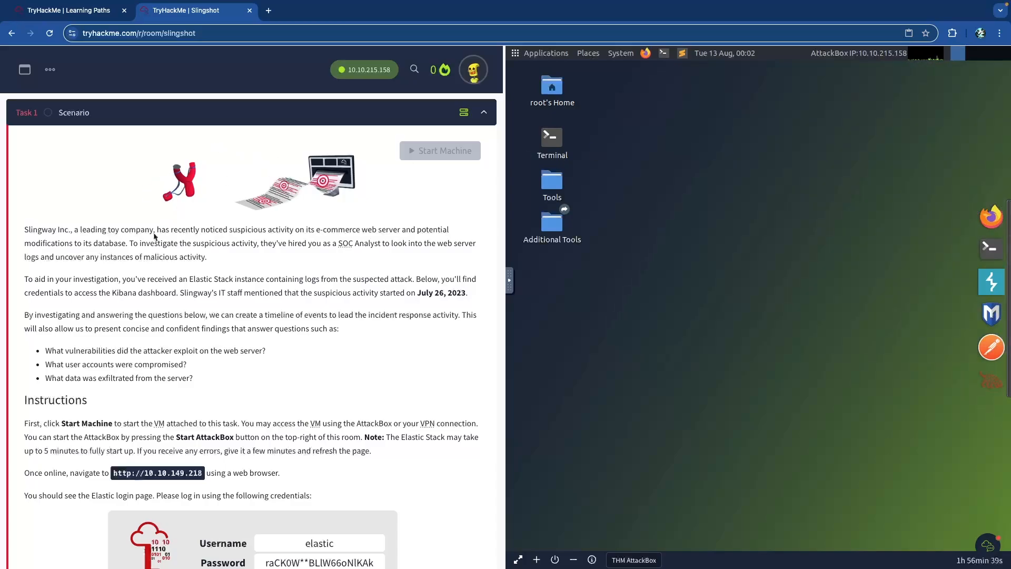
{"action": "scroll", "coordinate": [154, 237], "scroll_direction": "up", "scroll_amount": 5}
{"action": "scroll", "coordinate": [159, 231], "scroll_direction": "up", "scroll_amount": 1}
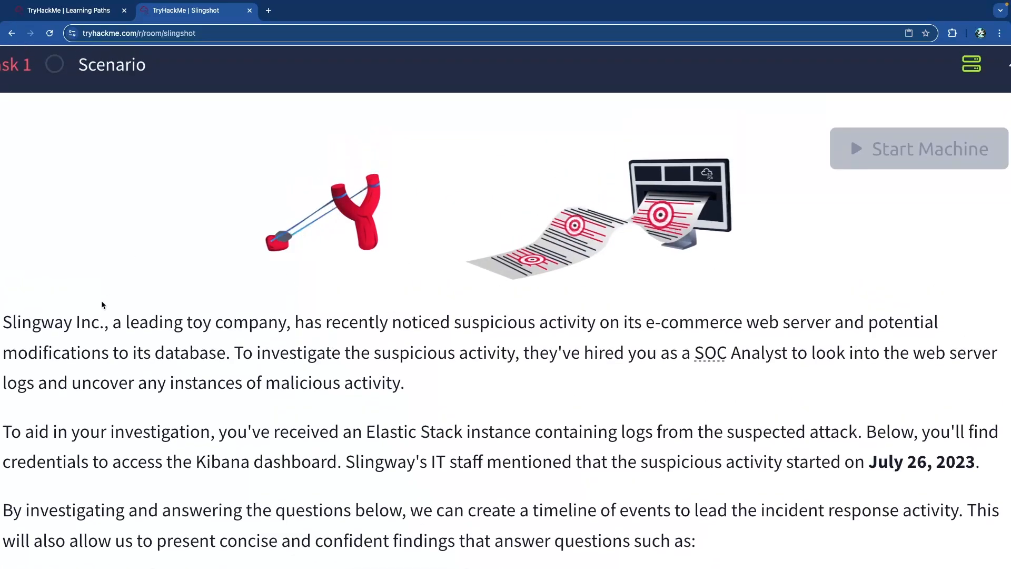
{"action": "scroll", "coordinate": [105, 305], "scroll_direction": "down", "scroll_amount": 3}
{"action": "scroll", "coordinate": [96, 316], "scroll_direction": "down", "scroll_amount": 1}
{"action": "scroll", "coordinate": [444, 218], "scroll_direction": "right", "scroll_amount": 1}
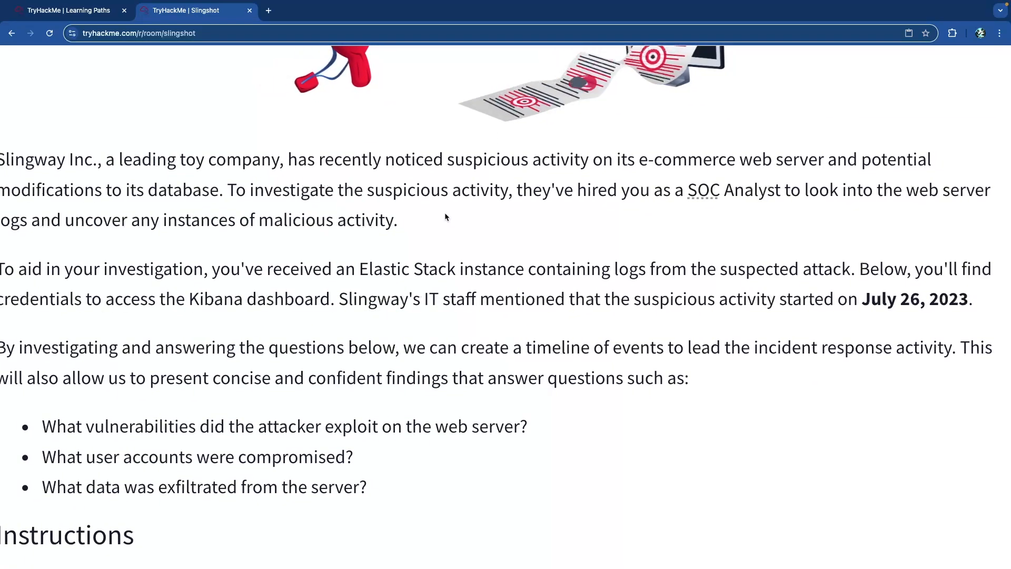
{"action": "scroll", "coordinate": [308, 208], "scroll_direction": "left", "scroll_amount": 1}
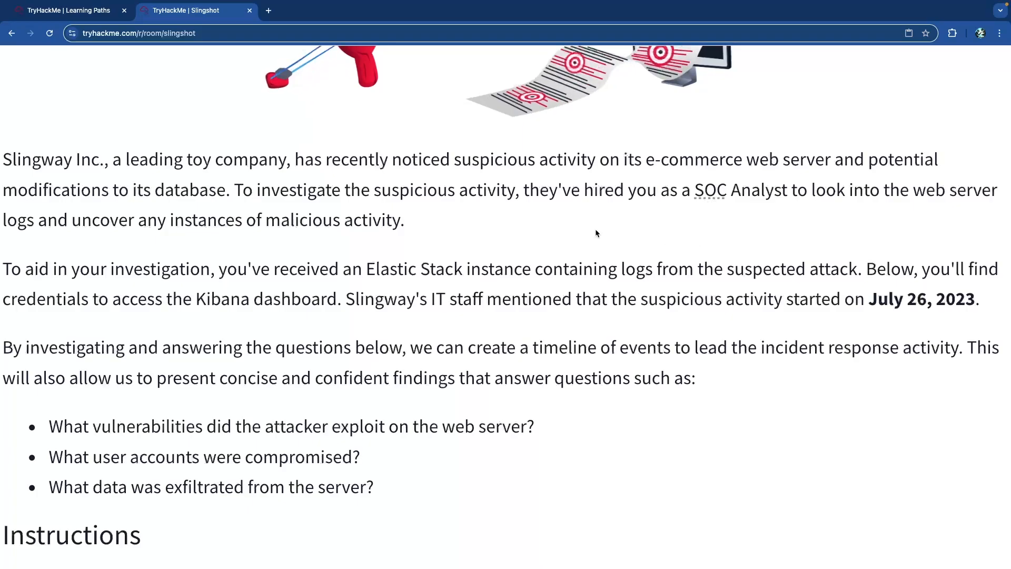
{"action": "scroll", "coordinate": [434, 224], "scroll_direction": "down", "scroll_amount": 1}
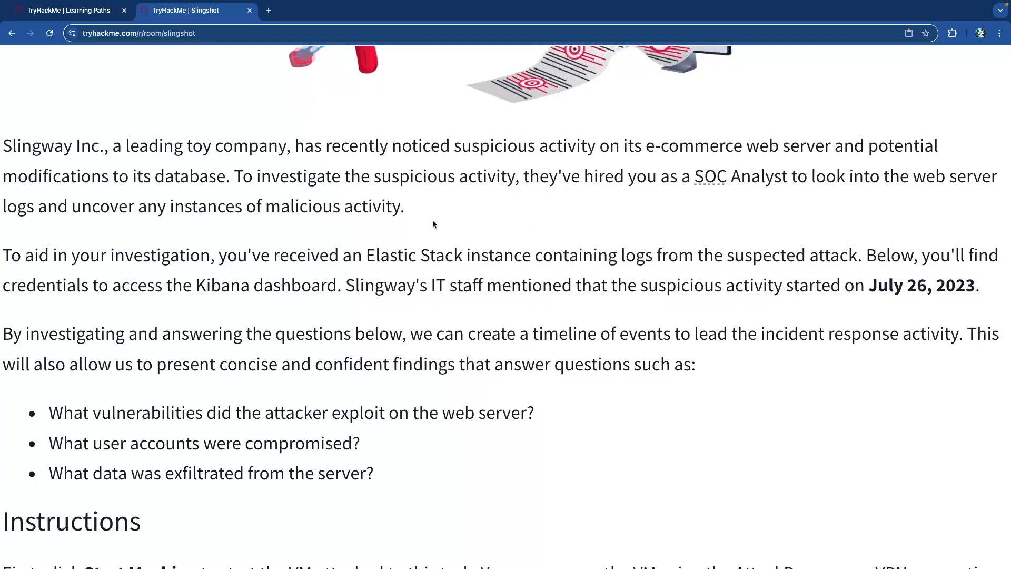
- Read the scenario paragraph on the Elastic Stack logs, highlighting the log source and the start date of the suspicious activity
{"action": "scroll", "coordinate": [421, 231], "scroll_direction": "down", "scroll_amount": 3}
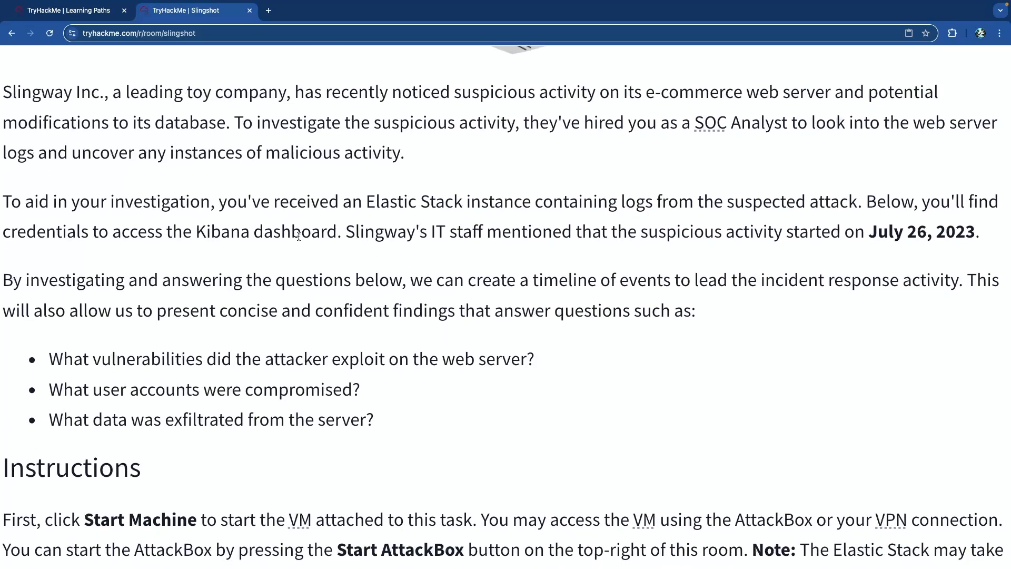
{"action": "left_click_drag", "start_coordinate": [371, 202], "coordinate": [482, 204]}
{"action": "left_click", "coordinate": [494, 205]}
{"action": "left_click_drag", "start_coordinate": [570, 207], "coordinate": [758, 208]}
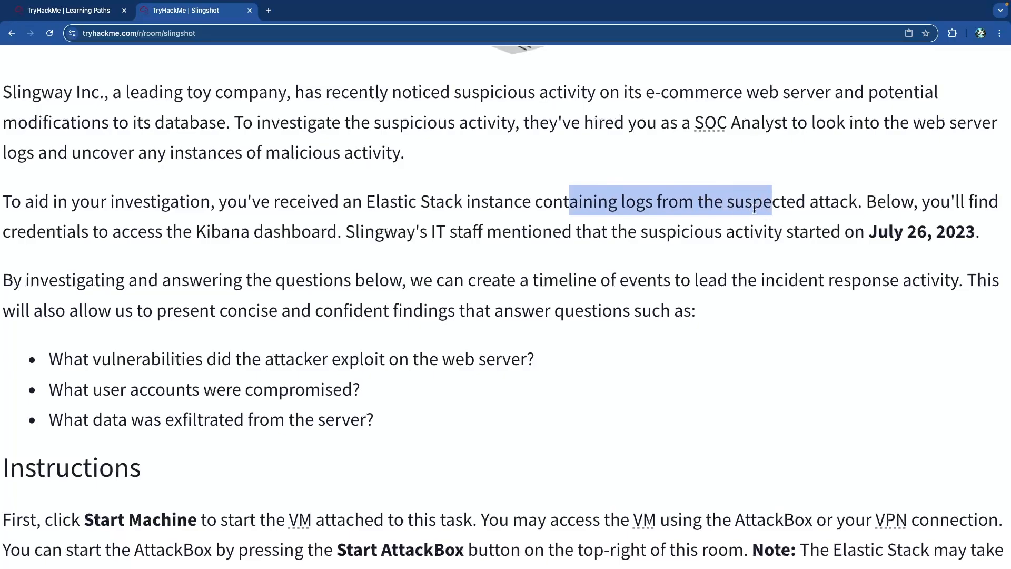
{"action": "left_click", "coordinate": [759, 208]}
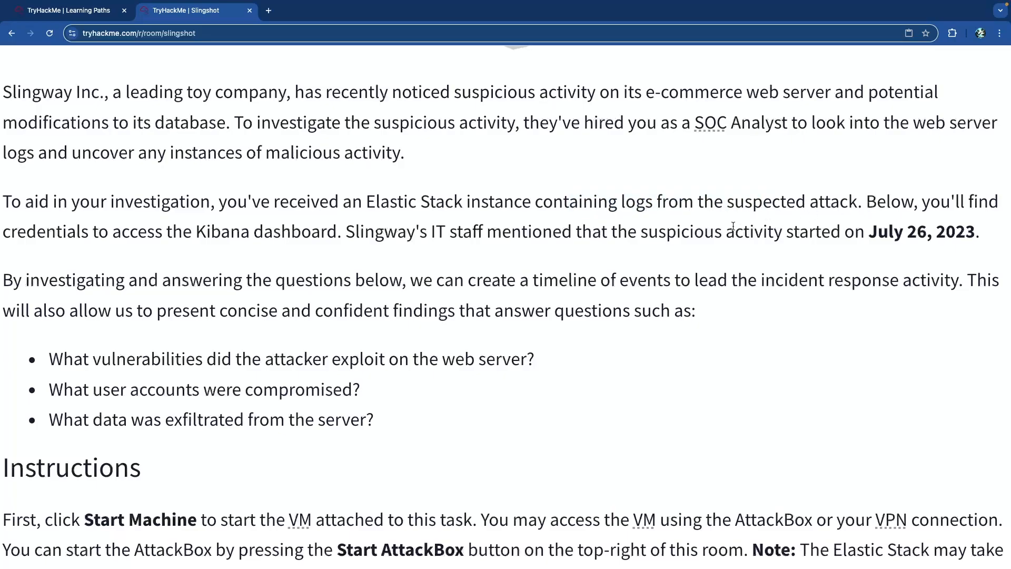
{"action": "scroll", "coordinate": [155, 239], "scroll_direction": "down", "scroll_amount": 1}
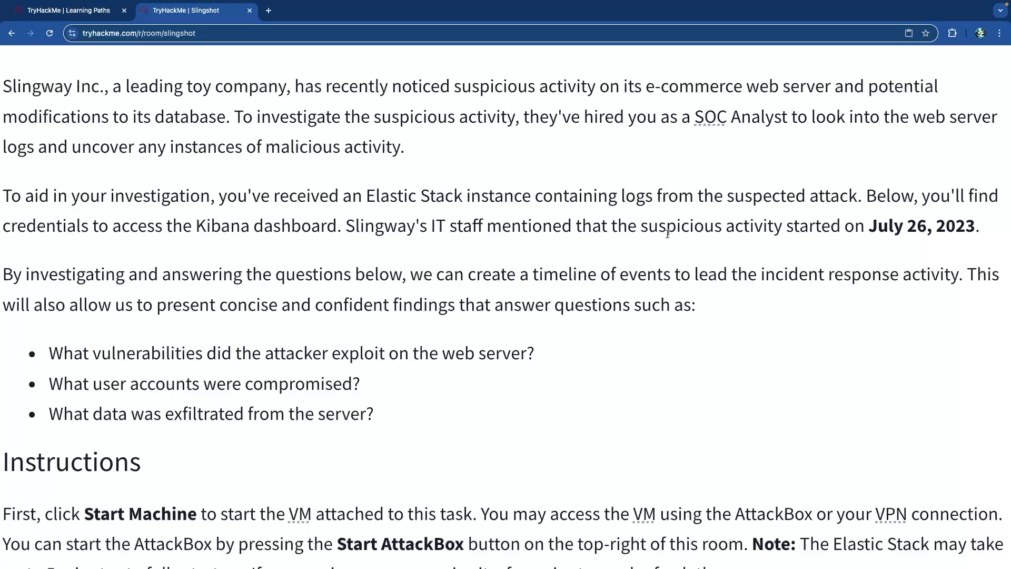
{"action": "left_click_drag", "start_coordinate": [869, 229], "coordinate": [978, 232]}
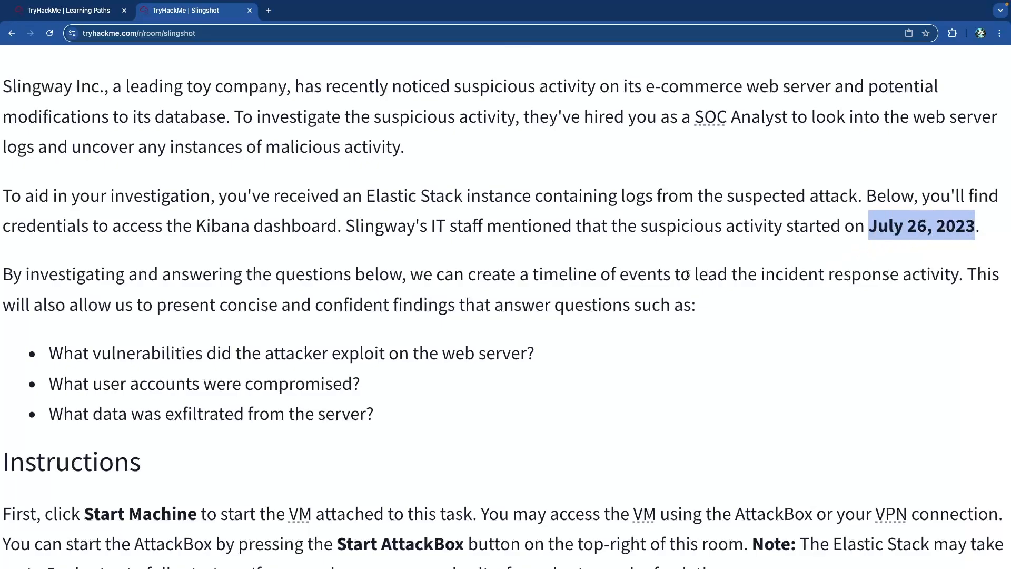
{"action": "double_click", "coordinate": [807, 226]}
{"action": "scroll", "coordinate": [288, 253], "scroll_direction": "down", "scroll_amount": 3}
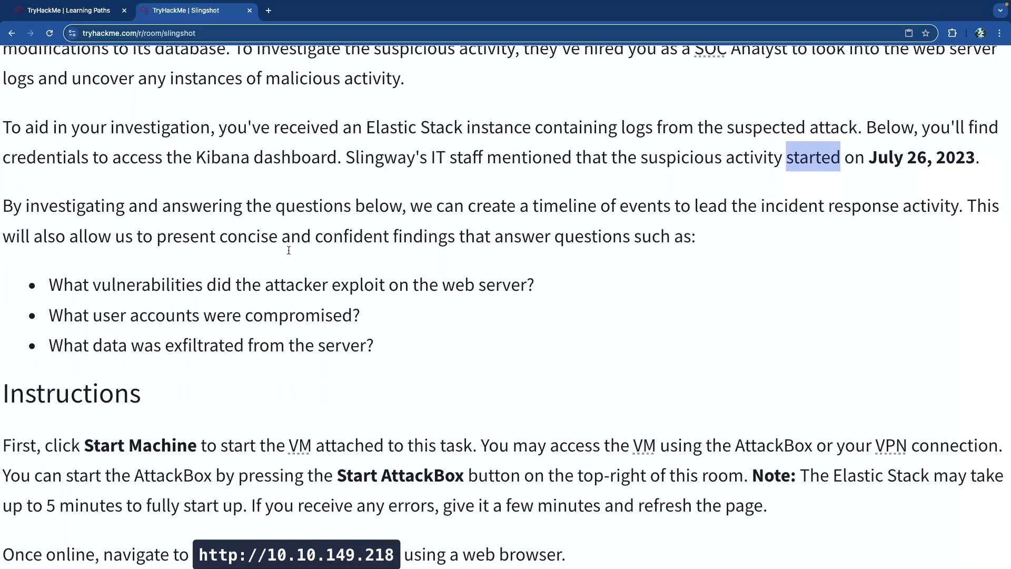
{"action": "left_click", "coordinate": [241, 199]}
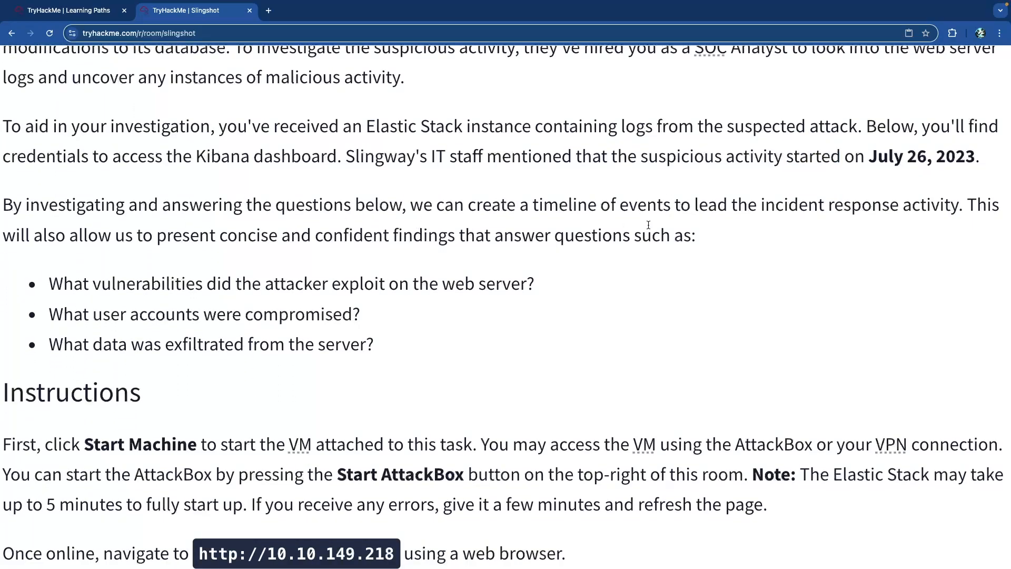
- Examine the three investigation questions on exploited vulnerabilities, compromised accounts and exfiltrated data, highlighting each one
{"action": "scroll", "coordinate": [721, 231], "scroll_direction": "down", "scroll_amount": 3}
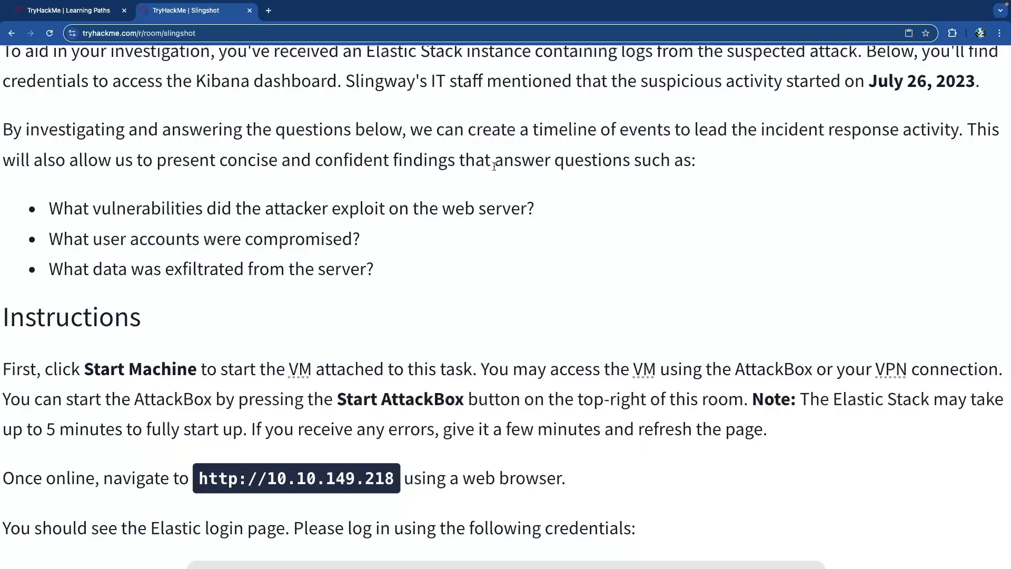
{"action": "left_click_drag", "start_coordinate": [66, 210], "coordinate": [458, 210]}
{"action": "left_click", "coordinate": [350, 236]}
{"action": "left_click_drag", "start_coordinate": [70, 236], "coordinate": [312, 238]}
{"action": "left_click", "coordinate": [302, 244]}
{"action": "left_click_drag", "start_coordinate": [72, 268], "coordinate": [384, 277]}
{"action": "left_click", "coordinate": [216, 293]}
- Read the Instructions section, highlighting the note about the Elastic Stack's startup time
{"action": "scroll", "coordinate": [220, 295], "scroll_direction": "down", "scroll_amount": 1}
{"action": "scroll", "coordinate": [220, 292], "scroll_direction": "down", "scroll_amount": 4}
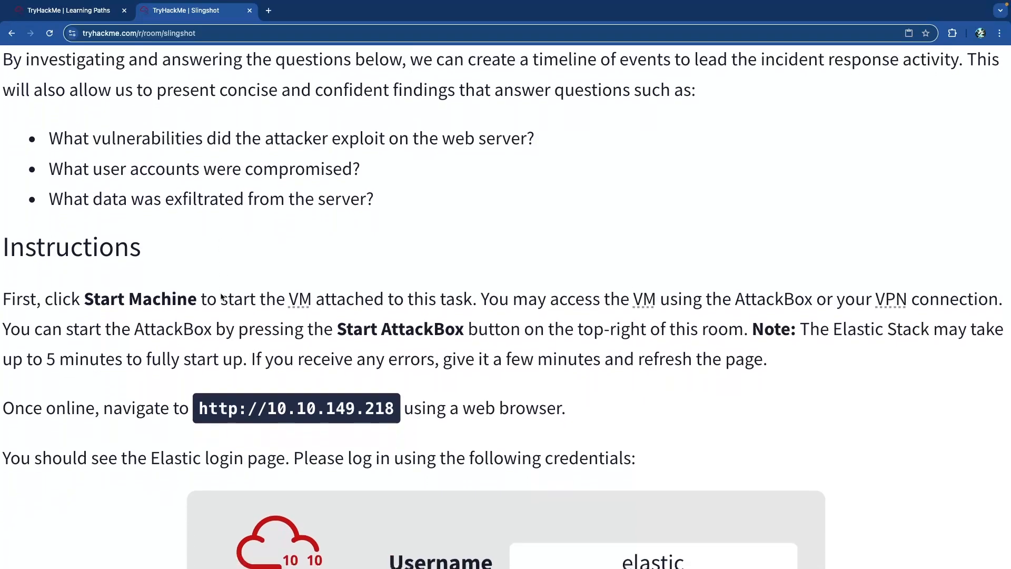
{"action": "scroll", "coordinate": [221, 294], "scroll_direction": "left", "scroll_amount": 1}
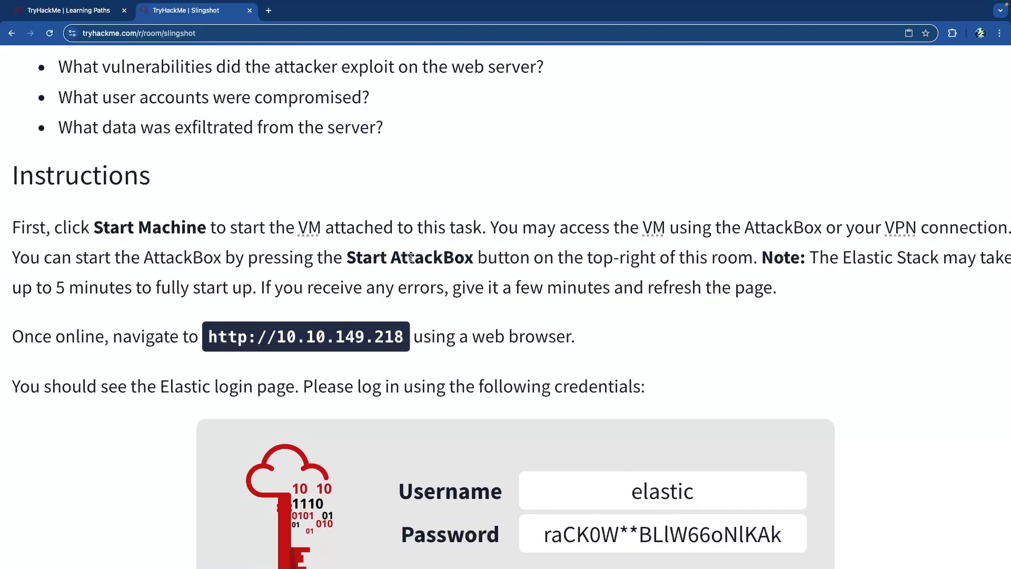
{"action": "scroll", "coordinate": [720, 257], "scroll_direction": "right", "scroll_amount": 2}
{"action": "left_click_drag", "start_coordinate": [794, 257], "coordinate": [965, 257]}
{"action": "scroll", "coordinate": [737, 258], "scroll_direction": "left", "scroll_amount": 2}
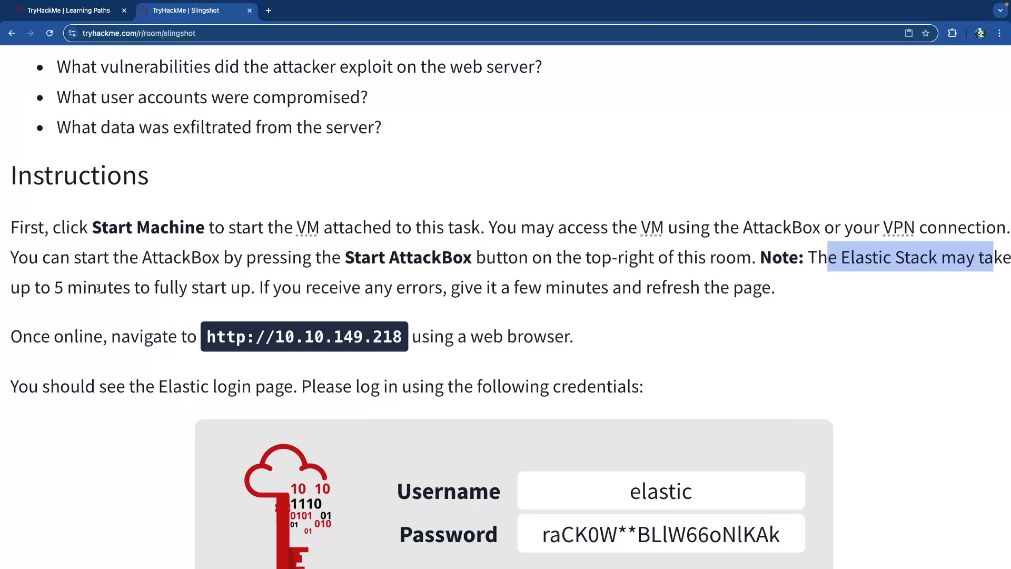
{"action": "left_click_drag", "start_coordinate": [95, 288], "coordinate": [310, 289]}
{"action": "left_click", "coordinate": [311, 289]}
{"action": "scroll", "coordinate": [347, 287], "scroll_direction": "down", "scroll_amount": 2}
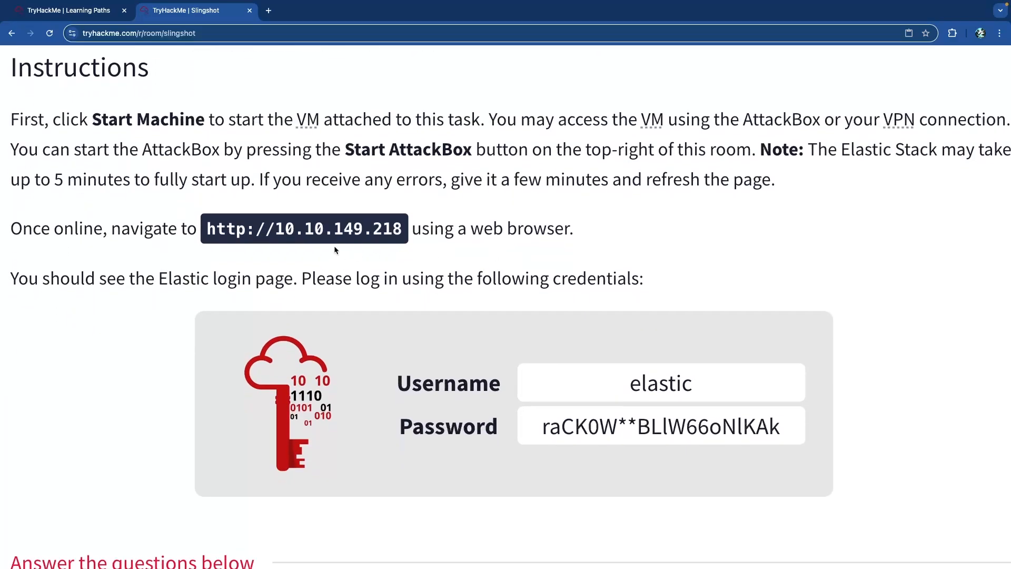
- Locate the Elastic instance's web address and the login credentials in the instructions, highlighting both
{"action": "left_click_drag", "start_coordinate": [272, 230], "coordinate": [403, 230]}
{"action": "left_click", "coordinate": [392, 231]}
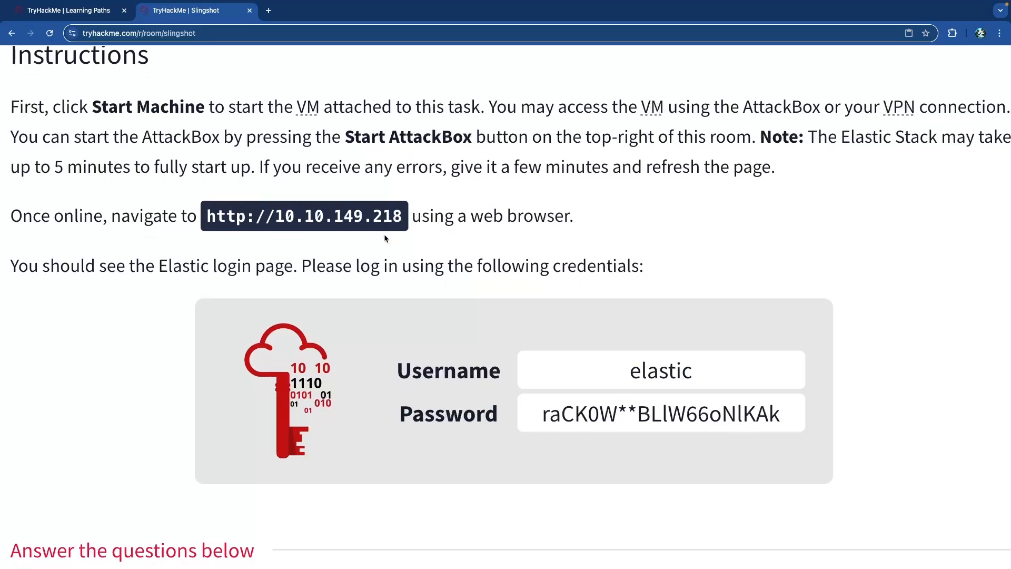
{"action": "scroll", "coordinate": [385, 235], "scroll_direction": "down", "scroll_amount": 2}
{"action": "scroll", "coordinate": [385, 235], "scroll_direction": "down", "scroll_amount": 1}
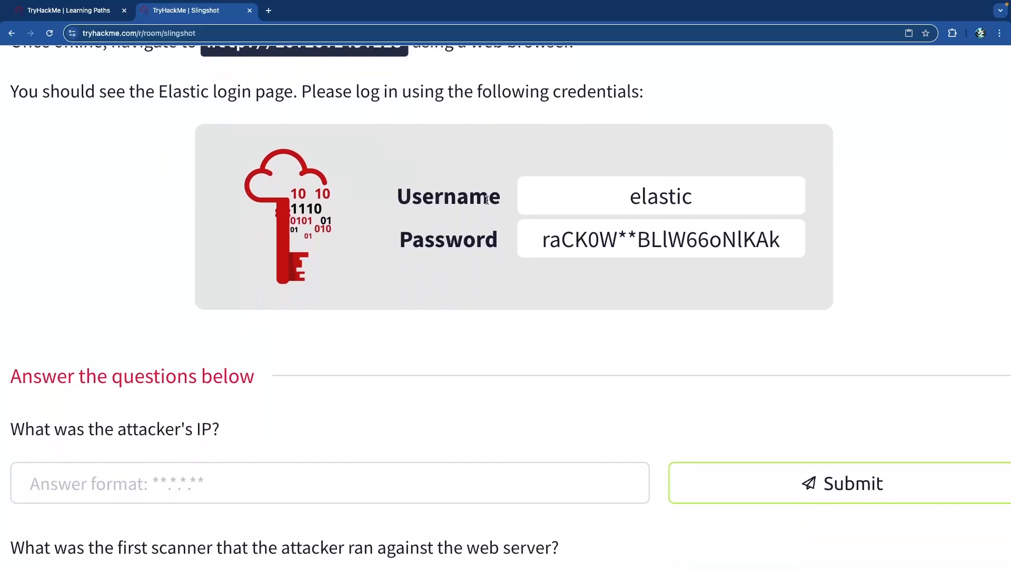
{"action": "left_click_drag", "start_coordinate": [507, 178], "coordinate": [733, 235]}
{"action": "left_click", "coordinate": [683, 285]}
- Look through the list of task questions and return to the first one about the attacker's IP
{"action": "scroll", "coordinate": [263, 293], "scroll_direction": "down", "scroll_amount": 4}
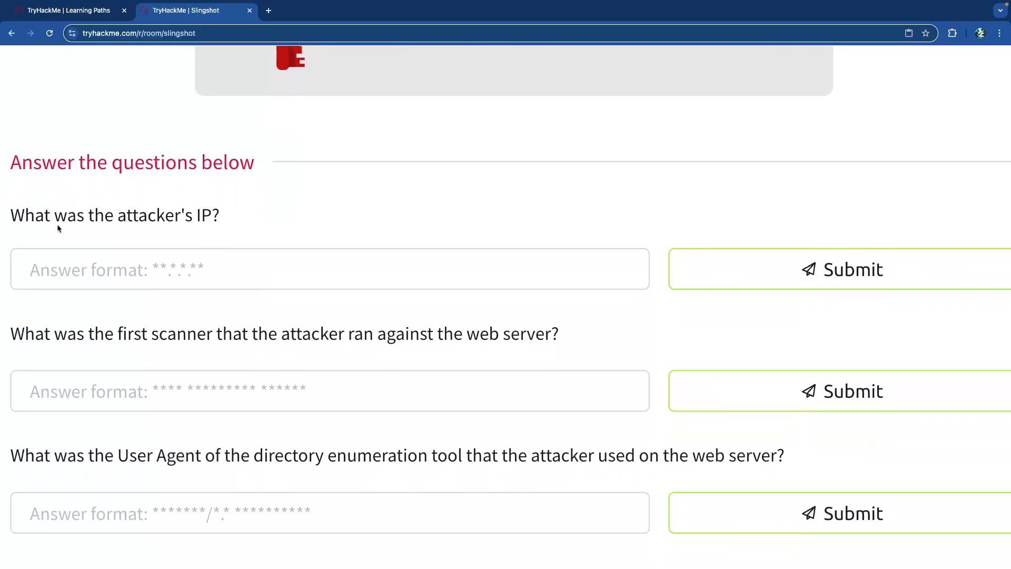
{"action": "scroll", "coordinate": [64, 231], "scroll_direction": "down", "scroll_amount": 11}
{"action": "scroll", "coordinate": [135, 231], "scroll_direction": "up", "scroll_amount": 10}
{"action": "scroll", "coordinate": [135, 231], "scroll_direction": "up", "scroll_amount": 2}
{"action": "scroll", "coordinate": [139, 235], "scroll_direction": "down", "scroll_amount": 2}
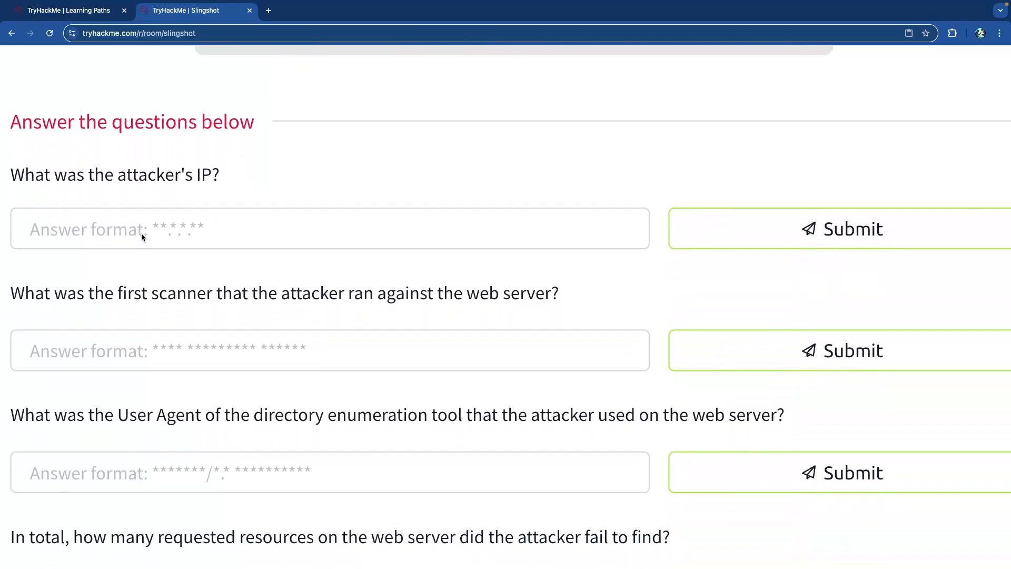
- Read the questions on the attacker's IP, first scanner and directory enumeration tool's User Agent, highlighting each one
{"action": "left_click_drag", "start_coordinate": [113, 182], "coordinate": [243, 181]}
{"action": "left_click", "coordinate": [226, 184]}
{"action": "left_click_drag", "start_coordinate": [133, 297], "coordinate": [327, 307]}
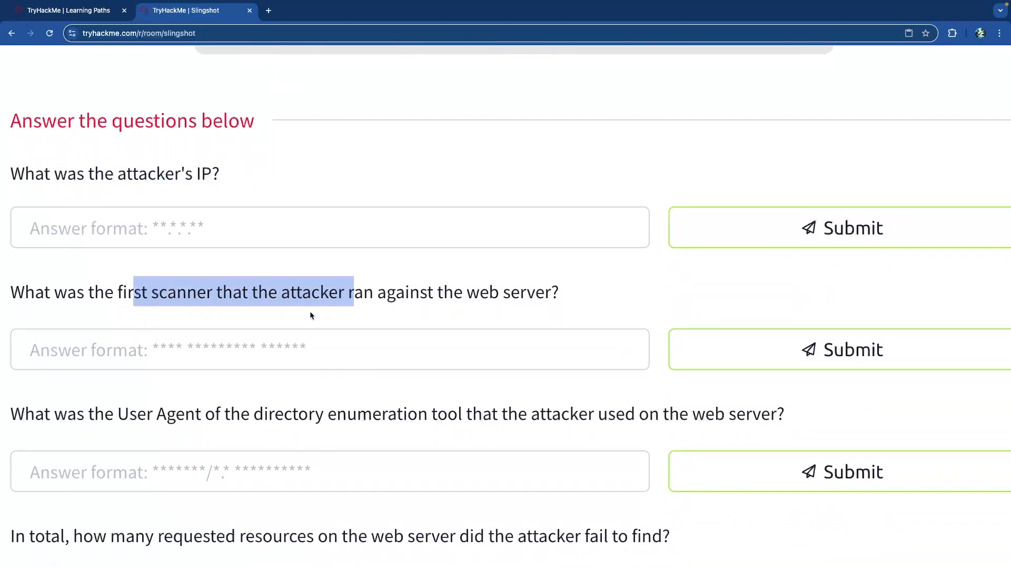
{"action": "scroll", "coordinate": [286, 321], "scroll_direction": "down", "scroll_amount": 2}
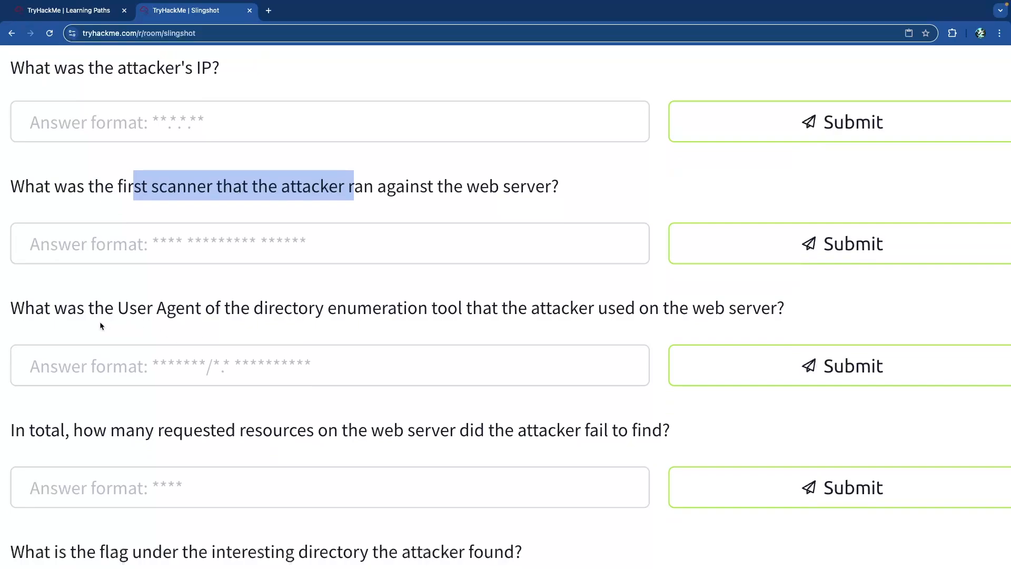
{"action": "left_click_drag", "start_coordinate": [115, 308], "coordinate": [348, 308]}
{"action": "left_click", "coordinate": [458, 305]}
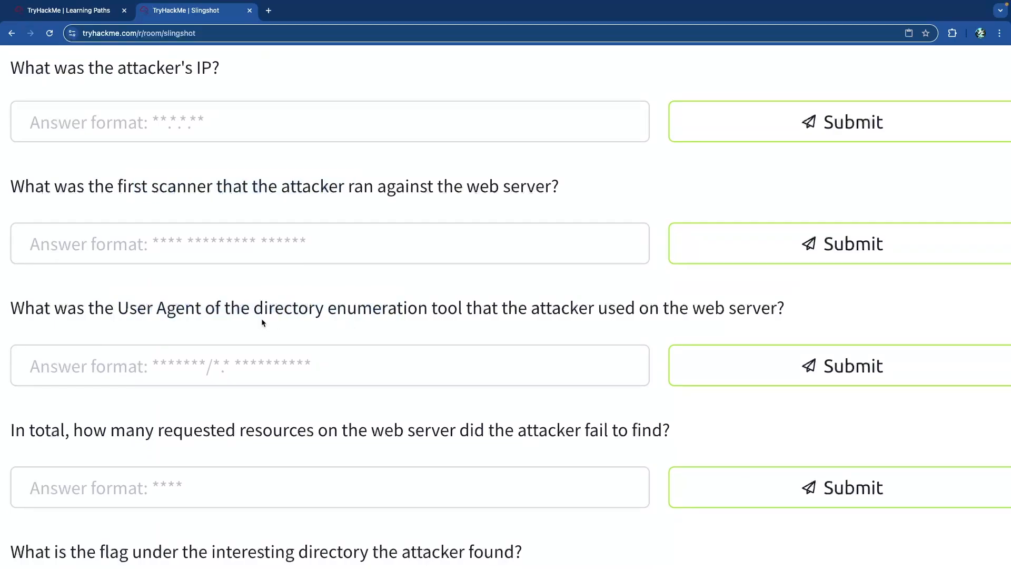
- Read the questions on resources not found, the interesting directory's flag and the discovered login page, highlighting each one
{"action": "scroll", "coordinate": [263, 322], "scroll_direction": "down", "scroll_amount": 3}
{"action": "left_click_drag", "start_coordinate": [105, 311], "coordinate": [538, 308]}
{"action": "left_click", "coordinate": [530, 308]}
{"action": "scroll", "coordinate": [255, 335], "scroll_direction": "down", "scroll_amount": 2}
{"action": "left_click_drag", "start_coordinate": [114, 337], "coordinate": [379, 342]}
{"action": "left_click", "coordinate": [377, 342]}
{"action": "scroll", "coordinate": [218, 355], "scroll_direction": "down", "scroll_amount": 4}
{"action": "left_click_drag", "start_coordinate": [98, 285], "coordinate": [469, 287]}
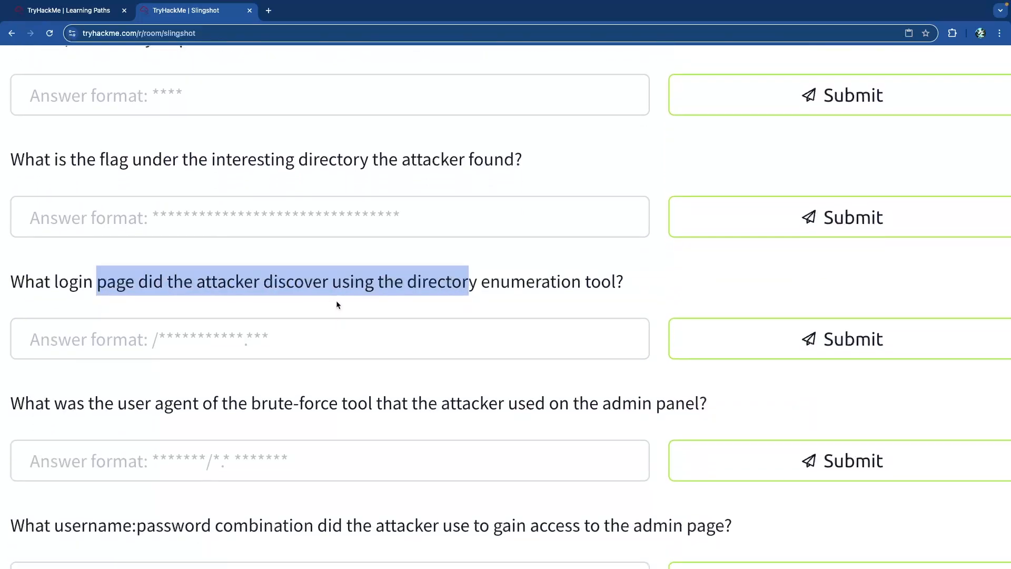
- Read the questions on the brute-force tool's user agent and the admin page's username:password combination, highlighting both
{"action": "scroll", "coordinate": [336, 301], "scroll_direction": "down", "scroll_amount": 3}
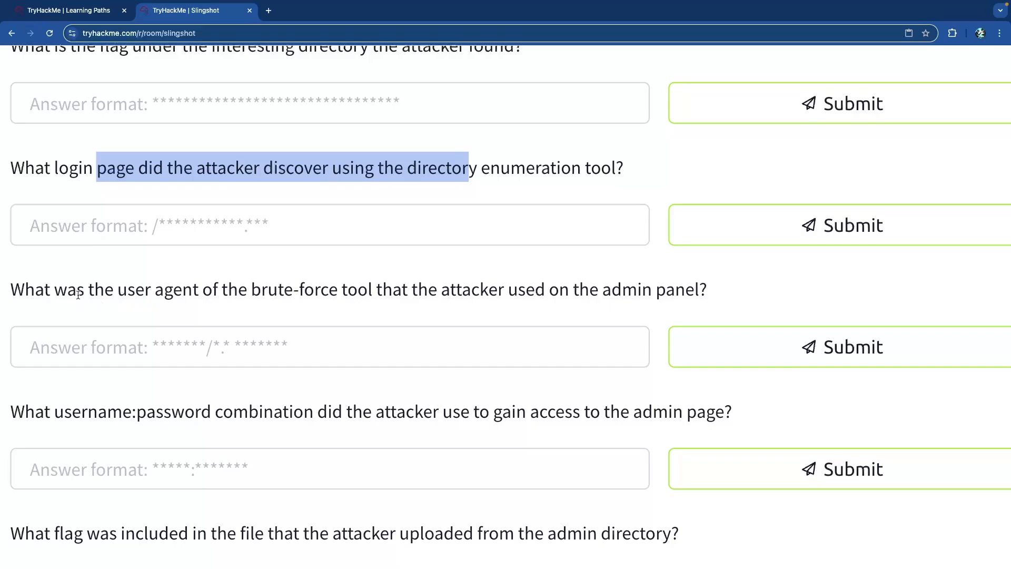
{"action": "left_click_drag", "start_coordinate": [77, 293], "coordinate": [546, 293]}
{"action": "left_click", "coordinate": [553, 293]}
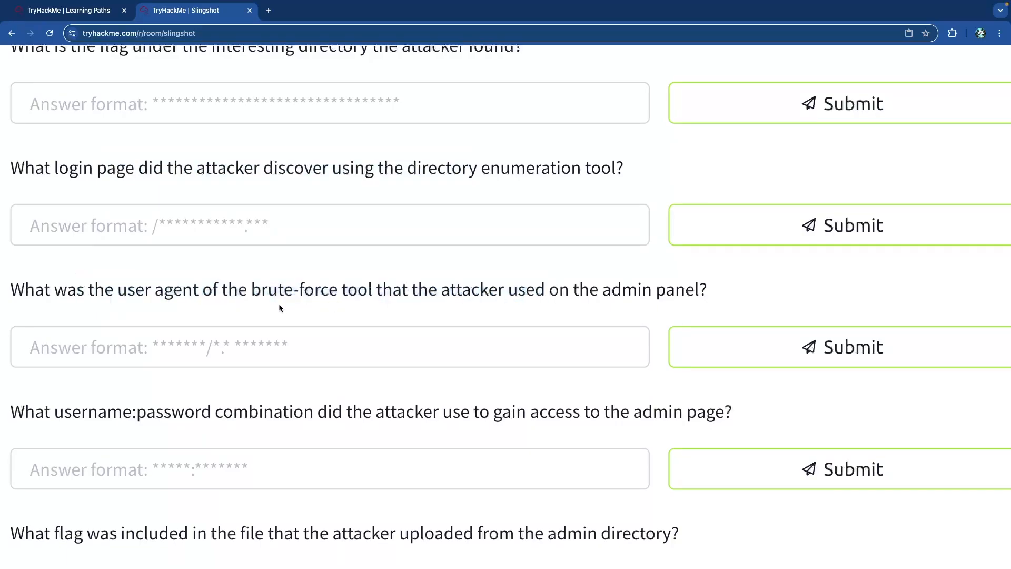
{"action": "scroll", "coordinate": [279, 303], "scroll_direction": "down", "scroll_amount": 3}
{"action": "left_click_drag", "start_coordinate": [81, 293], "coordinate": [474, 293]}
{"action": "left_click", "coordinate": [517, 295]}
- Read the questions on the flag in the uploaded file and the first web shell command, highlighting both
{"action": "scroll", "coordinate": [307, 316], "scroll_direction": "down", "scroll_amount": 3}
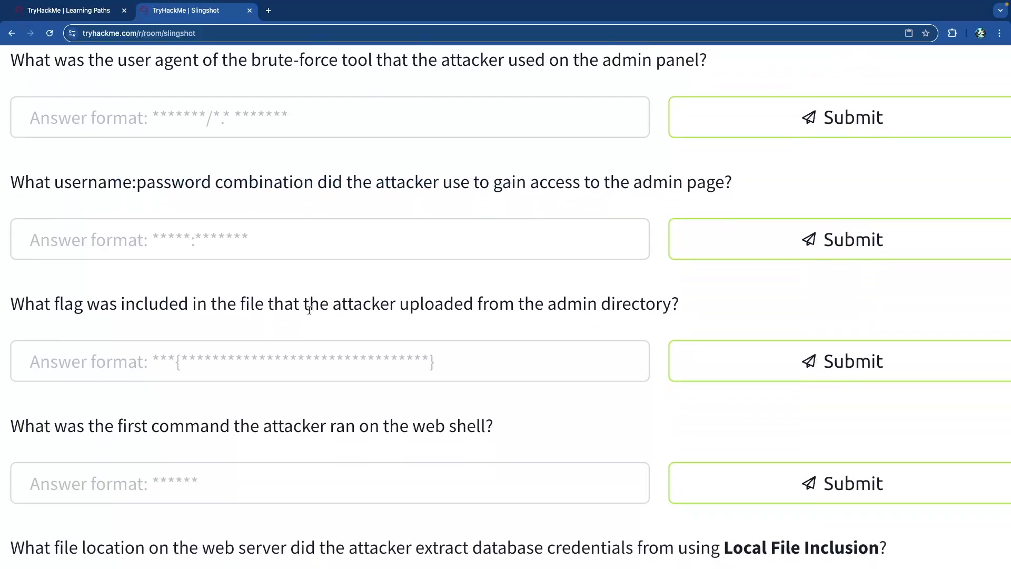
{"action": "left_click_drag", "start_coordinate": [53, 294], "coordinate": [476, 294]}
{"action": "left_click", "coordinate": [523, 293]}
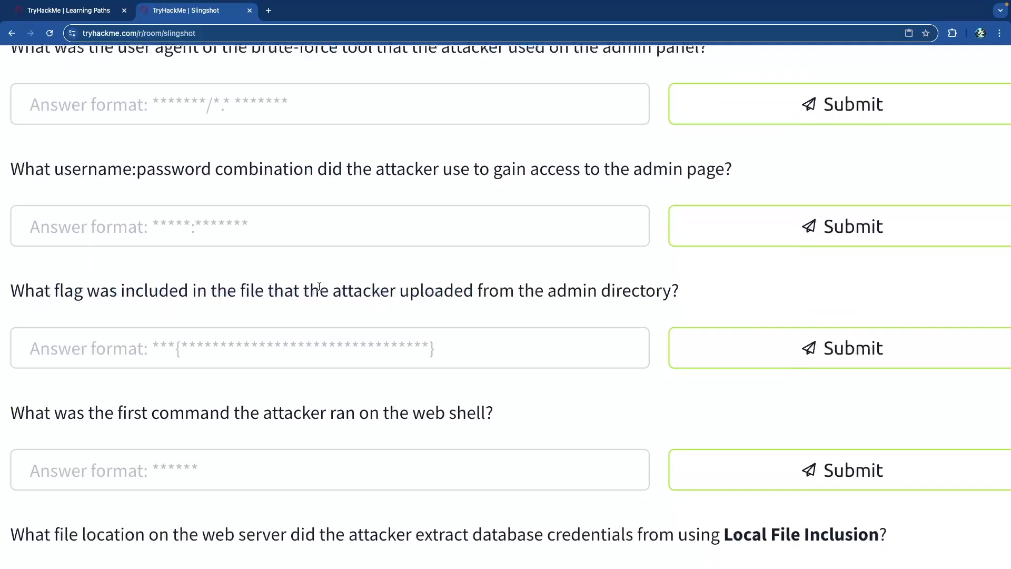
{"action": "scroll", "coordinate": [320, 286], "scroll_direction": "down", "scroll_amount": 2}
{"action": "left_click_drag", "start_coordinate": [223, 220], "coordinate": [497, 215]}
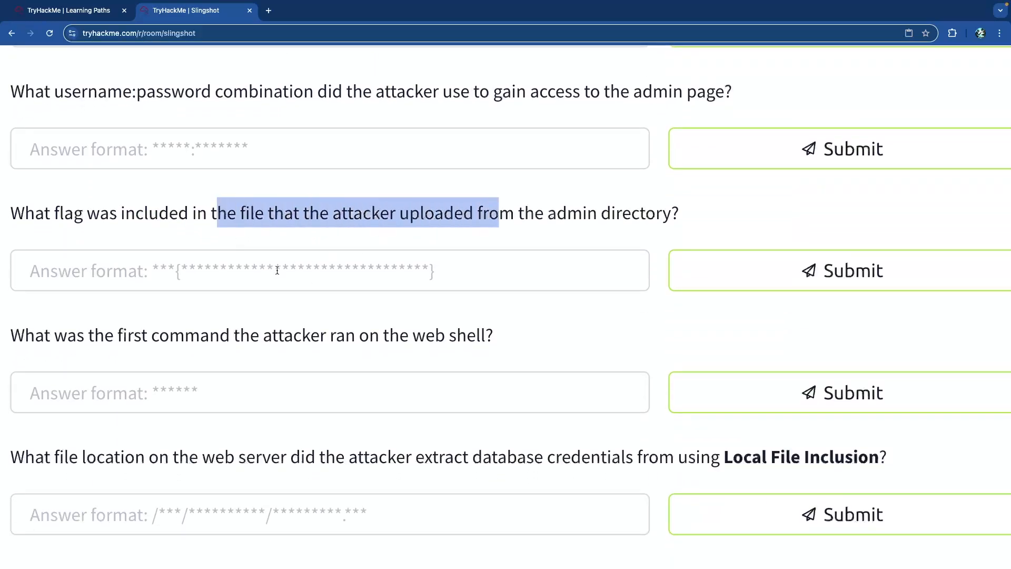
{"action": "left_click_drag", "start_coordinate": [82, 336], "coordinate": [360, 335]}
{"action": "left_click", "coordinate": [374, 332]}
- Read the question on the file location exposed through Local File Inclusion, highlighting its text
{"action": "scroll", "coordinate": [235, 331], "scroll_direction": "down", "scroll_amount": 3}
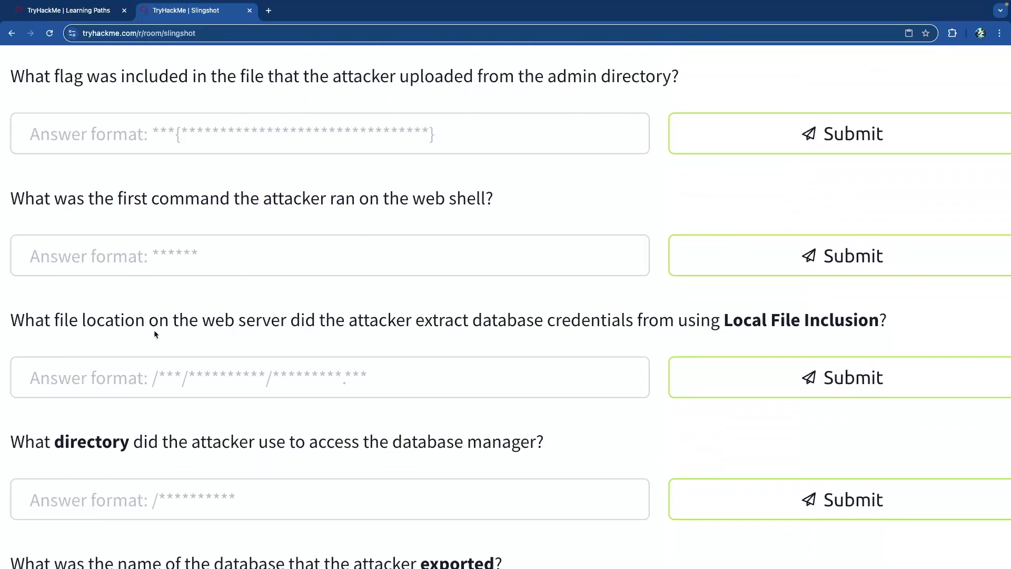
{"action": "left_click_drag", "start_coordinate": [80, 324], "coordinate": [693, 325]}
{"action": "scroll", "coordinate": [417, 341], "scroll_direction": "down", "scroll_amount": 1}
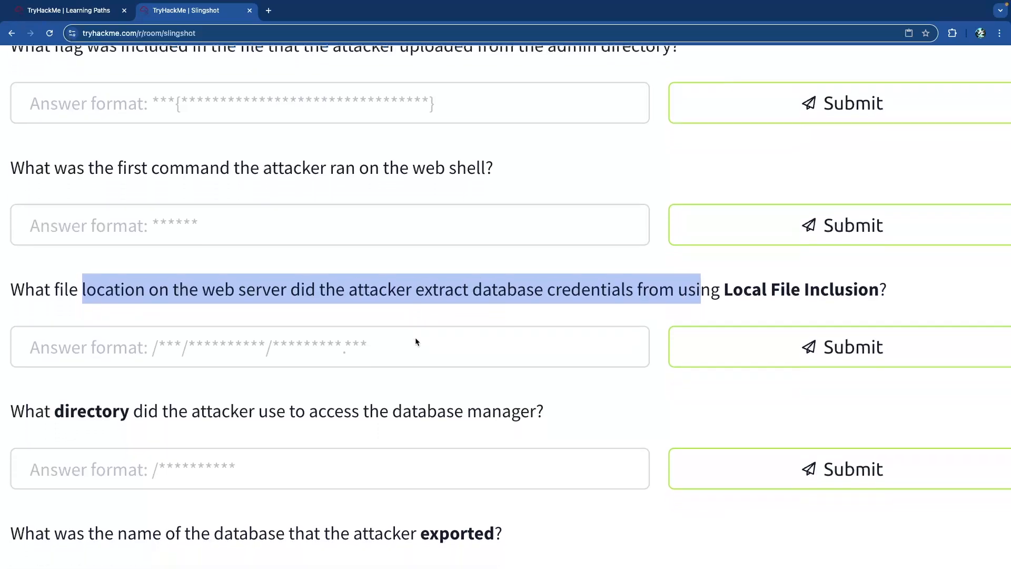
{"action": "left_click", "coordinate": [802, 291]}
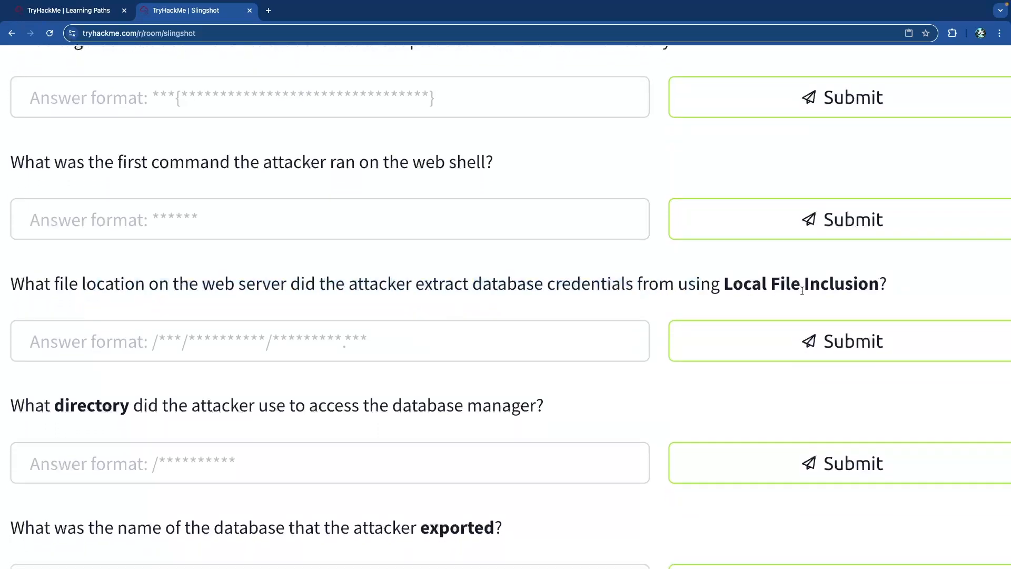
- Examine the last questions on the database manager directory, the exported database and the inserted flag, highlighting the final two
{"action": "scroll", "coordinate": [240, 318], "scroll_direction": "down", "scroll_amount": 5}
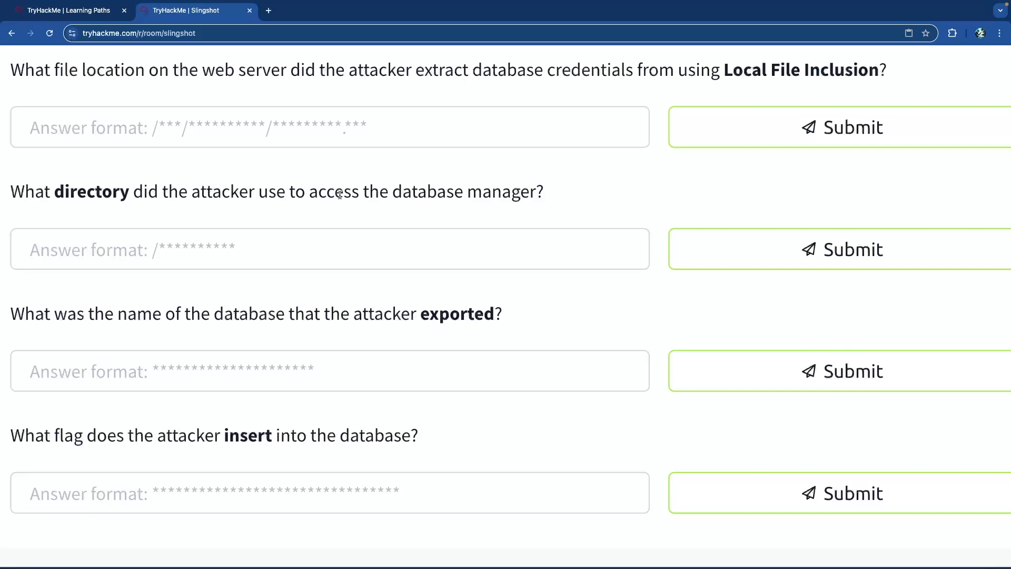
{"action": "left_click_drag", "start_coordinate": [80, 319], "coordinate": [352, 319]}
{"action": "left_click", "coordinate": [455, 317]}
{"action": "scroll", "coordinate": [250, 330], "scroll_direction": "down", "scroll_amount": 3}
{"action": "left_click_drag", "start_coordinate": [83, 303], "coordinate": [361, 296]}
{"action": "left_click", "coordinate": [316, 295]}
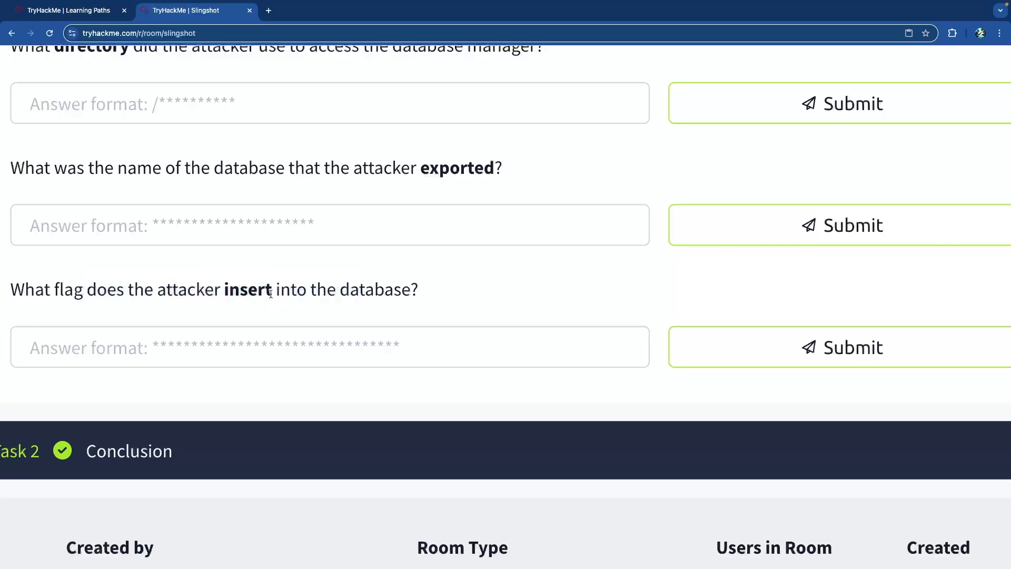
- Return to the start of the question list and re-read the one about the directory enumeration tool's User Agent
{"action": "scroll", "coordinate": [257, 298], "scroll_direction": "up", "scroll_amount": 20}
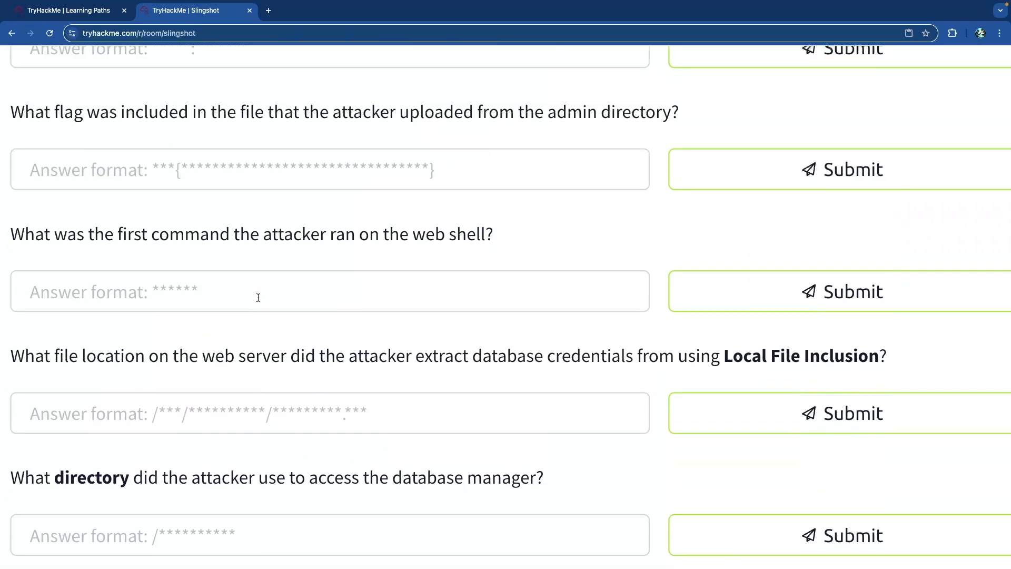
{"action": "scroll", "coordinate": [257, 300], "scroll_direction": "up", "scroll_amount": 4}
{"action": "scroll", "coordinate": [257, 300], "scroll_direction": "down", "scroll_amount": 2}
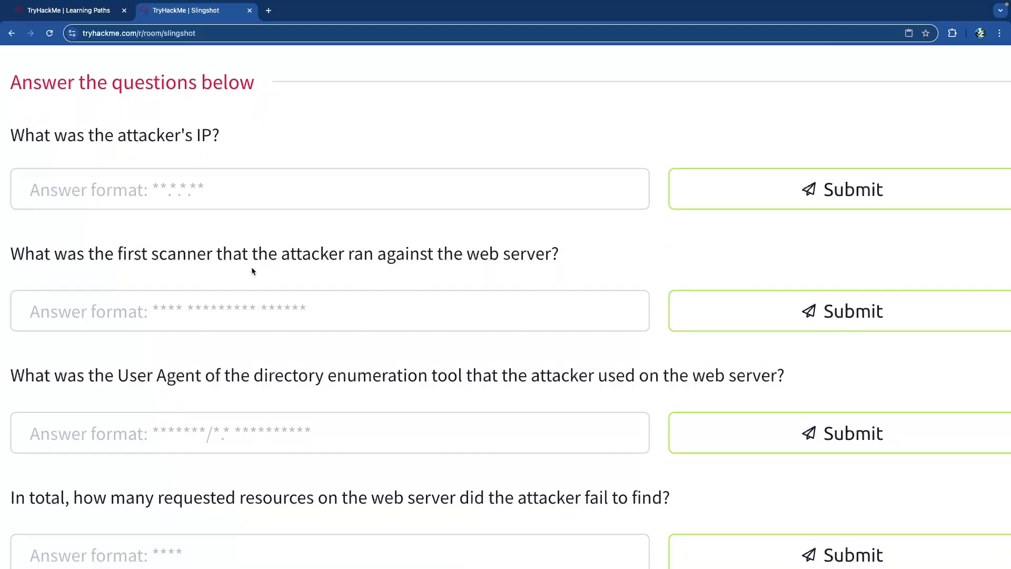
{"action": "scroll", "coordinate": [208, 259], "scroll_direction": "down", "scroll_amount": 1}
{"action": "left_click_drag", "start_coordinate": [121, 344], "coordinate": [363, 343]}
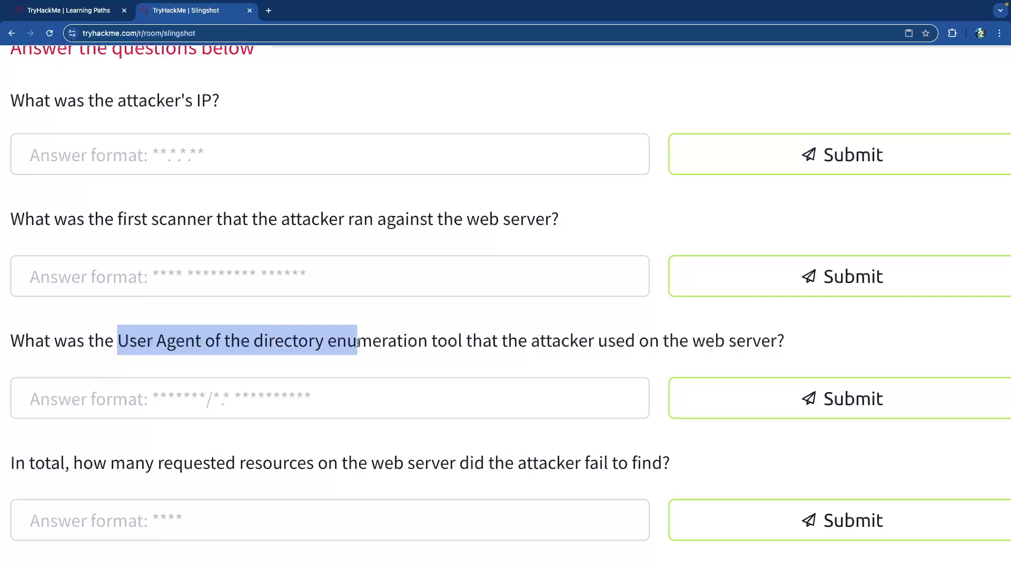
{"action": "left_click", "coordinate": [380, 341]}
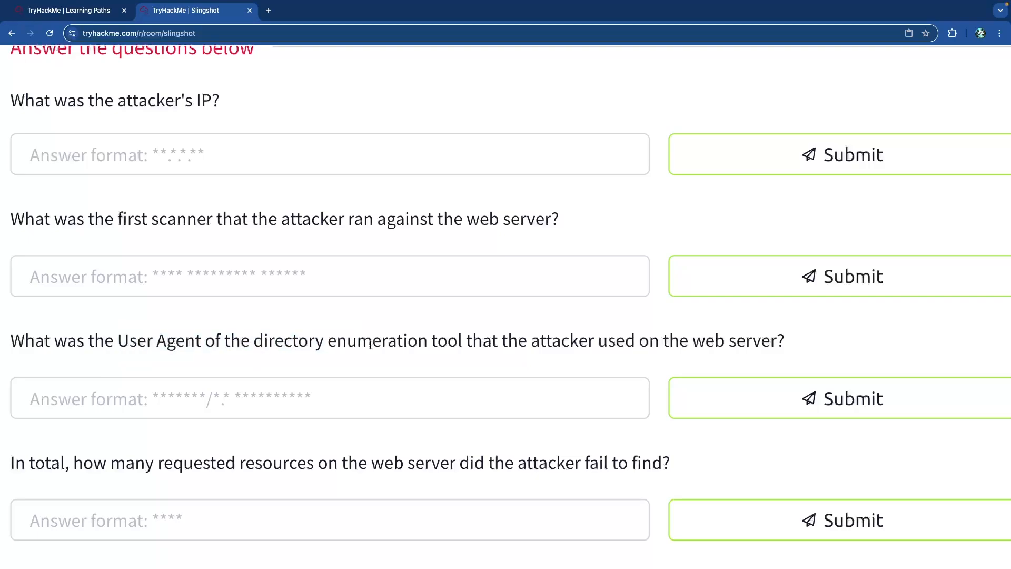
{"action": "left_click_drag", "start_coordinate": [118, 344], "coordinate": [422, 341]}
{"action": "left_click", "coordinate": [422, 341]}
- Re-read the question on requested resources the attacker failed to find, skim the following ones and return to the list's start
{"action": "scroll", "coordinate": [304, 364], "scroll_direction": "down", "scroll_amount": 5}
{"action": "left_click_drag", "start_coordinate": [348, 231], "coordinate": [556, 232]}
{"action": "left_click", "coordinate": [304, 287]}
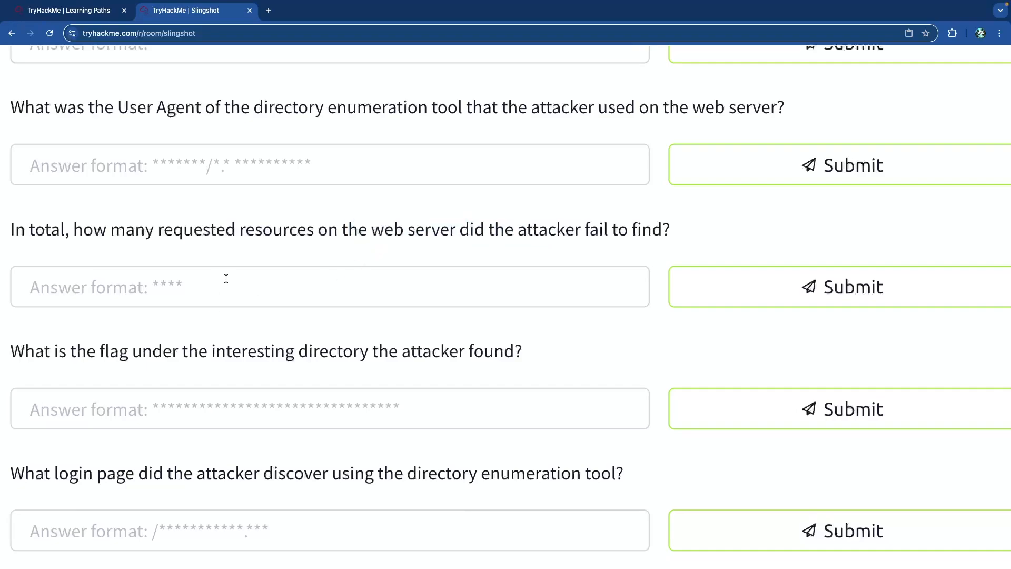
{"action": "scroll", "coordinate": [233, 283], "scroll_direction": "down", "scroll_amount": 4}
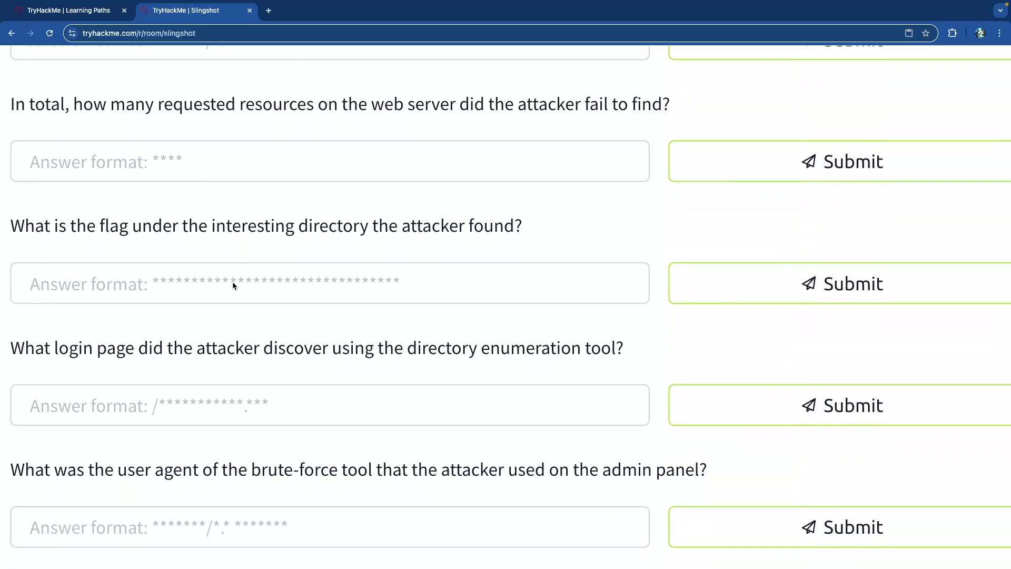
{"action": "scroll", "coordinate": [233, 282], "scroll_direction": "up", "scroll_amount": 11}
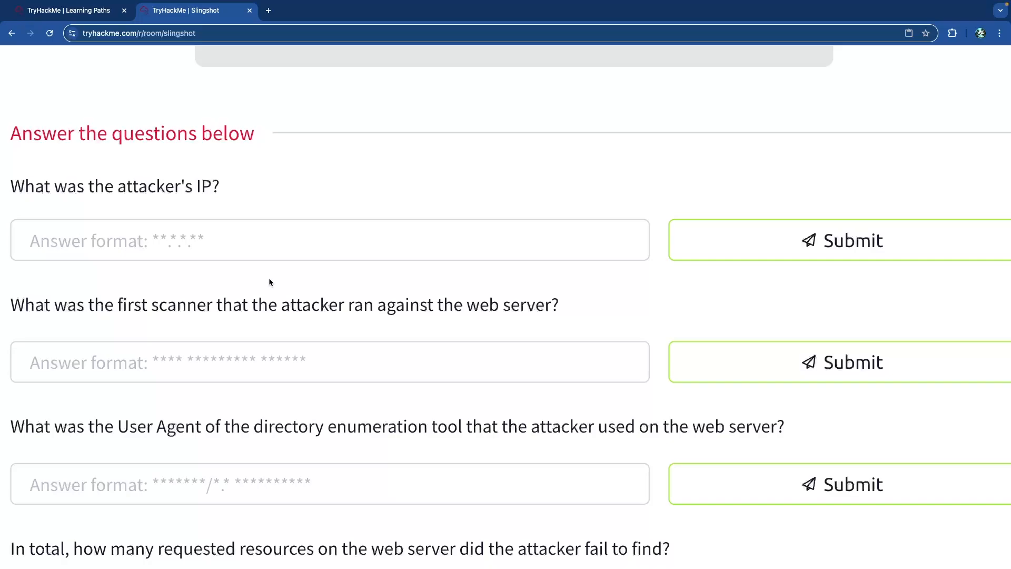
{"action": "scroll", "coordinate": [274, 278], "scroll_direction": "down", "scroll_amount": 5}
{"action": "scroll", "coordinate": [225, 283], "scroll_direction": "up", "scroll_amount": 2}
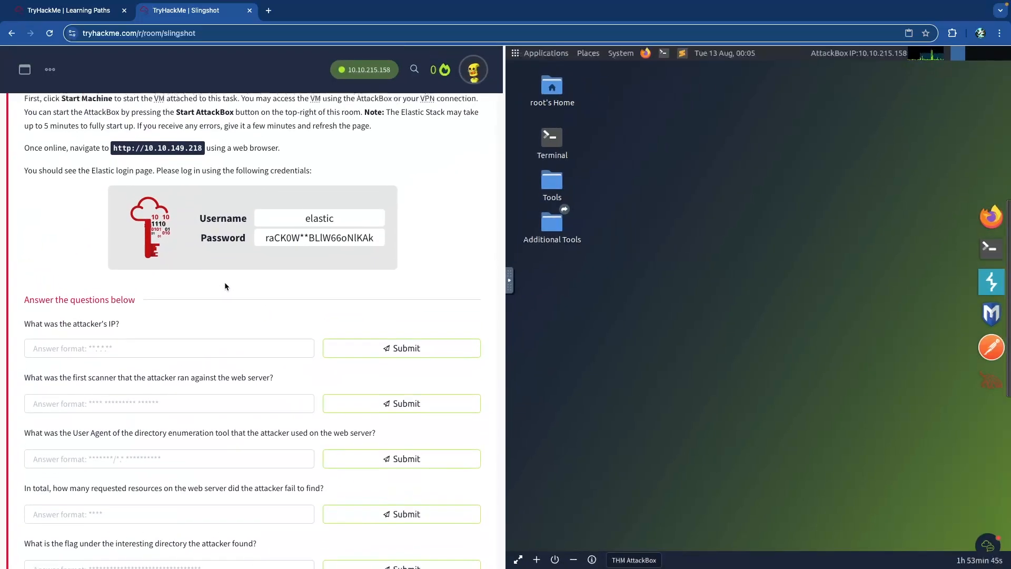
- Open the AttackBox in full screen and launch Firefox in it
{"action": "scroll", "coordinate": [224, 282], "scroll_direction": "up", "scroll_amount": 2}
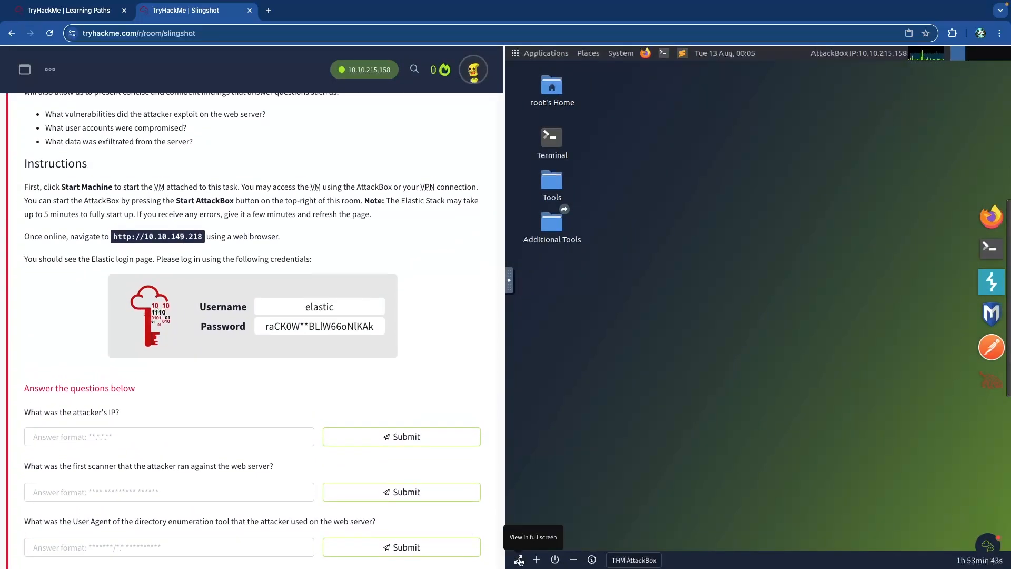
{"action": "left_click", "coordinate": [517, 559]}
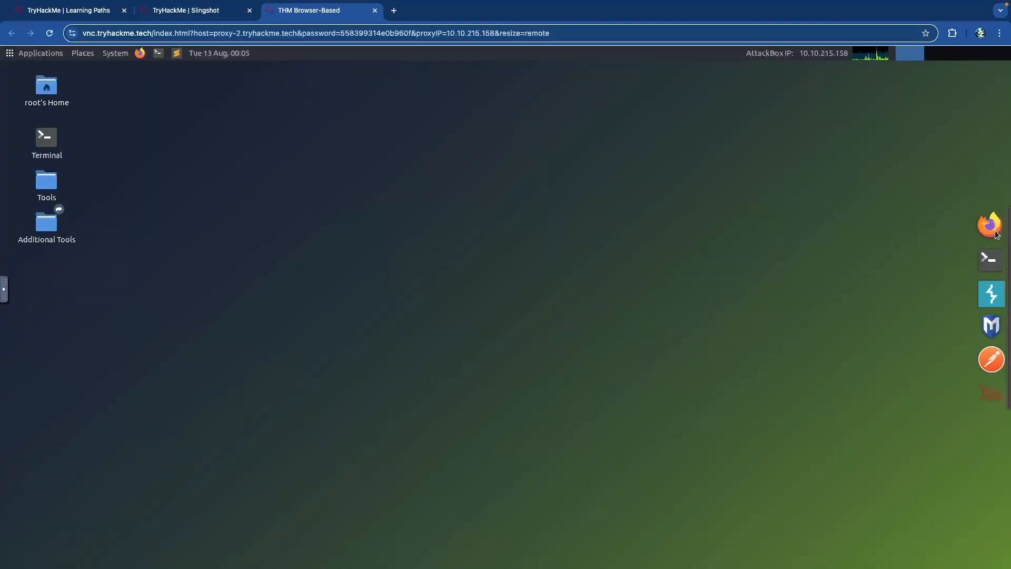
{"action": "left_click", "coordinate": [992, 226]}
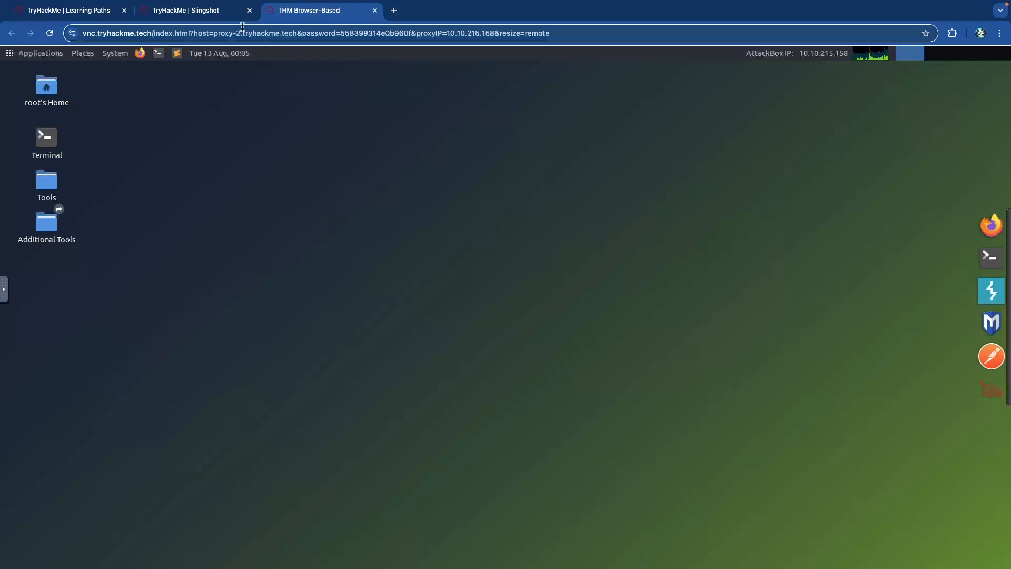
- Switch back to the Slingshot room page and copy the target machine's IP address
{"action": "left_click", "coordinate": [226, 10]}
{"action": "scroll", "coordinate": [229, 197], "scroll_direction": "up", "scroll_amount": 3}
{"action": "left_click", "coordinate": [197, 210]}
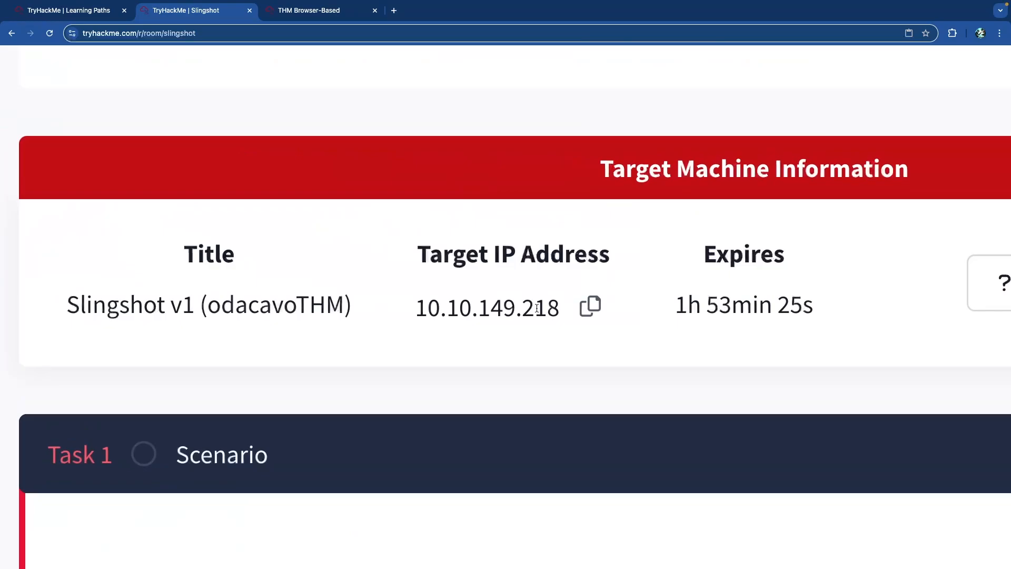
{"action": "left_click", "coordinate": [590, 306]}
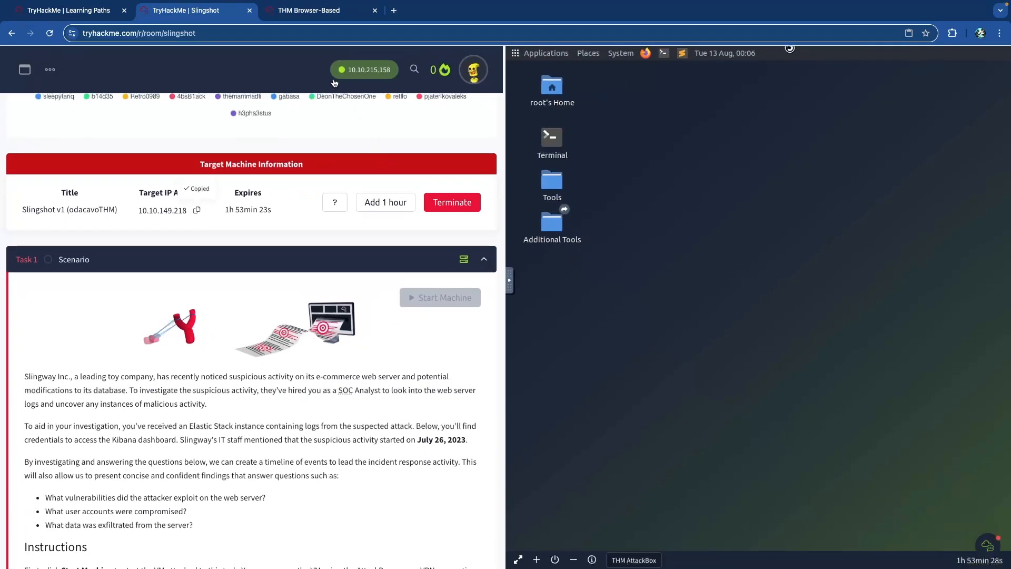
{"action": "scroll", "coordinate": [210, 456], "scroll_direction": "down", "scroll_amount": 15}
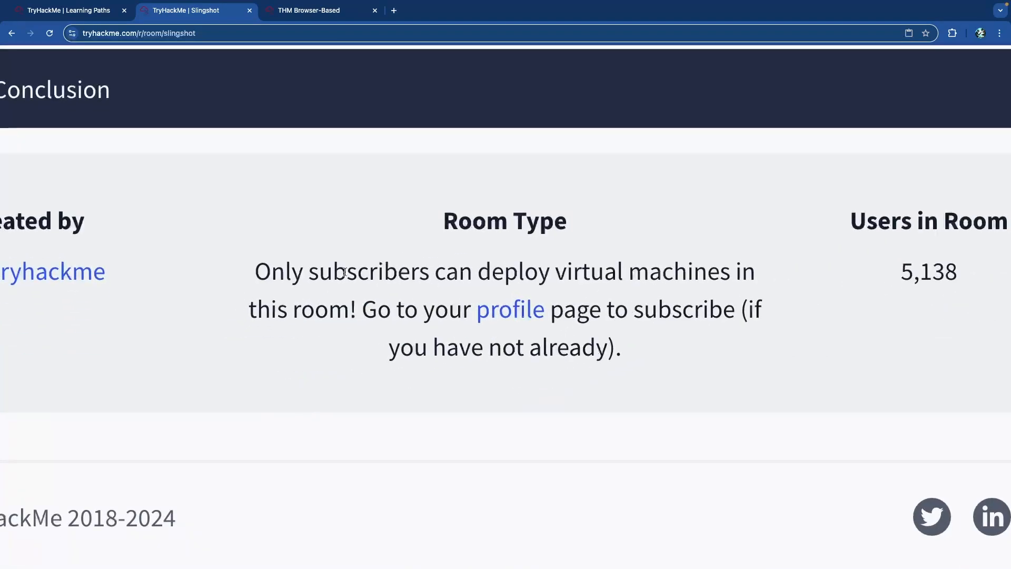
{"action": "left_click_drag", "start_coordinate": [173, 469], "coordinate": [290, 469]}
{"action": "left_click", "coordinate": [471, 291]}
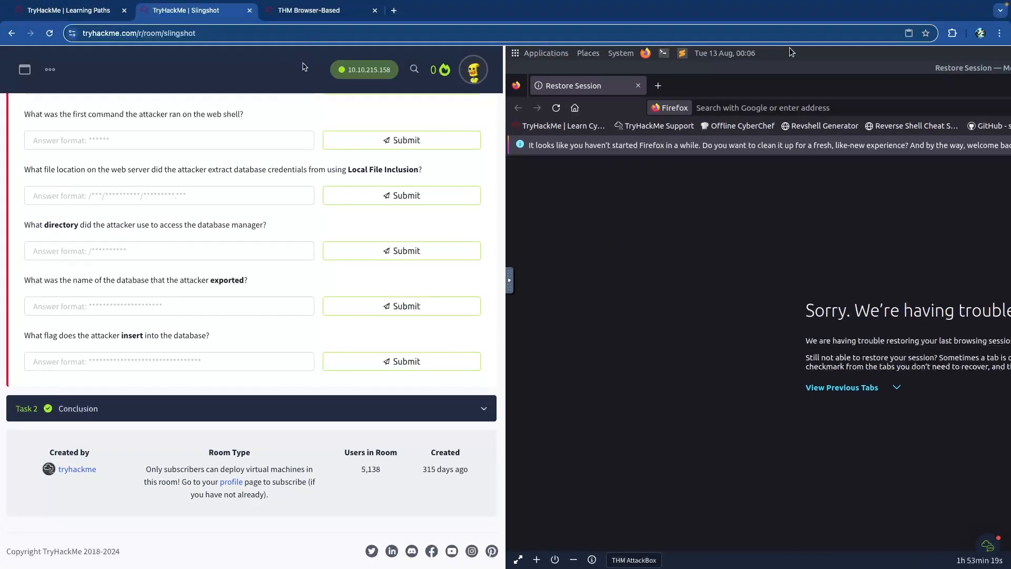
- Switch to the full-screen AttackBox and open 10.10.149.218 in its Firefox browser
{"action": "left_click", "coordinate": [316, 20]}
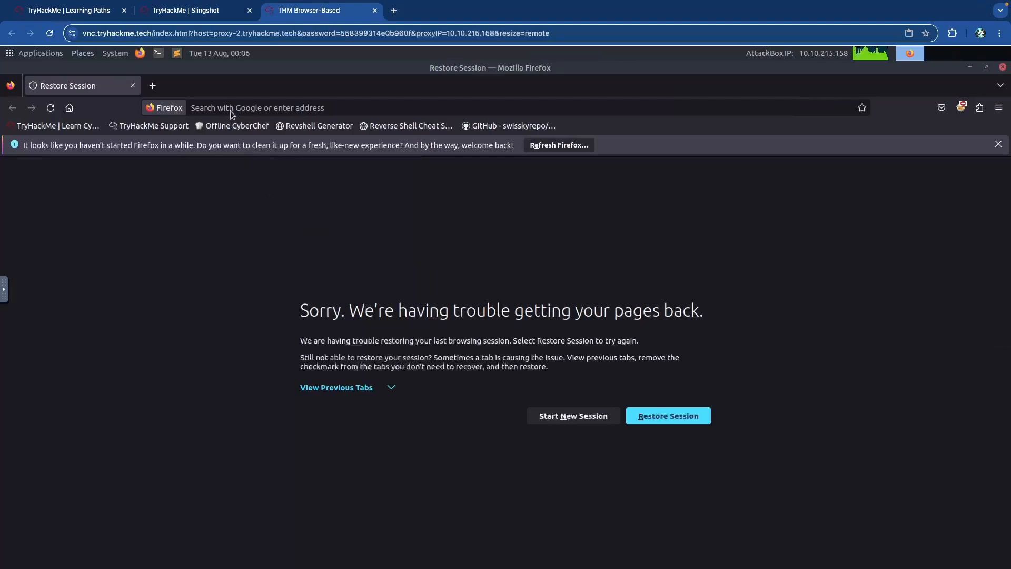
{"action": "left_click", "coordinate": [255, 107]}
{"action": "key", "text": "ctrl+v"}
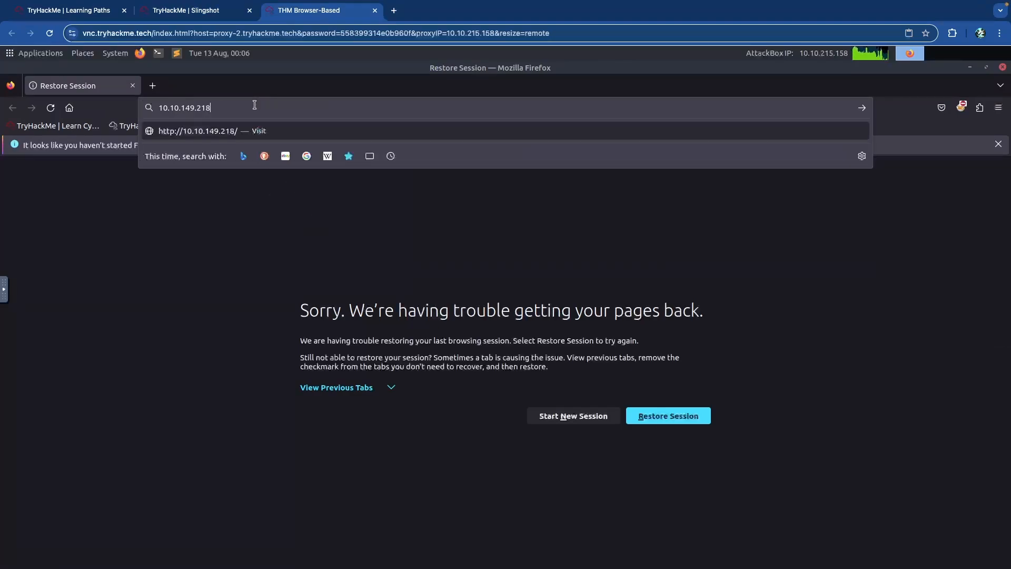
{"action": "key", "text": "Return"}
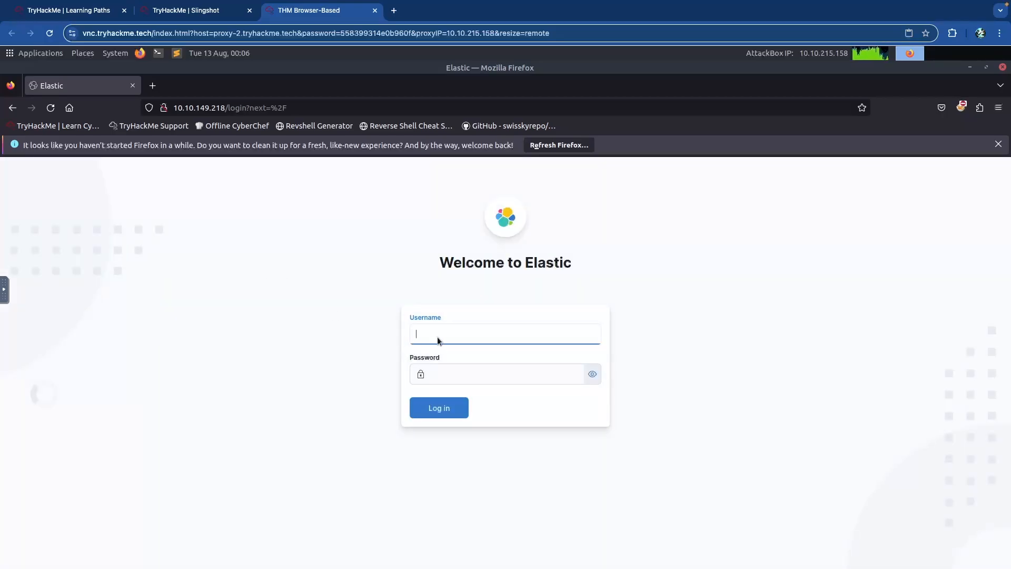
- Copy the Elastic login password from the Slingshot room's instructions and return to the Elastic login page in the AttackBox
{"action": "left_click", "coordinate": [186, 10]}
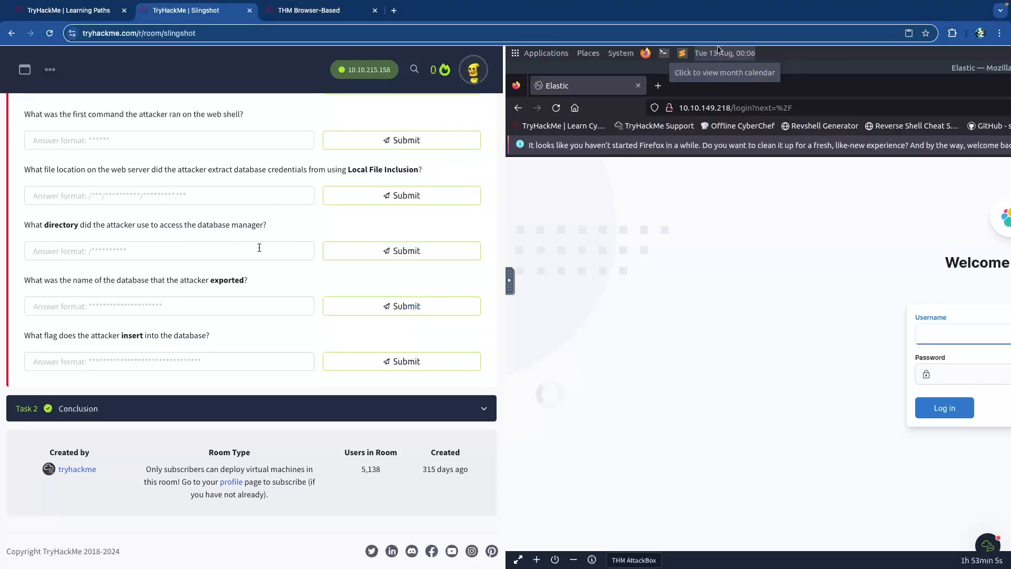
{"action": "scroll", "coordinate": [256, 253], "scroll_direction": "up", "scroll_amount": 10}
{"action": "scroll", "coordinate": [255, 263], "scroll_direction": "down", "scroll_amount": 1}
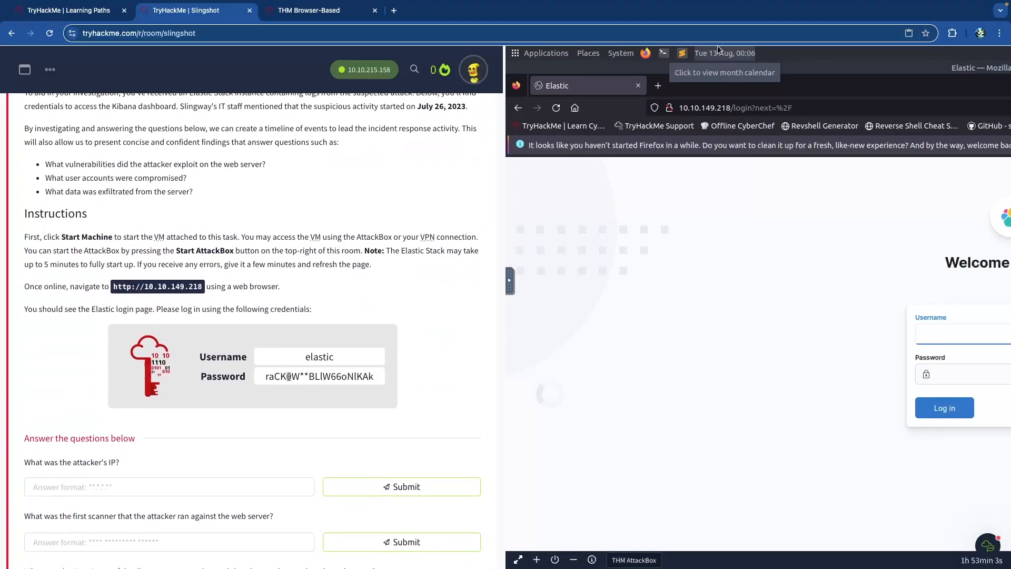
{"action": "triple_click", "coordinate": [304, 372]}
{"action": "right_click", "coordinate": [316, 375]}
{"action": "left_click", "coordinate": [343, 400]}
{"action": "key", "text": "ctrl+Tab"}
{"action": "key", "text": "ctrl+shift+Tab"}
{"action": "key", "text": "ctrl+Tab"}
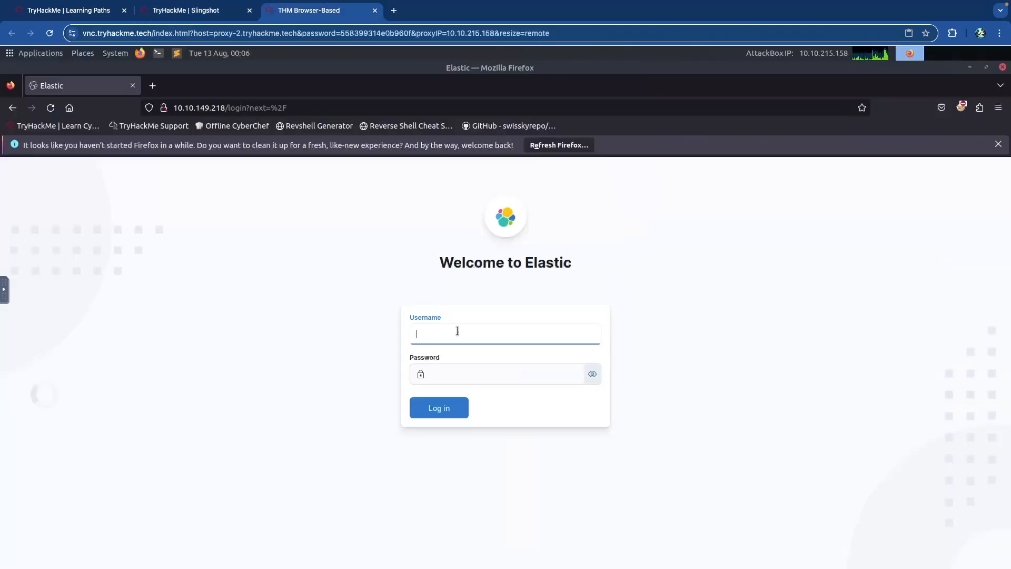
- Log in to Elastic as elastic by pasting the copied account password, and save the login in Firefox
{"action": "left_click", "coordinate": [462, 358]}
{"action": "key", "text": "ctrl+v"}
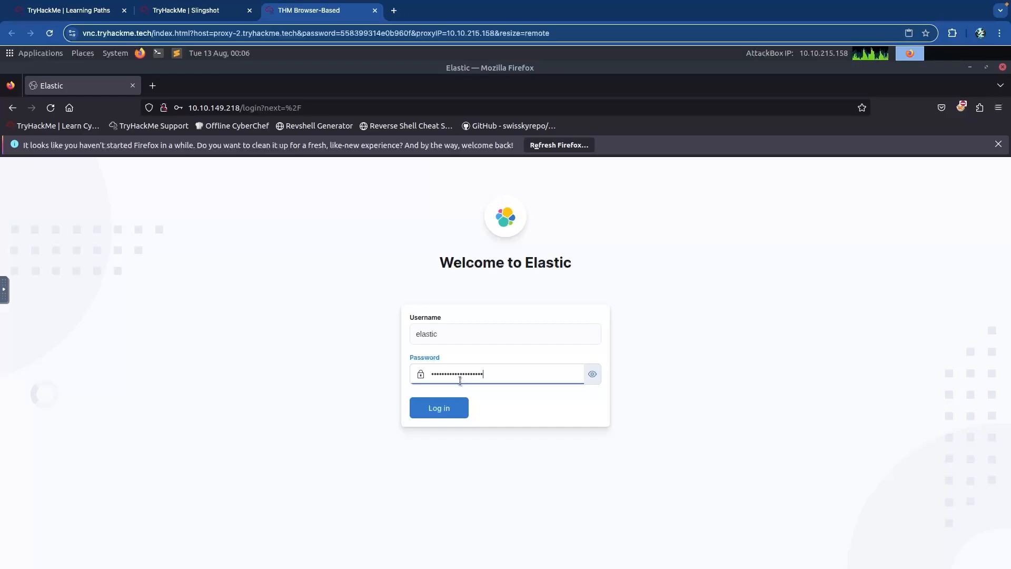
{"action": "left_click", "coordinate": [447, 407]}
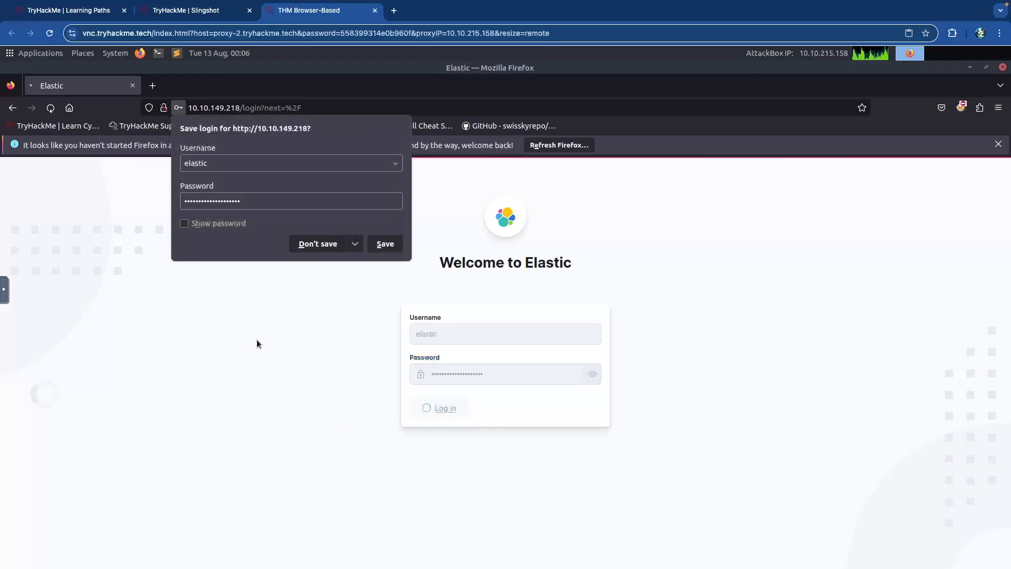
{"action": "left_click", "coordinate": [383, 248]}
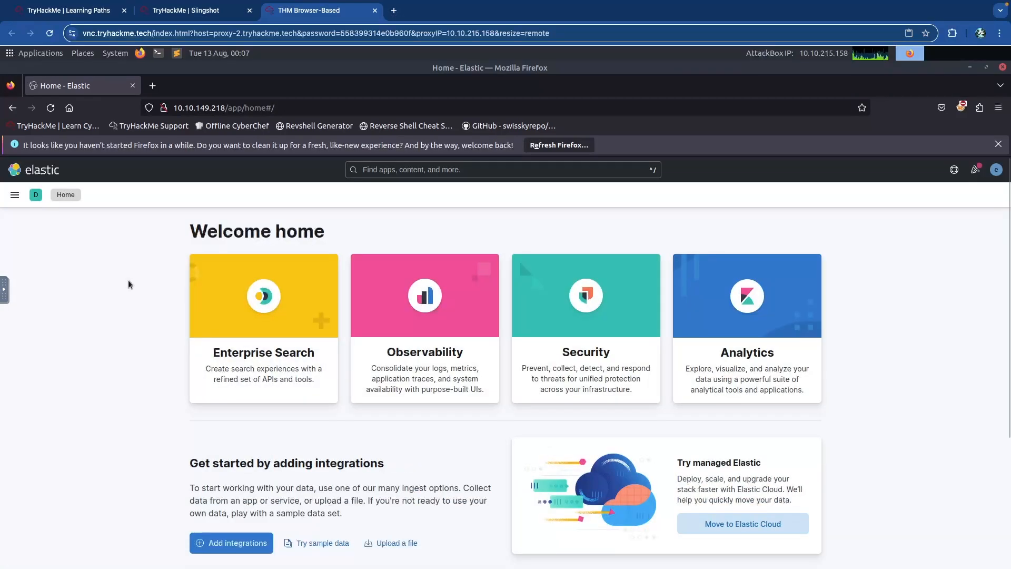
- Open Discover in Elastic's Analytics section and check which data views are available
{"action": "left_click", "coordinate": [16, 195]}
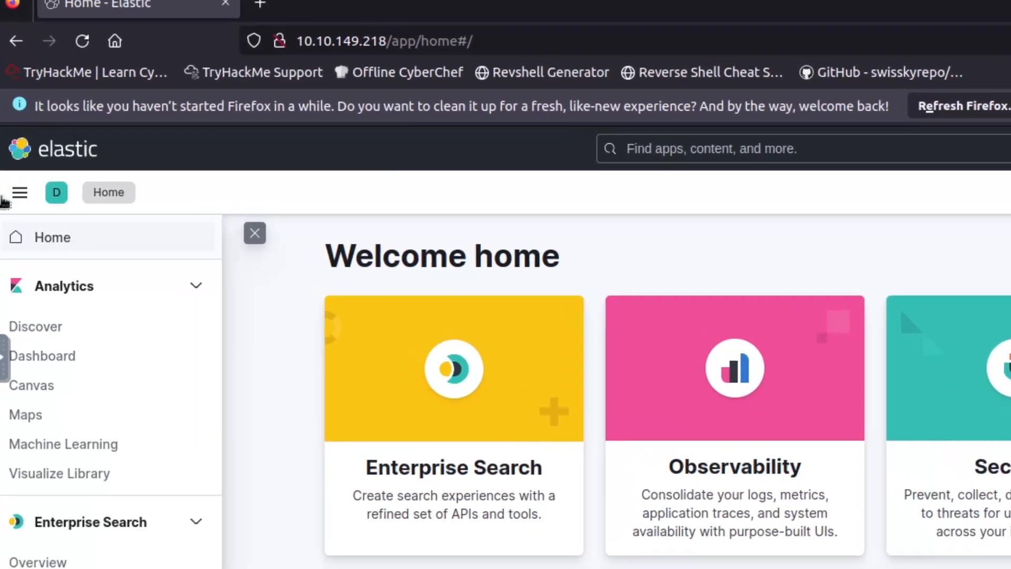
{"action": "left_click", "coordinate": [42, 327]}
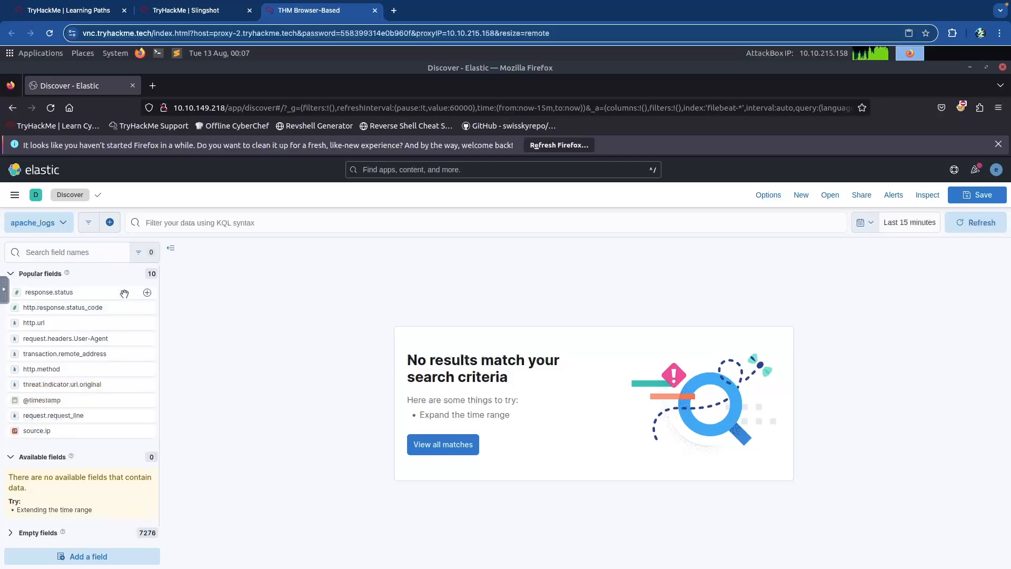
{"action": "left_click", "coordinate": [60, 223]}
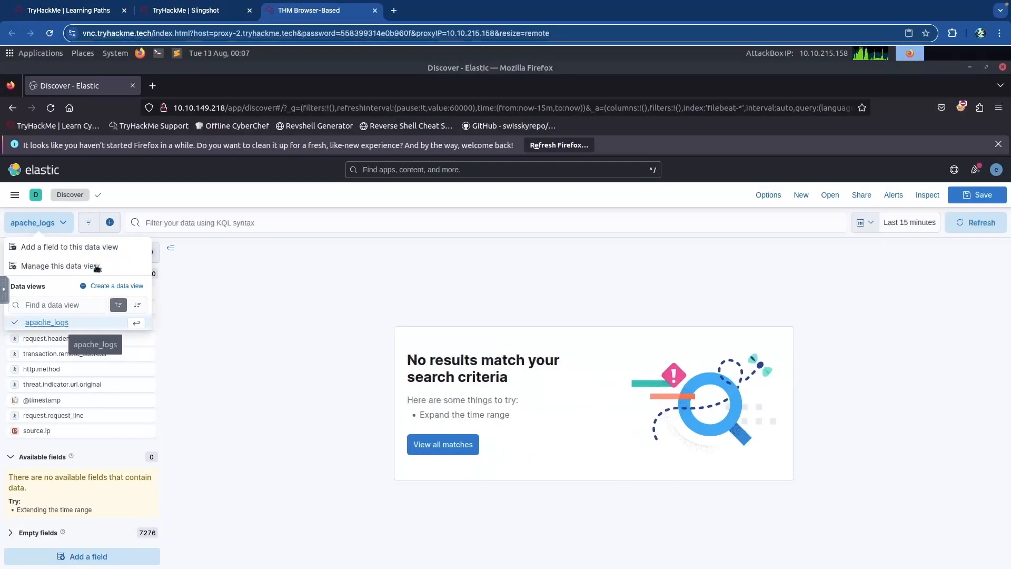
{"action": "left_click", "coordinate": [226, 245]}
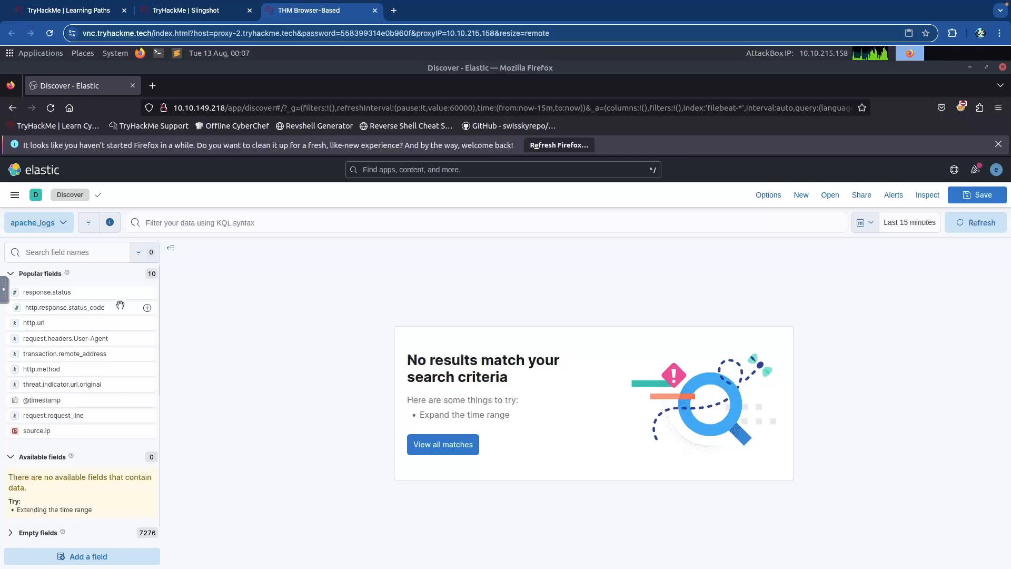
- Switch to the Slingshot room page and read through all the investigation questions, from the attacker's IP to the flag inserted into the database
{"action": "key", "text": "ctrl+shift+Tab"}
{"action": "scroll", "coordinate": [198, 278], "scroll_direction": "down", "scroll_amount": 5}
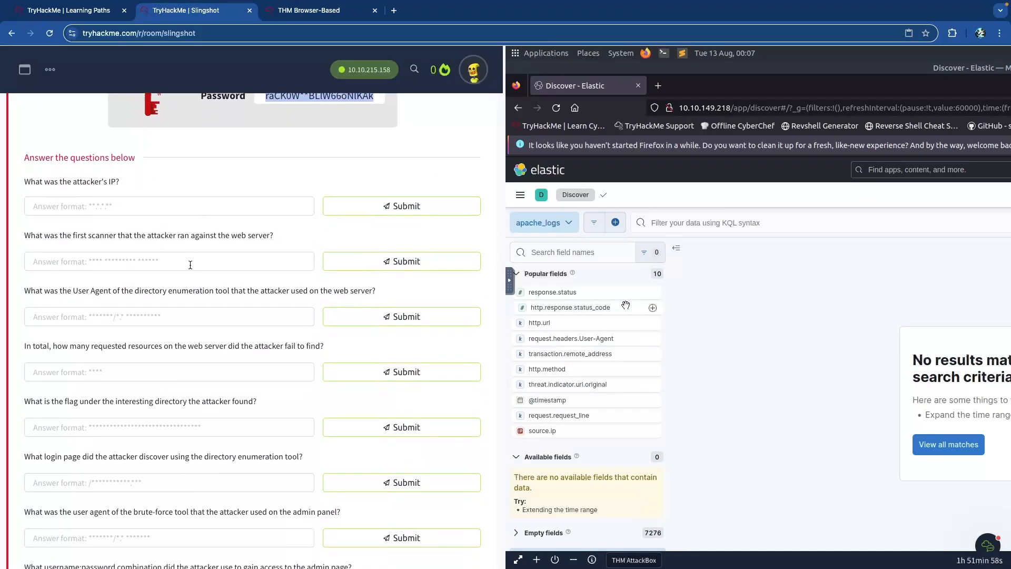
{"action": "scroll", "coordinate": [150, 225], "scroll_direction": "up", "scroll_amount": 5}
{"action": "left_click_drag", "start_coordinate": [135, 222], "coordinate": [435, 223]}
{"action": "left_click", "coordinate": [468, 228]}
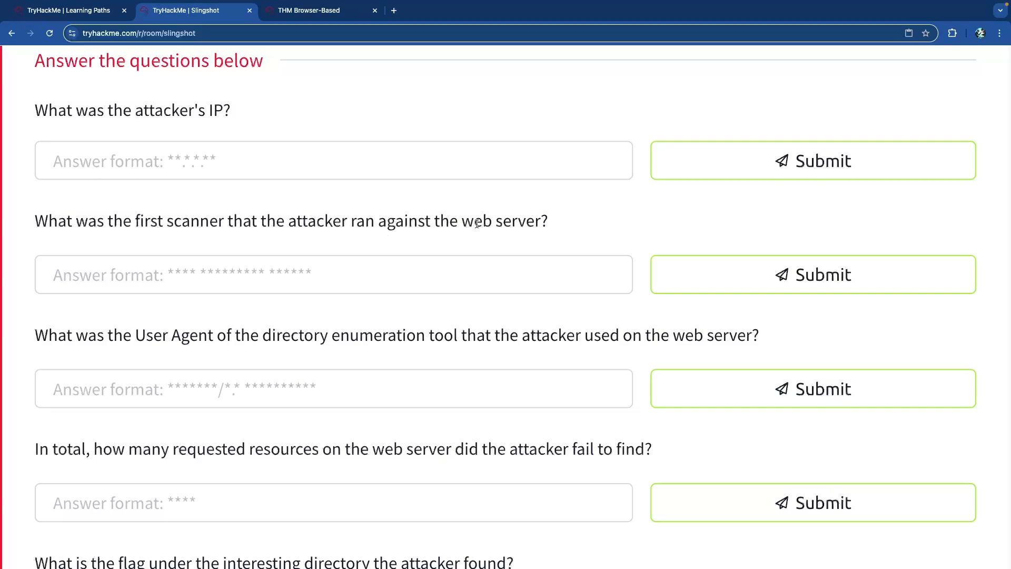
{"action": "left_click_drag", "start_coordinate": [465, 223], "coordinate": [523, 223]}
{"action": "left_click", "coordinate": [448, 269]}
{"action": "left_click_drag", "start_coordinate": [137, 335], "coordinate": [248, 337]}
{"action": "left_click", "coordinate": [247, 337]}
{"action": "scroll", "coordinate": [324, 338], "scroll_direction": "down", "scroll_amount": 6}
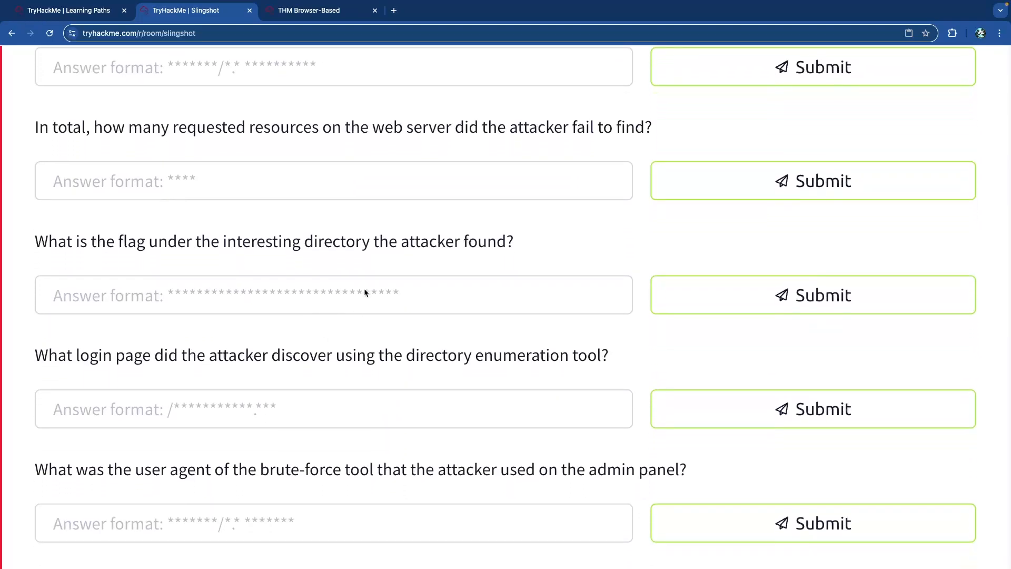
{"action": "left_click_drag", "start_coordinate": [247, 253], "coordinate": [485, 247]}
{"action": "left_click", "coordinate": [169, 328]}
{"action": "scroll", "coordinate": [158, 322], "scroll_direction": "down", "scroll_amount": 2}
{"action": "left_click_drag", "start_coordinate": [237, 270], "coordinate": [435, 270]}
{"action": "scroll", "coordinate": [205, 316], "scroll_direction": "down", "scroll_amount": 4}
{"action": "scroll", "coordinate": [210, 298], "scroll_direction": "down", "scroll_amount": 8}
{"action": "left_click_drag", "start_coordinate": [700, 271], "coordinate": [848, 271]}
{"action": "left_click", "coordinate": [187, 358]}
{"action": "scroll", "coordinate": [151, 369], "scroll_direction": "down", "scroll_amount": 1}
{"action": "double_click", "coordinate": [116, 359]}
{"action": "scroll", "coordinate": [176, 375], "scroll_direction": "down", "scroll_amount": 3}
{"action": "left_click_drag", "start_coordinate": [364, 357], "coordinate": [541, 353]}
{"action": "scroll", "coordinate": [345, 357], "scroll_direction": "down", "scroll_amount": 1}
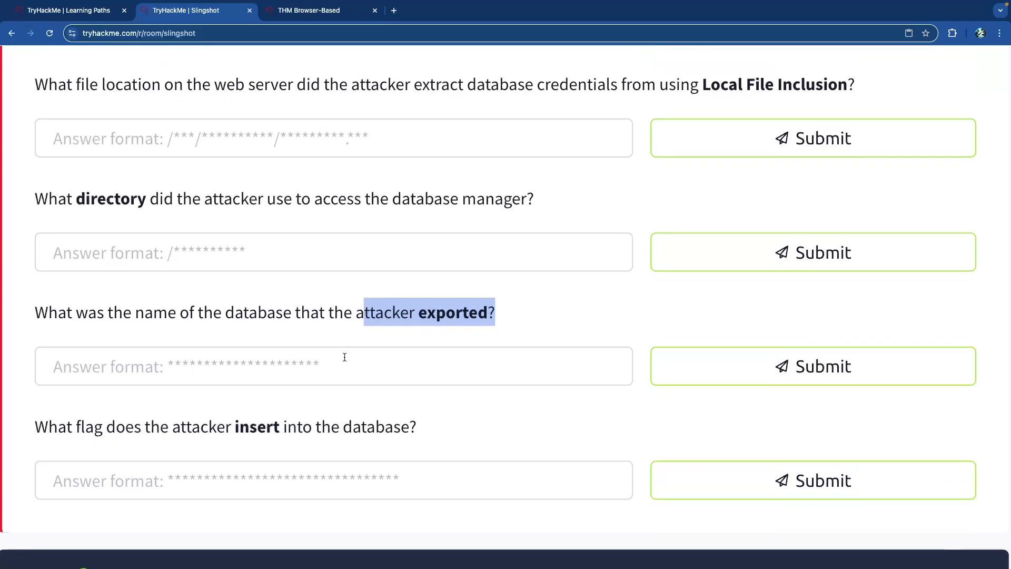
{"action": "scroll", "coordinate": [344, 357], "scroll_direction": "down", "scroll_amount": 2}
{"action": "scroll", "coordinate": [332, 361], "scroll_direction": "up", "scroll_amount": 20}
{"action": "scroll", "coordinate": [330, 361], "scroll_direction": "down", "scroll_amount": 5}
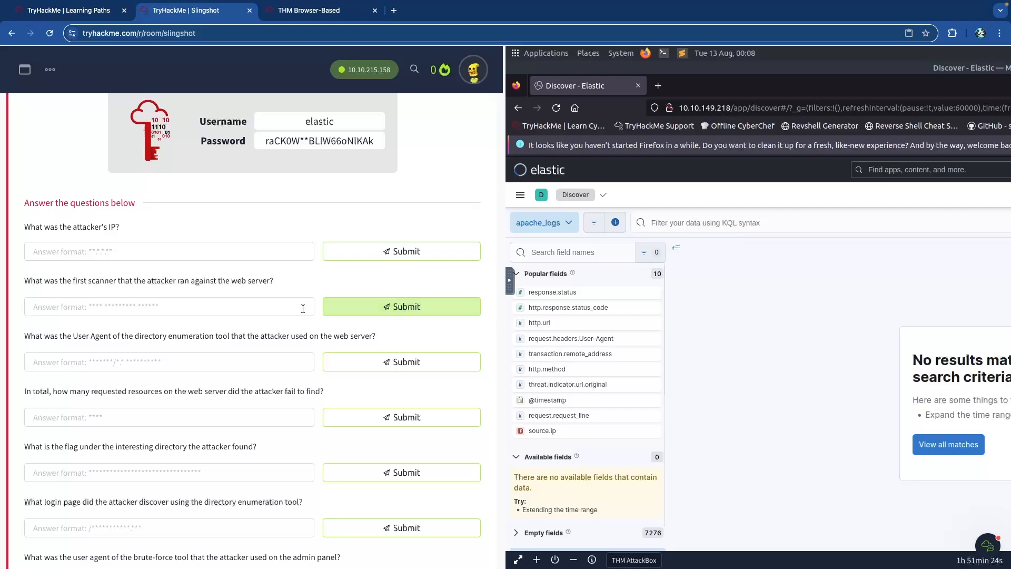
- Back in the AttackBox's Discover view, add the fields http.url, request.headers.User-Agent, response.status and transaction.remote_address to the results table
{"action": "key", "text": "ctrl+Tab"}
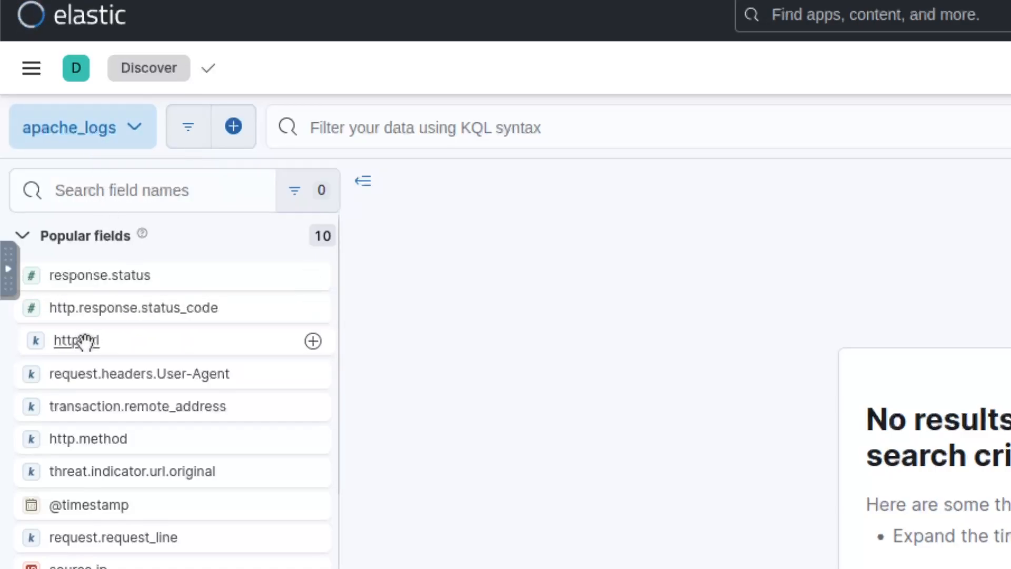
{"action": "left_click", "coordinate": [314, 340]}
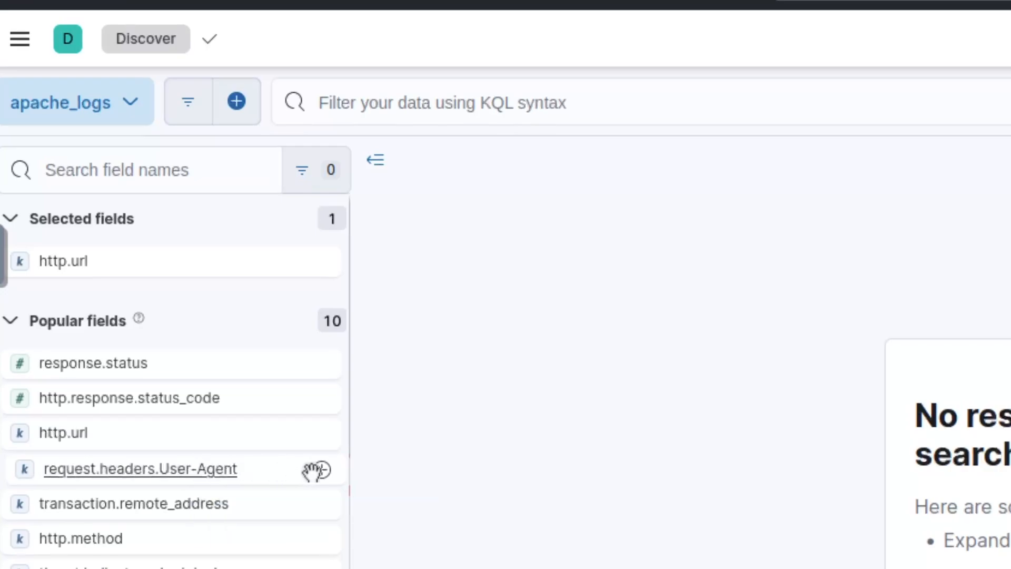
{"action": "left_click", "coordinate": [322, 469]}
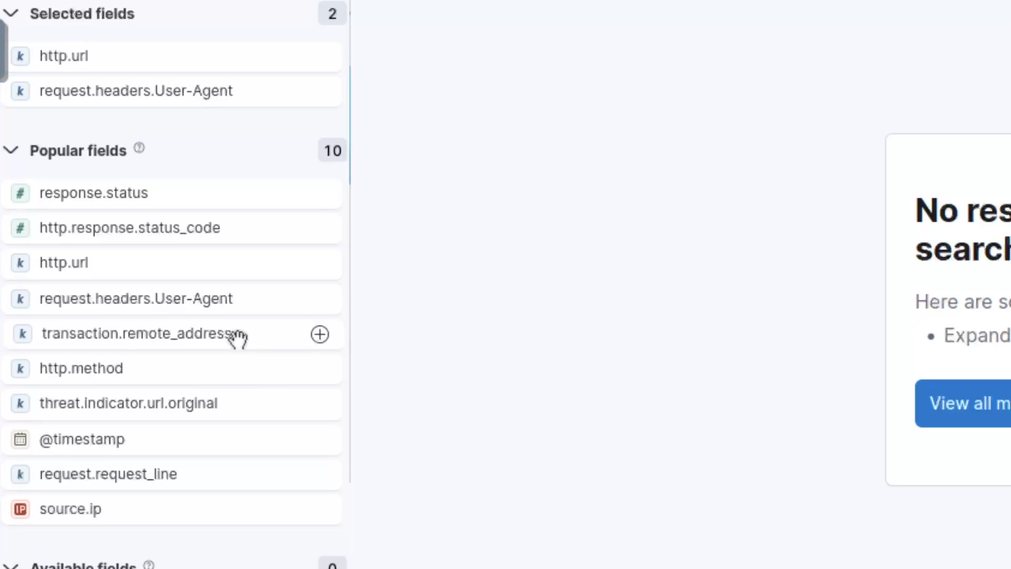
{"action": "left_click", "coordinate": [322, 193]}
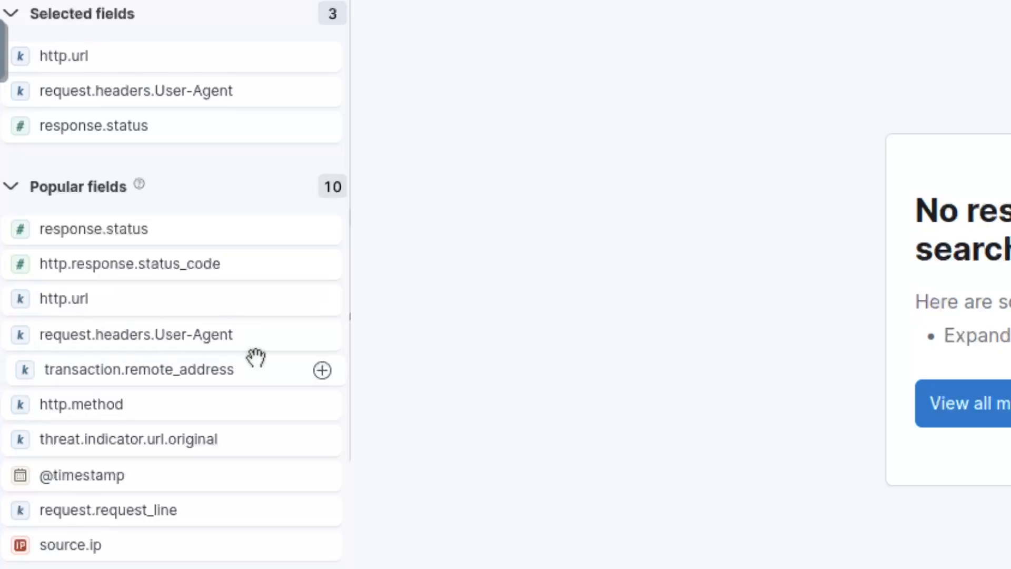
{"action": "left_click", "coordinate": [323, 369]}
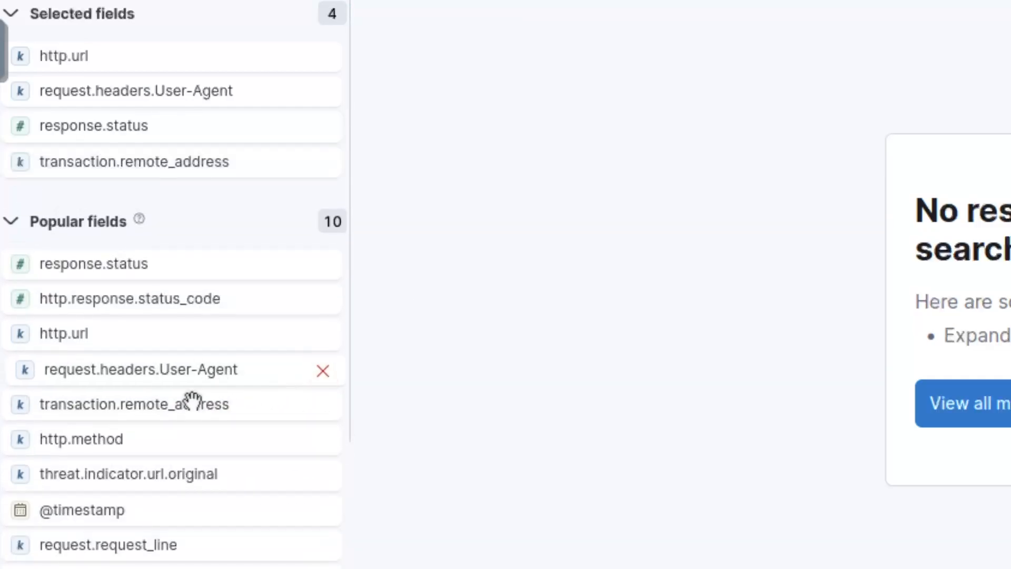
{"action": "scroll", "coordinate": [194, 542], "scroll_direction": "down", "scroll_amount": 2}
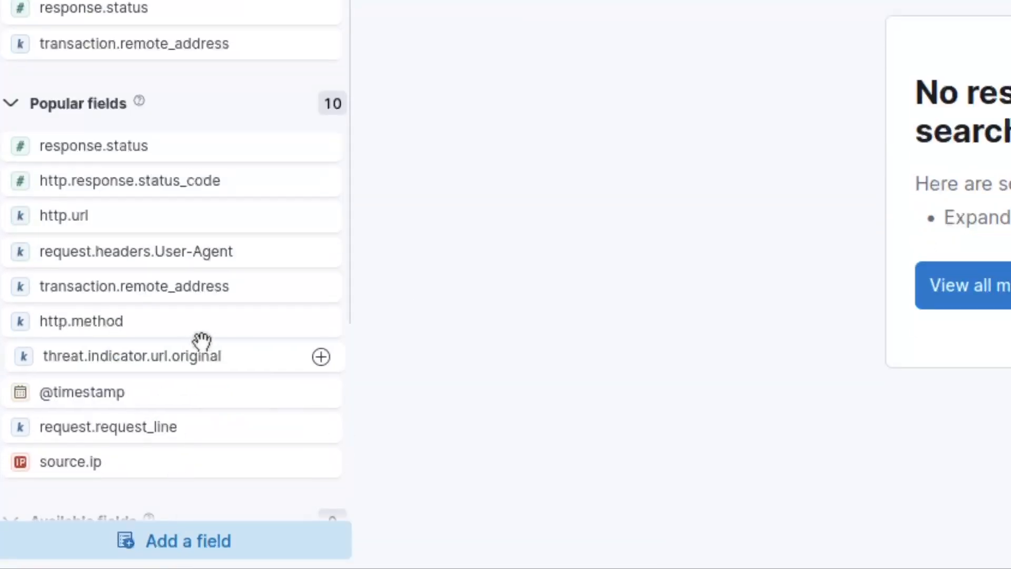
{"action": "scroll", "coordinate": [200, 339], "scroll_direction": "down", "scroll_amount": 2}
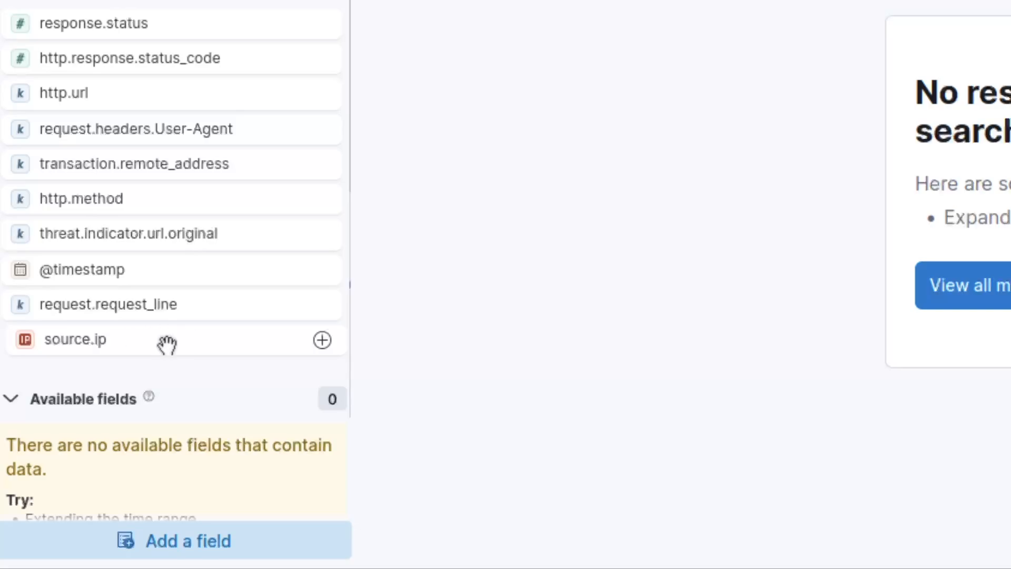
{"action": "scroll", "coordinate": [186, 348], "scroll_direction": "down", "scroll_amount": 2}
{"action": "scroll", "coordinate": [182, 358], "scroll_direction": "down", "scroll_amount": 1}
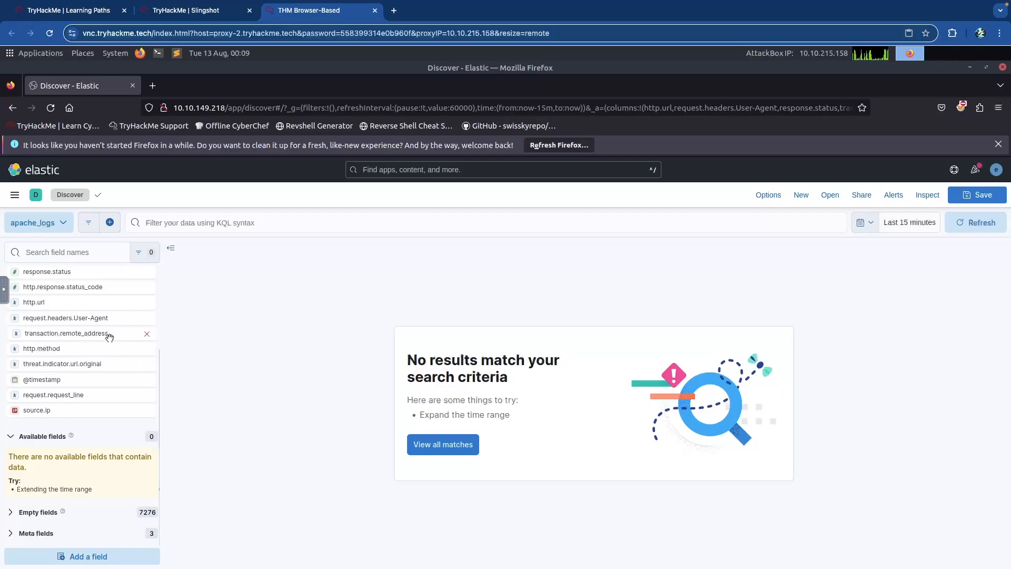
{"action": "scroll", "coordinate": [111, 335], "scroll_direction": "up", "scroll_amount": 2}
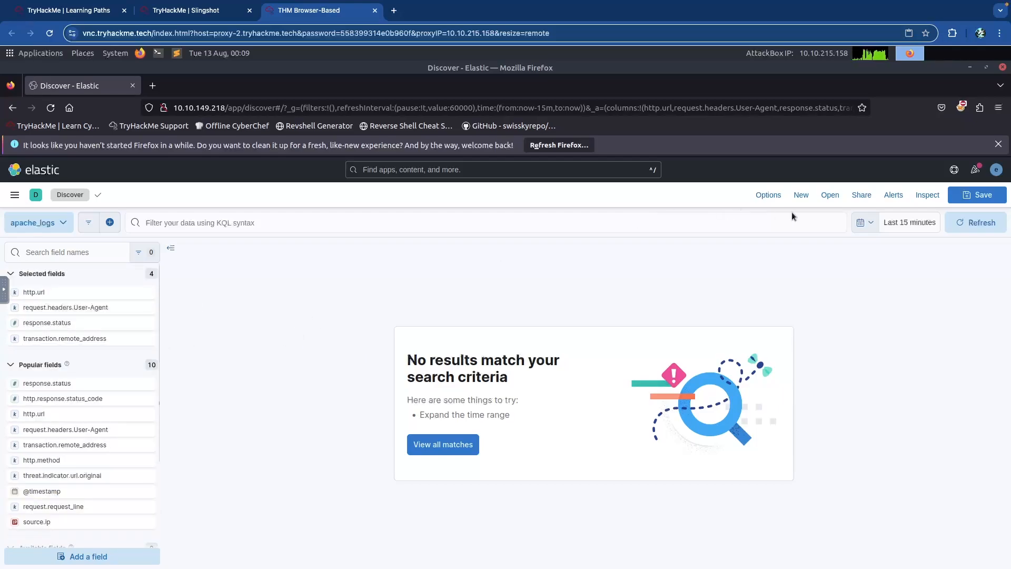
- Look up the date the suspicious activity started in the Slingshot room's briefing, and return to Discover in the AttackBox
{"action": "key", "text": "ctrl+shift+Tab"}
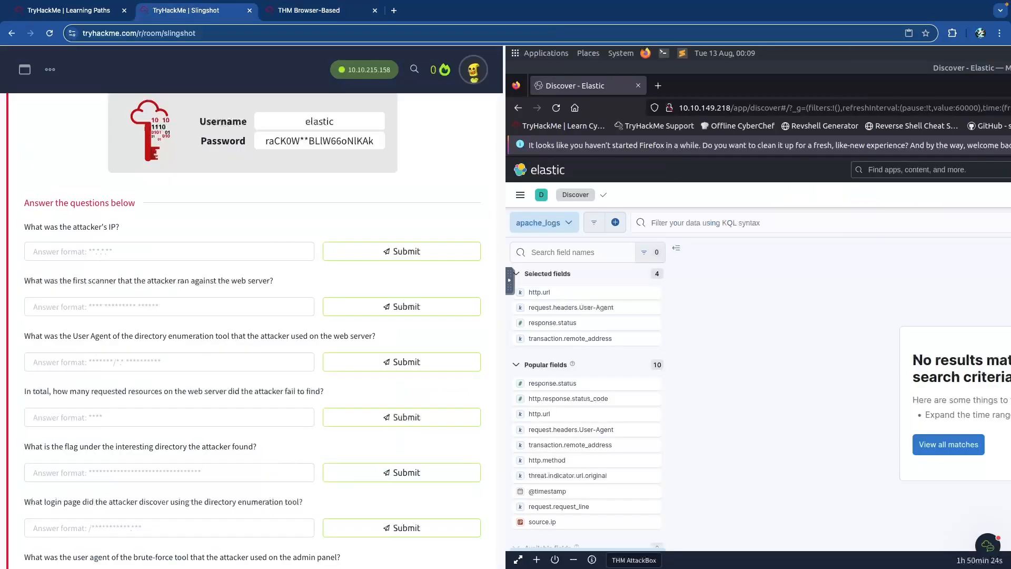
{"action": "scroll", "coordinate": [321, 277], "scroll_direction": "up", "scroll_amount": 5}
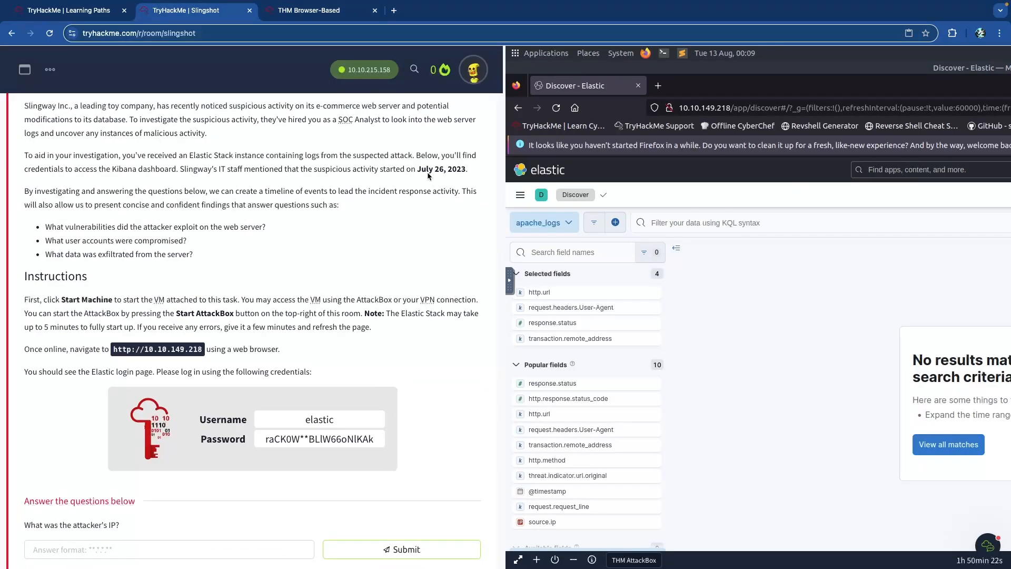
{"action": "left_click_drag", "start_coordinate": [419, 169], "coordinate": [466, 169]}
{"action": "key", "text": "ctrl+Tab"}
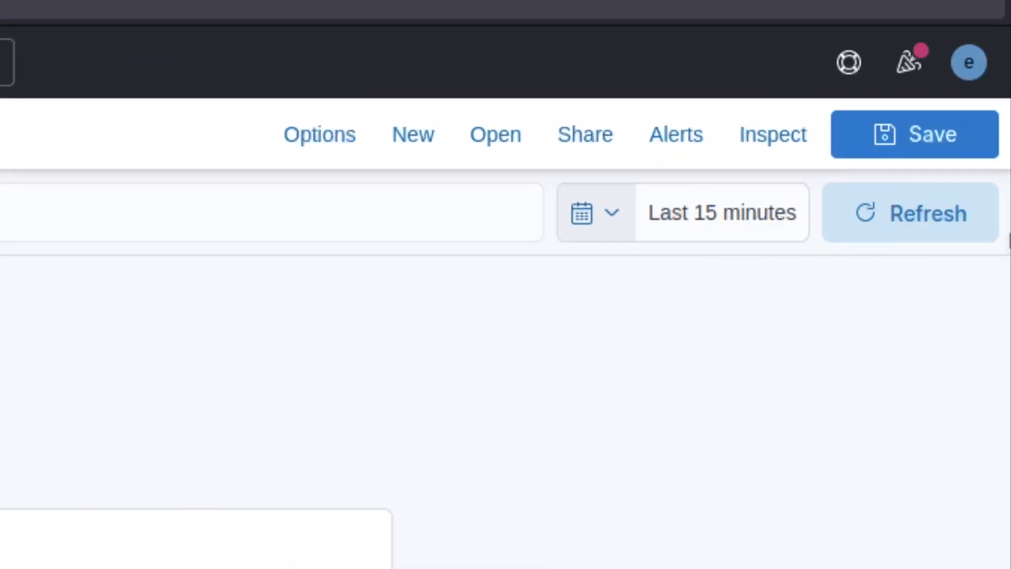
- Switch the start of Discover's time range to an absolute date and set its year to 2023
{"action": "left_click", "coordinate": [684, 221]}
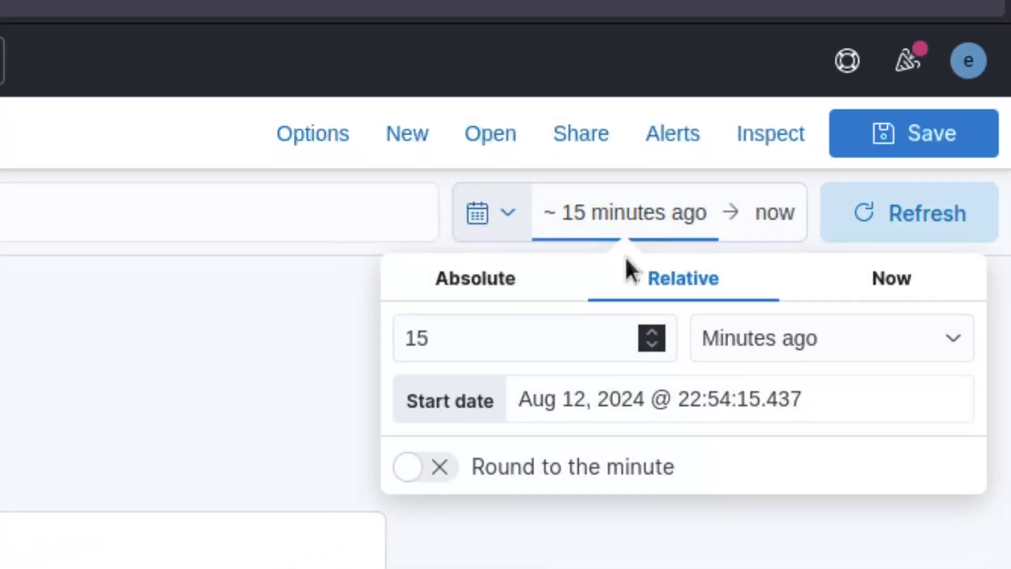
{"action": "left_click", "coordinate": [476, 279]}
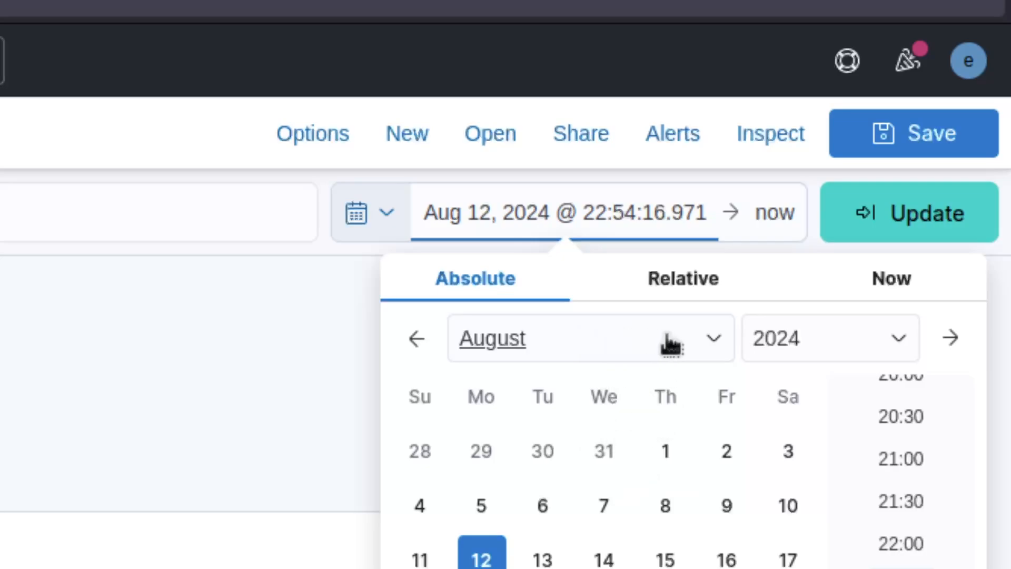
{"action": "left_click", "coordinate": [787, 353]}
{"action": "scroll", "coordinate": [806, 469], "scroll_direction": "down", "scroll_amount": 1}
{"action": "scroll", "coordinate": [808, 471], "scroll_direction": "down", "scroll_amount": 5}
{"action": "left_click", "coordinate": [794, 362]}
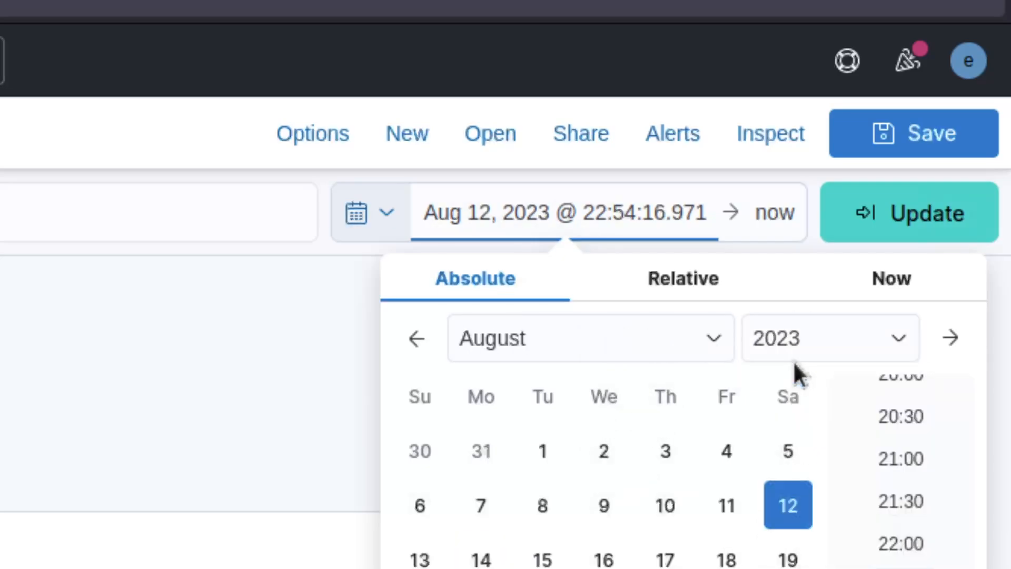
- Set the time range's start date to July 1 and update the log results
{"action": "left_click", "coordinate": [548, 350]}
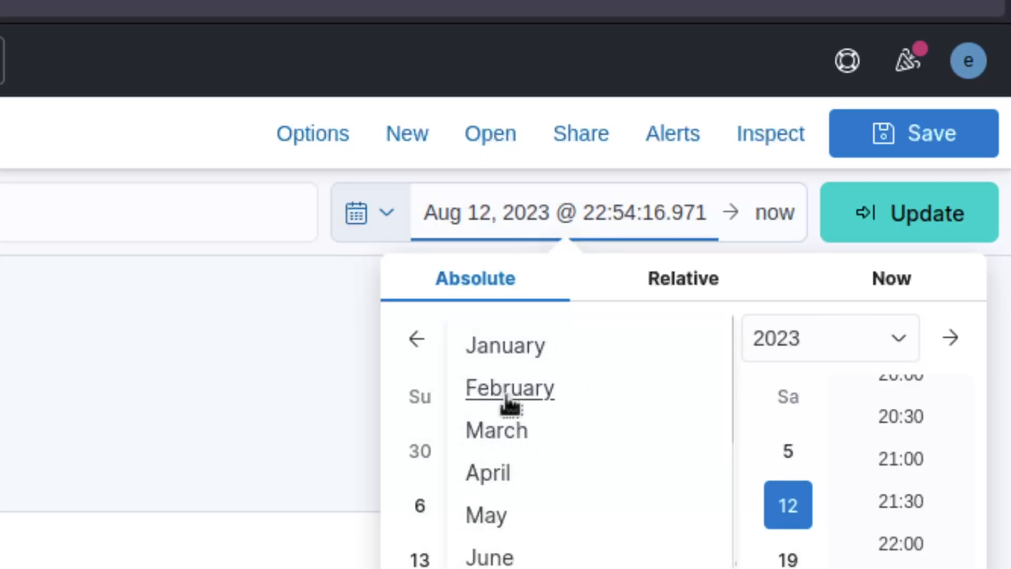
{"action": "scroll", "coordinate": [503, 479], "scroll_direction": "down", "scroll_amount": 3}
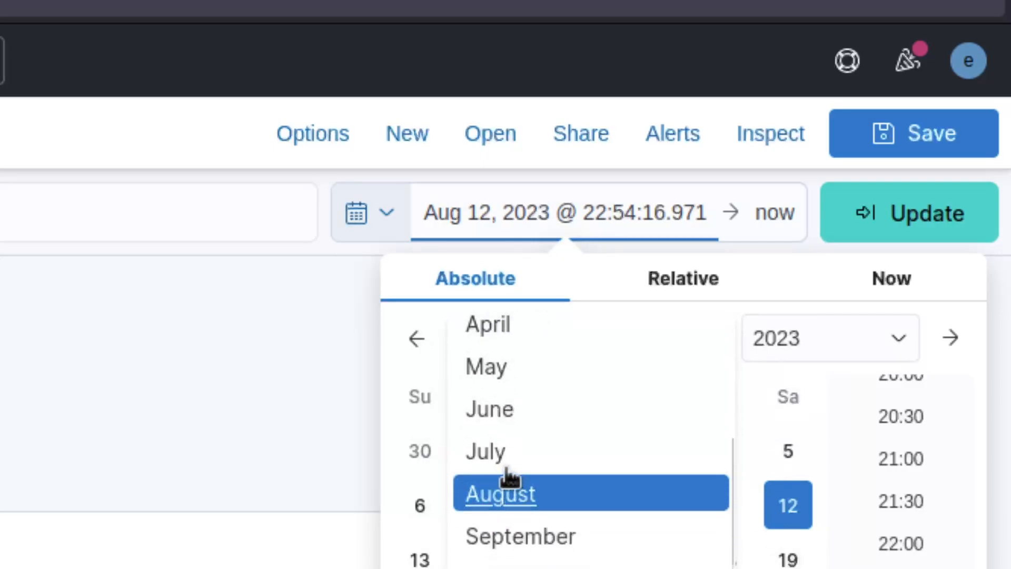
{"action": "left_click", "coordinate": [487, 457]}
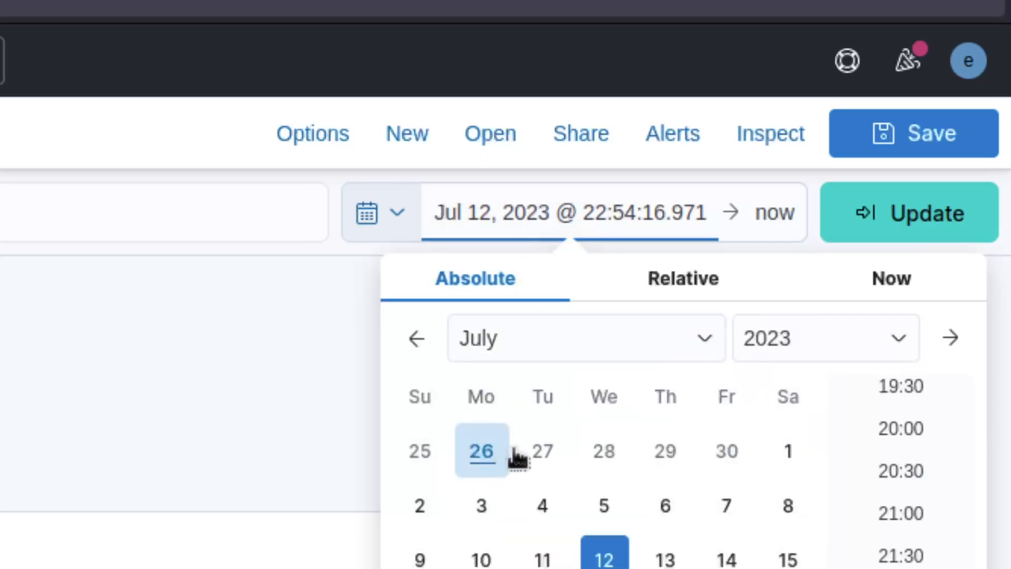
{"action": "left_click", "coordinate": [786, 456]}
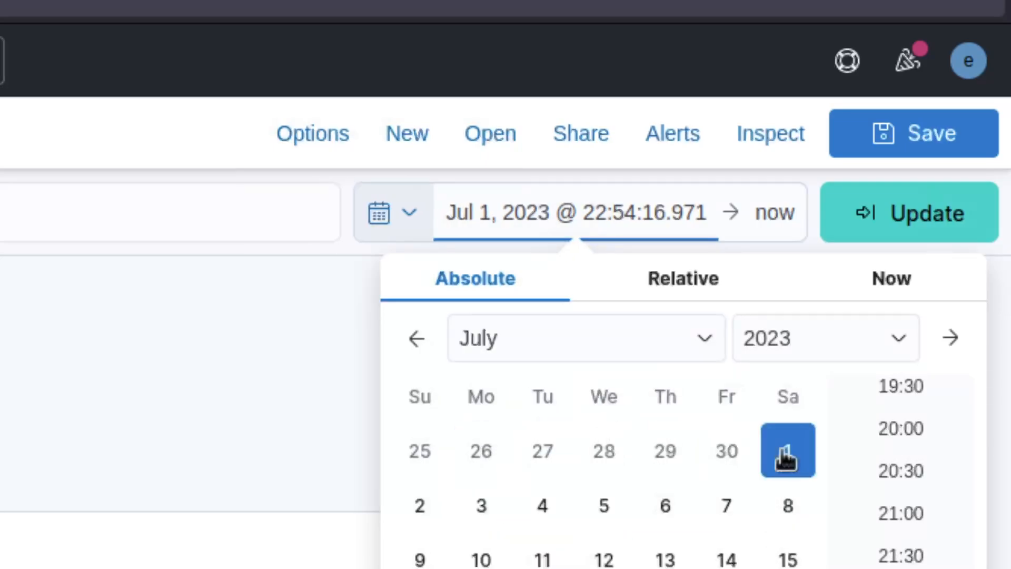
{"action": "left_click", "coordinate": [953, 340]}
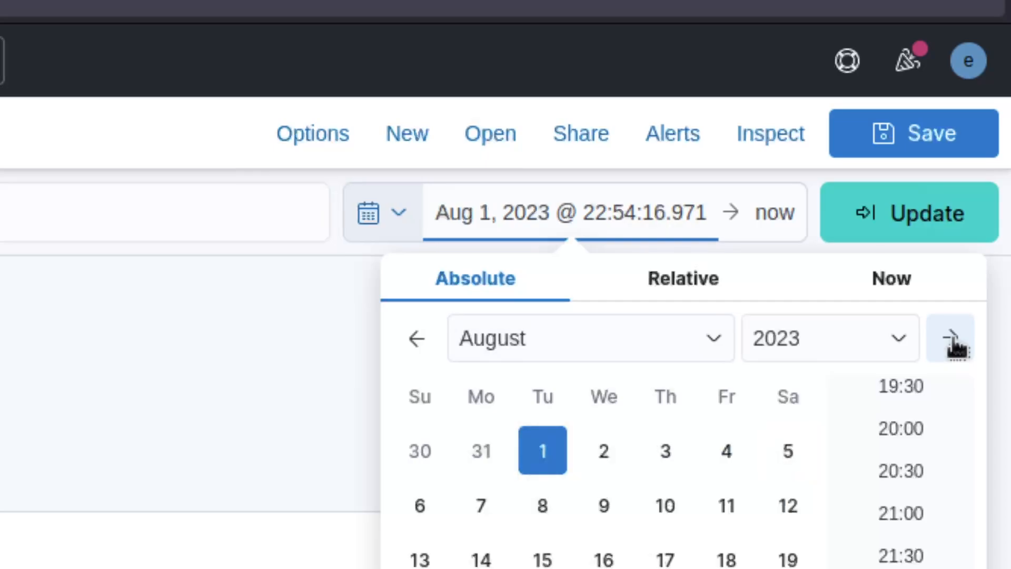
{"action": "left_click", "coordinate": [427, 349]}
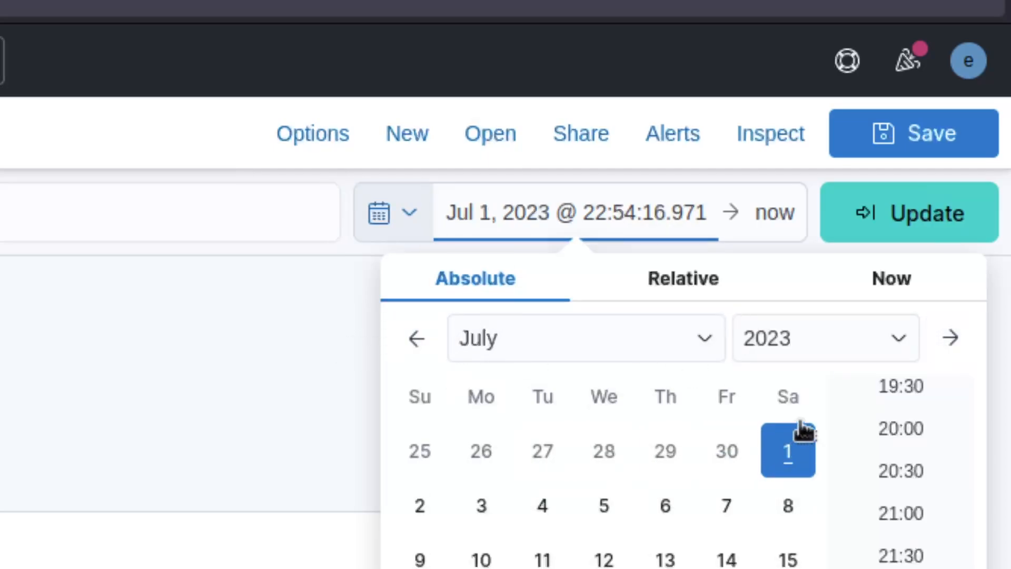
{"action": "left_click", "coordinate": [918, 221]}
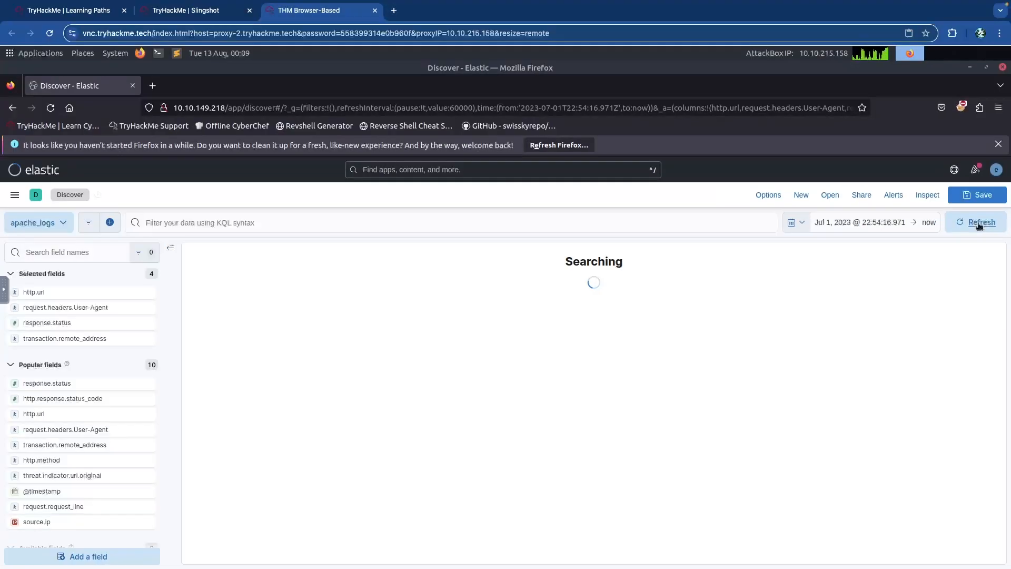
- Recheck the incident's start date on the Slingshot room page and come back to the Discover results
{"action": "key", "text": "ctrl+shift+Tab"}
{"action": "left_click_drag", "start_coordinate": [419, 169], "coordinate": [471, 172]}
{"action": "left_click", "coordinate": [444, 172]}
{"action": "key", "text": "ctrl+Tab"}
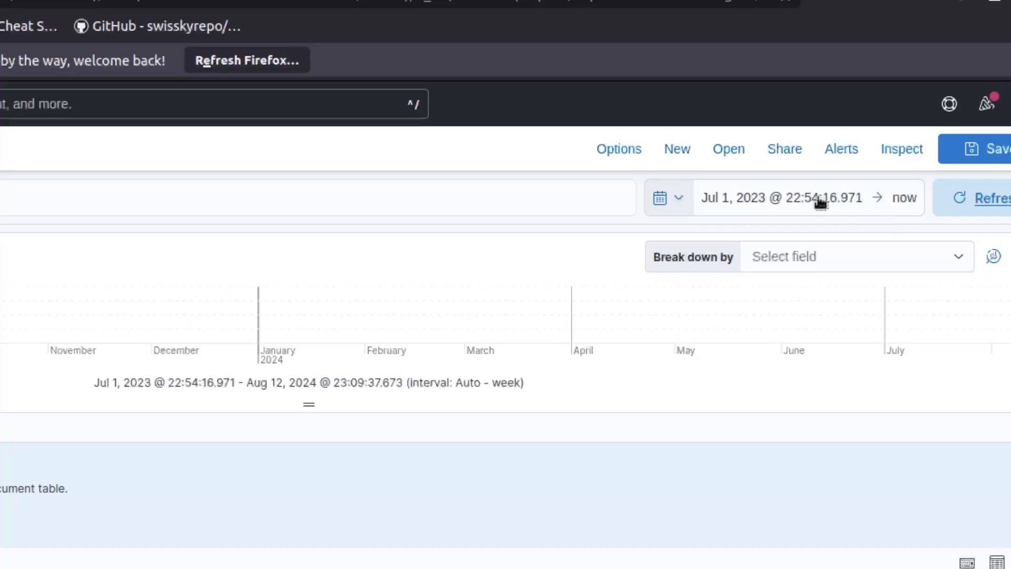
- Set the time range's start date to July 26, 2023 and update the log results
{"action": "left_click", "coordinate": [820, 202]}
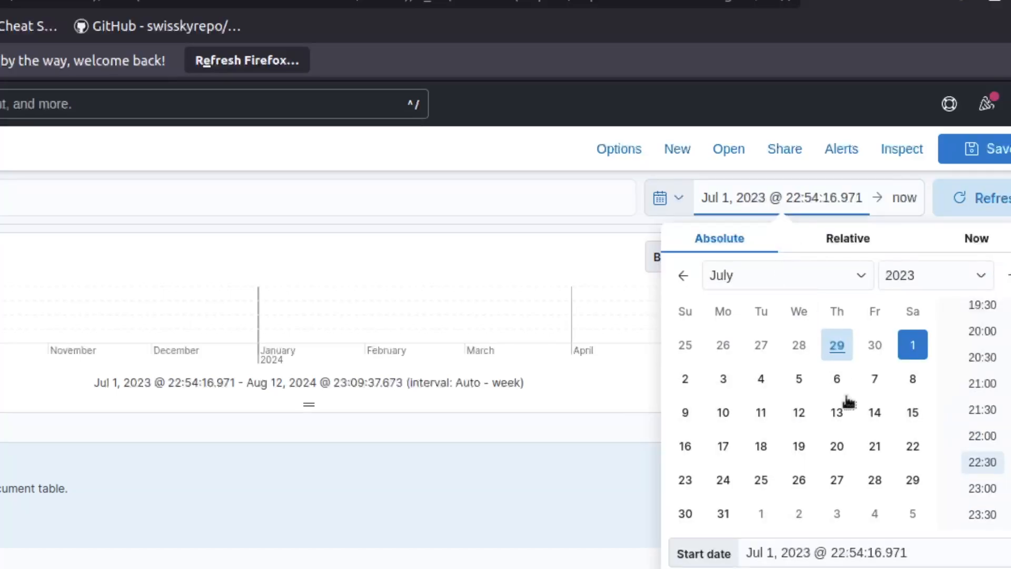
{"action": "left_click", "coordinate": [800, 480]}
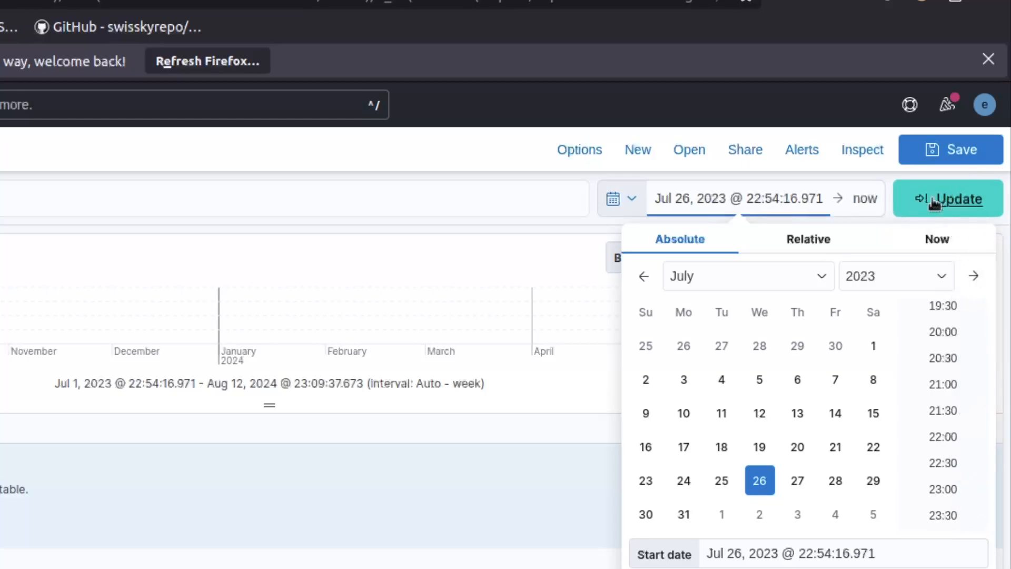
{"action": "left_click", "coordinate": [932, 203]}
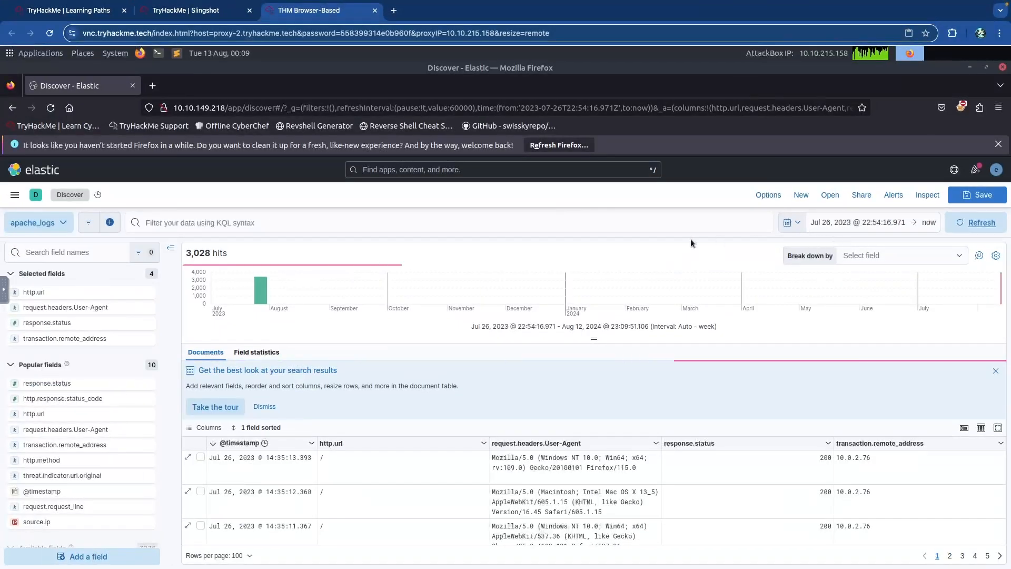
- Reread the Slingshot room's briefing on the suspicious activity and look through the questions below it
{"action": "key", "text": "ctrl+shift+Tab"}
{"action": "left_click_drag", "start_coordinate": [384, 159], "coordinate": [442, 160]}
{"action": "left_click", "coordinate": [443, 165]}
{"action": "scroll", "coordinate": [169, 236], "scroll_direction": "down", "scroll_amount": 2}
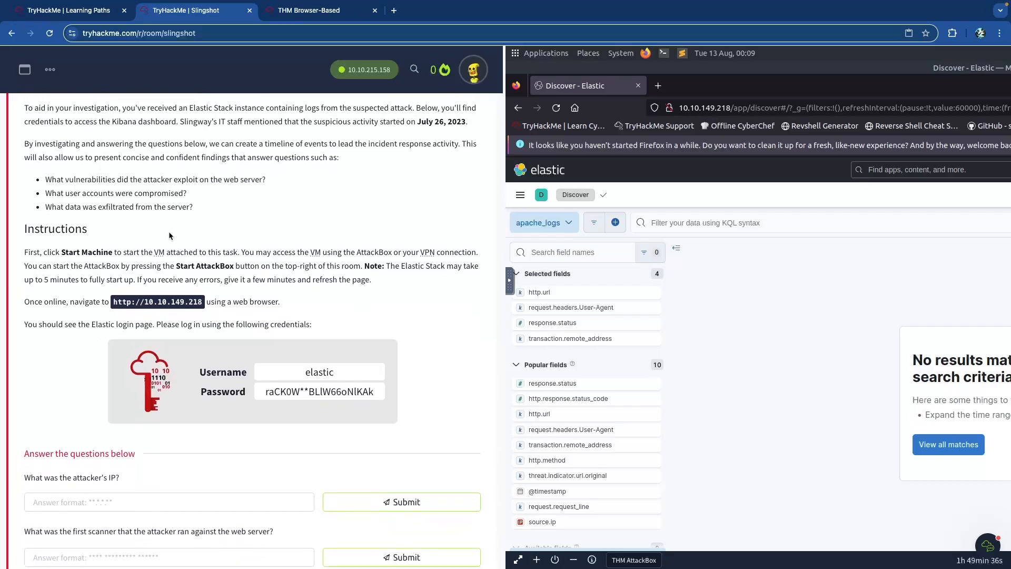
{"action": "scroll", "coordinate": [169, 234], "scroll_direction": "up", "scroll_amount": 3}
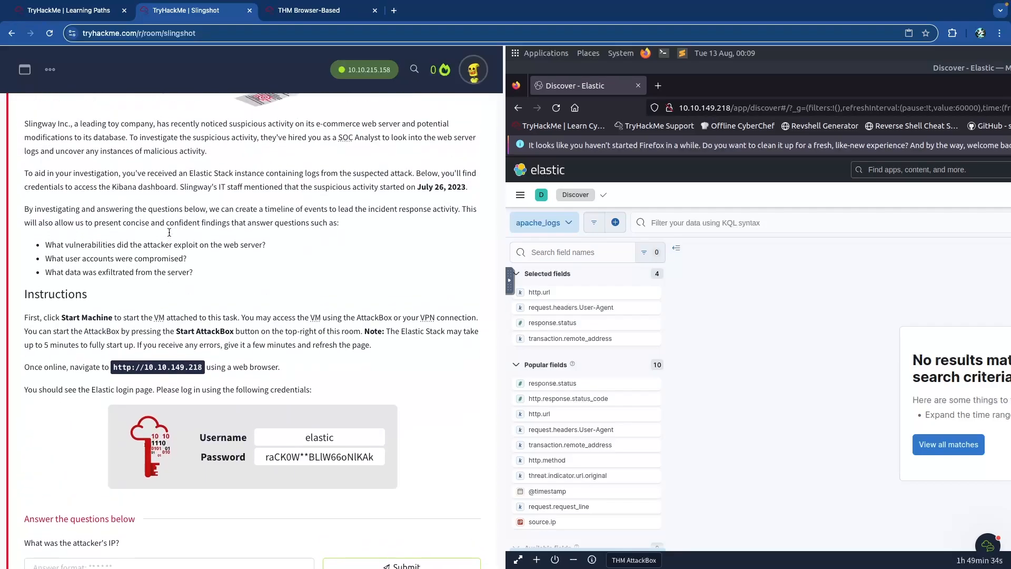
{"action": "scroll", "coordinate": [169, 232], "scroll_direction": "down", "scroll_amount": 7}
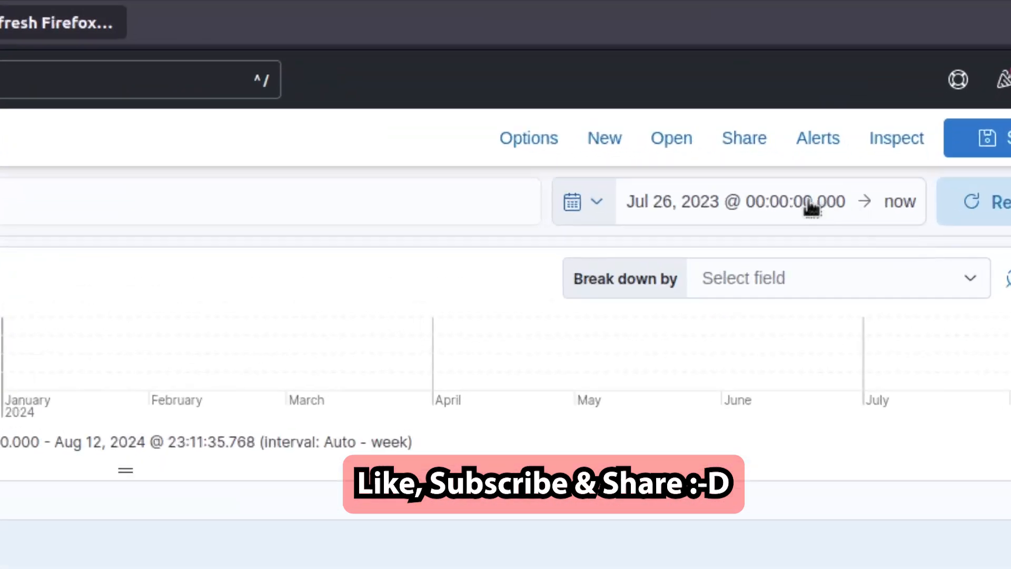
- Review the available start times for July 26, 2023 in Discover's time range and close the date picker
{"action": "left_click", "coordinate": [889, 224]}
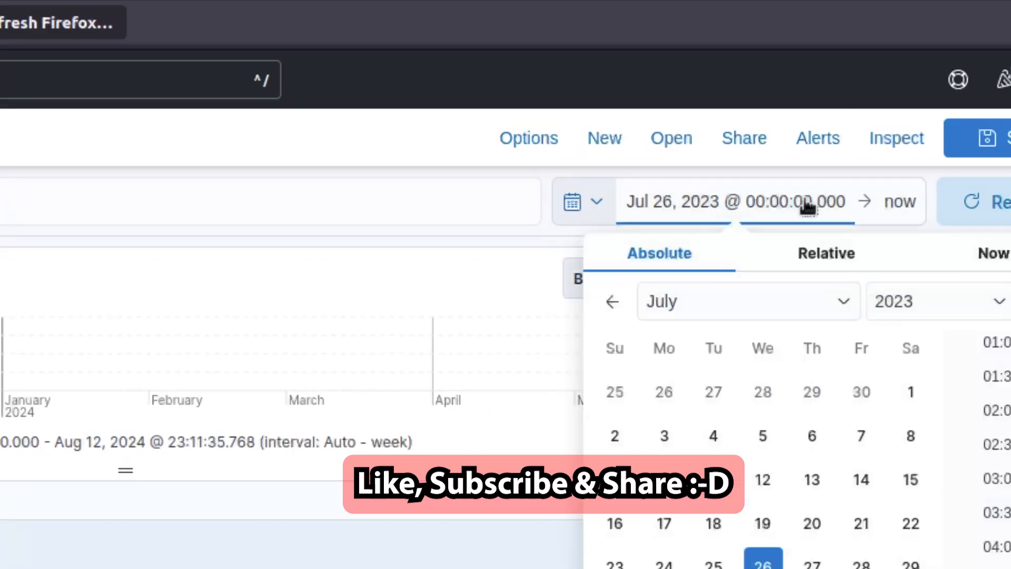
{"action": "scroll", "coordinate": [903, 448], "scroll_direction": "down", "scroll_amount": 10}
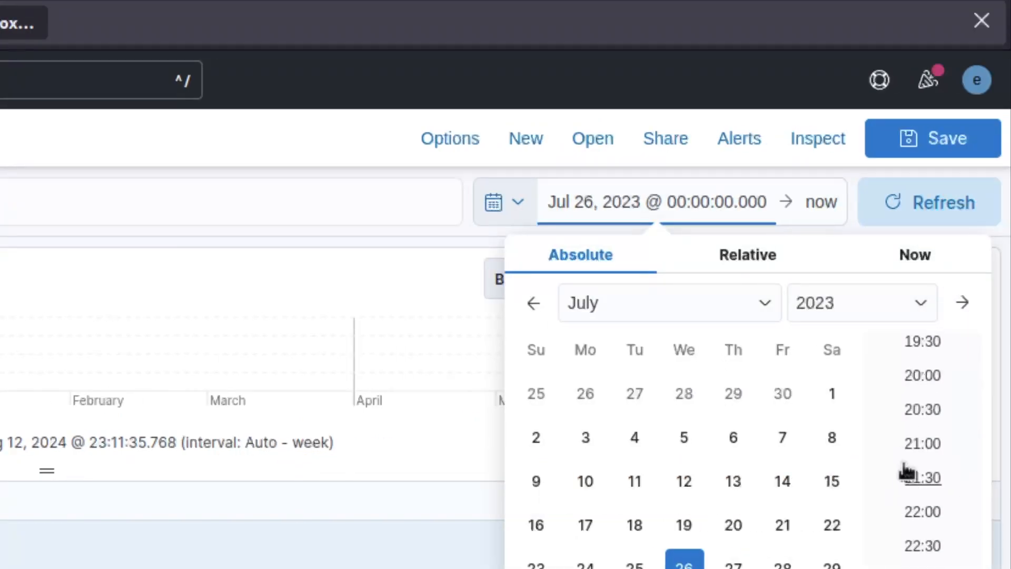
{"action": "scroll", "coordinate": [911, 472], "scroll_direction": "up", "scroll_amount": 10}
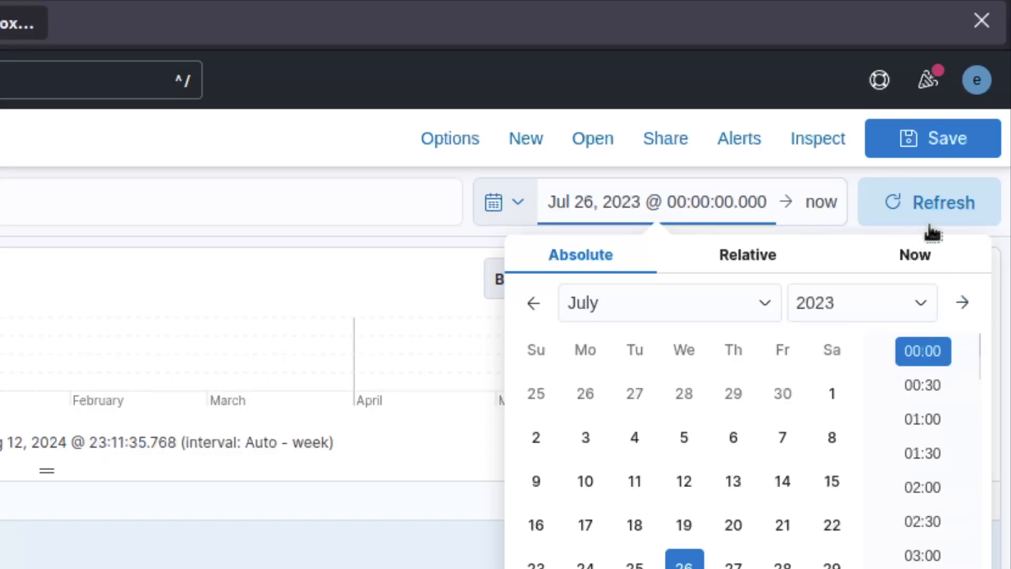
{"action": "left_click", "coordinate": [445, 237]}
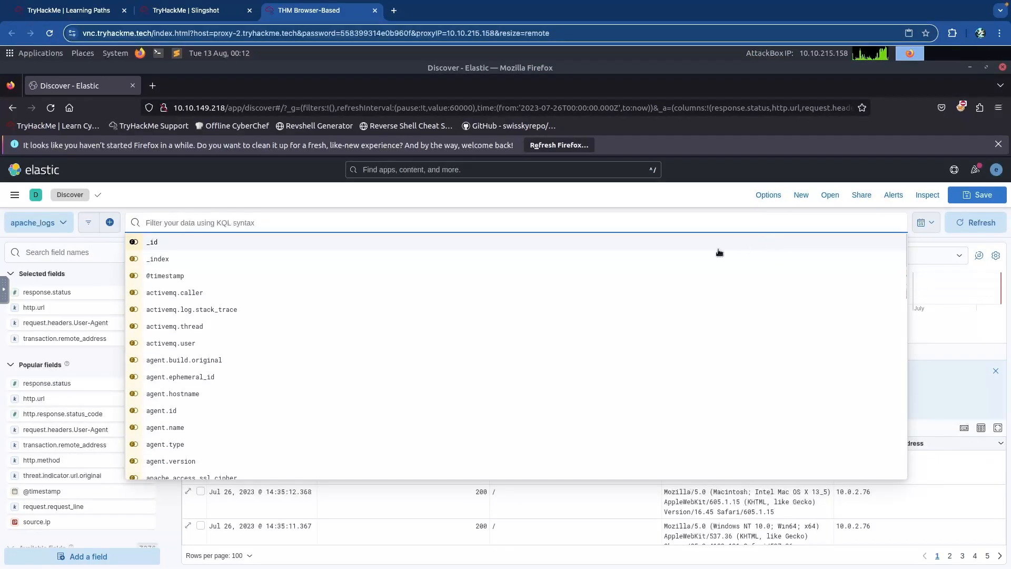
{"action": "left_click", "coordinate": [126, 206]}
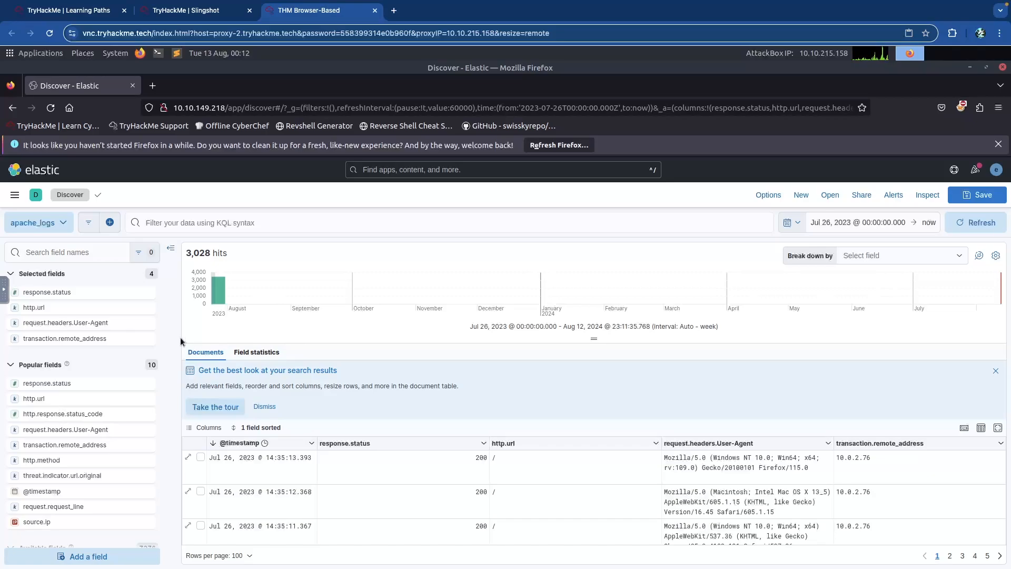
- Check the attacker's IP question, list the top values of transaction.remote_address in Discover, and copy 10.0.2.15
{"action": "key", "text": "ctrl+shift+Tab"}
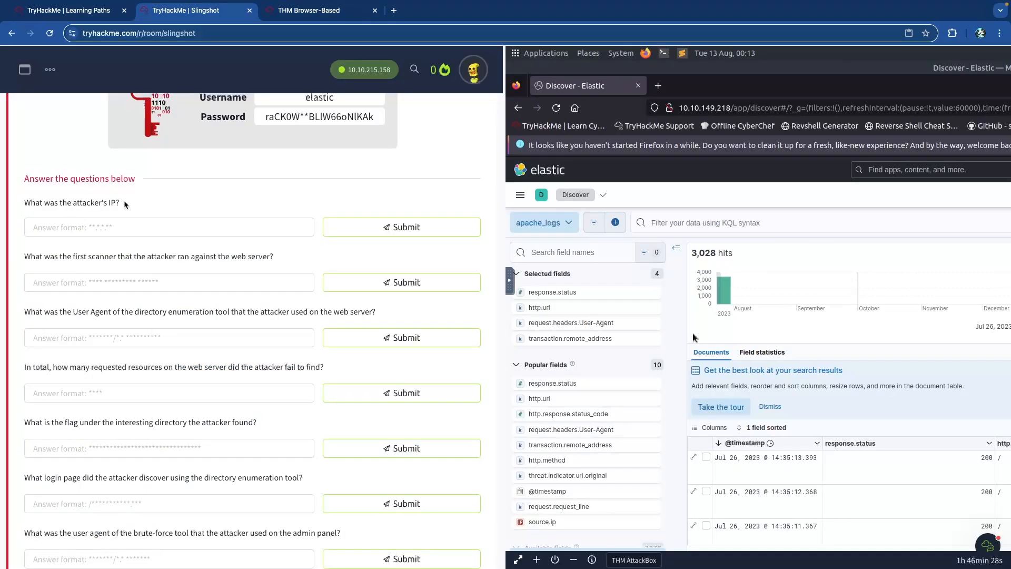
{"action": "key", "text": "ctrl+Tab"}
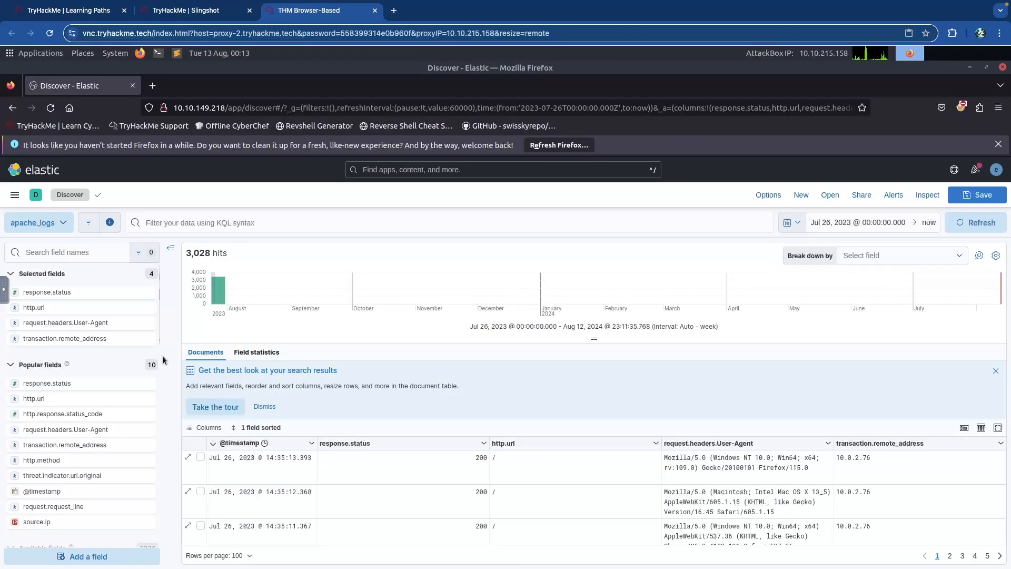
{"action": "left_click", "coordinate": [74, 339]}
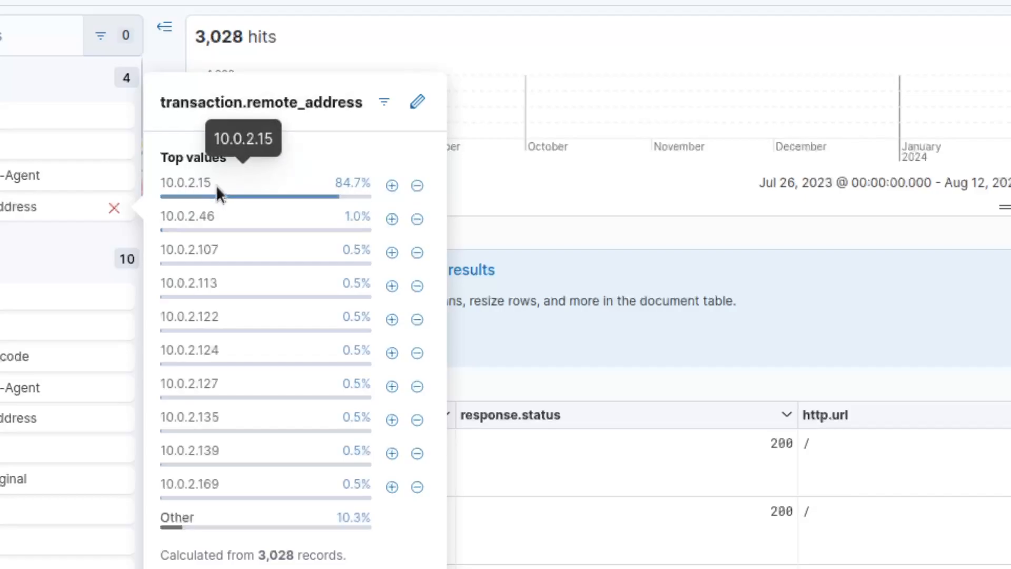
{"action": "left_click_drag", "start_coordinate": [210, 182], "coordinate": [162, 182]}
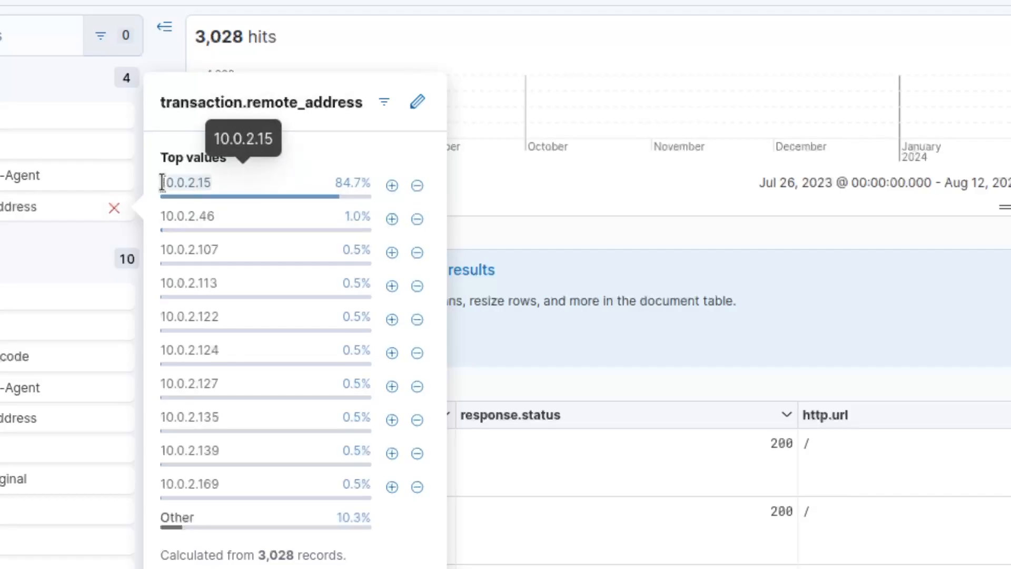
{"action": "right_click", "coordinate": [194, 184]}
{"action": "left_click", "coordinate": [242, 200]}
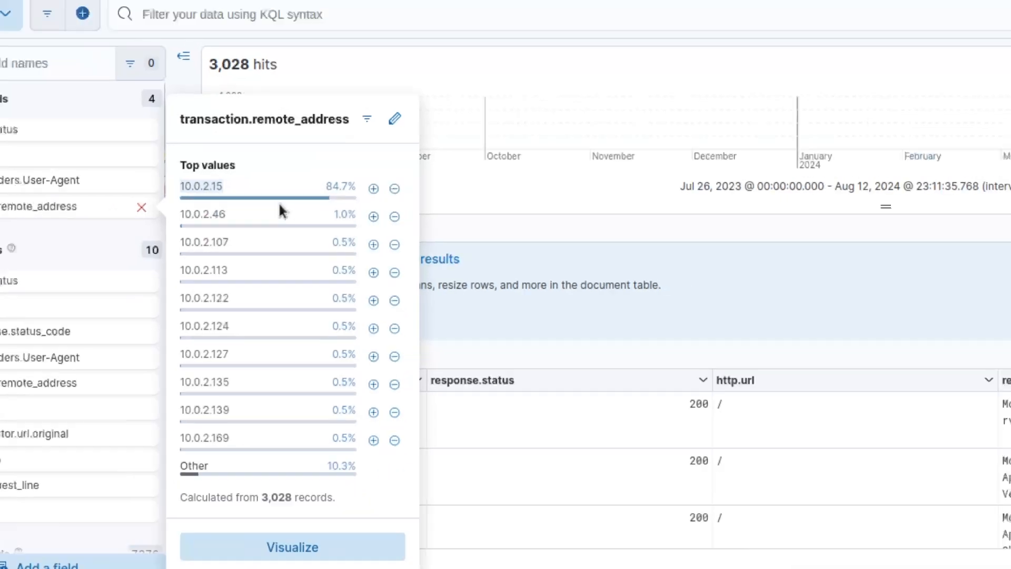
- Submit 10.0.2.15 as the answer to the attacker's IP question in the Slingshot room
{"action": "left_click", "coordinate": [186, 10]}
{"action": "left_click", "coordinate": [140, 228]}
{"action": "key", "text": "ctrl+v"}
{"action": "key", "text": "Return"}
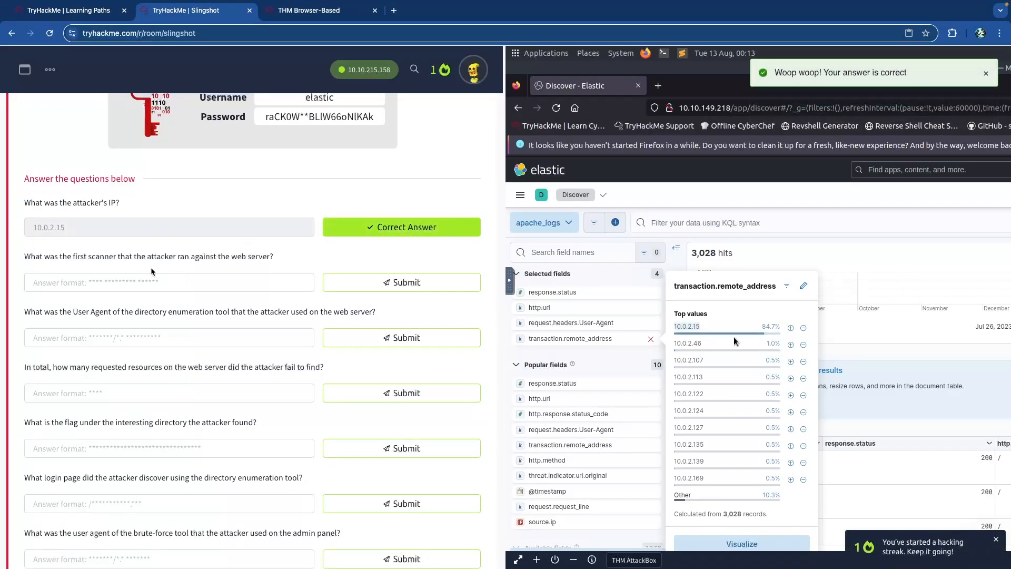
{"action": "left_click_drag", "start_coordinate": [67, 257], "coordinate": [232, 259]}
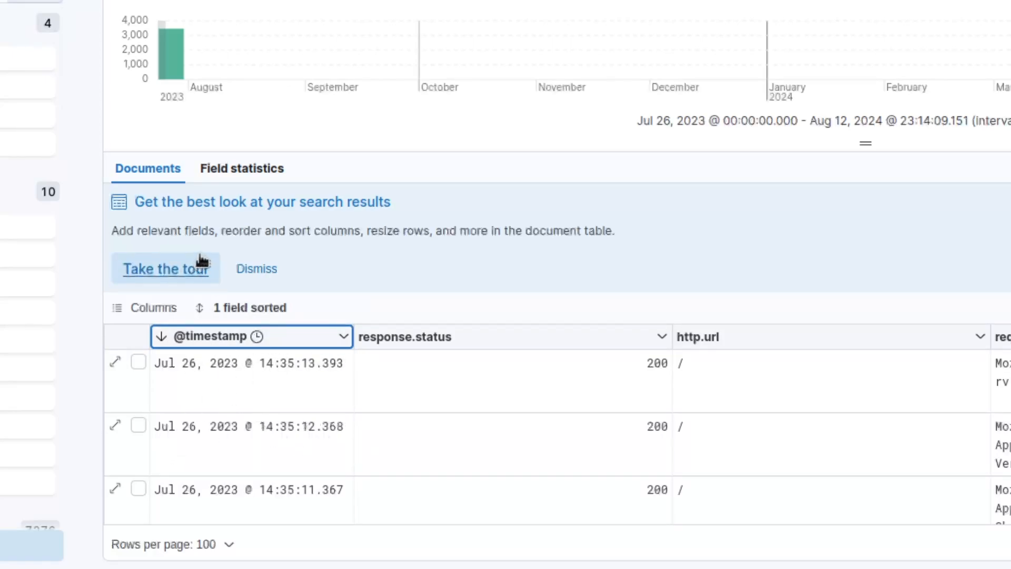
{"action": "left_click", "coordinate": [231, 342]}
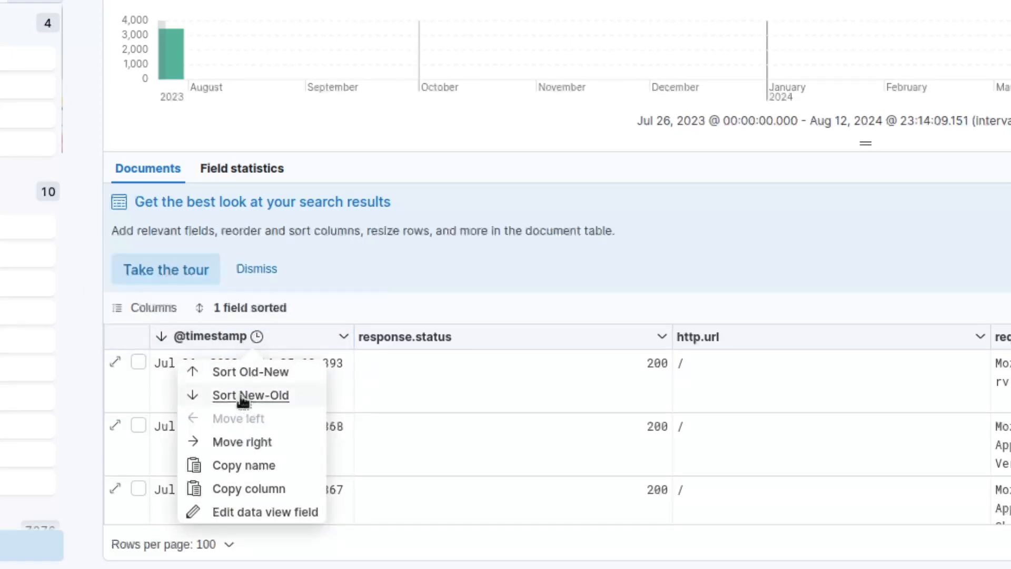
{"action": "left_click", "coordinate": [243, 396]}
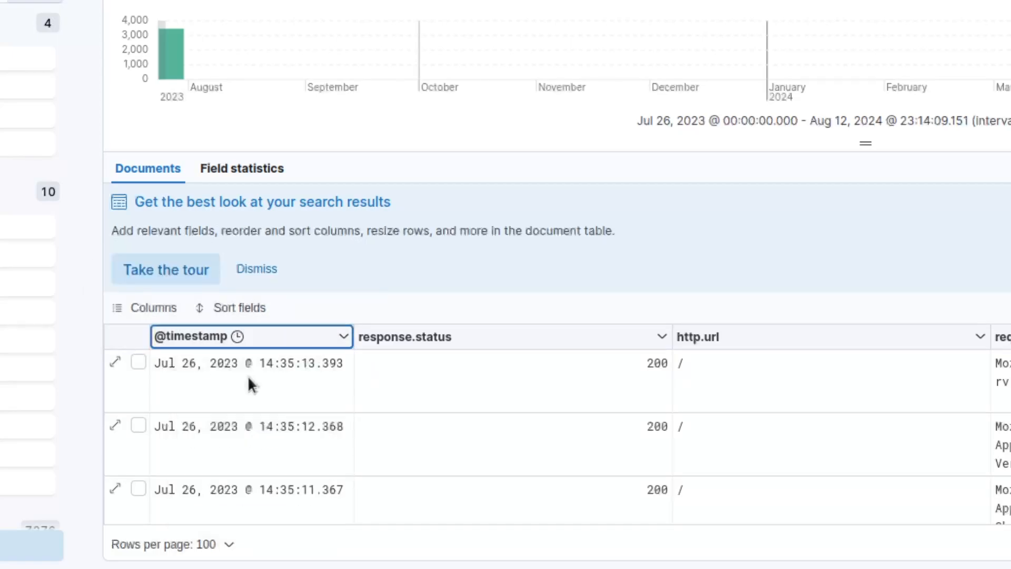
{"action": "left_click", "coordinate": [226, 339]}
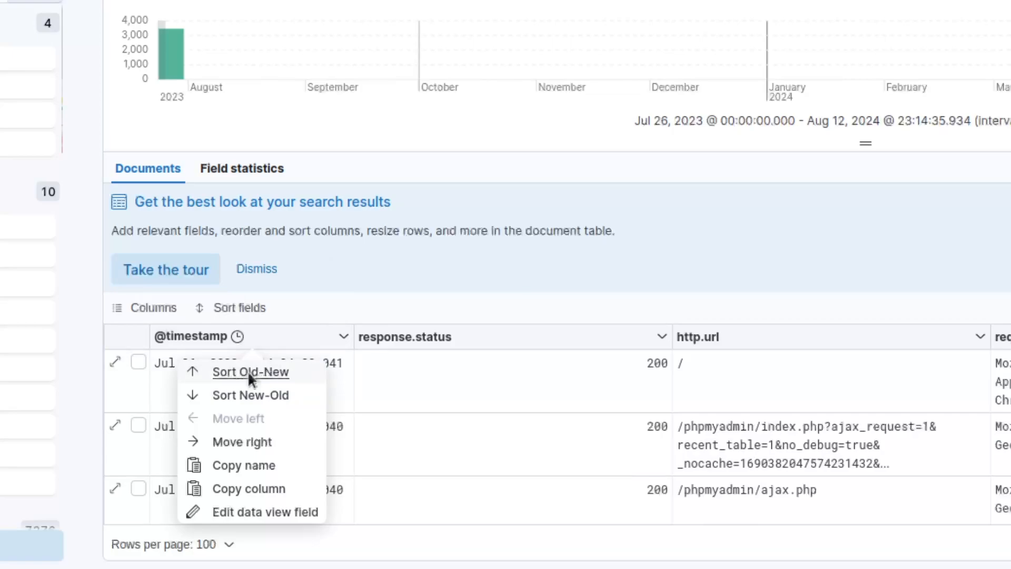
{"action": "left_click", "coordinate": [250, 373]}
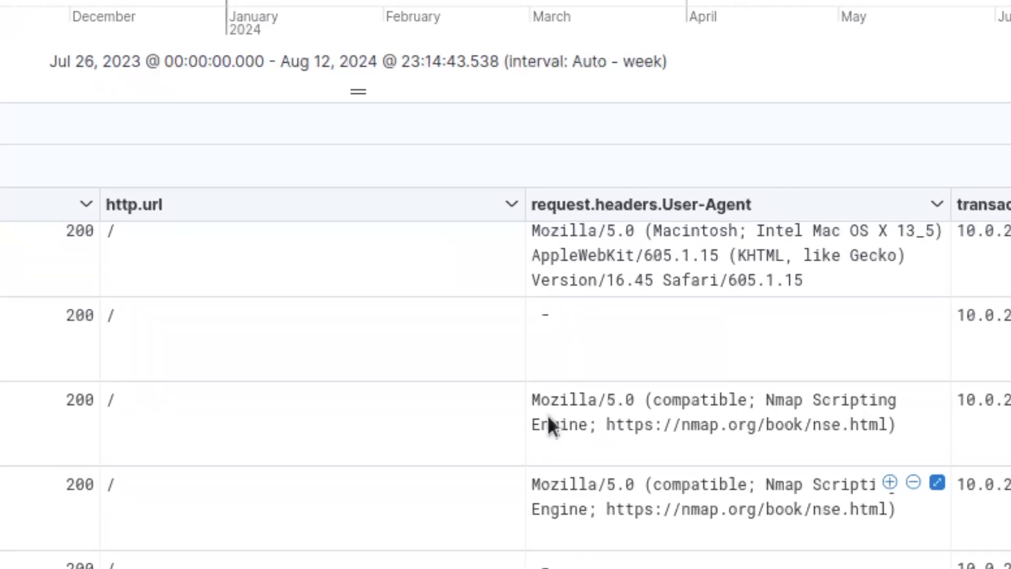
- Examine the User-Agent values of the earliest log entries for the first scanner, focusing on the Nmap Scripting Engine entry
{"action": "left_click_drag", "start_coordinate": [611, 400], "coordinate": [538, 398]}
{"action": "left_click", "coordinate": [591, 399]}
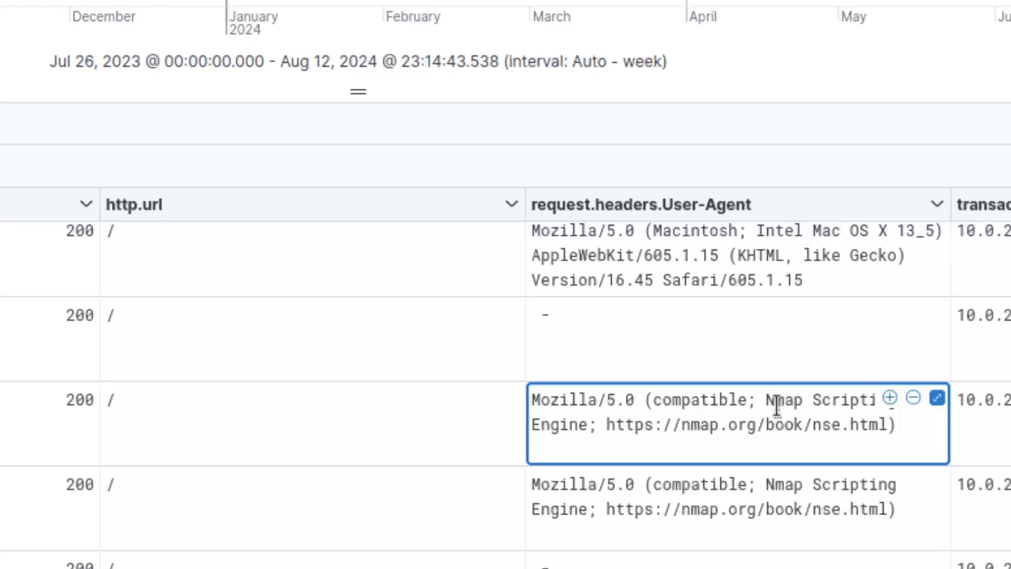
{"action": "scroll", "coordinate": [776, 405], "scroll_direction": "up", "scroll_amount": 5}
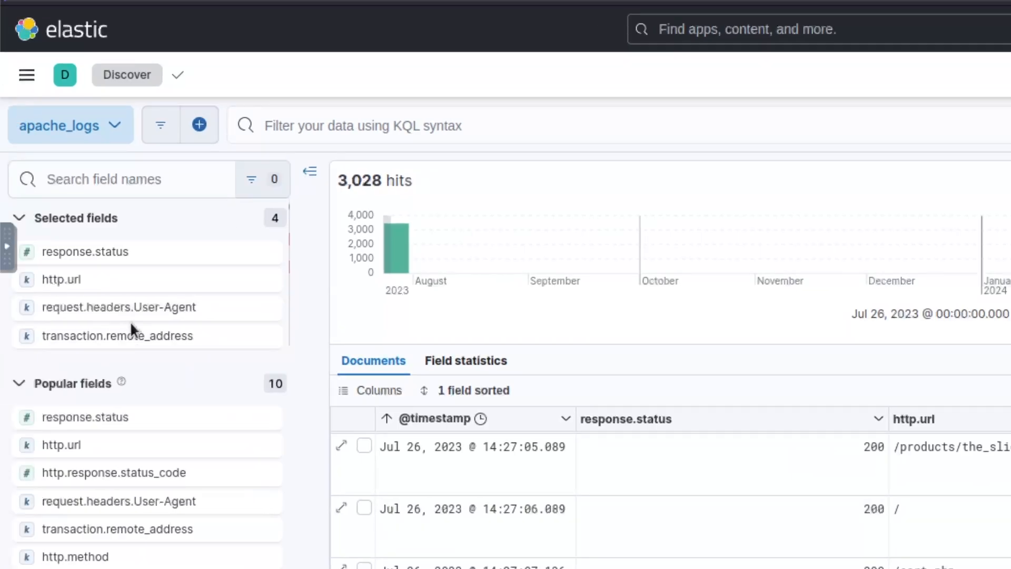
- List the top values of request.headers.User-Agent and go through them for tools the attacker used
{"action": "left_click", "coordinate": [120, 307]}
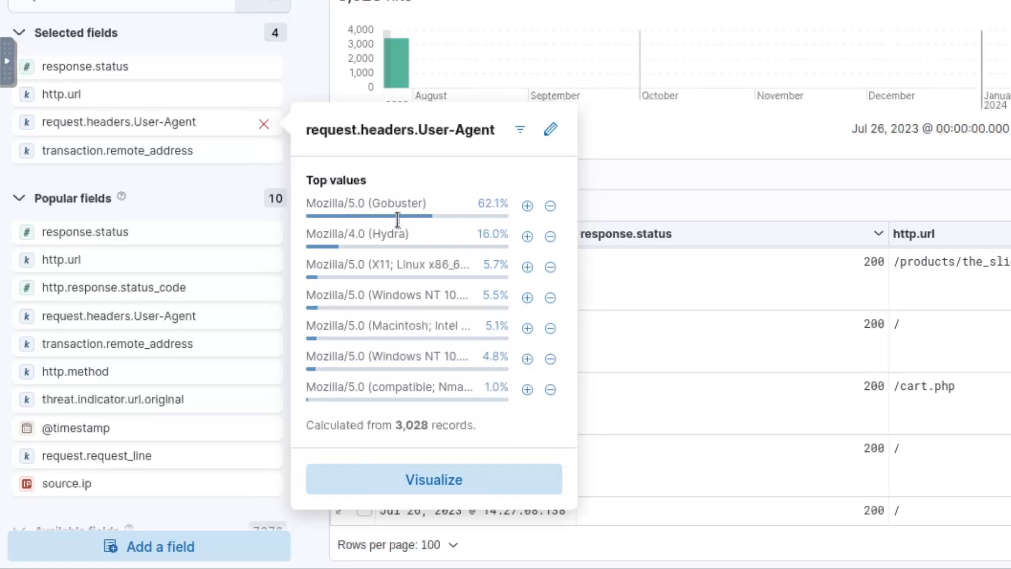
{"action": "double_click", "coordinate": [386, 233]}
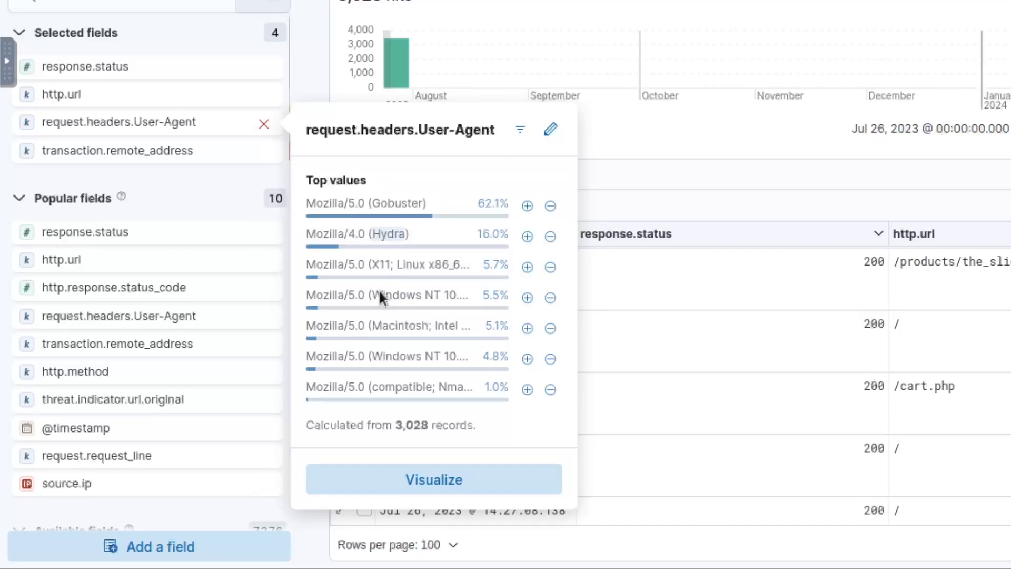
{"action": "double_click", "coordinate": [399, 203]}
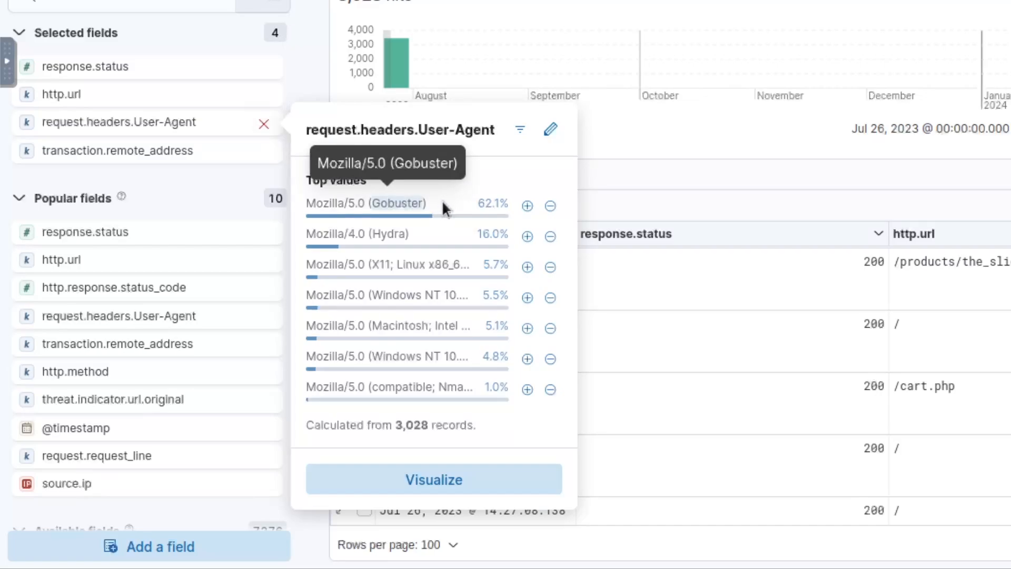
{"action": "double_click", "coordinate": [389, 233]}
{"action": "left_click_drag", "start_coordinate": [396, 264], "coordinate": [444, 264]}
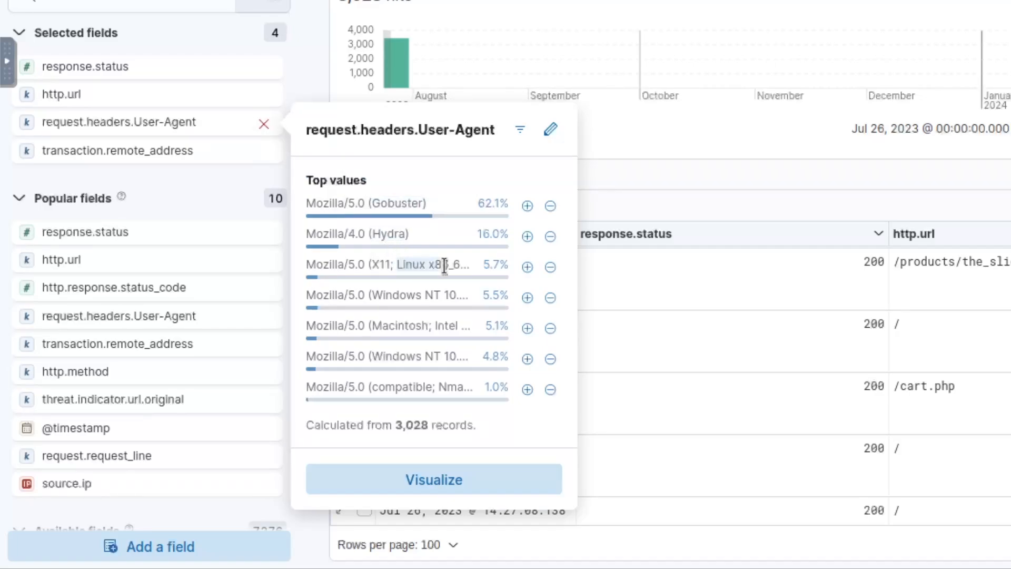
{"action": "left_click_drag", "start_coordinate": [387, 296], "coordinate": [457, 326]}
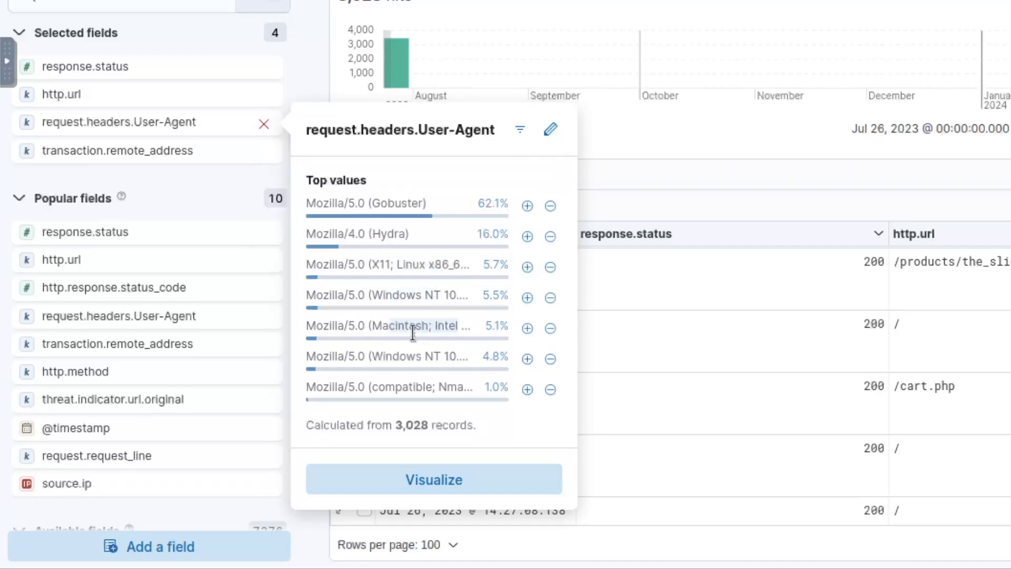
{"action": "triple_click", "coordinate": [410, 359]}
{"action": "left_click", "coordinate": [402, 385]}
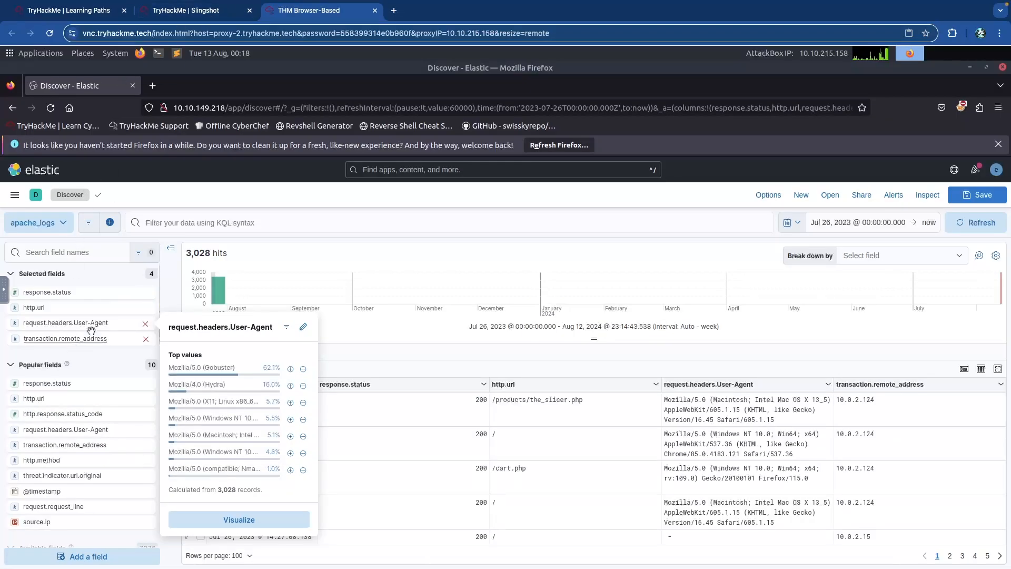
- Submit "Nmap Scripting Engine" as the answer for the first scanner run against the web server
{"action": "left_click", "coordinate": [200, 10]}
{"action": "left_click", "coordinate": [200, 284]}
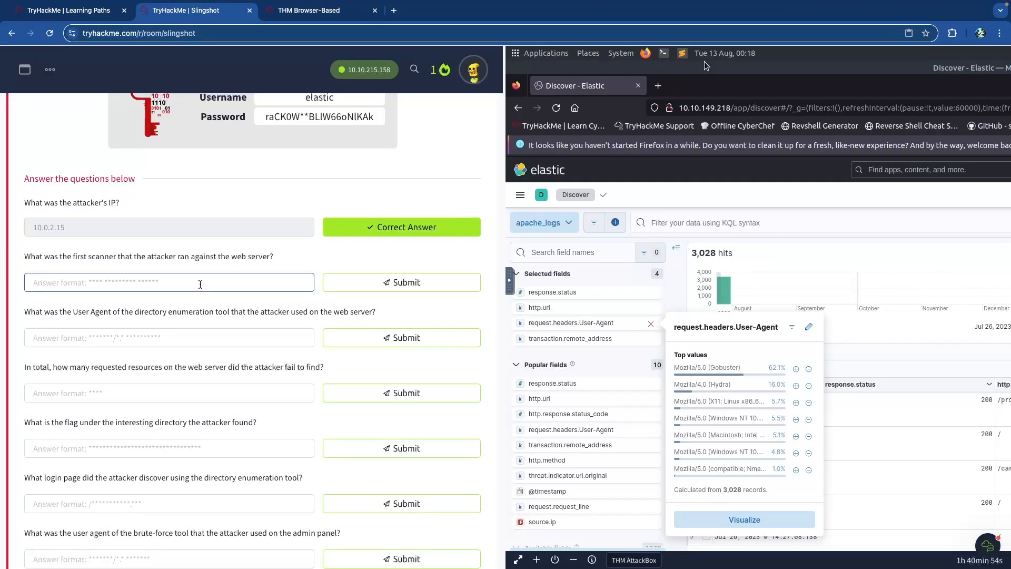
{"action": "type", "text": "nmap scripting engine"}
{"action": "key", "text": "Return"}
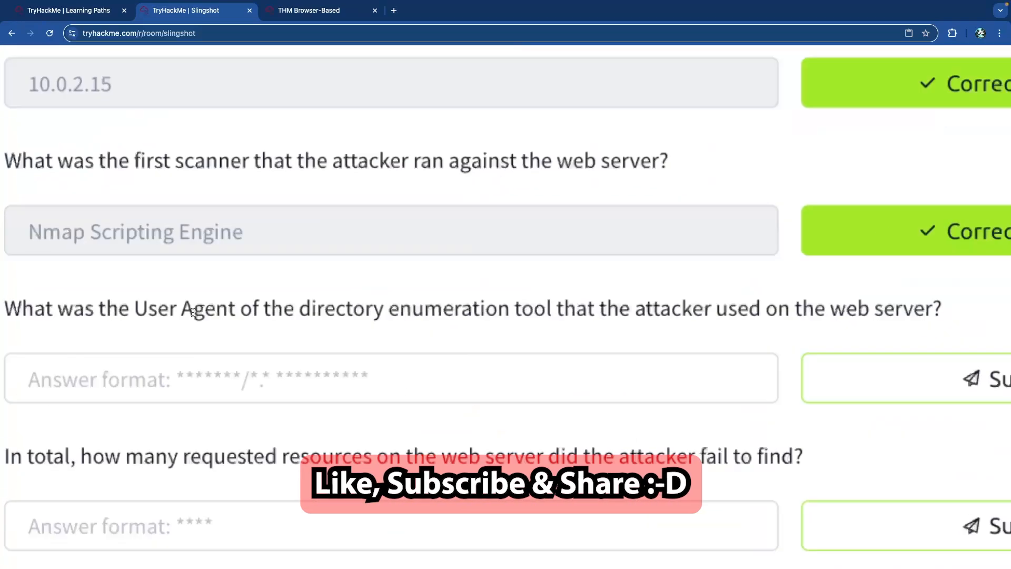
- Read the next question about the User Agent of the attacker's directory enumeration tool and its answer format
{"action": "left_click_drag", "start_coordinate": [119, 308], "coordinate": [402, 309]}
{"action": "left_click", "coordinate": [458, 310]}
{"action": "scroll", "coordinate": [453, 309], "scroll_direction": "right", "scroll_amount": 4}
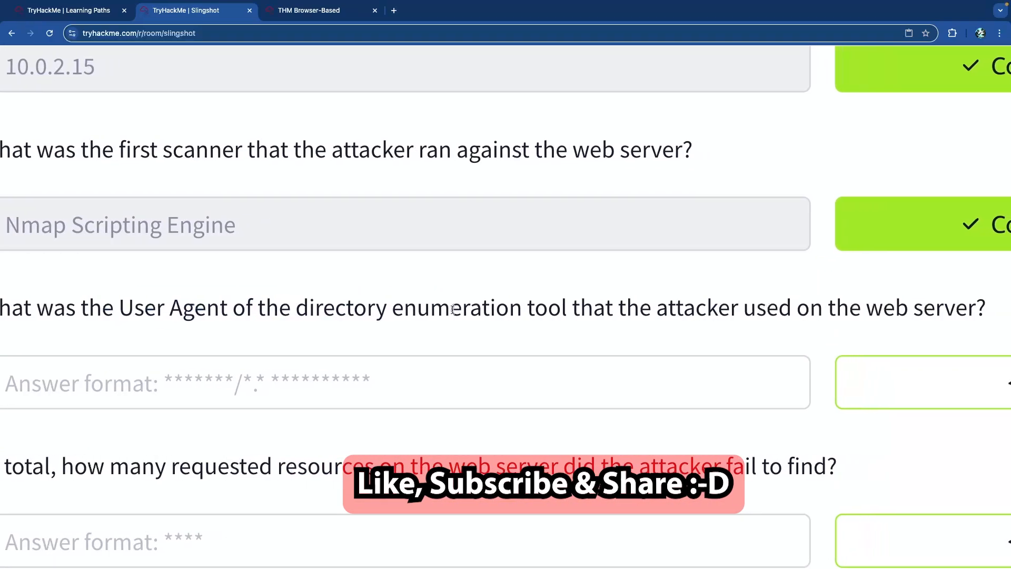
{"action": "scroll", "coordinate": [453, 309], "scroll_direction": "left", "scroll_amount": 1}
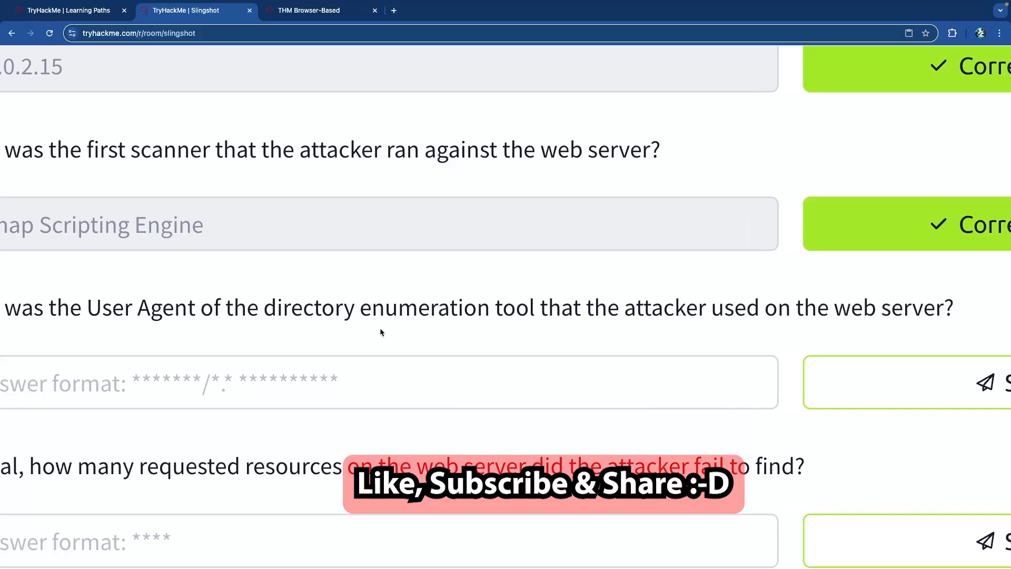
{"action": "scroll", "coordinate": [379, 328], "scroll_direction": "left", "scroll_amount": 2}
{"action": "scroll", "coordinate": [276, 343], "scroll_direction": "down", "scroll_amount": 3}
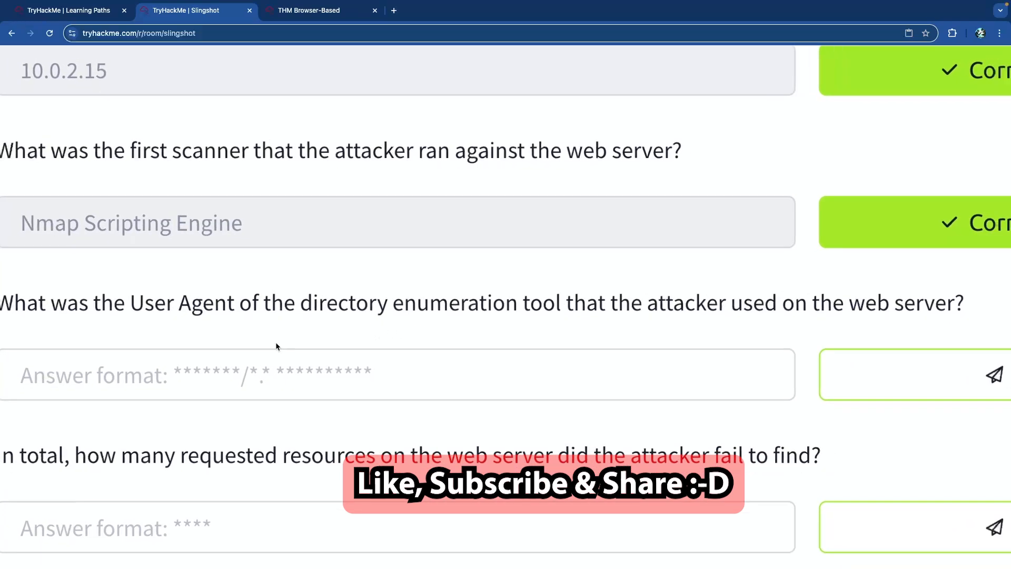
- Copy the Gobuster value from the User-Agent top values and submit "Mozilla/5.0 (Gobuster)" as the directory enumeration tool's User Agent
{"action": "scroll", "coordinate": [316, 308], "scroll_direction": "down", "scroll_amount": 3}
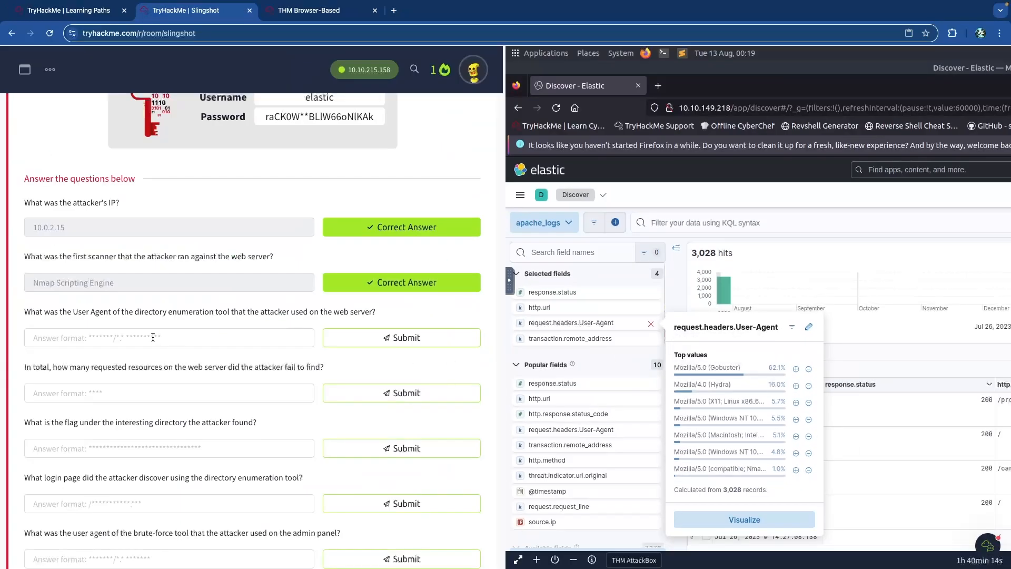
{"action": "left_click", "coordinate": [153, 337]}
{"action": "key", "text": "ctrl+Tab"}
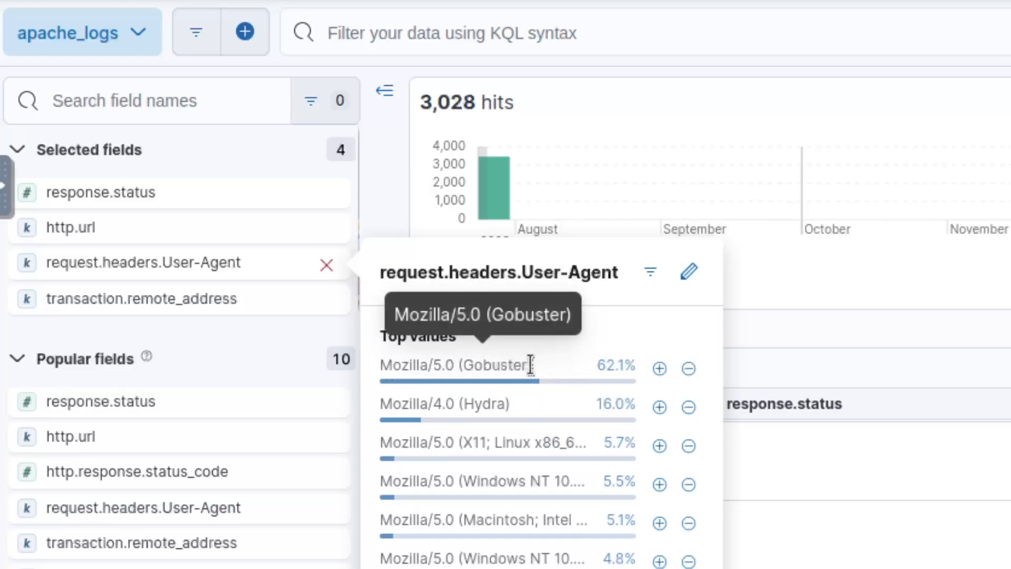
{"action": "left_click_drag", "start_coordinate": [531, 364], "coordinate": [381, 363]}
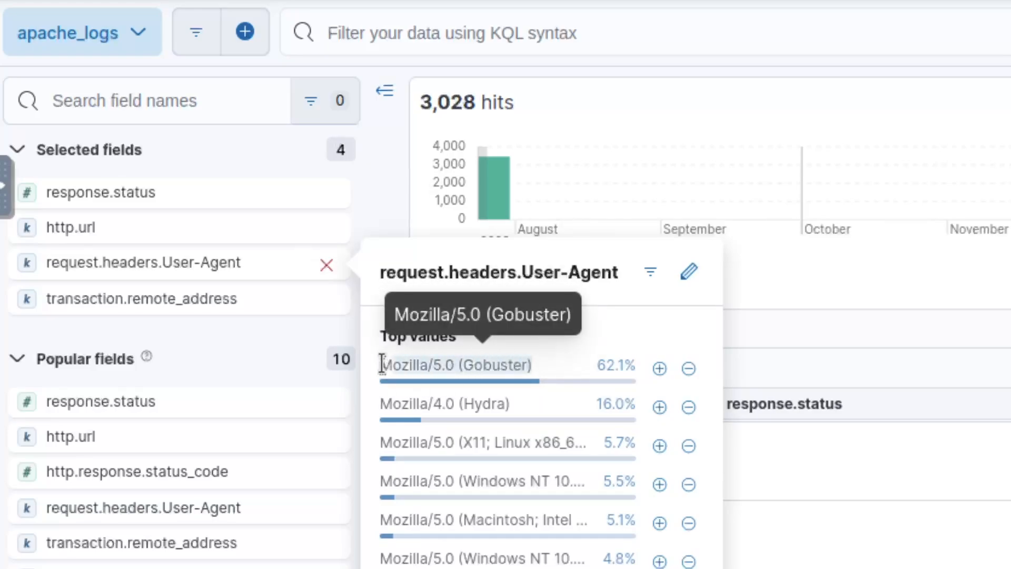
{"action": "right_click", "coordinate": [400, 364]}
{"action": "left_click", "coordinate": [460, 386]}
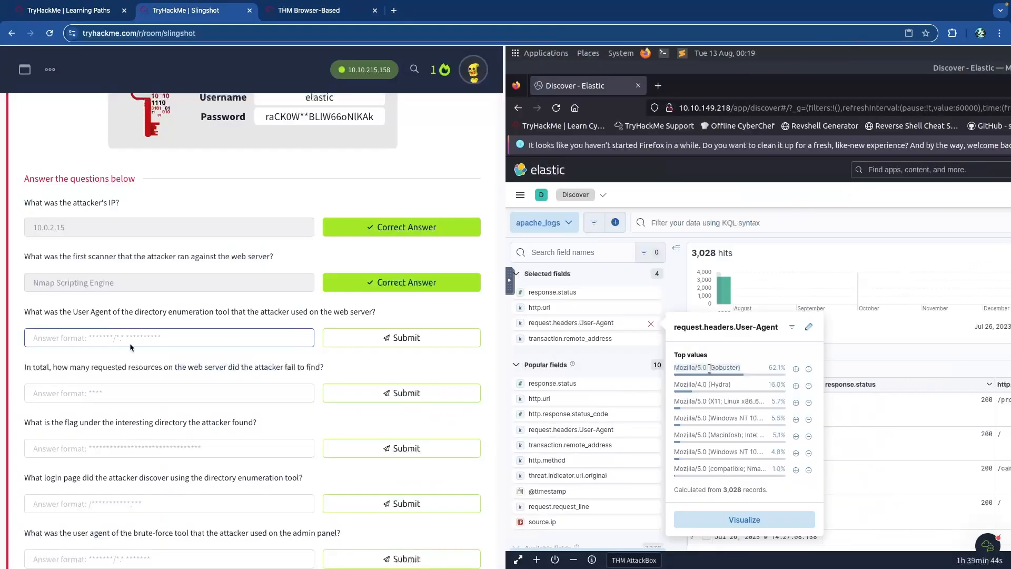
{"action": "key", "text": "ctrl+v"}
{"action": "key", "text": "Return"}
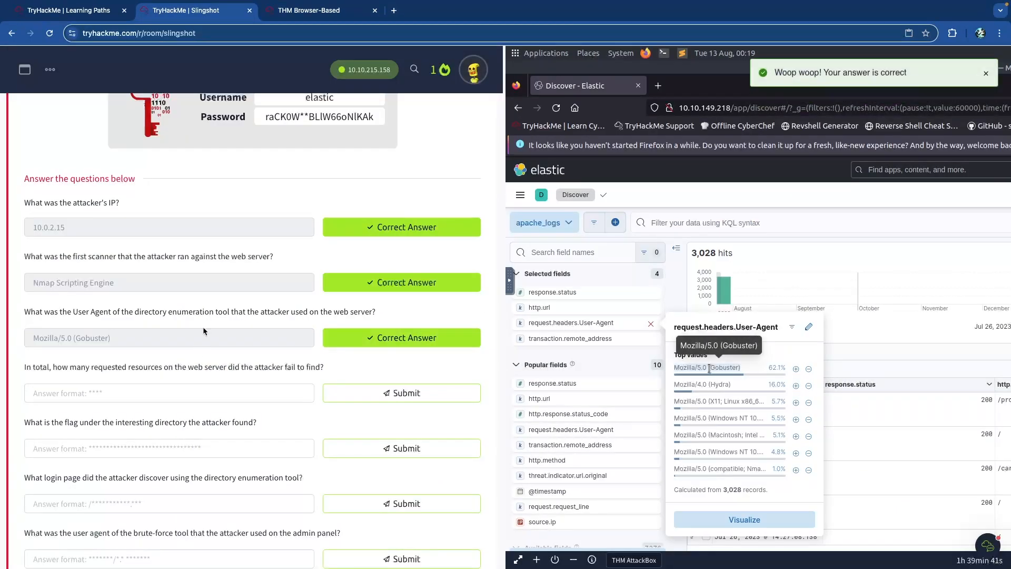
- Read the next question about how many requested resources the attacker failed to find, including its answer format
{"action": "scroll", "coordinate": [203, 329], "scroll_direction": "down", "scroll_amount": 2}
{"action": "scroll", "coordinate": [203, 332], "scroll_direction": "down", "scroll_amount": 1}
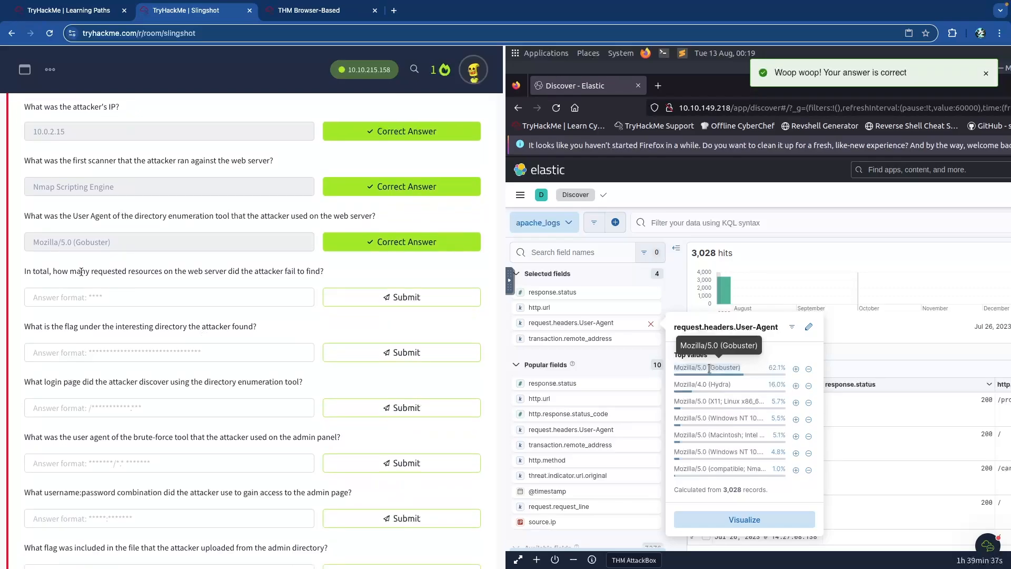
{"action": "scroll", "coordinate": [99, 273], "scroll_direction": "up", "scroll_amount": 1}
{"action": "scroll", "coordinate": [105, 275], "scroll_direction": "down", "scroll_amount": 1}
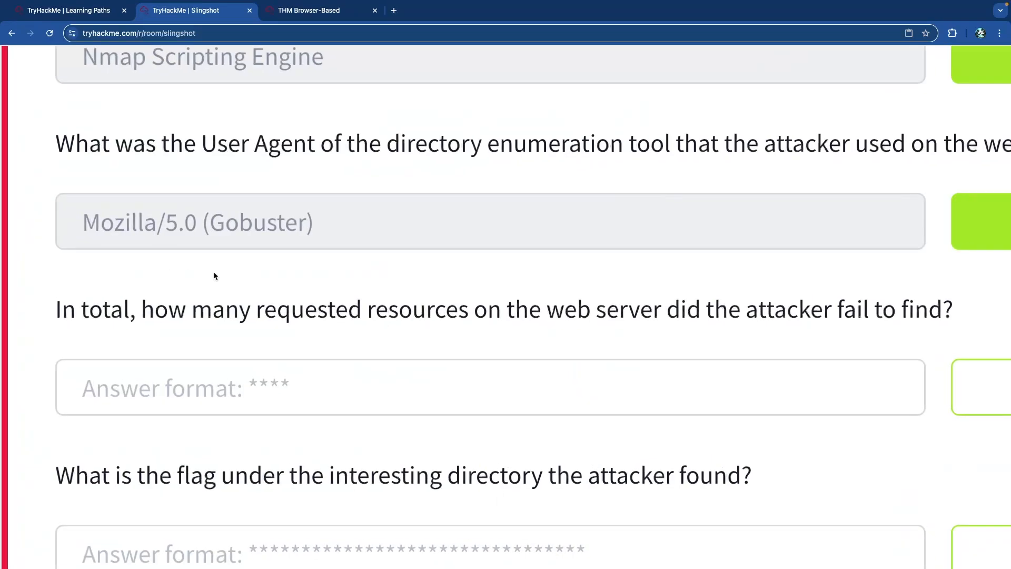
{"action": "scroll", "coordinate": [184, 291], "scroll_direction": "right", "scroll_amount": 1}
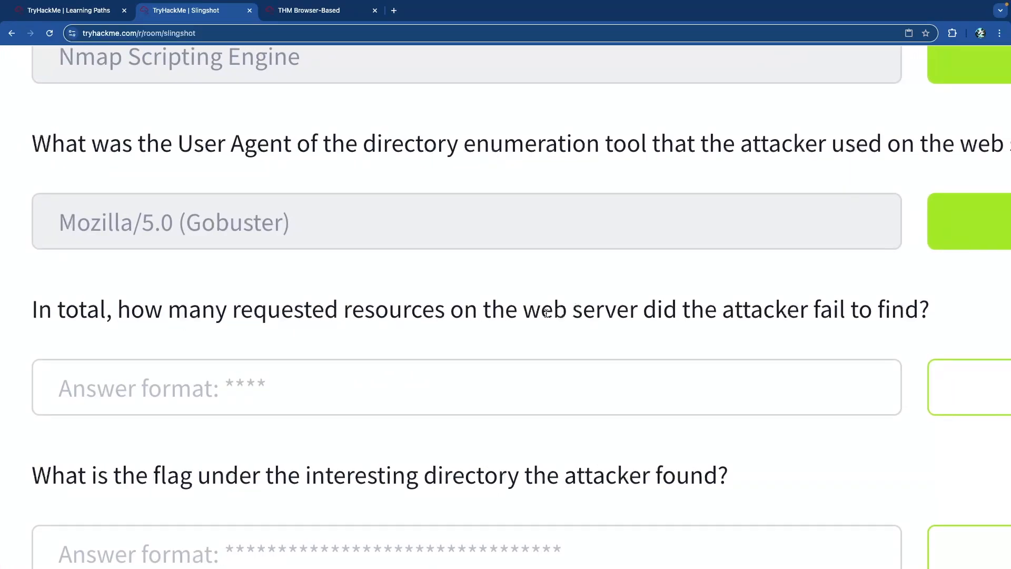
{"action": "left_click_drag", "start_coordinate": [816, 312], "coordinate": [923, 313]}
{"action": "left_click", "coordinate": [757, 312]}
{"action": "double_click", "coordinate": [271, 311]}
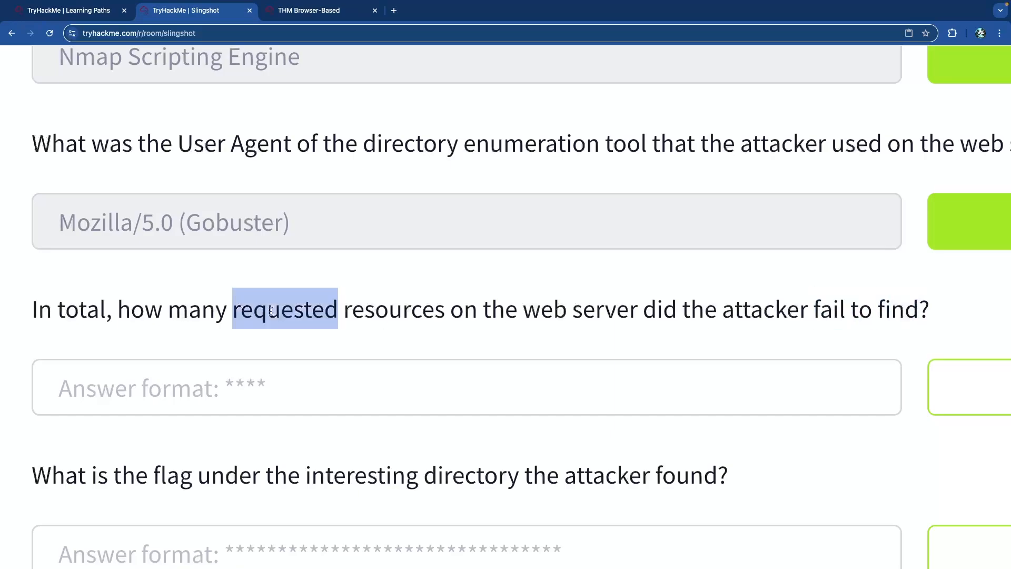
{"action": "left_click_drag", "start_coordinate": [541, 309], "coordinate": [629, 310]}
{"action": "left_click", "coordinate": [773, 310]}
{"action": "left_click_drag", "start_coordinate": [926, 310], "coordinate": [851, 310]}
{"action": "left_click", "coordinate": [647, 311]}
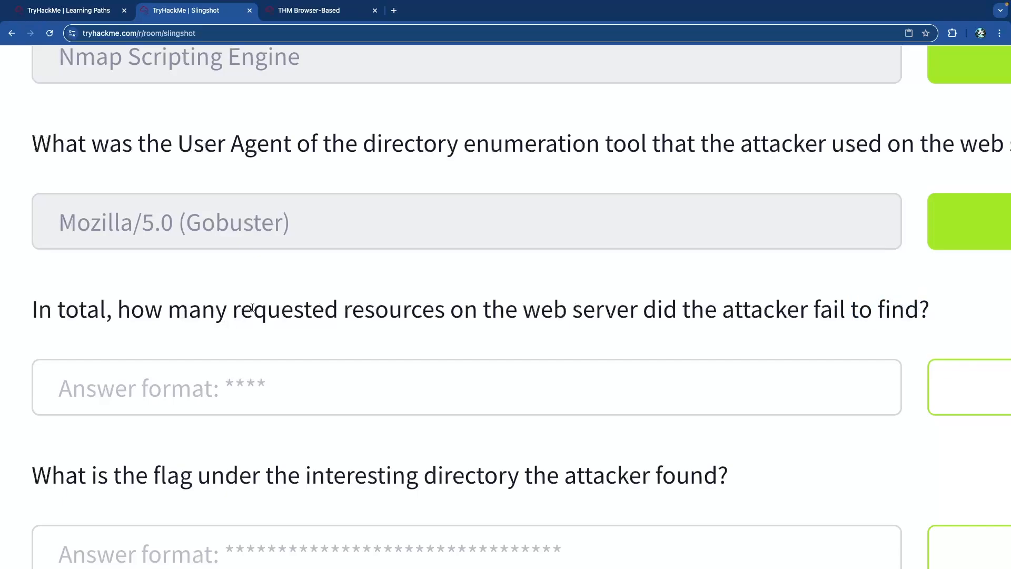
{"action": "scroll", "coordinate": [252, 308], "scroll_direction": "down", "scroll_amount": 5}
- Switch to the AttackBox and list the top values of the response.status field
{"action": "key", "text": "ctrl+Tab"}
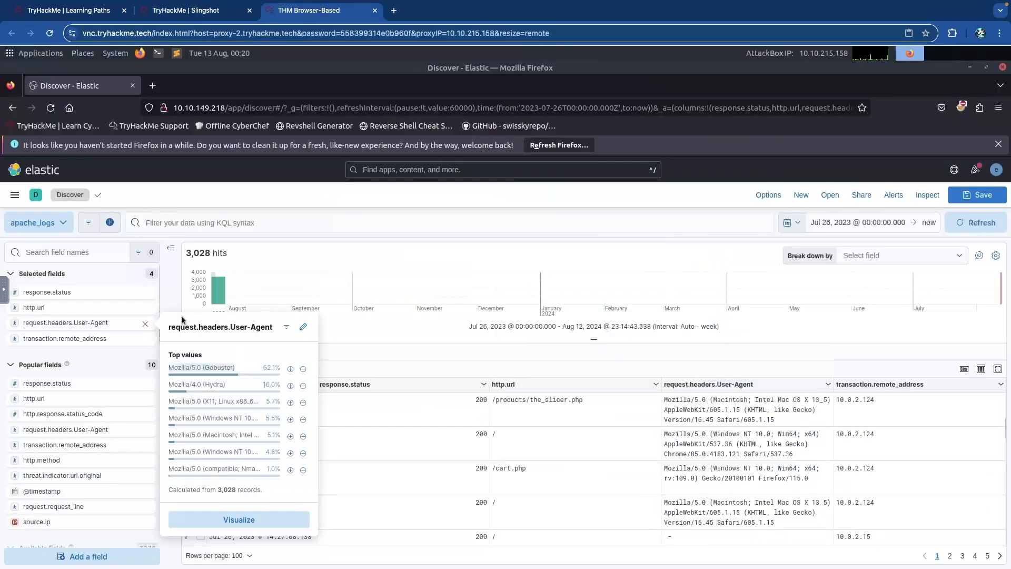
{"action": "left_click", "coordinate": [68, 296]}
{"action": "left_click", "coordinate": [60, 293]}
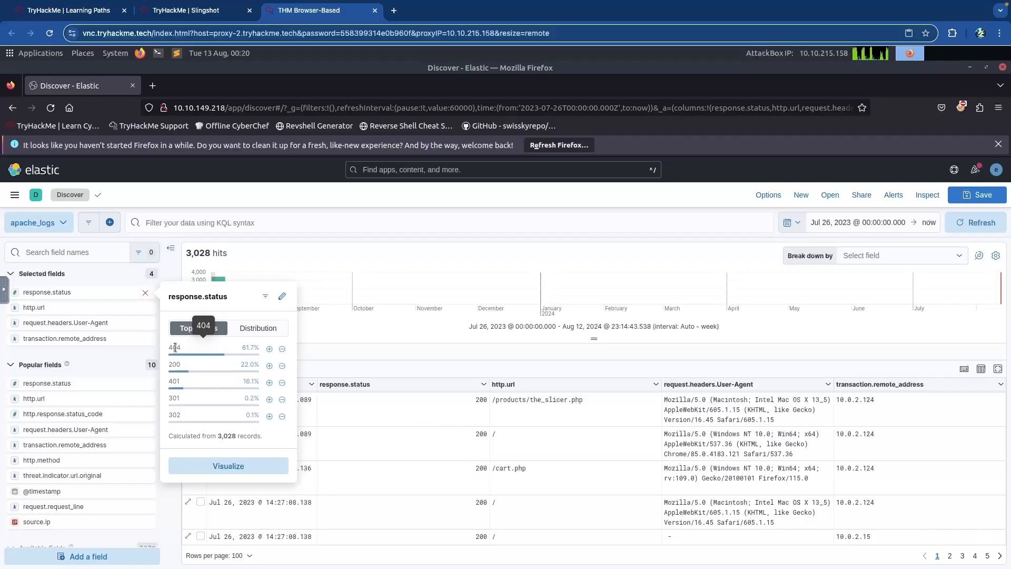
- Search Google Images for "http response codes" in a new browser tab
{"action": "key", "text": "ctrl+t"}
{"action": "type", "text": "http response codes"}
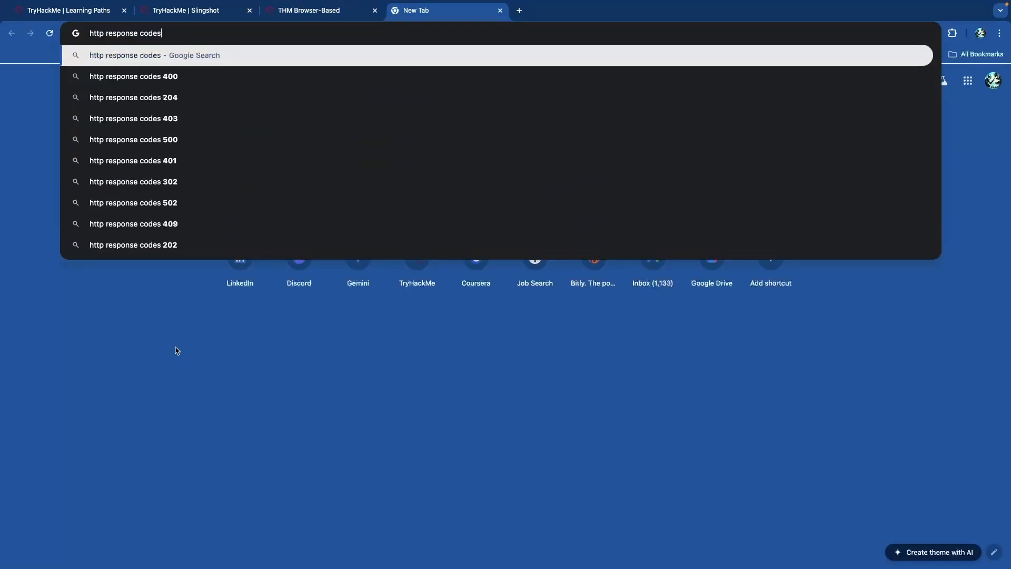
{"action": "key", "text": "Return"}
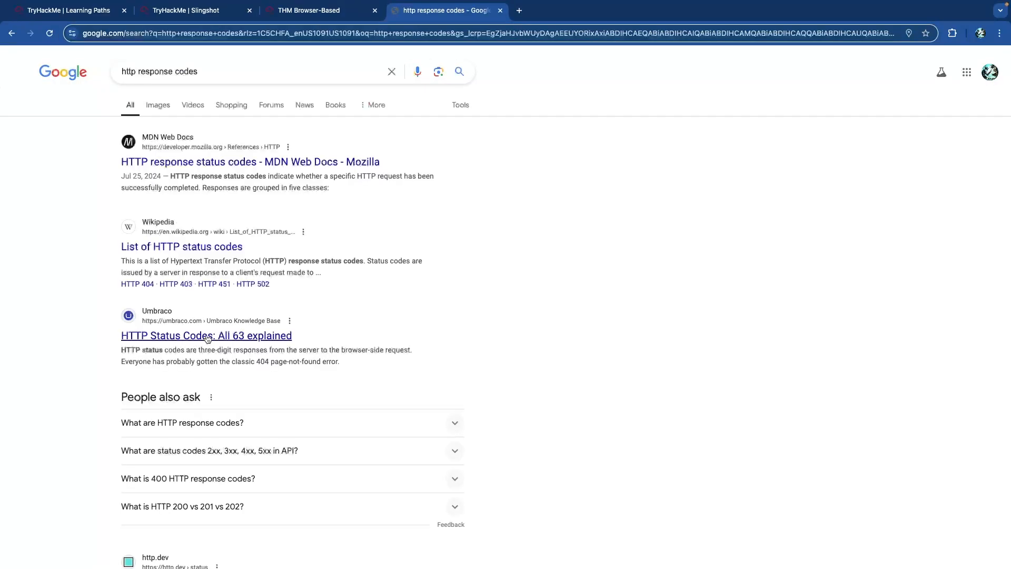
{"action": "left_click", "coordinate": [158, 105]}
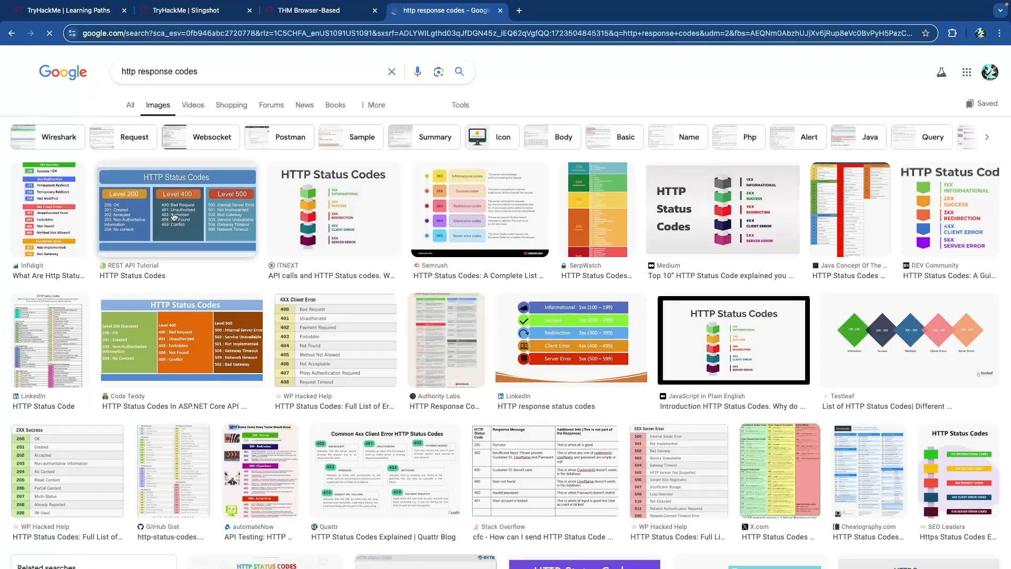
- Open the REST API Tutorial "HTTP Status Codes" image in its own tab and examine the enlarged chart
{"action": "left_click", "coordinate": [99, 232]}
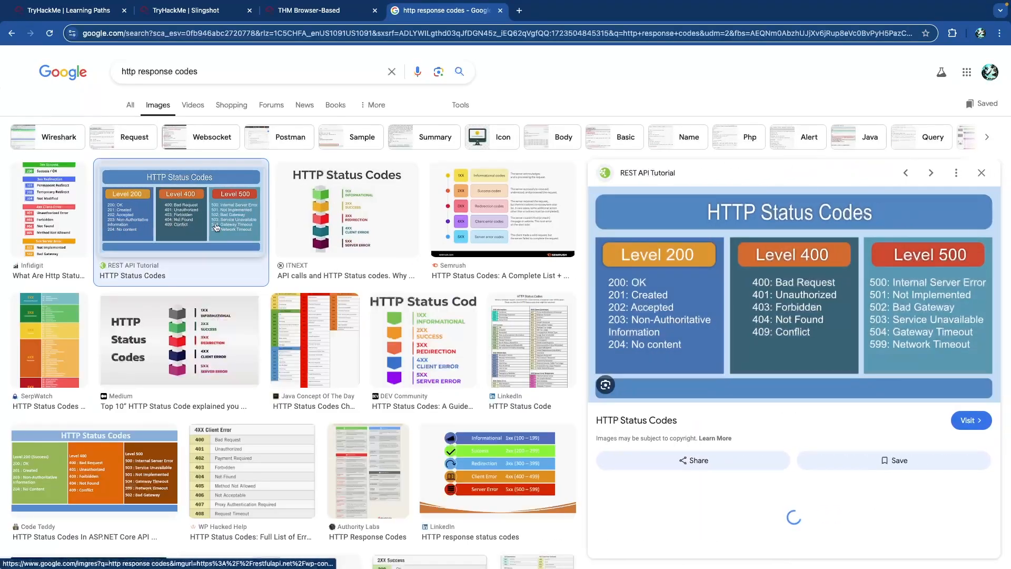
{"action": "right_click", "coordinate": [721, 286]}
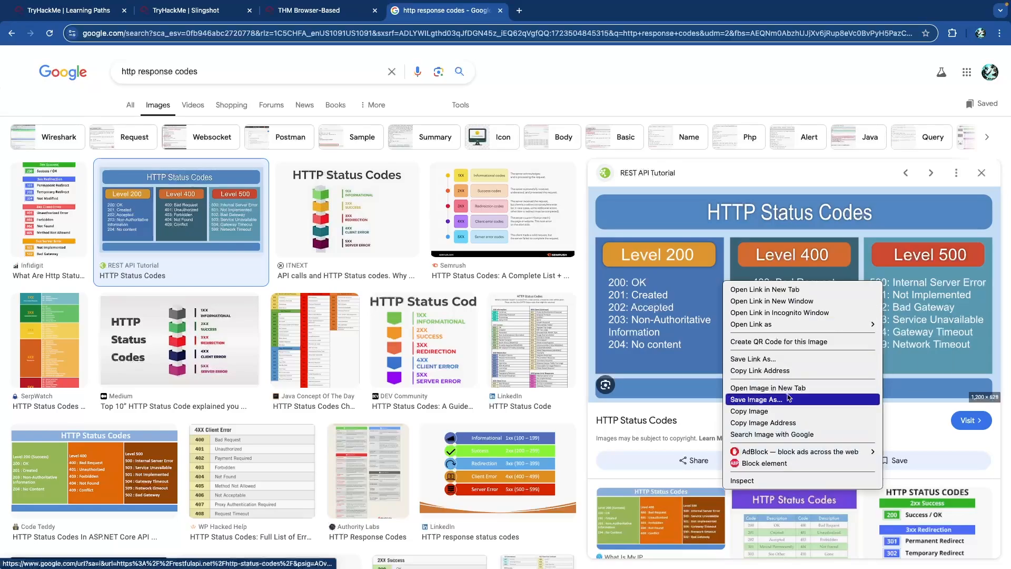
{"action": "left_click", "coordinate": [809, 392]}
{"action": "left_click", "coordinate": [553, 11]}
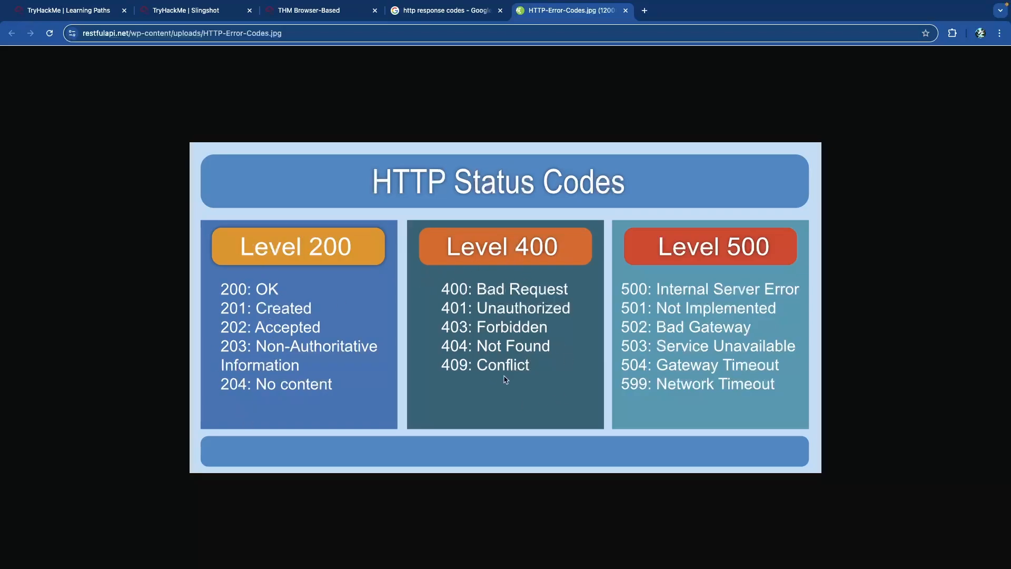
{"action": "scroll", "coordinate": [540, 329], "scroll_direction": "up", "scroll_amount": 3}
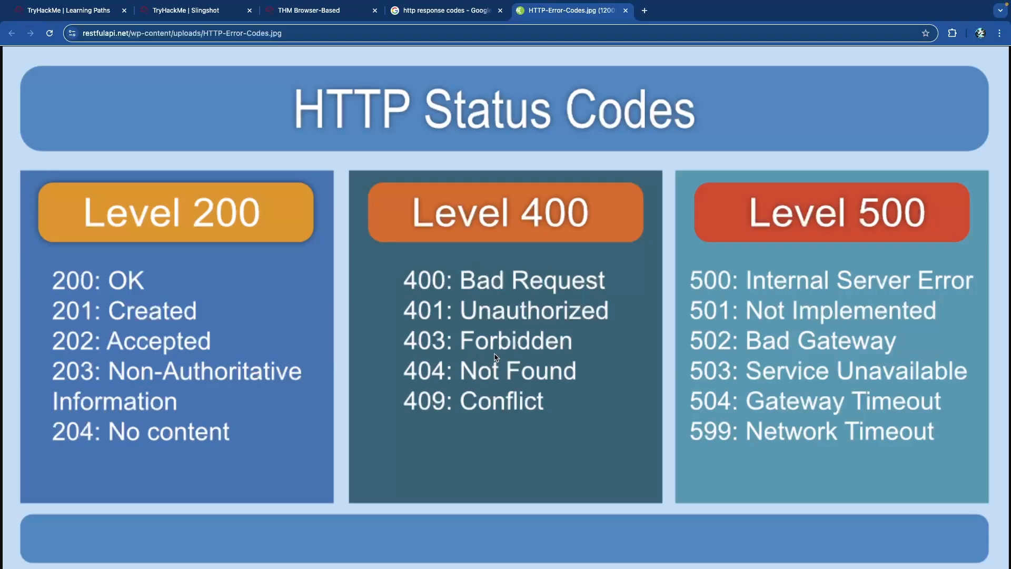
- Reread the question on resources the attacker failed to find and compare it with the HTTP status codes chart
{"action": "left_click", "coordinate": [216, 11]}
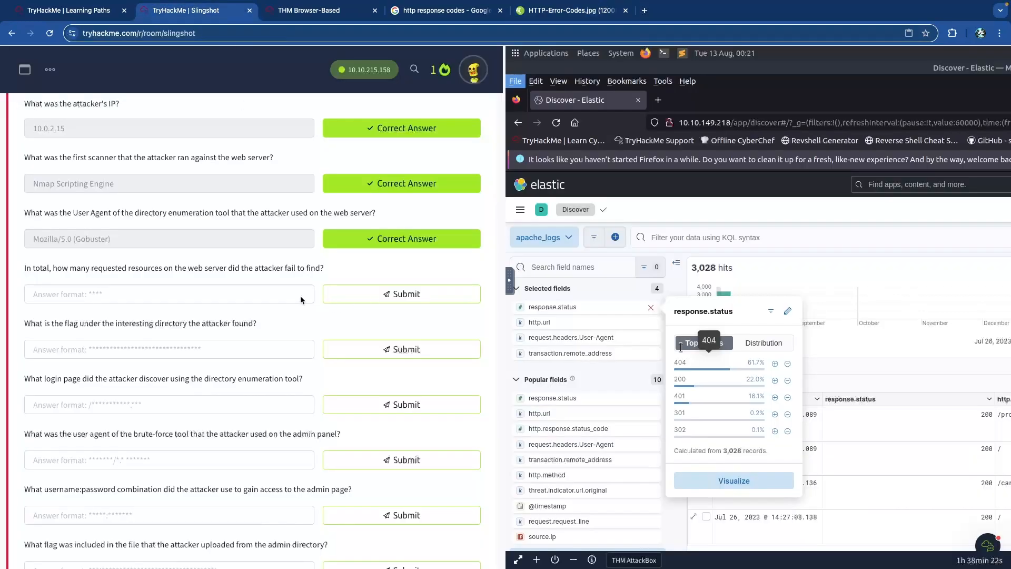
{"action": "scroll", "coordinate": [273, 275], "scroll_direction": "up", "scroll_amount": 5}
{"action": "left_click_drag", "start_coordinate": [936, 313], "coordinate": [853, 310]}
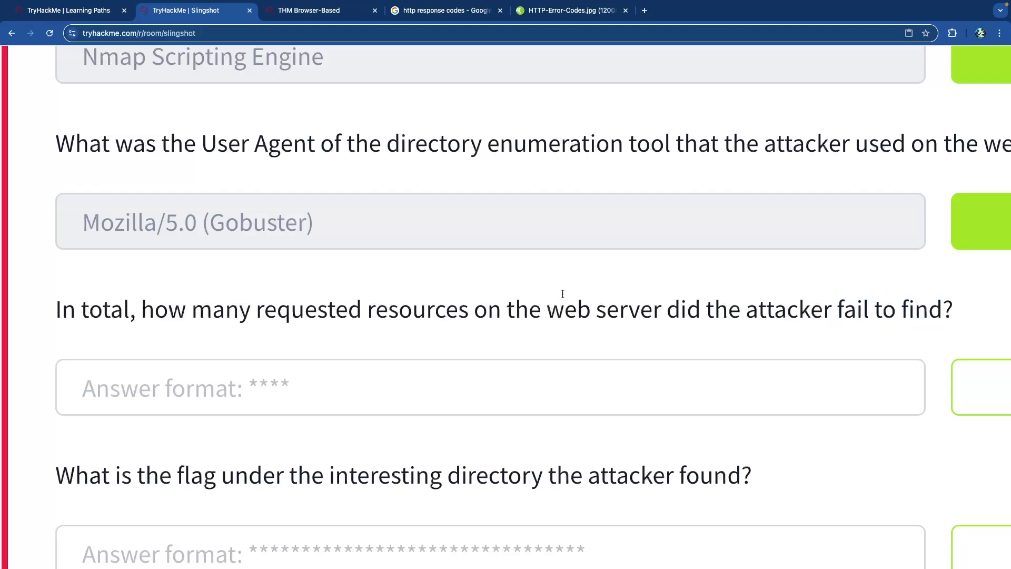
{"action": "scroll", "coordinate": [515, 293], "scroll_direction": "down", "scroll_amount": 5}
{"action": "key", "text": "ctrl+Tab"}
{"action": "key", "text": "ctrl+Tab"}
{"action": "key", "text": "ctrl+Tab"}
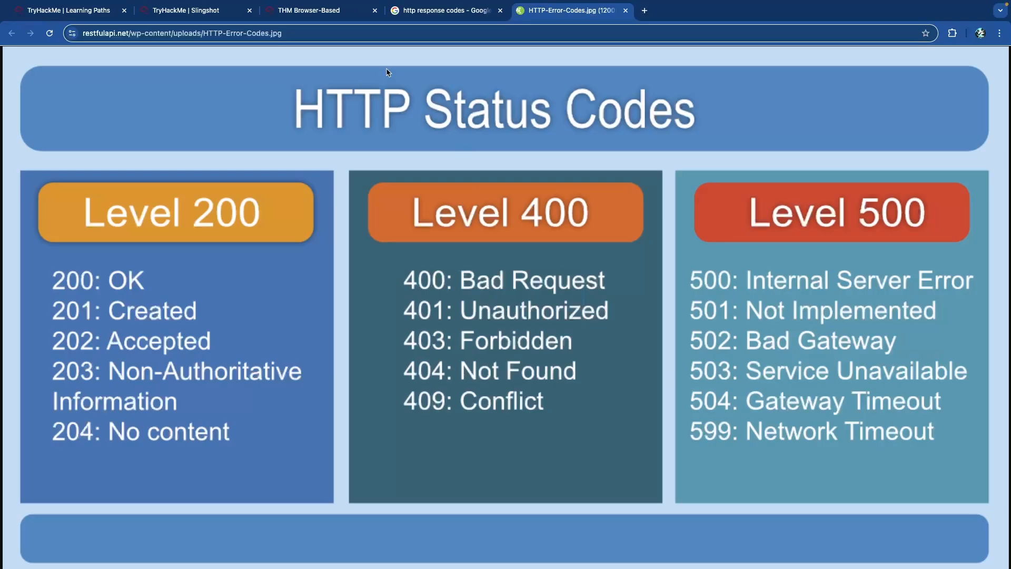
- In Elastic Discover, filter the logs to transaction.remote_address 10.0.2.15
{"action": "left_click", "coordinate": [330, 19]}
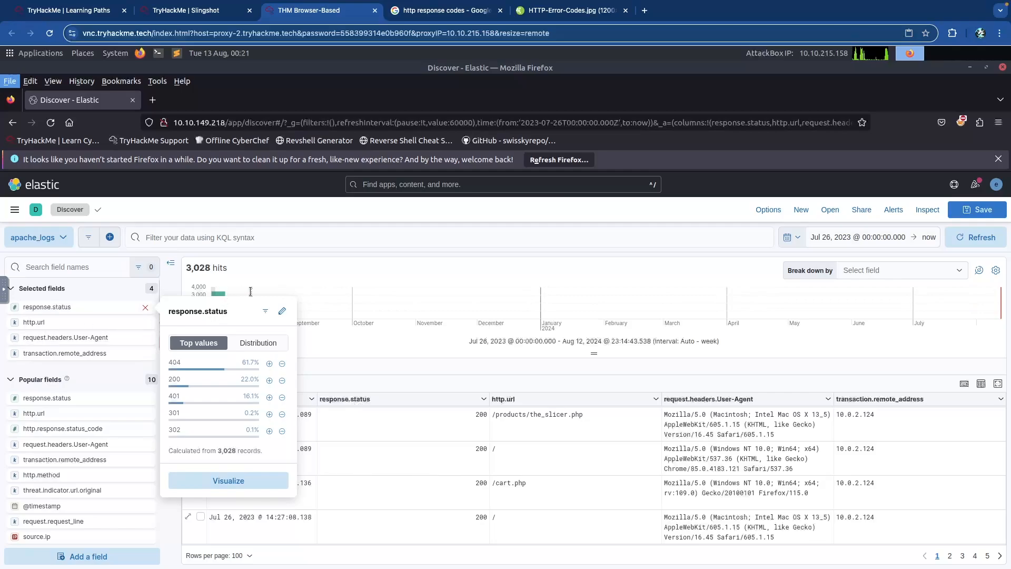
{"action": "left_click", "coordinate": [96, 355]}
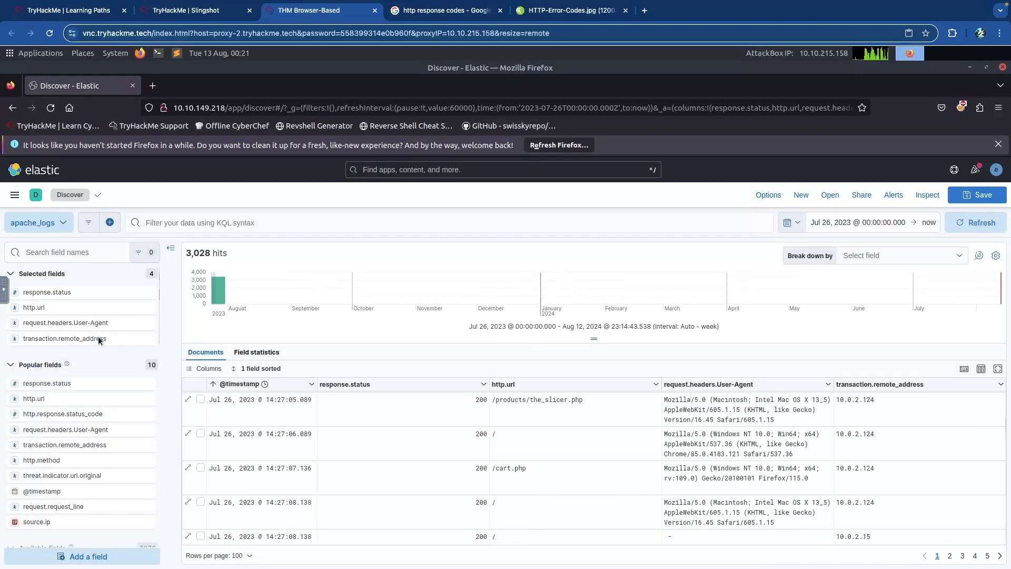
{"action": "left_click", "coordinate": [99, 338]}
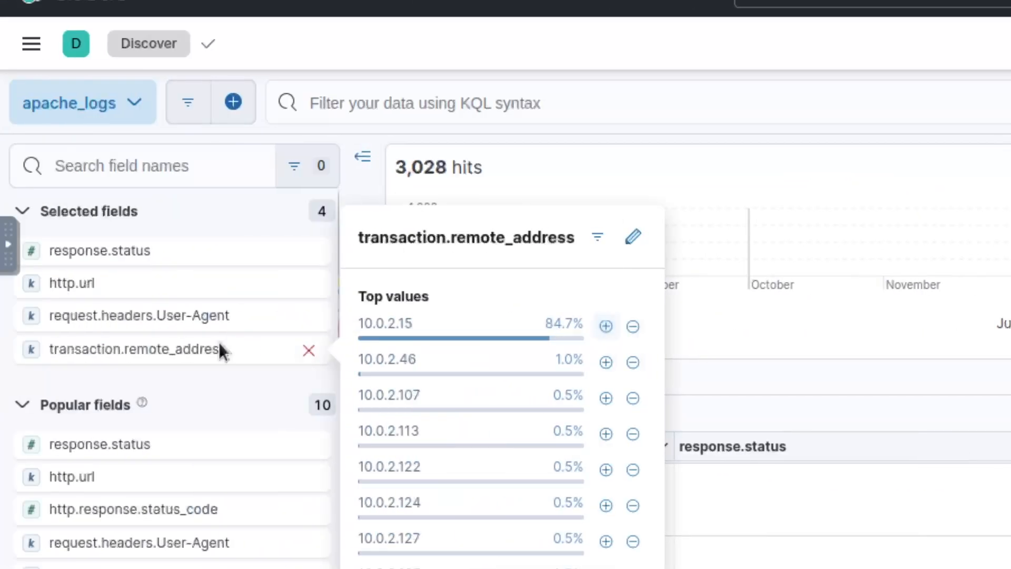
{"action": "left_click", "coordinate": [606, 326]}
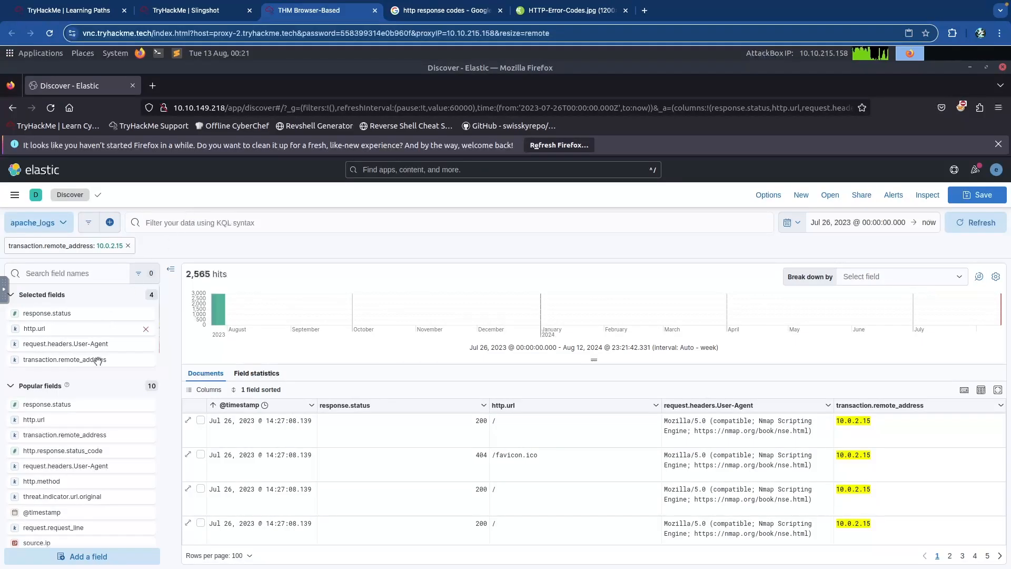
- Check the attacker's response.status top values and apply the KQL query response.status:404
{"action": "left_click", "coordinate": [54, 313]}
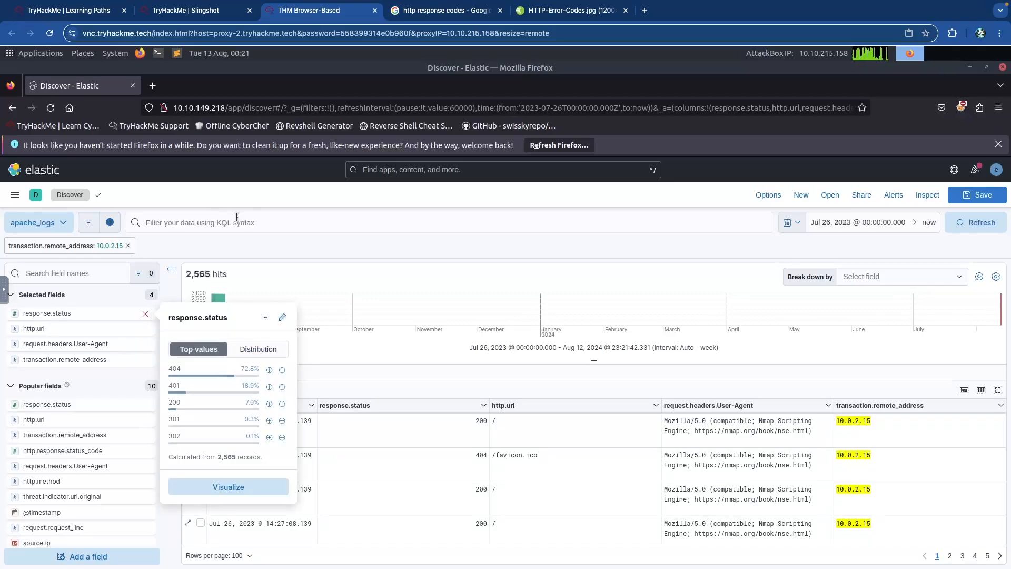
{"action": "left_click", "coordinate": [264, 222]}
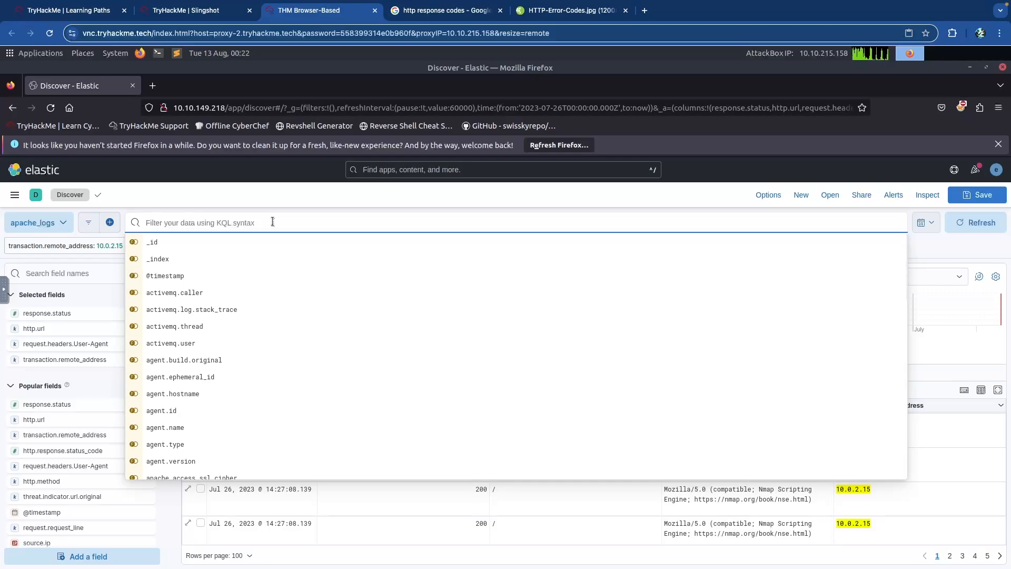
{"action": "type", "text": "response.s"}
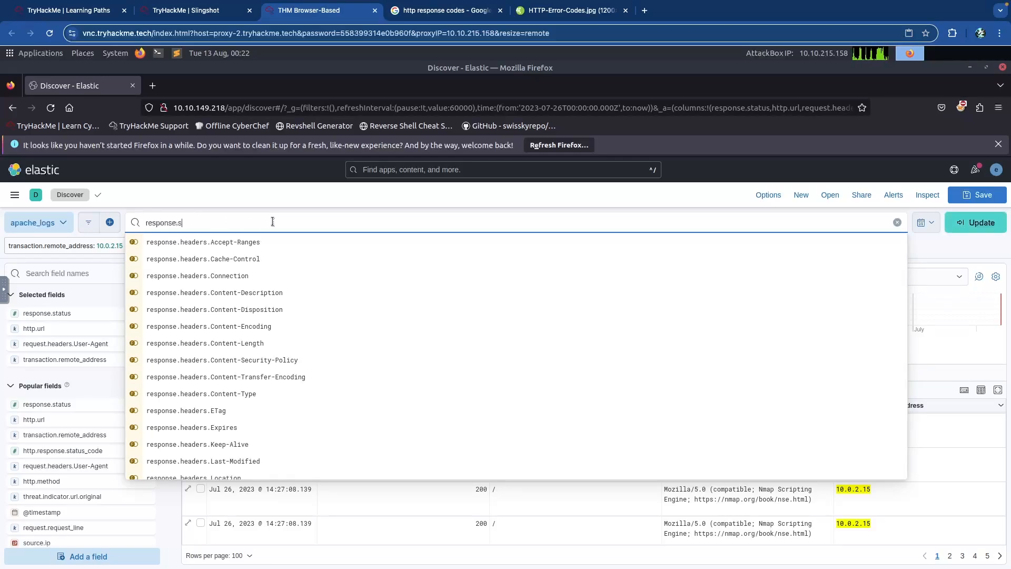
{"action": "type", "text": "tatus:404"}
{"action": "key", "text": "Return"}
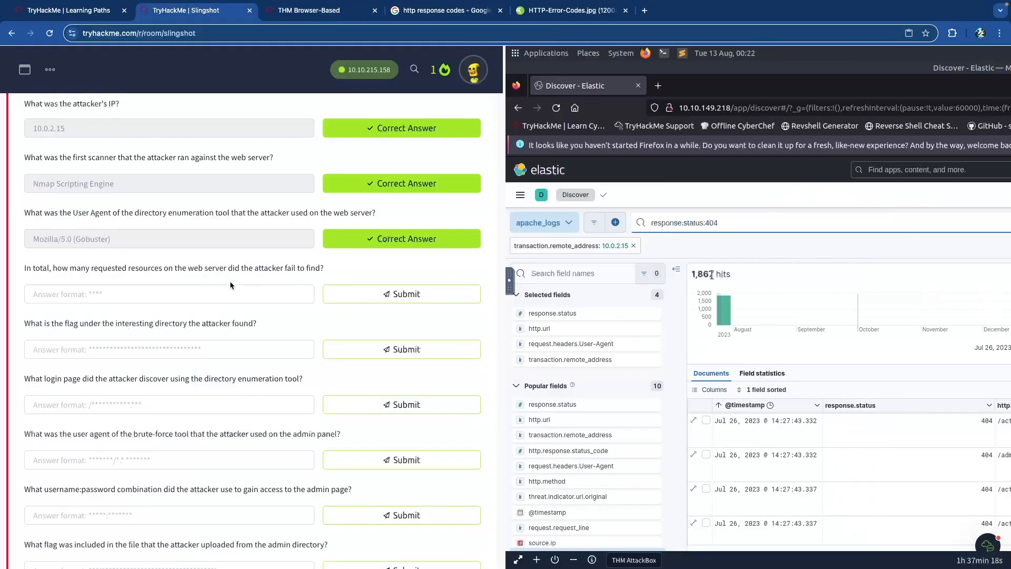
- Submit 1867 as the number of requested resources the attacker failed to find
{"action": "left_click", "coordinate": [223, 294]}
{"action": "type", "text": "1"}
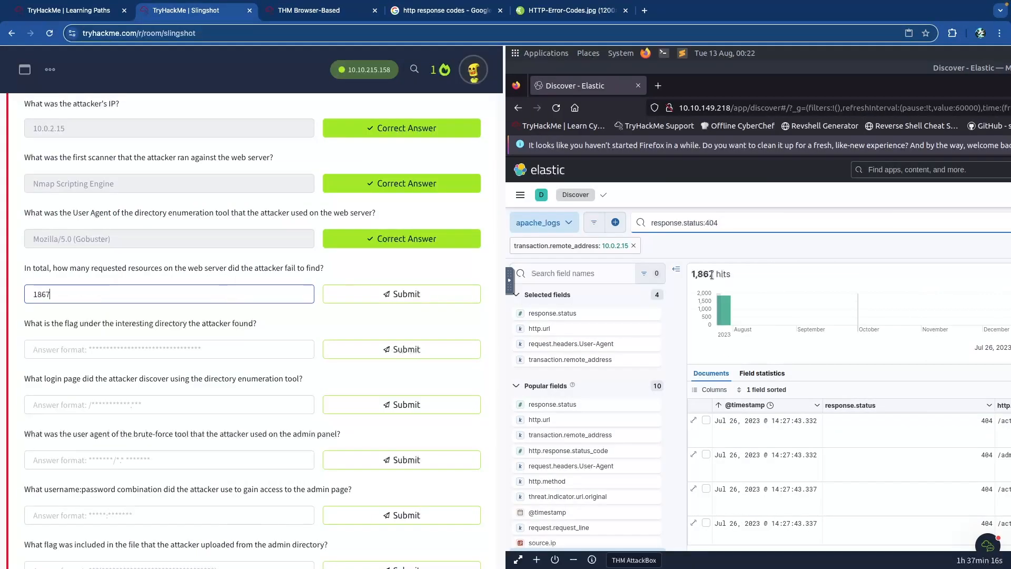
{"action": "type", "text": "867"}
{"action": "key", "text": "Return"}
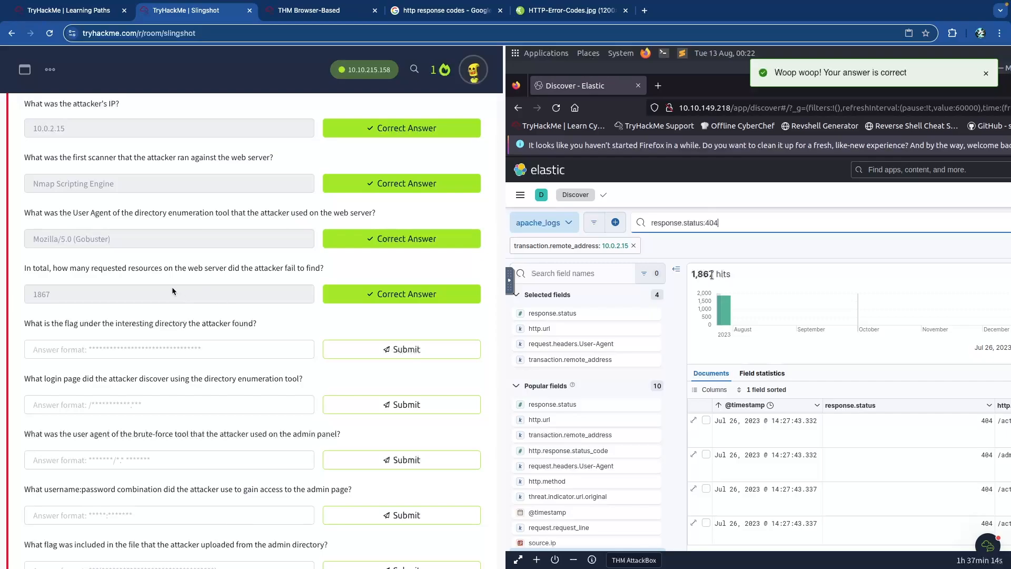
- Review the answered question on failed resources and read the next one about the flag under the interesting directory
{"action": "left_click_drag", "start_coordinate": [35, 269], "coordinate": [262, 269]}
{"action": "left_click", "coordinate": [245, 270]}
{"action": "left_click_drag", "start_coordinate": [327, 269], "coordinate": [285, 269]}
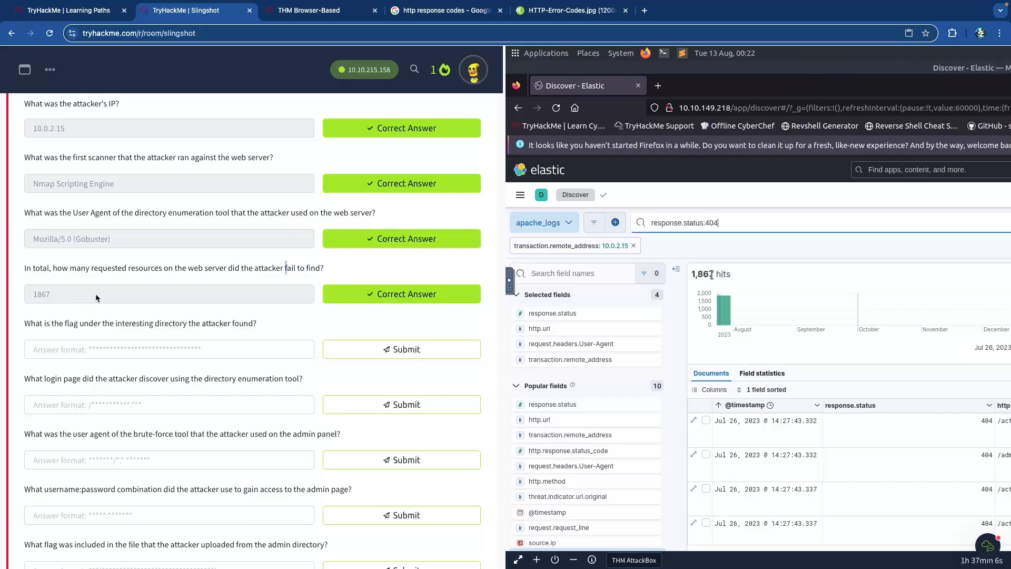
{"action": "left_click", "coordinate": [156, 266]}
{"action": "scroll", "coordinate": [163, 270], "scroll_direction": "down", "scroll_amount": 1}
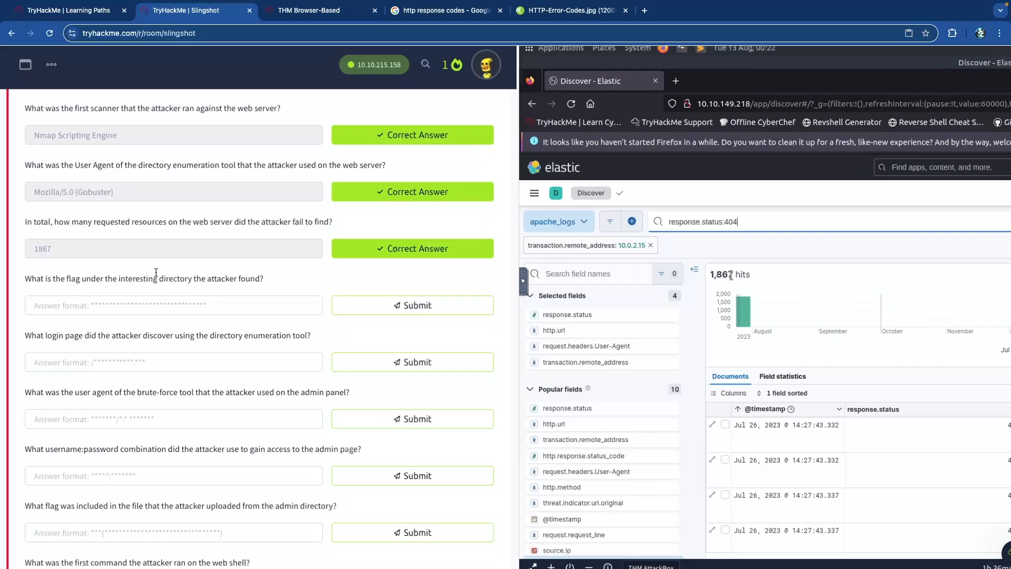
{"action": "scroll", "coordinate": [156, 272], "scroll_direction": "up", "scroll_amount": 5}
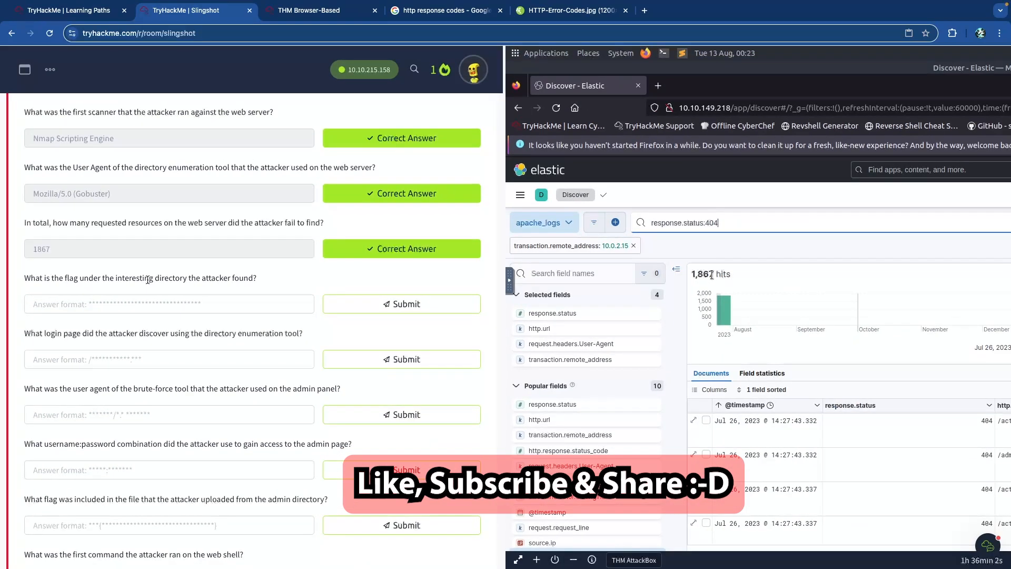
- Reread the question about the flag under the interesting directory and consult the HTTP status codes chart
{"action": "scroll", "coordinate": [148, 280], "scroll_direction": "up", "scroll_amount": 5}
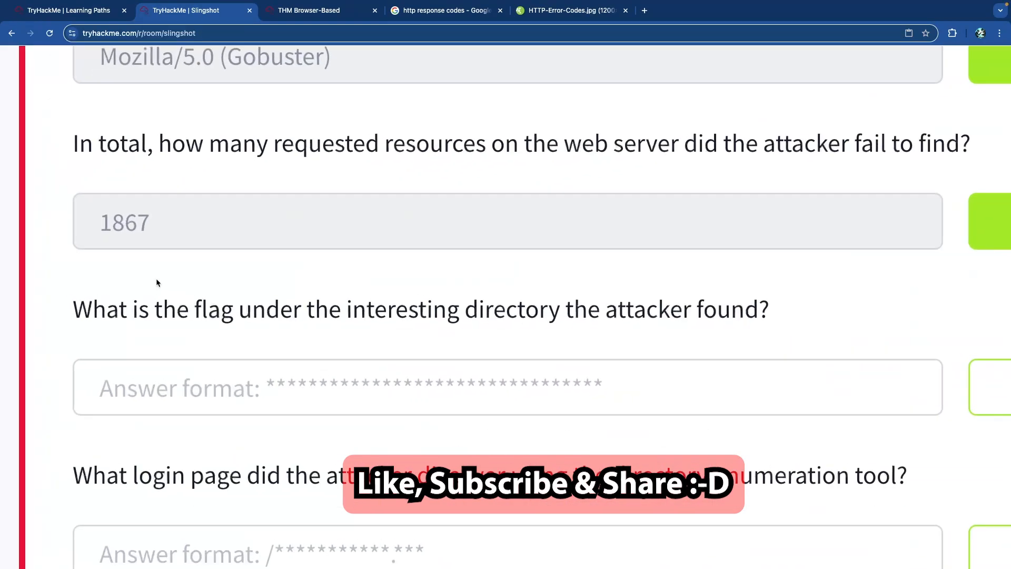
{"action": "left_click_drag", "start_coordinate": [858, 152], "coordinate": [971, 151]}
{"action": "left_click", "coordinate": [722, 369]}
{"action": "double_click", "coordinate": [714, 313]}
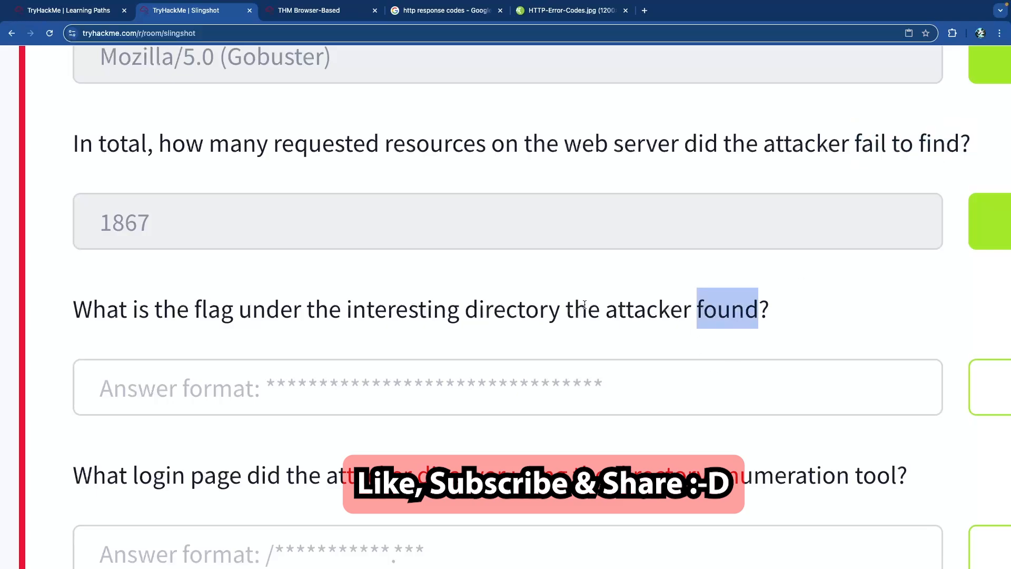
{"action": "scroll", "coordinate": [584, 305], "scroll_direction": "down", "scroll_amount": 5}
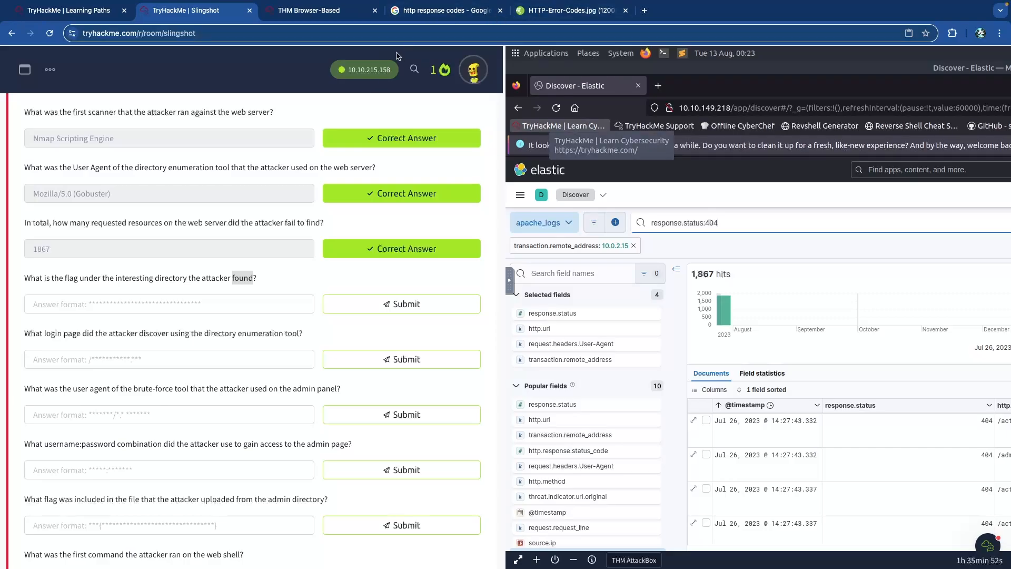
{"action": "left_click", "coordinate": [554, 14]}
{"action": "left_click", "coordinate": [452, 15]}
{"action": "key", "text": "ctrl+Tab"}
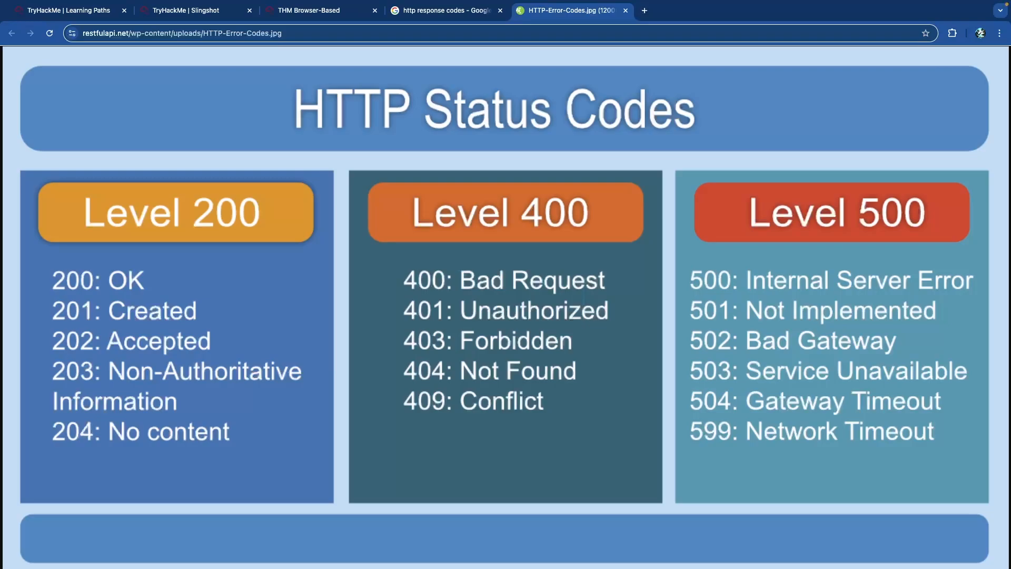
- In Elastic Discover, filter the logs to request.headers.User-Agent Mozilla/5.0 (Gobuster)
{"action": "left_click", "coordinate": [316, 10]}
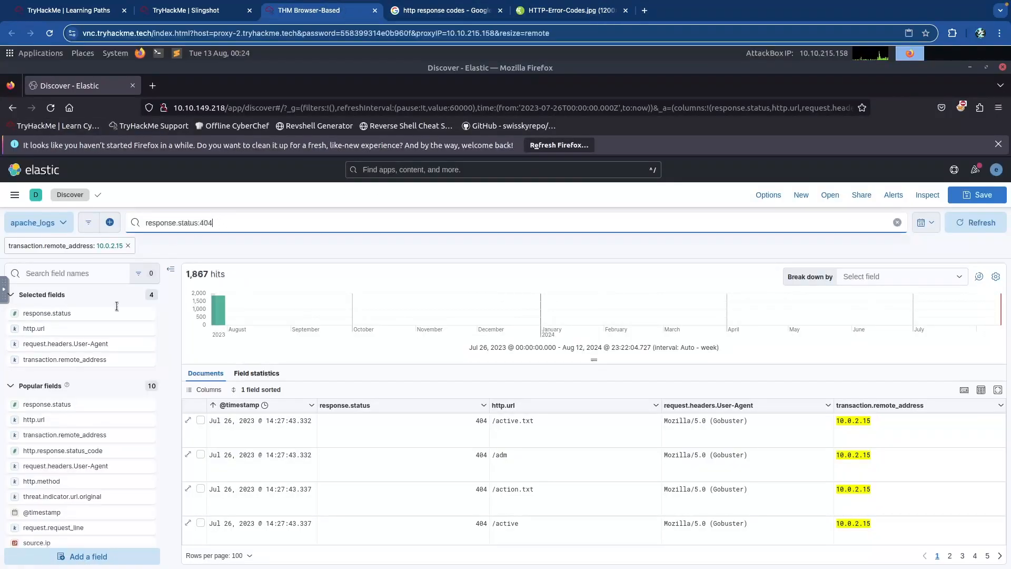
{"action": "left_click", "coordinate": [97, 345]}
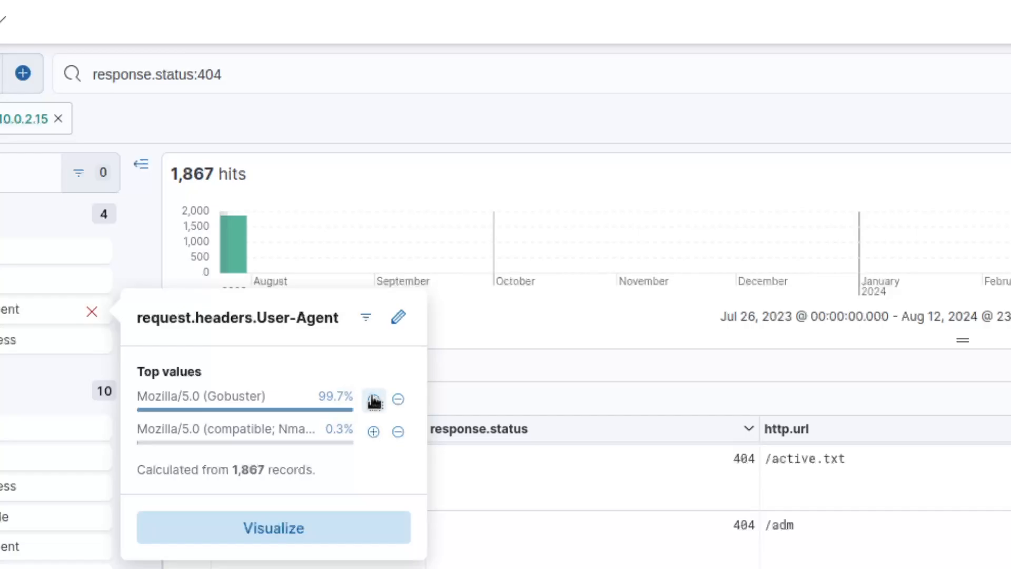
{"action": "left_click", "coordinate": [374, 401]}
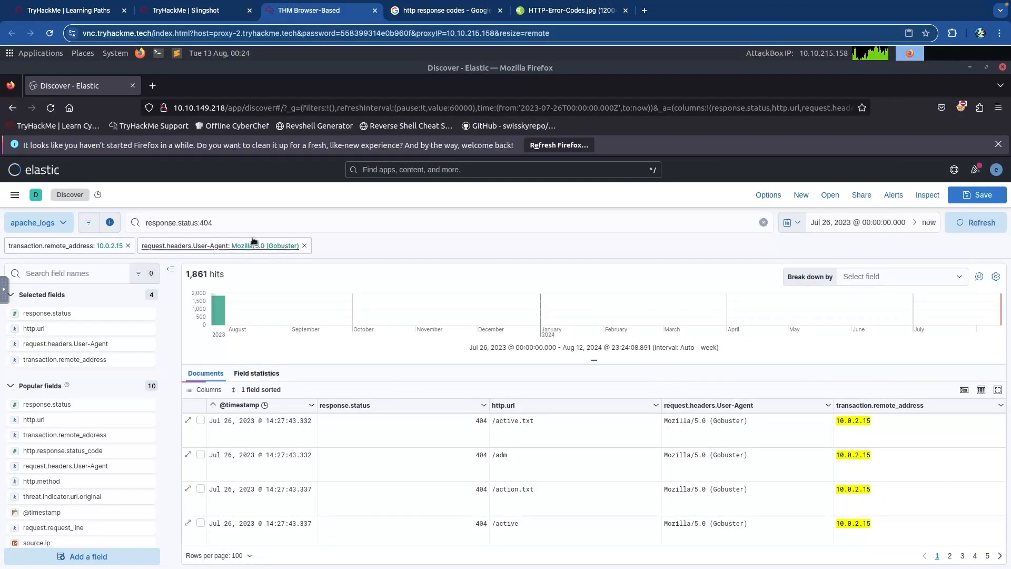
- Change the KQL query to response.status:200 and apply it
{"action": "left_click", "coordinate": [238, 222]}
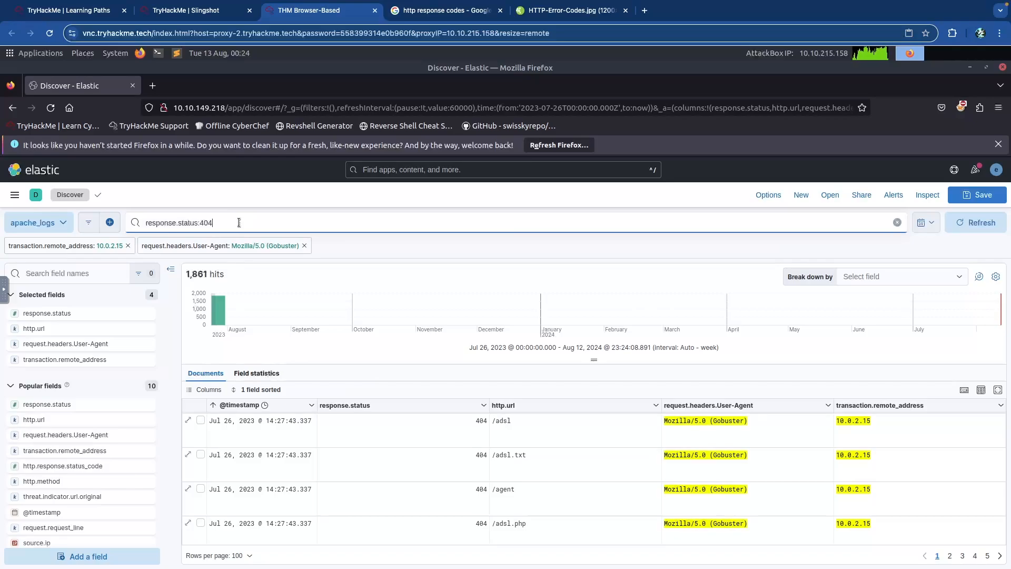
{"action": "key", "text": "BackSpace"}
{"action": "key", "text": "BackSpace"}
{"action": "key", "text": "BackSpace"}
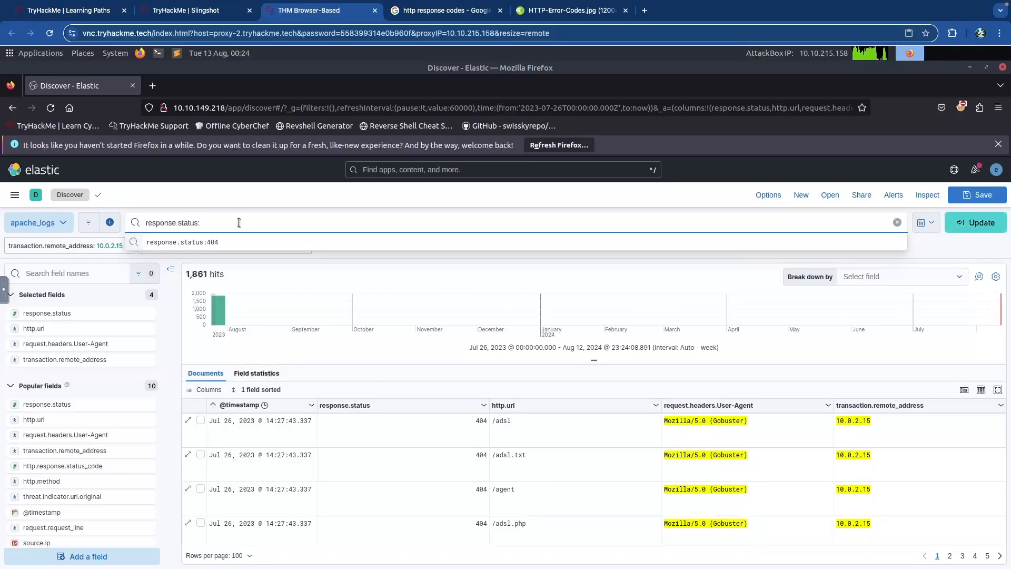
{"action": "type", "text": "200"}
{"action": "key", "text": "Return"}
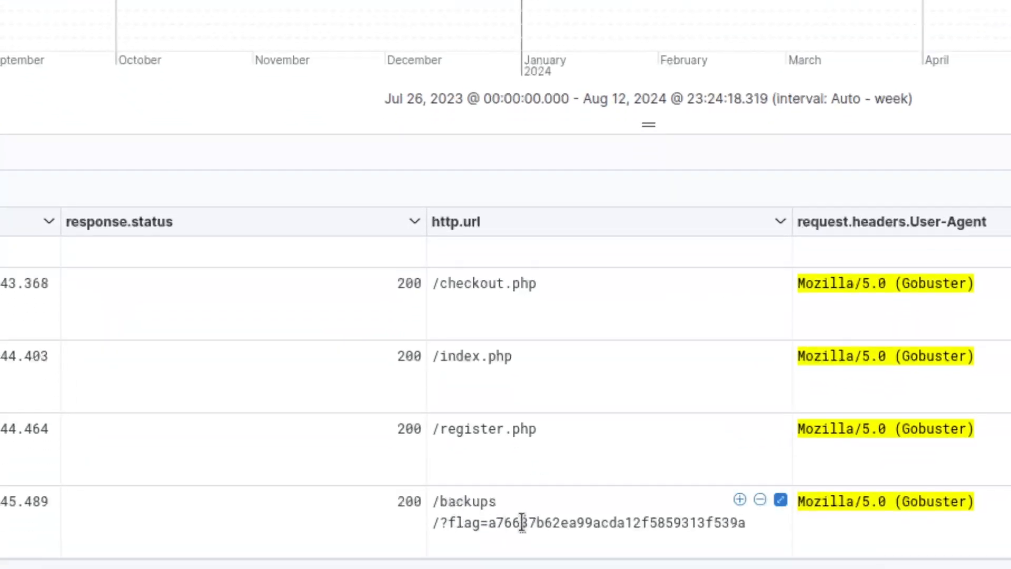
- Copy the flag value from the /backups URL and submit it as the interesting directory's flag in the Slingshot room
{"action": "left_click_drag", "start_coordinate": [488, 524], "coordinate": [748, 527]}
{"action": "right_click", "coordinate": [708, 525]}
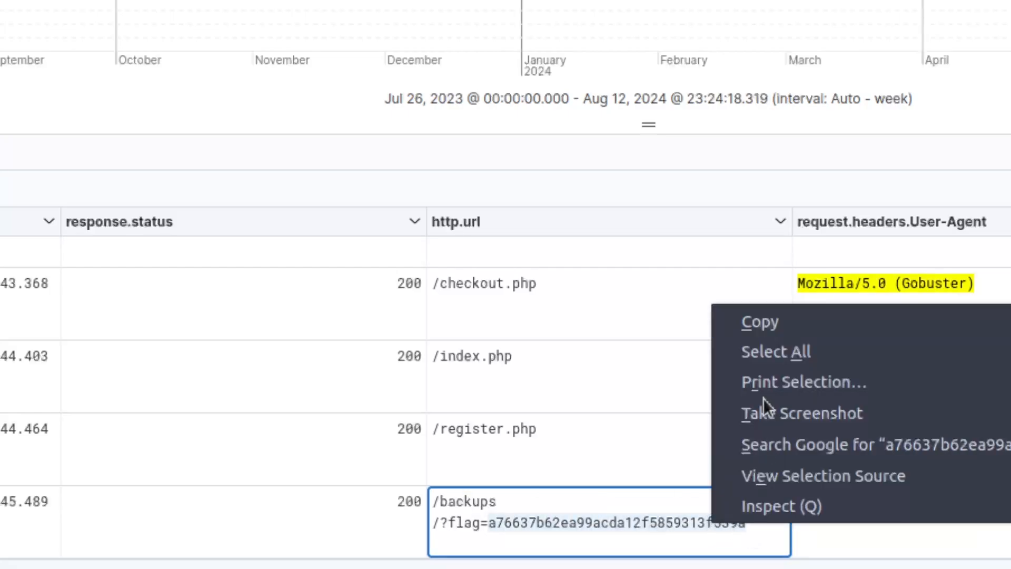
{"action": "left_click", "coordinate": [763, 326]}
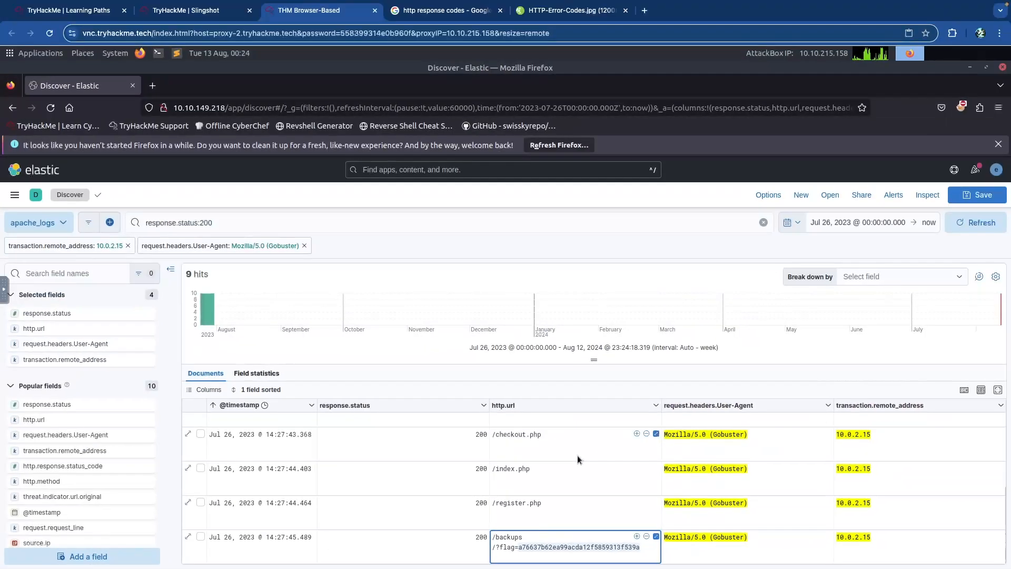
{"action": "key", "text": "ctrl+shift+Tab"}
{"action": "left_click", "coordinate": [205, 305]}
{"action": "key", "text": "ctrl+v"}
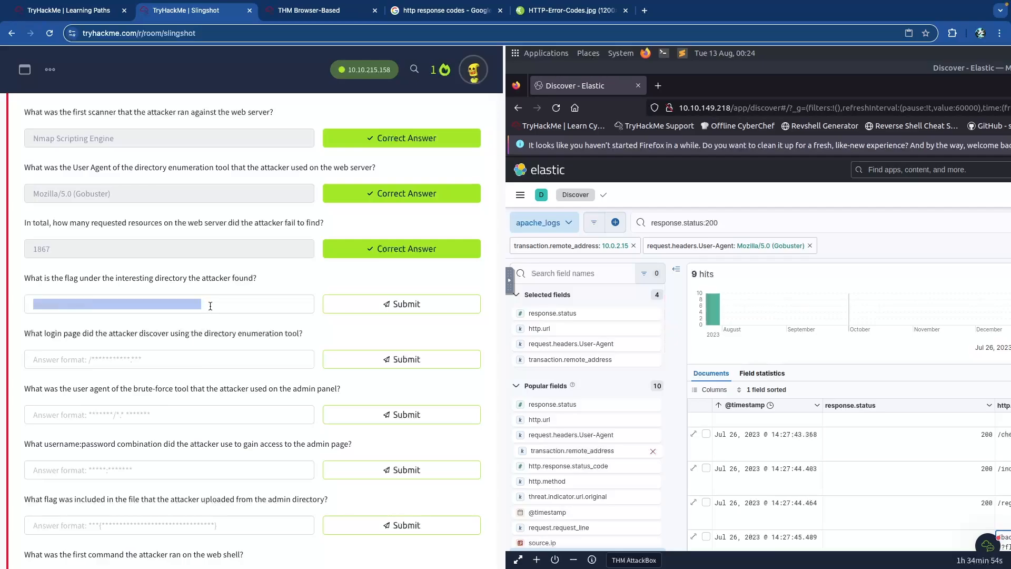
{"action": "key", "text": "Return"}
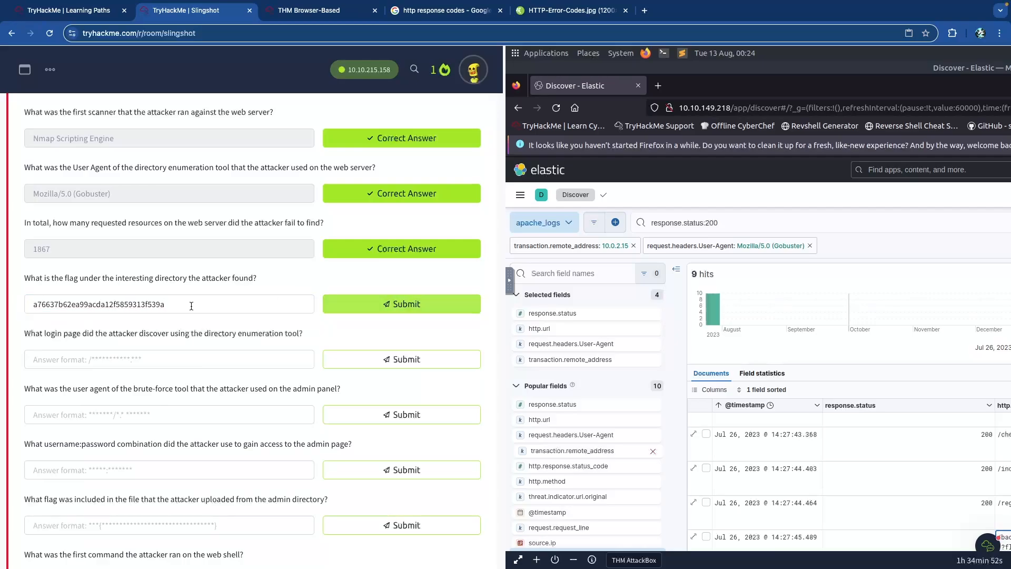
- Read the next question about the login page the attacker discovered with the directory enumeration tool
{"action": "scroll", "coordinate": [191, 305], "scroll_direction": "down", "scroll_amount": 1}
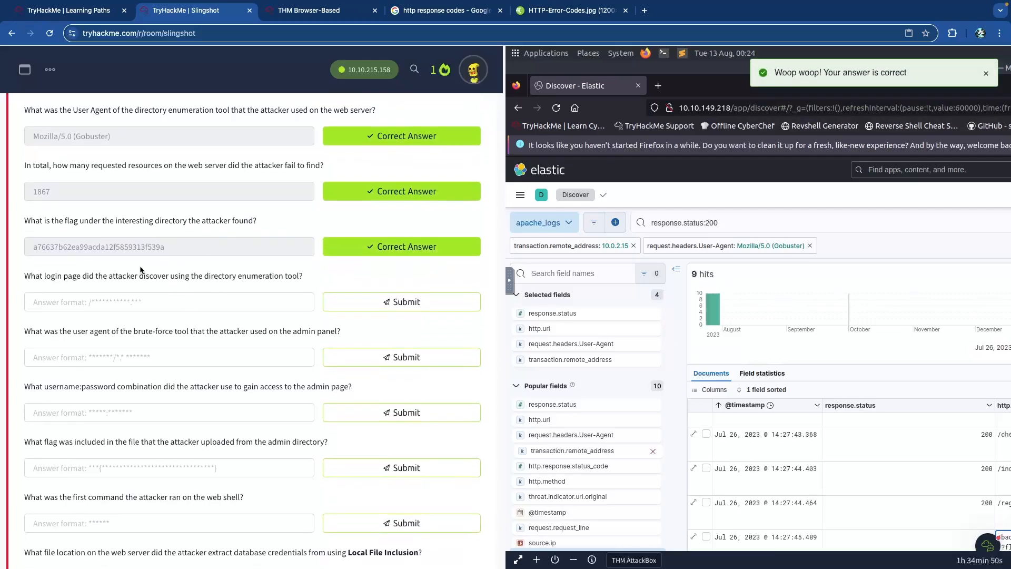
{"action": "scroll", "coordinate": [134, 284], "scroll_direction": "down", "scroll_amount": 1}
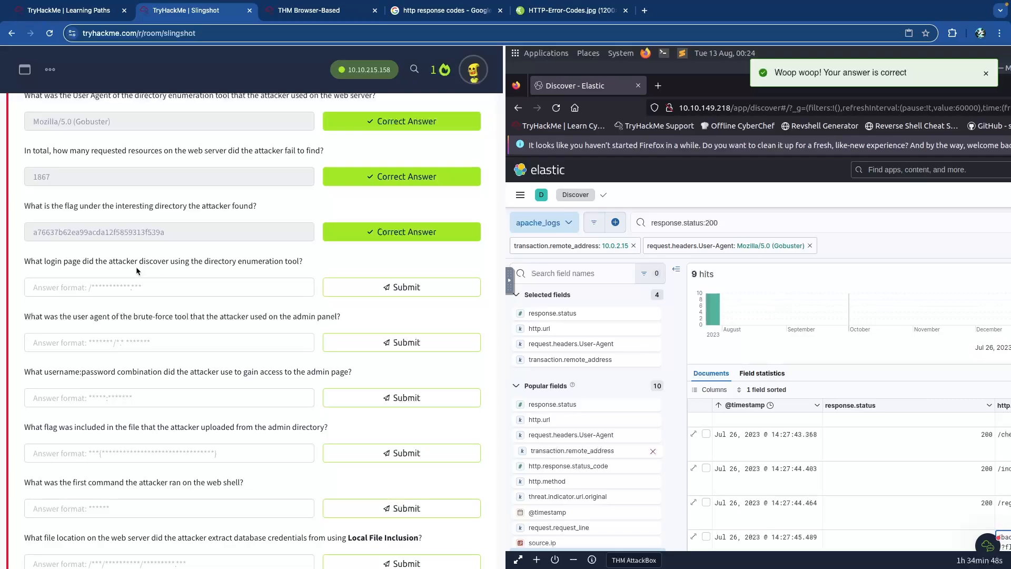
{"action": "scroll", "coordinate": [147, 264], "scroll_direction": "up", "scroll_amount": 5}
{"action": "left_click_drag", "start_coordinate": [92, 266], "coordinate": [902, 263]}
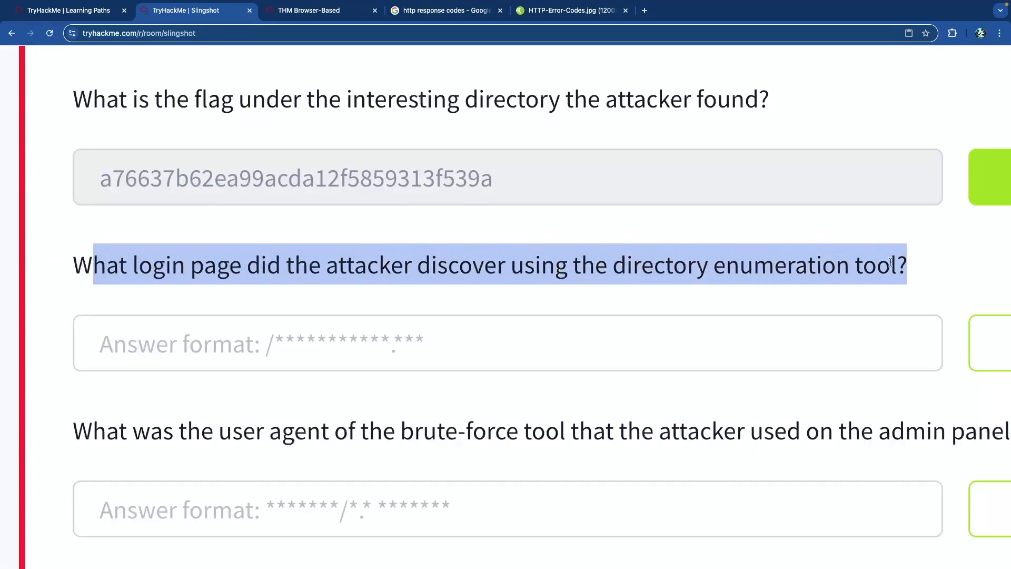
{"action": "left_click", "coordinate": [510, 256]}
{"action": "scroll", "coordinate": [240, 260], "scroll_direction": "down", "scroll_amount": 5}
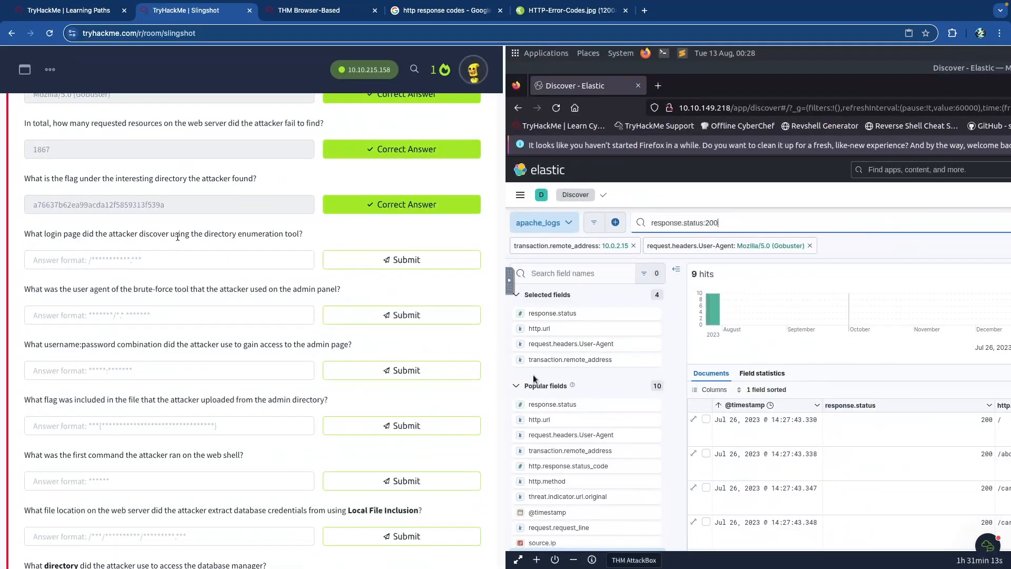
- Return to Elastic Discover and remove the KQL query, keeping the address and User-Agent filters
{"action": "key", "text": "ctrl+Tab"}
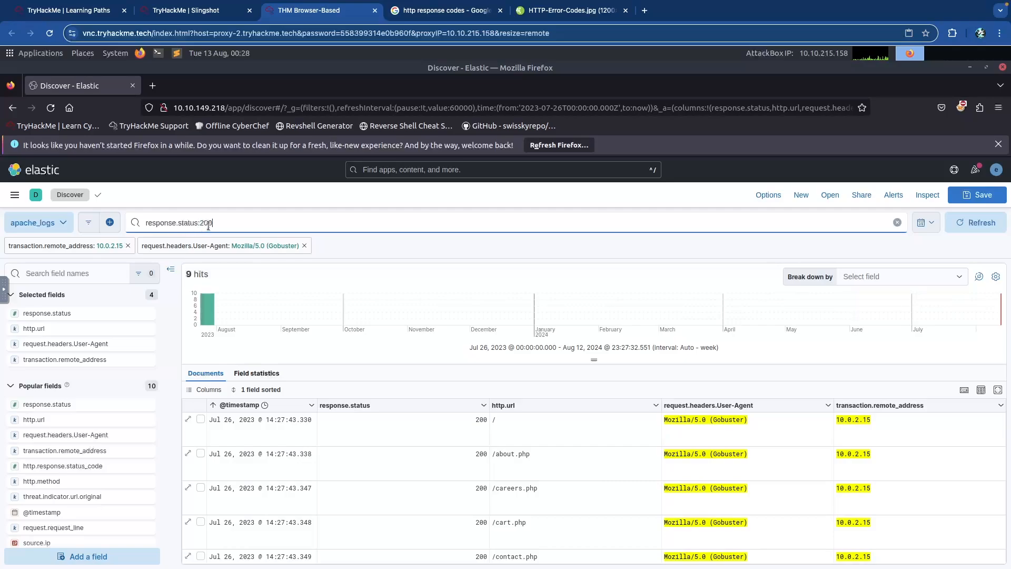
{"action": "left_click", "coordinate": [180, 224]}
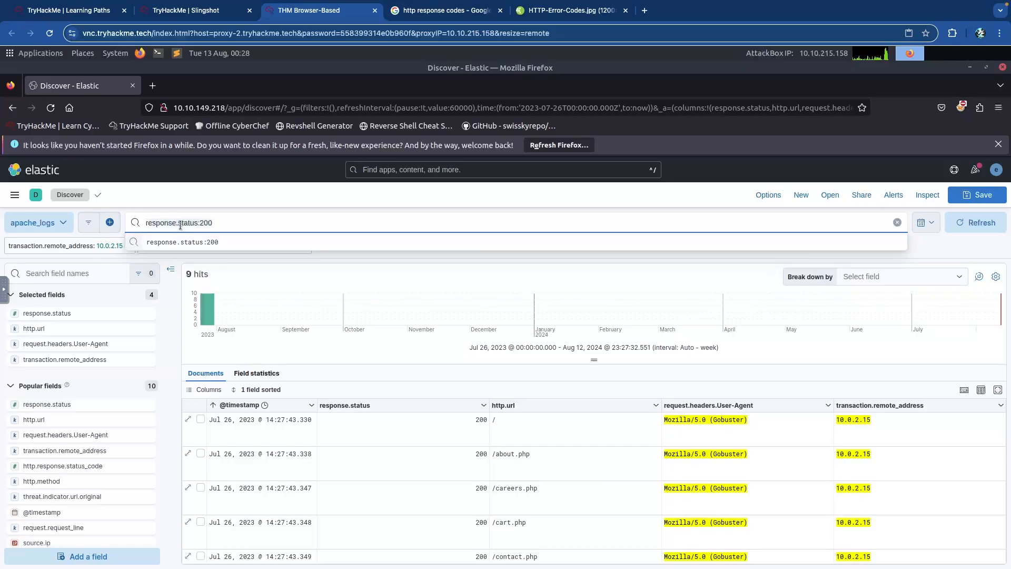
{"action": "key", "text": "ctrl+a"}
{"action": "key", "text": "BackSpace"}
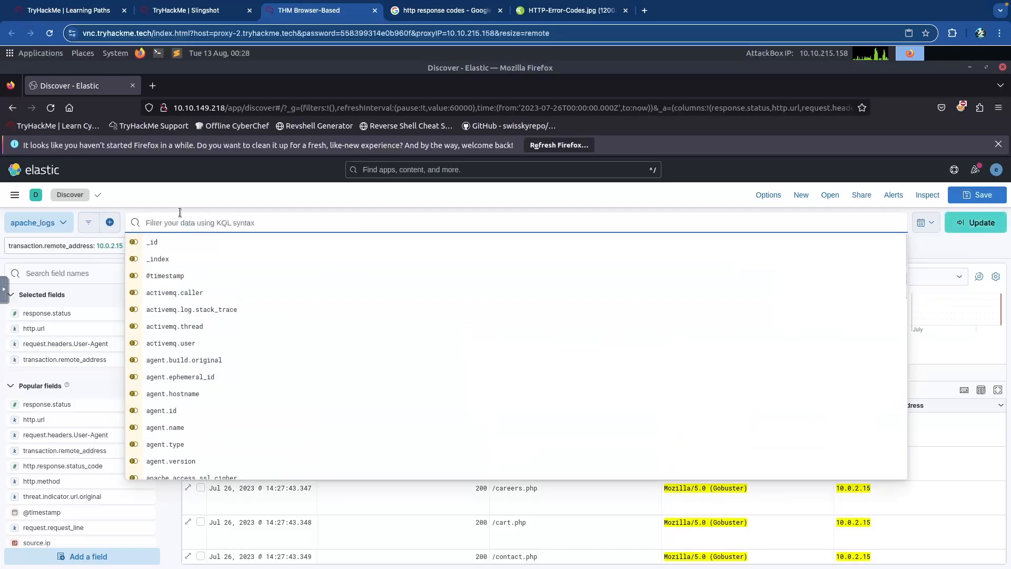
{"action": "key", "text": "Return"}
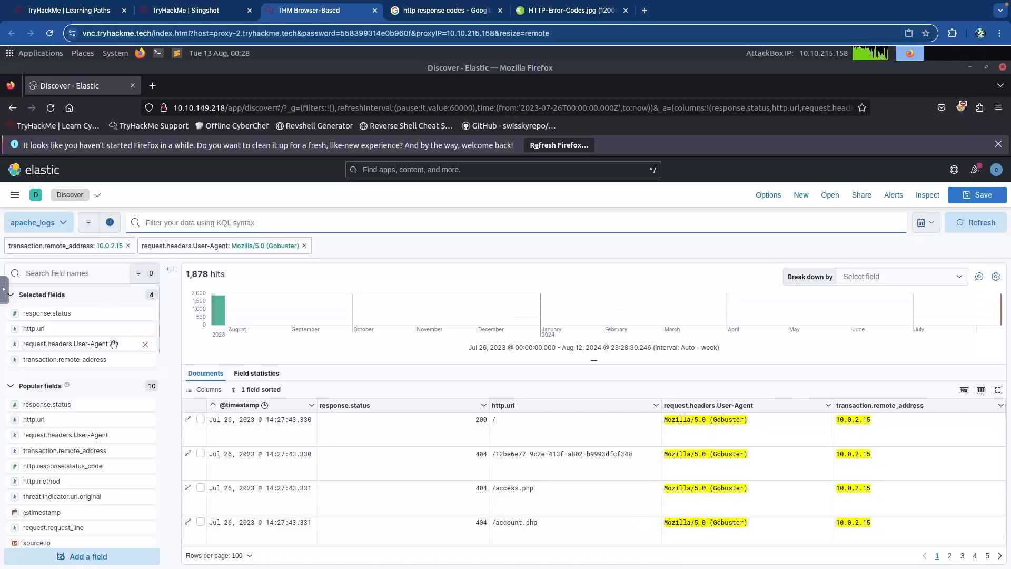
- Add a response.status filter for 404 from its top values and edit its condition to "is not" 404
{"action": "left_click", "coordinate": [71, 314]}
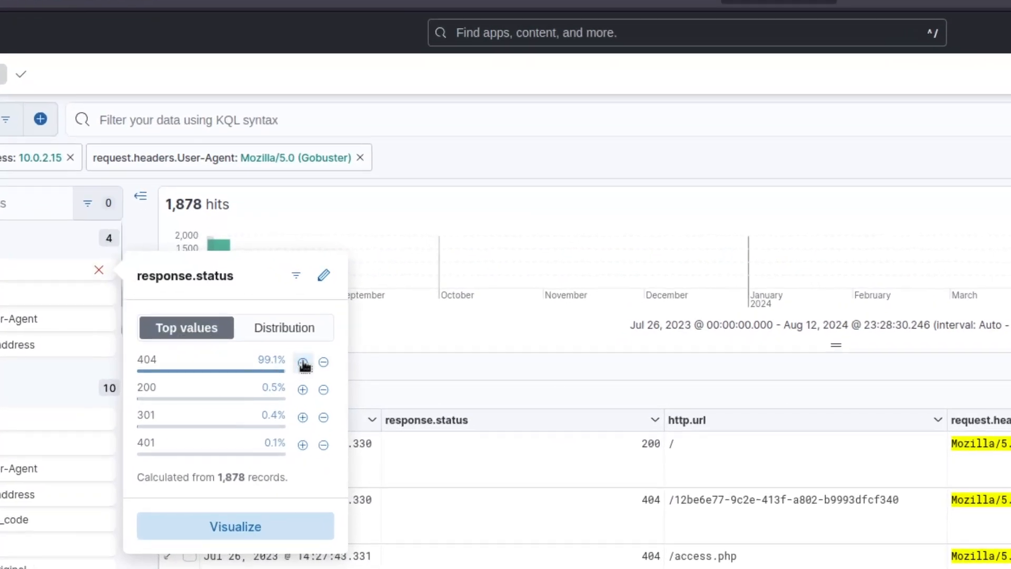
{"action": "left_click", "coordinate": [303, 362]}
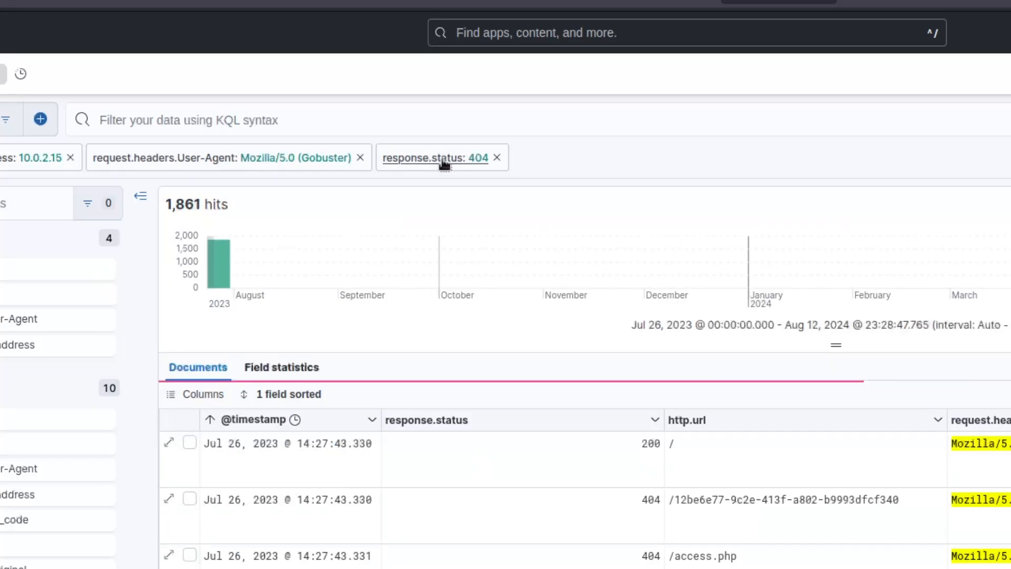
{"action": "left_click", "coordinate": [444, 160]}
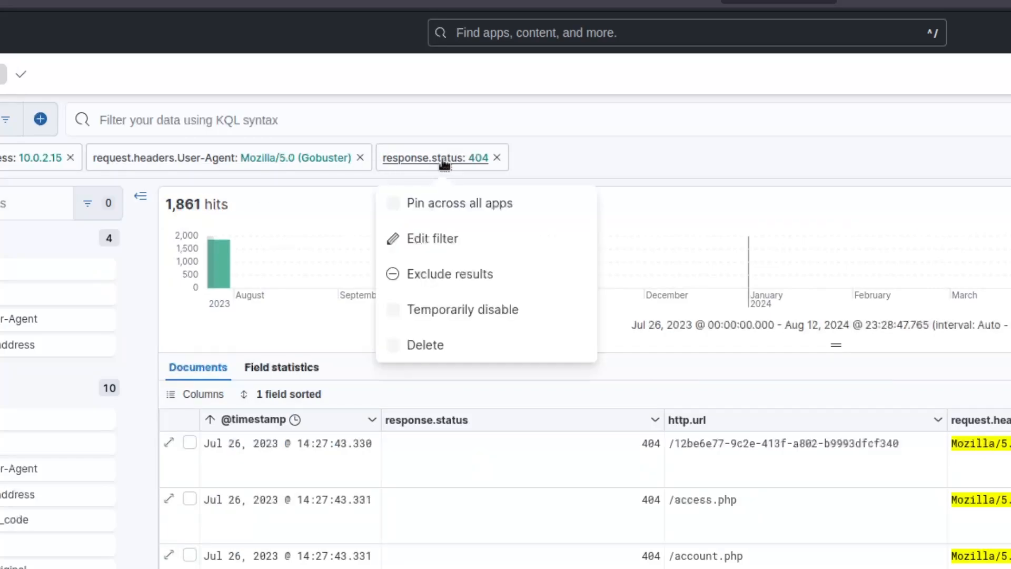
{"action": "left_click", "coordinate": [441, 240]}
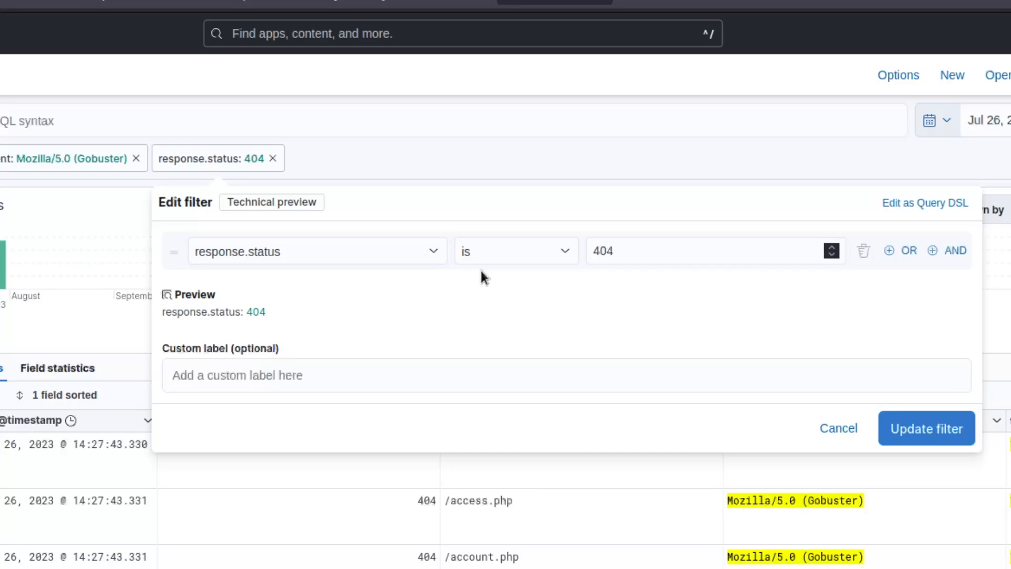
{"action": "left_click", "coordinate": [494, 254]}
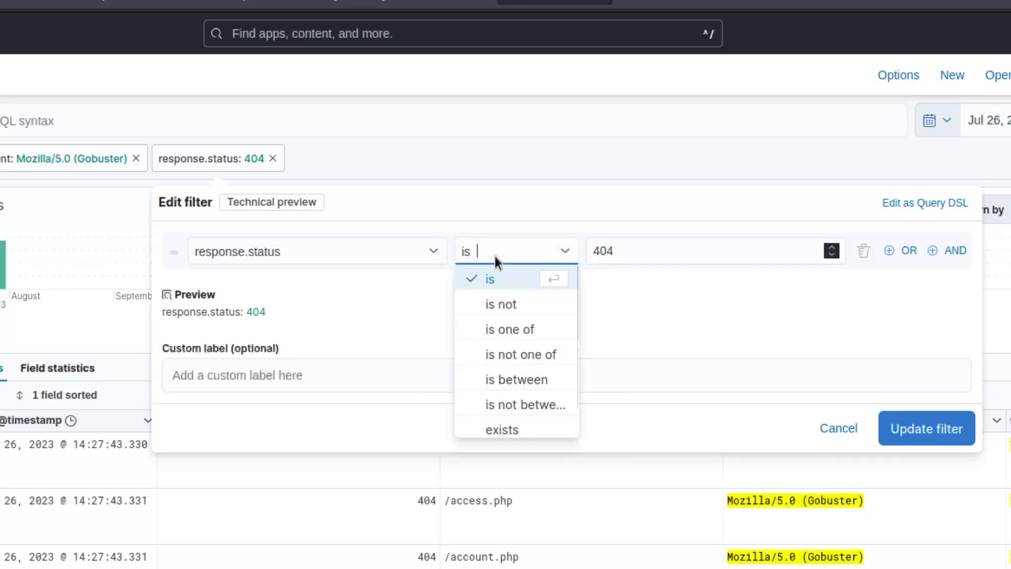
{"action": "left_click", "coordinate": [504, 305]}
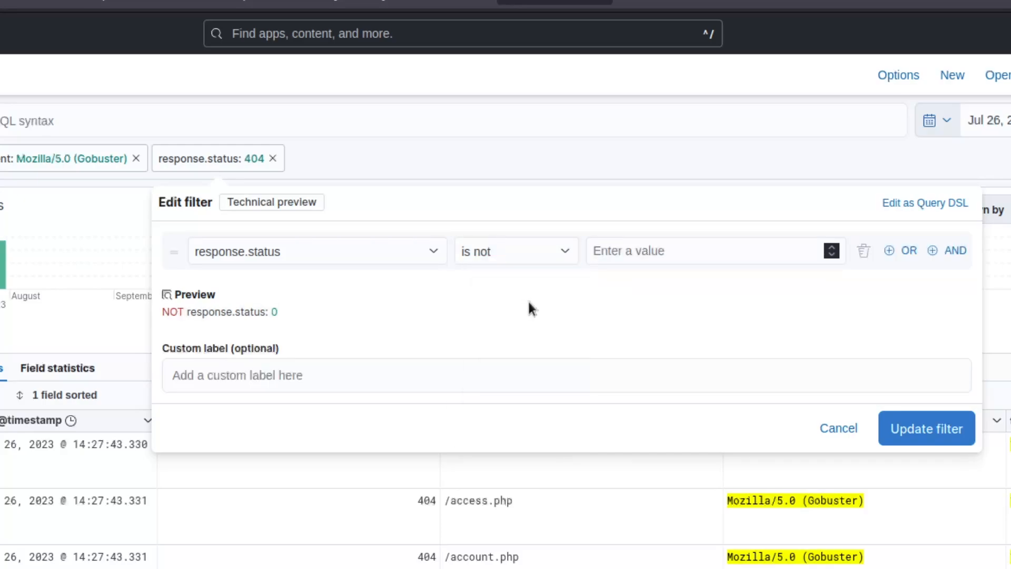
{"action": "left_click", "coordinate": [638, 251]}
{"action": "type", "text": "404"}
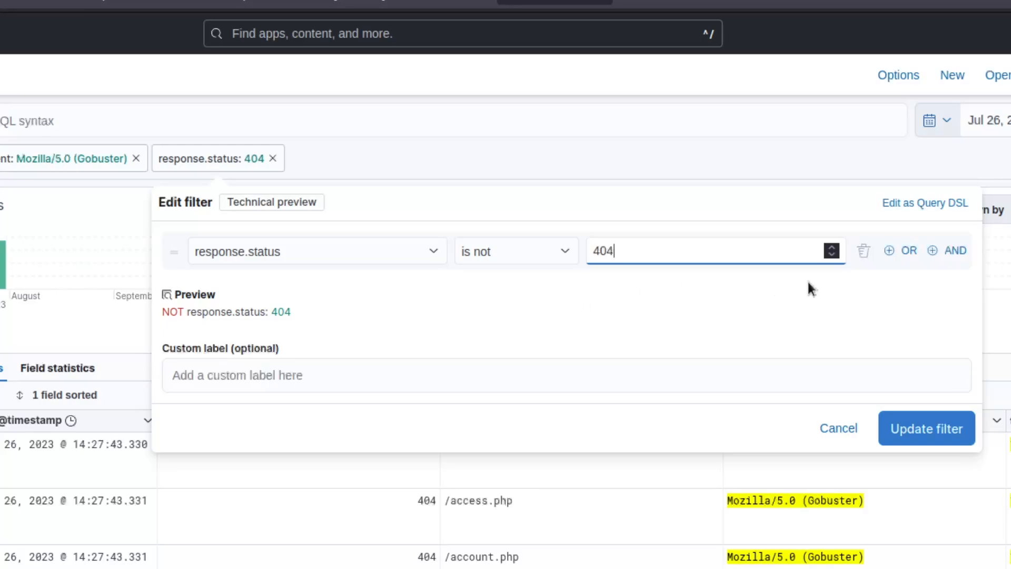
- Extend the 404 exclusion filter with an AND condition that response.status is not 200, and apply the updated filter
{"action": "left_click", "coordinate": [951, 251]}
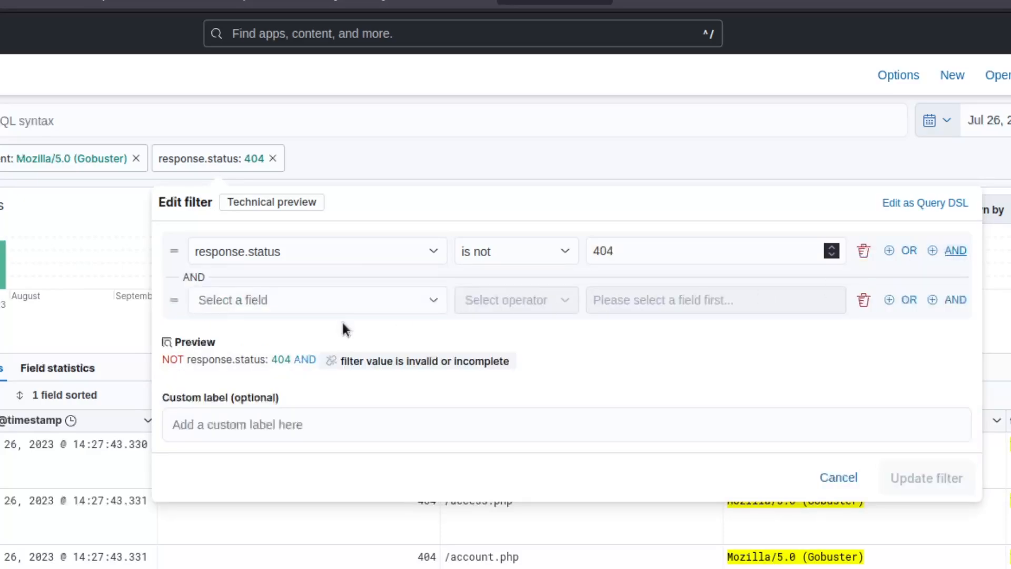
{"action": "left_click", "coordinate": [279, 306]}
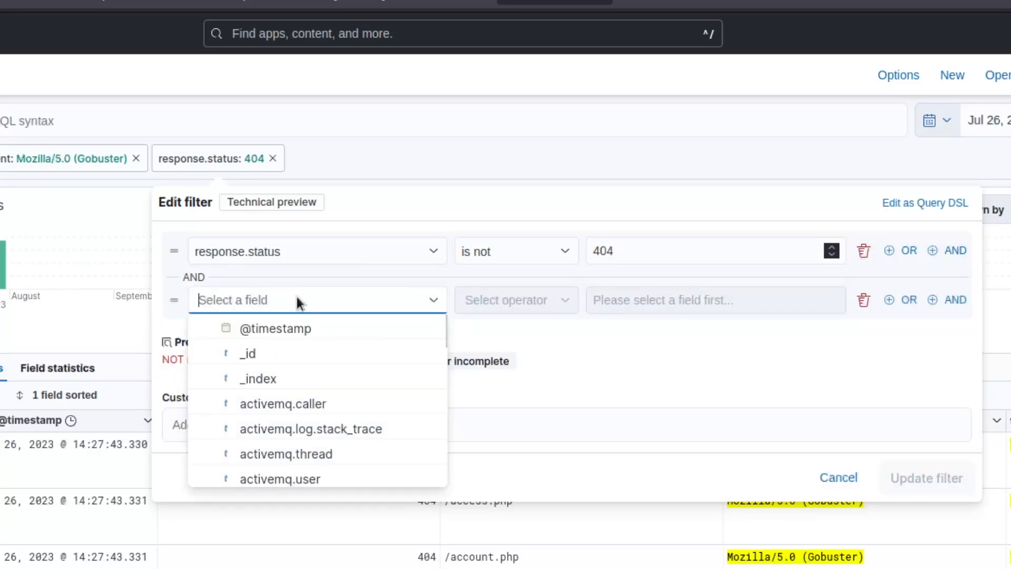
{"action": "type", "text": "respons"}
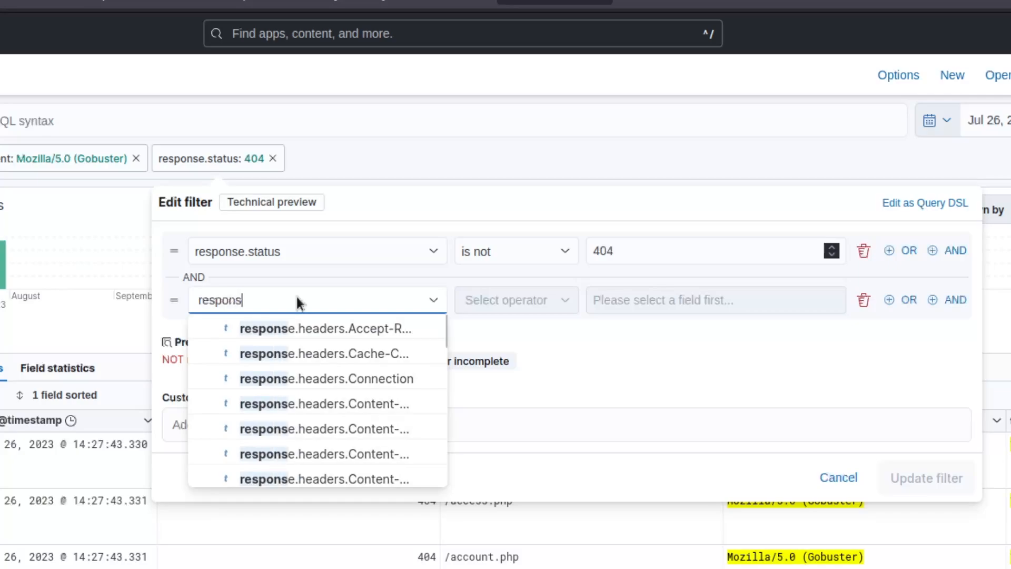
{"action": "type", "text": "e.status"}
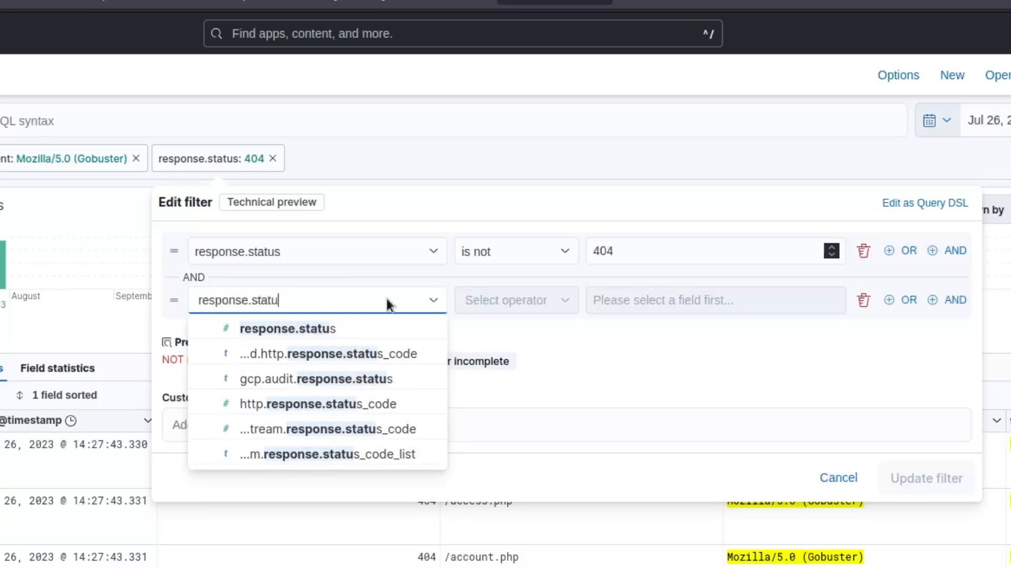
{"action": "left_click", "coordinate": [326, 331]}
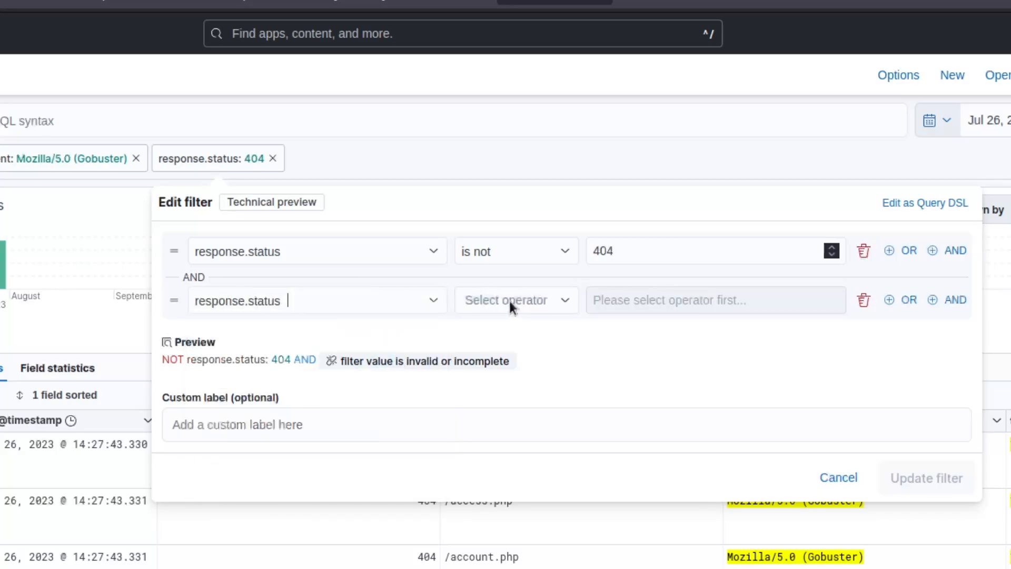
{"action": "left_click", "coordinate": [509, 301]}
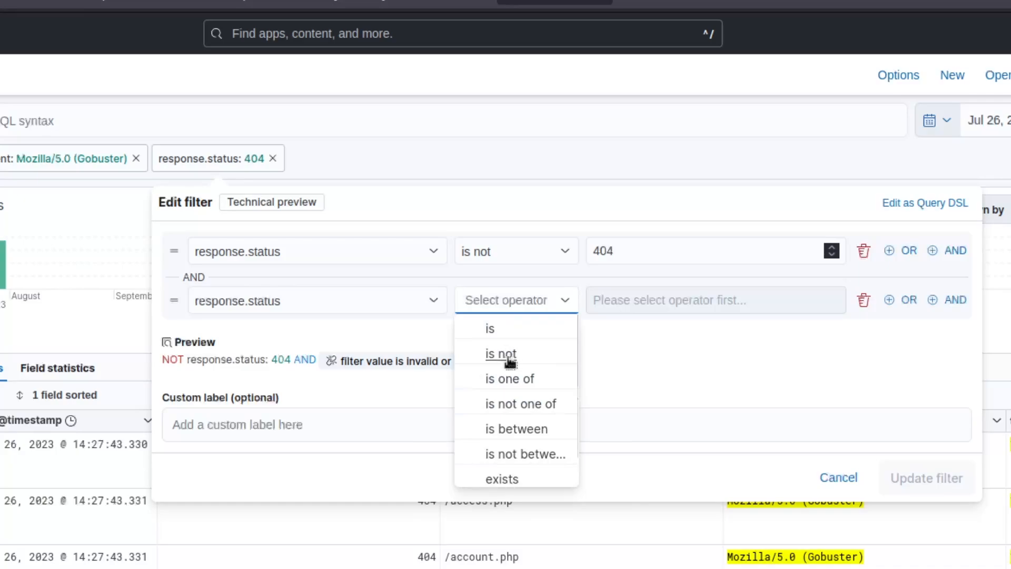
{"action": "key", "text": "Return"}
{"action": "left_click", "coordinate": [634, 297]}
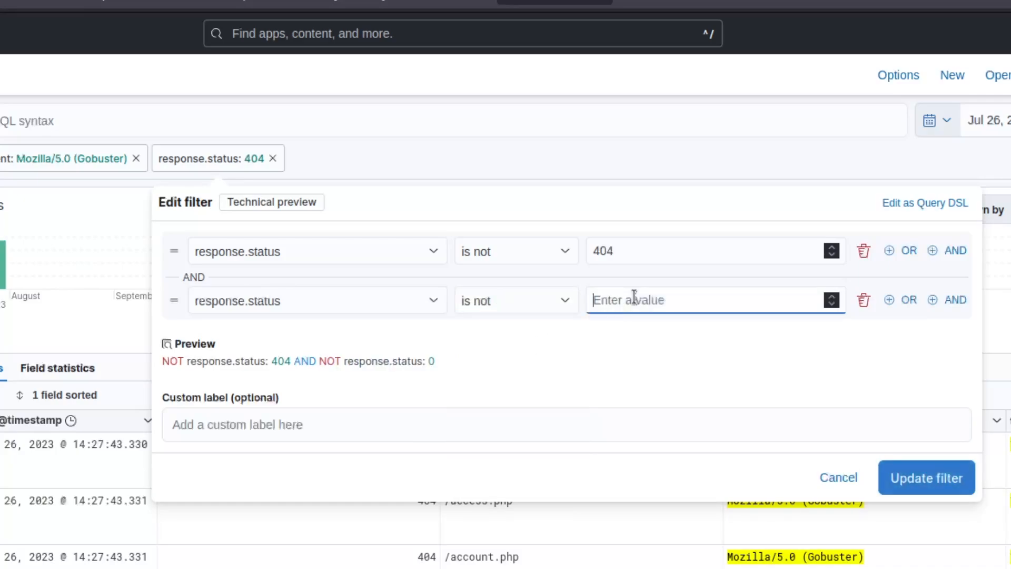
{"action": "type", "text": "200"}
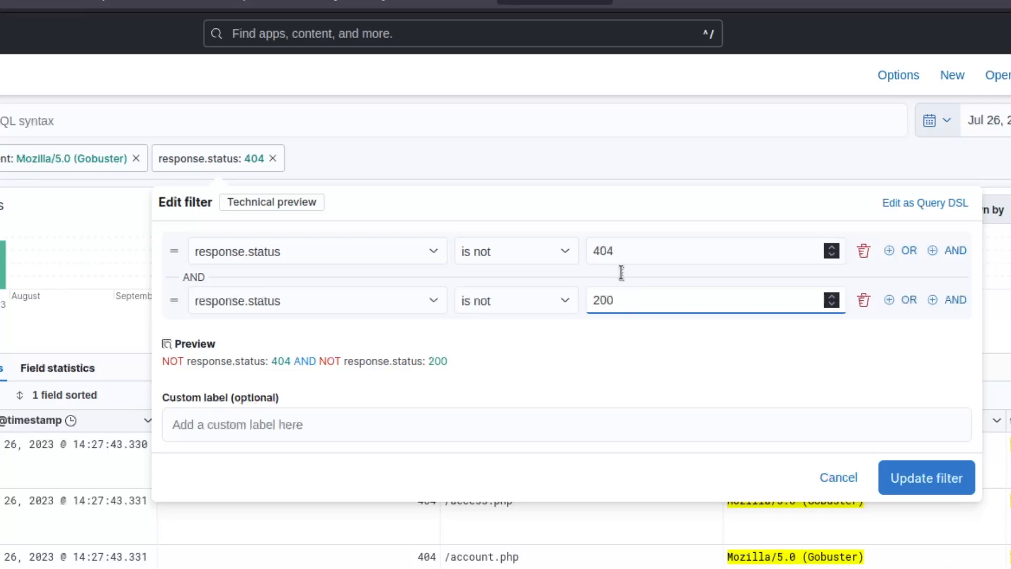
{"action": "left_click", "coordinate": [621, 251]}
{"action": "left_click", "coordinate": [631, 300]}
{"action": "left_click", "coordinate": [880, 465]}
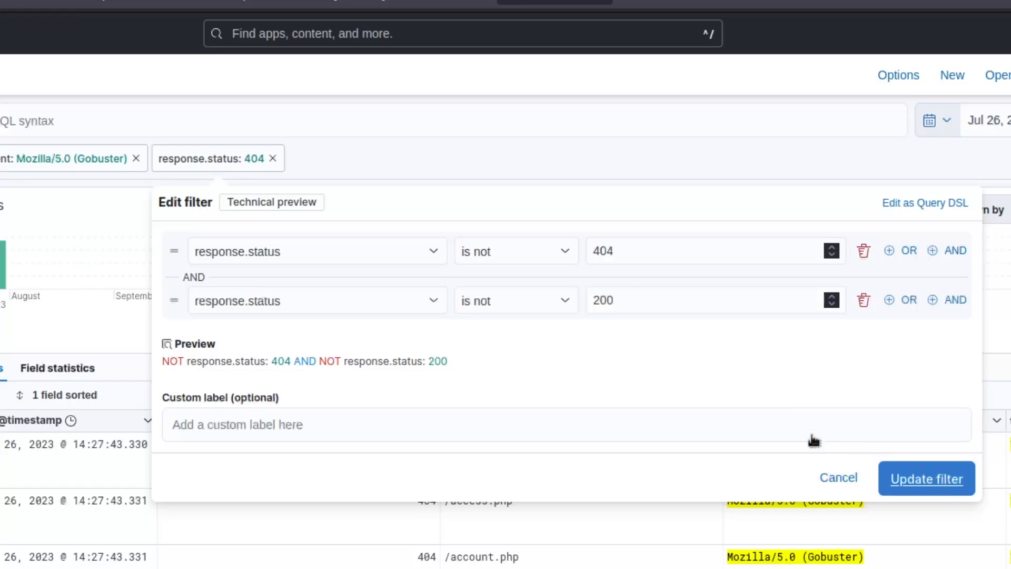
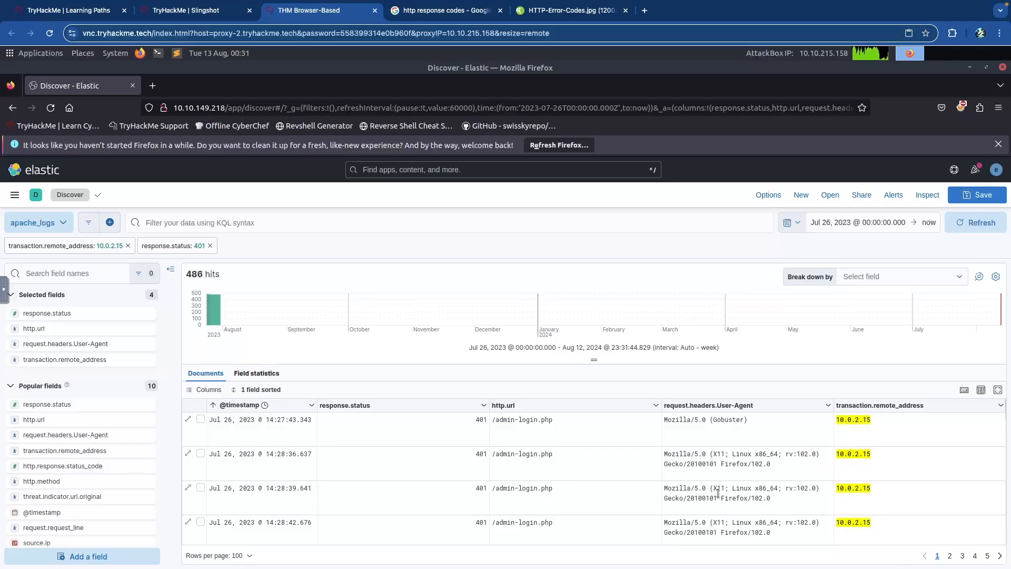
- Copy the User-Agent value Mozilla/4.0 (Hydra) from a /admin-login.php entry in the 401 results
{"action": "scroll", "coordinate": [721, 482], "scroll_direction": "down", "scroll_amount": 3}
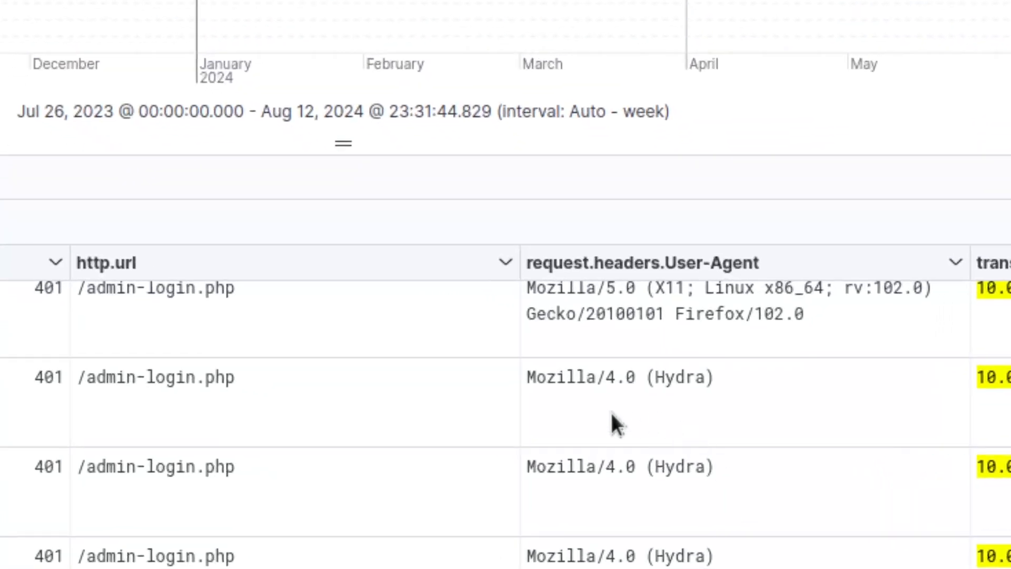
{"action": "left_click", "coordinate": [706, 379]}
{"action": "left_click_drag", "start_coordinate": [706, 379], "coordinate": [527, 377]}
{"action": "right_click", "coordinate": [563, 374]}
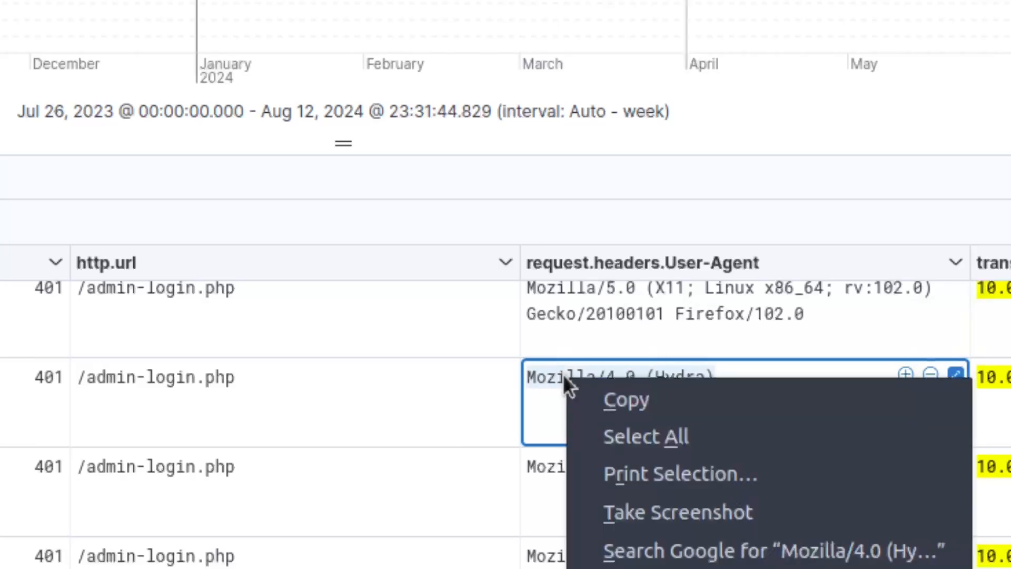
{"action": "left_click", "coordinate": [628, 403]}
- Return to the Slingshot room and submit Mozilla/4.0 (Hydra) as the brute-force tool's user agent
{"action": "key", "text": "ctrl+shift+Tab"}
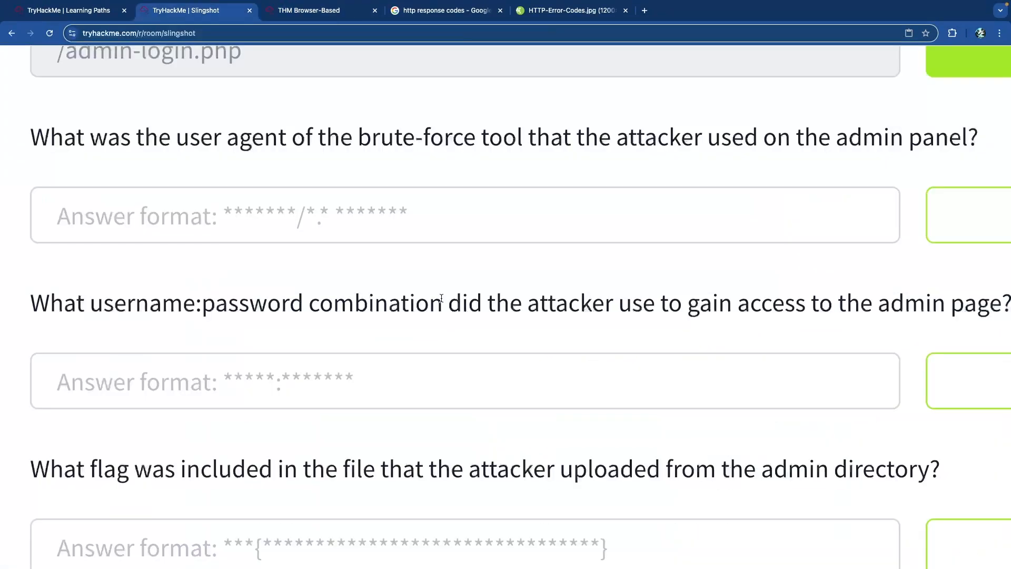
{"action": "left_click", "coordinate": [294, 234]}
{"action": "key", "text": "super+v"}
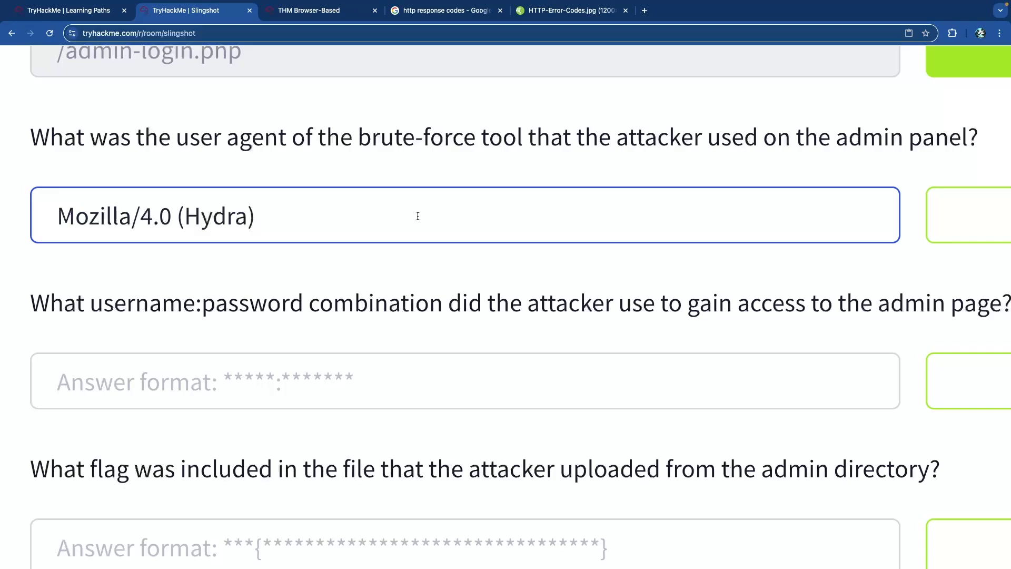
{"action": "left_click", "coordinate": [413, 252]}
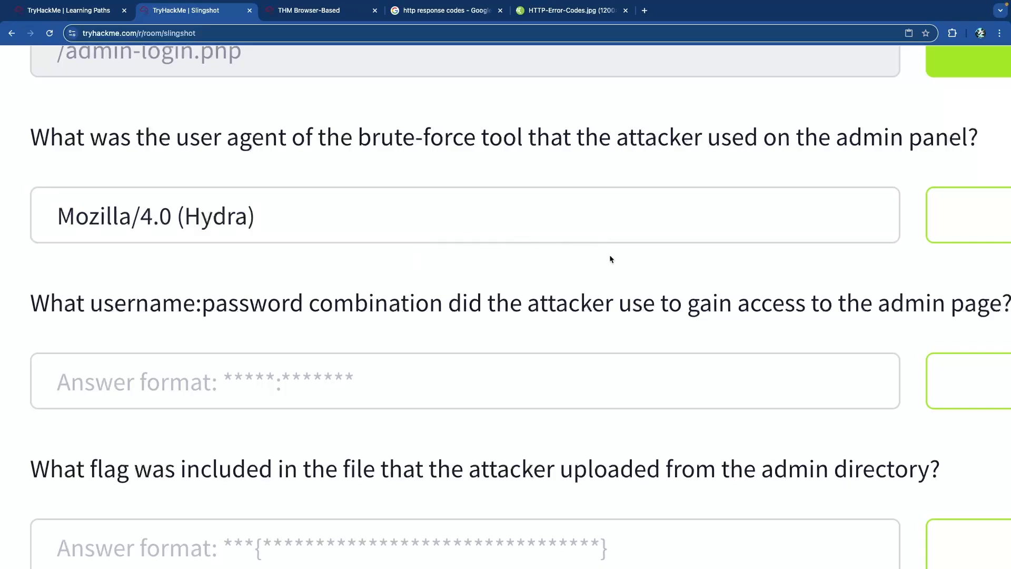
{"action": "scroll", "coordinate": [609, 256], "scroll_direction": "down", "scroll_amount": 5}
{"action": "left_click", "coordinate": [384, 177]}
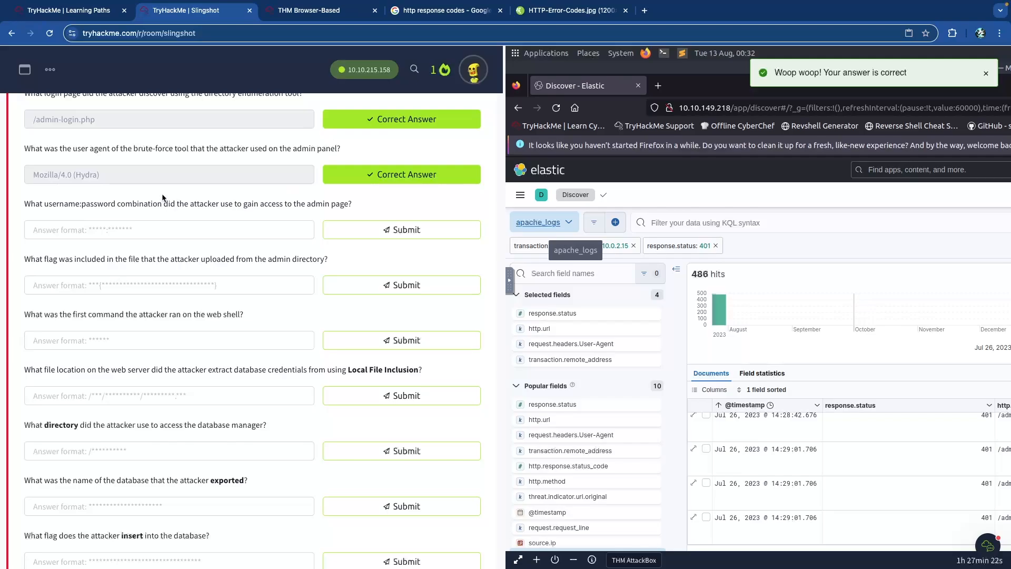
- Read the next question about the username:password combination the attacker used to access the admin page
{"action": "scroll", "coordinate": [160, 200], "scroll_direction": "up", "scroll_amount": 5, "text": "ctrl"}
{"action": "scroll", "coordinate": [171, 198], "scroll_direction": "down", "scroll_amount": 2}
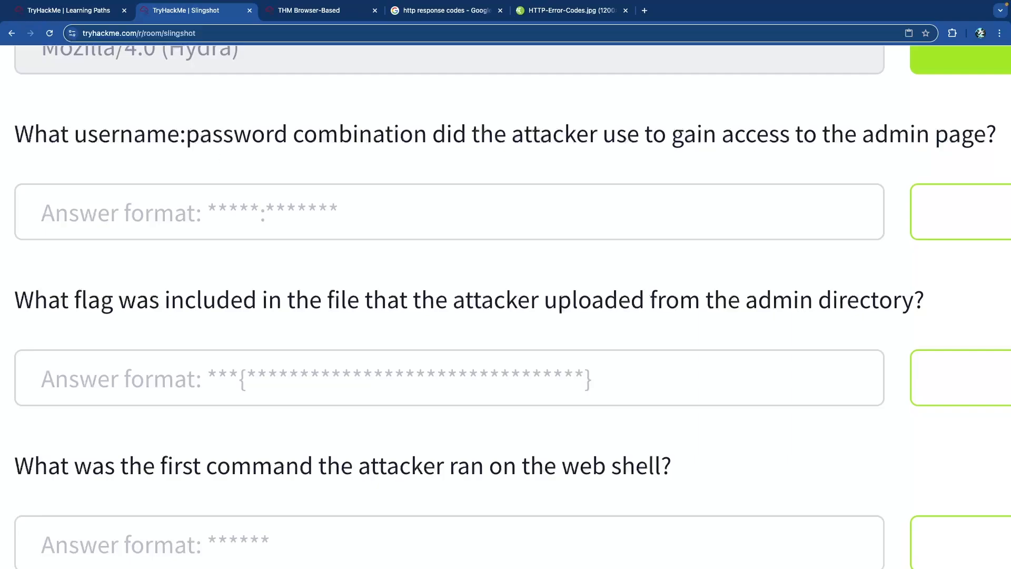
{"action": "scroll", "coordinate": [23, 254], "scroll_direction": "up", "scroll_amount": 2}
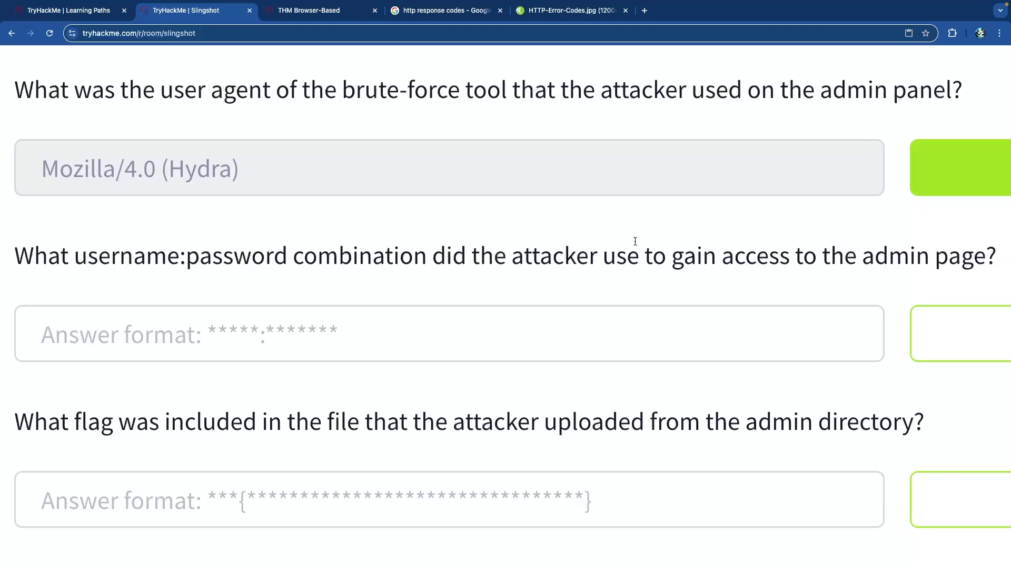
{"action": "left_click_drag", "start_coordinate": [215, 171], "coordinate": [13, 168]}
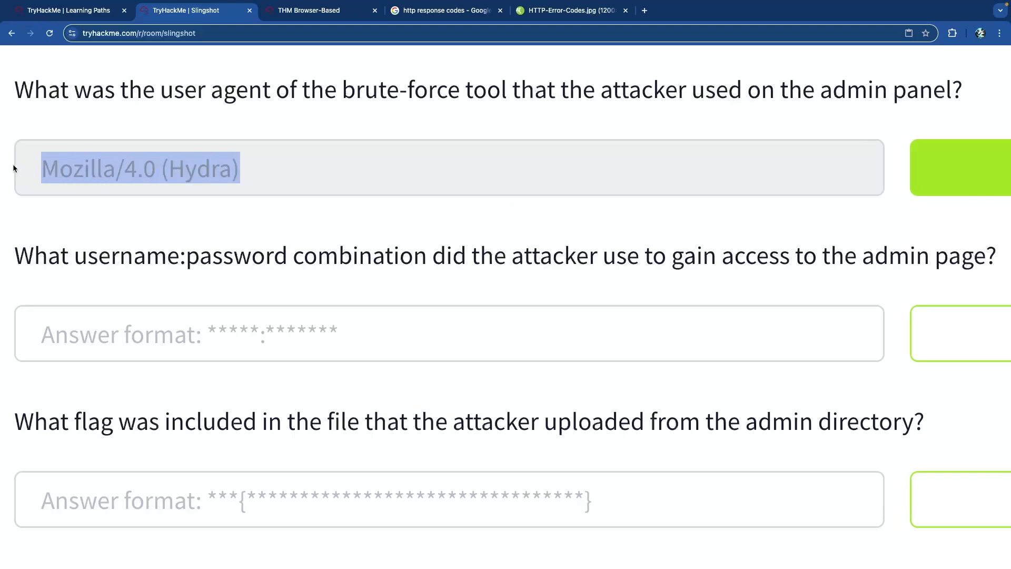
{"action": "double_click", "coordinate": [384, 94]}
{"action": "left_click", "coordinate": [410, 99]}
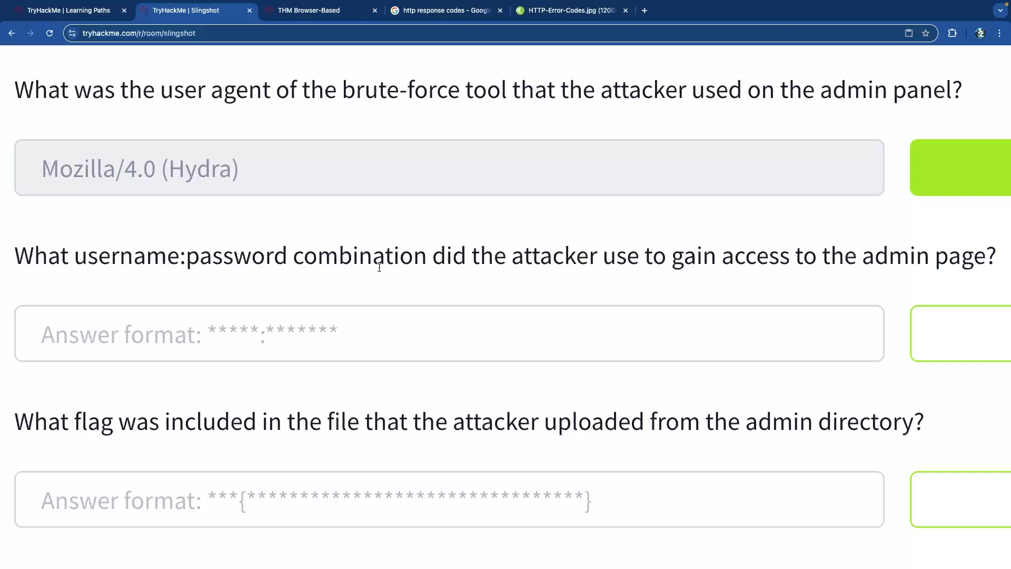
{"action": "scroll", "coordinate": [401, 268], "scroll_direction": "down", "scroll_amount": 10}
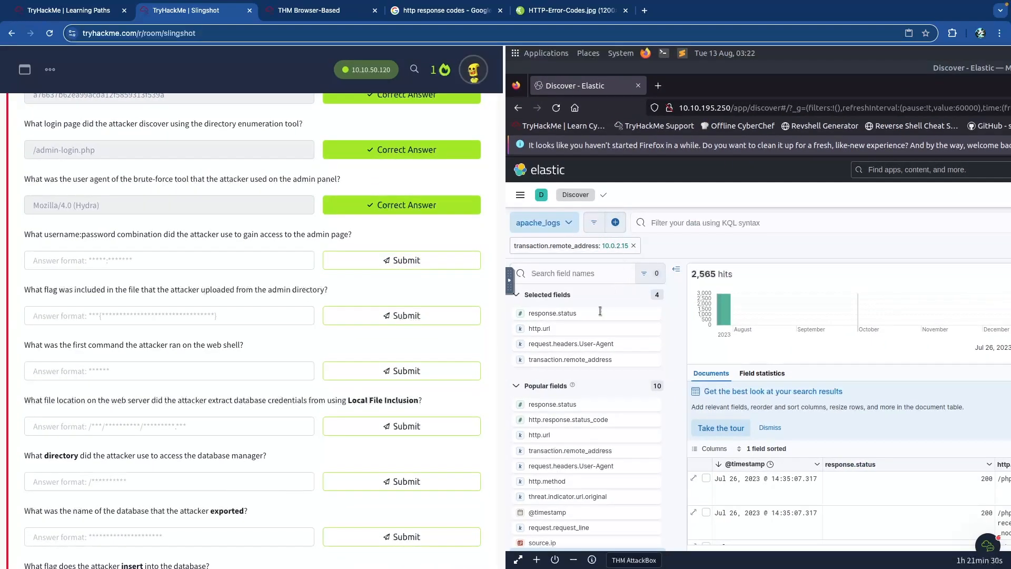
- Switch back to Elastic Discover and filter the logs to the User-Agent Mozilla/4.0 (Hydra) from its top values
{"action": "key", "text": "ctrl+Tab"}
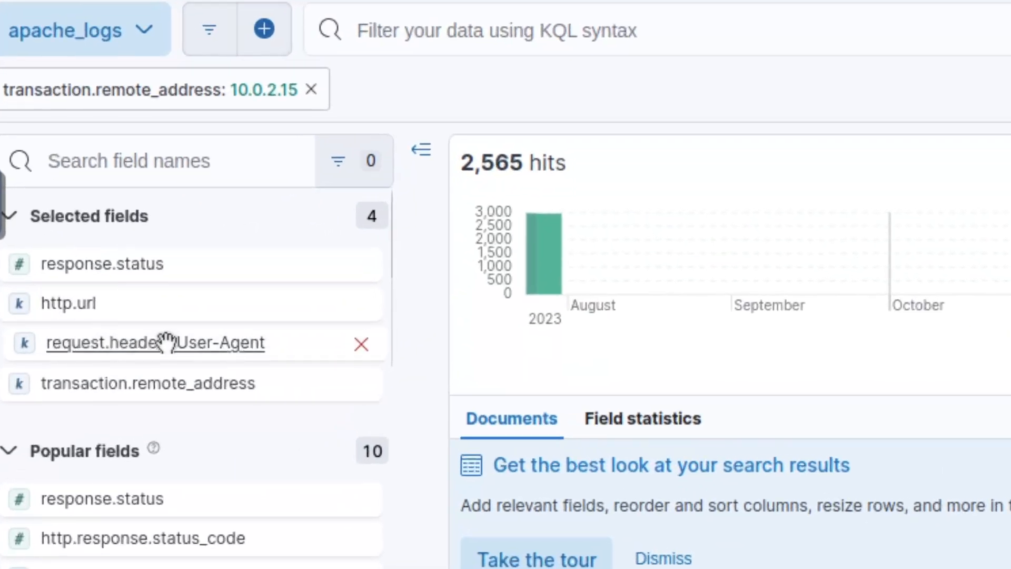
{"action": "left_click", "coordinate": [166, 341]}
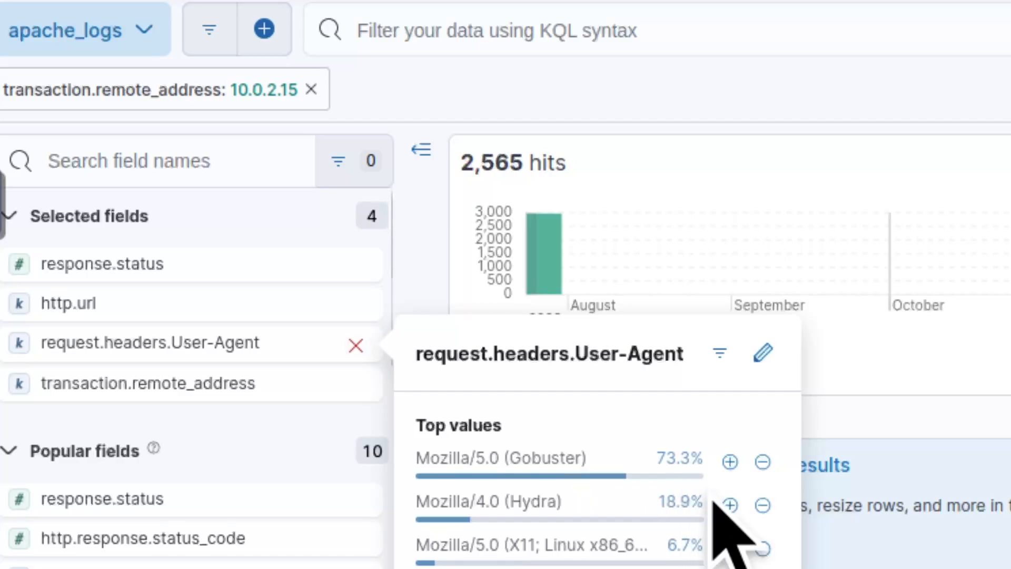
{"action": "left_click", "coordinate": [730, 505]}
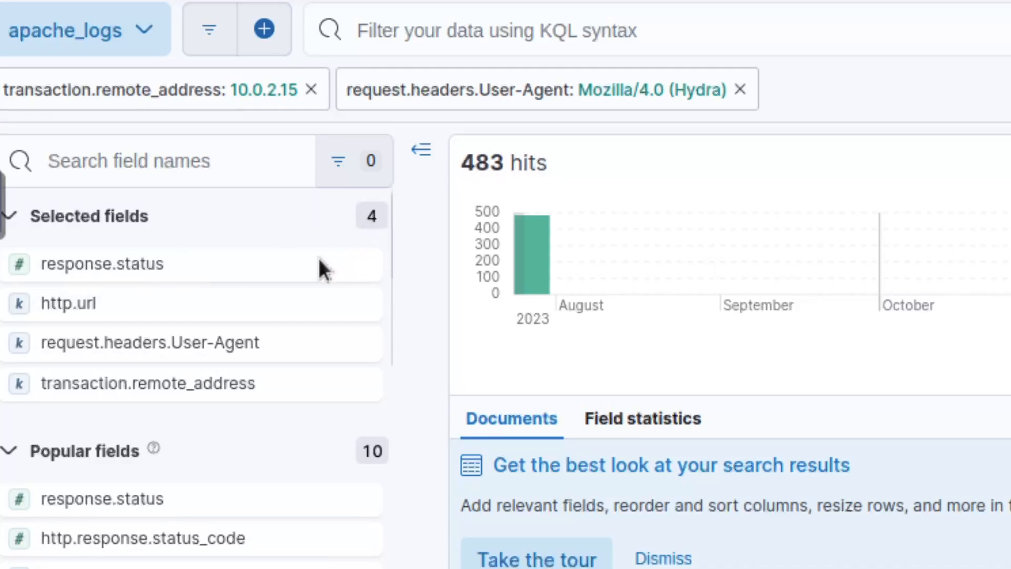
- Open the top values of the response.status field for the Hydra requests
{"action": "left_click", "coordinate": [145, 266]}
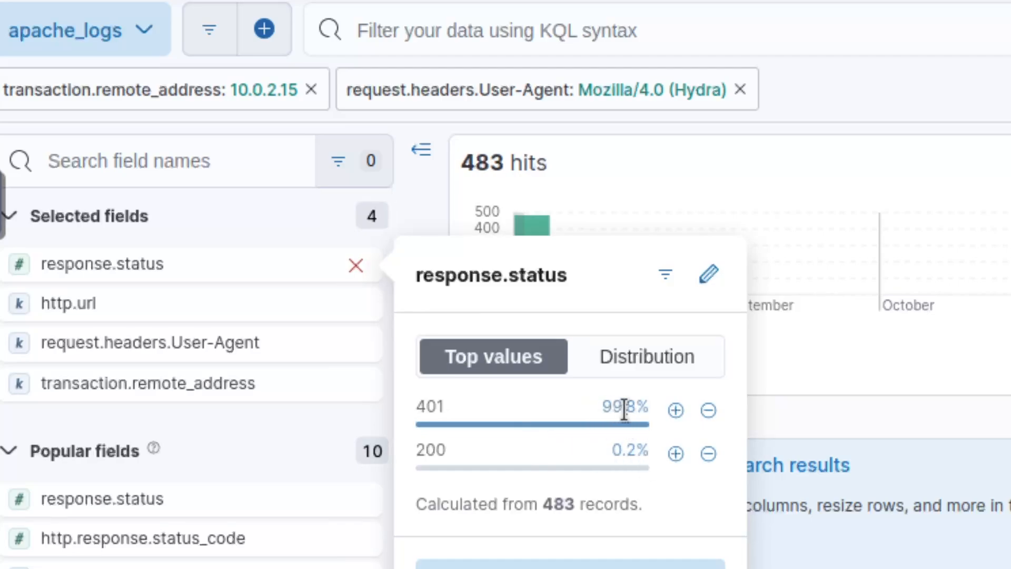
- Filter the log hits to response.status 200 and expand the matching /admin-login.php document
{"action": "left_click", "coordinate": [676, 454]}
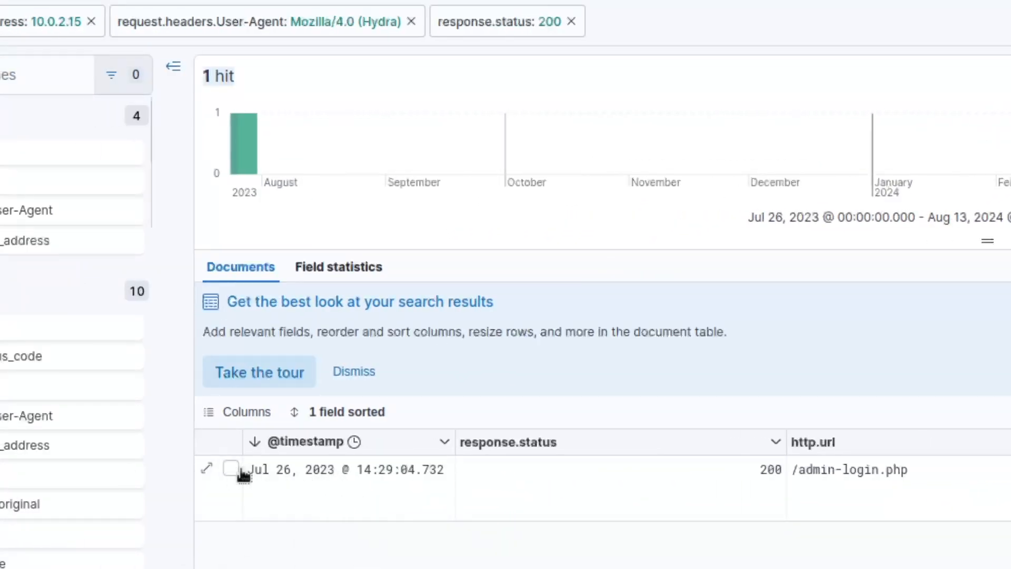
{"action": "left_click", "coordinate": [241, 470]}
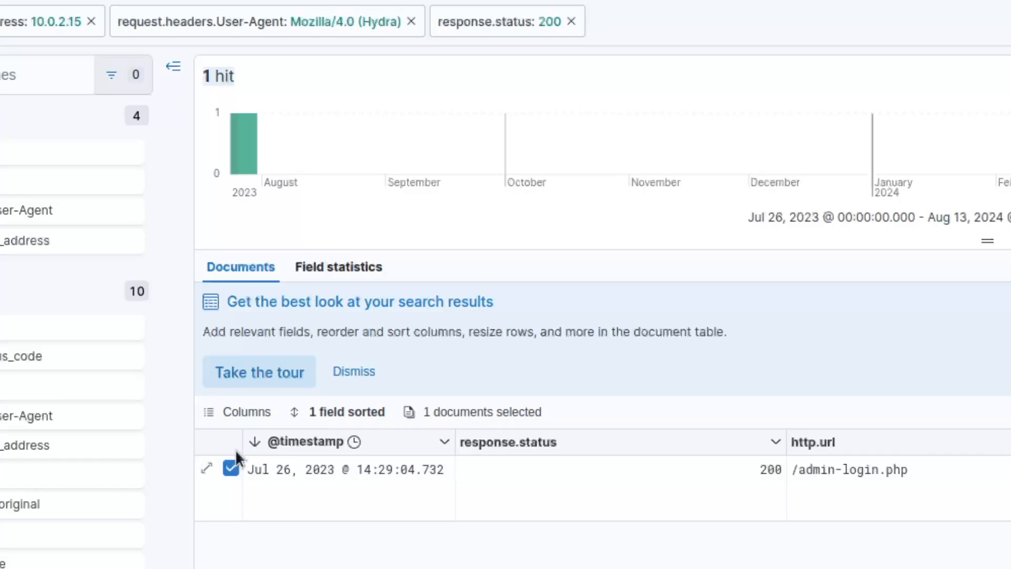
{"action": "left_click", "coordinate": [231, 467]}
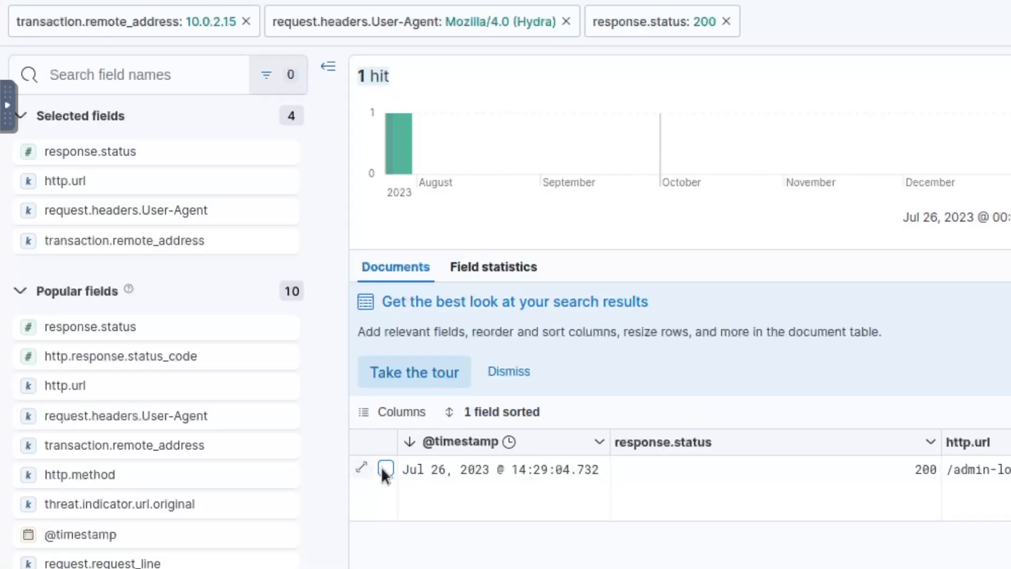
{"action": "left_click", "coordinate": [364, 469]}
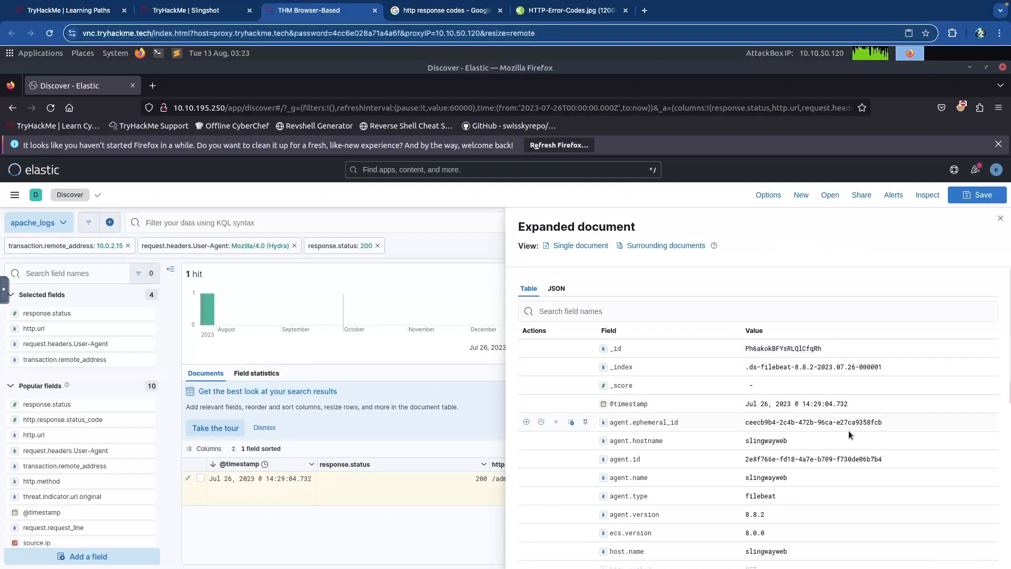
- Examine the expanded document's fields for login credentials, especially the request.headers.Authorization header
{"action": "scroll", "coordinate": [836, 470], "scroll_direction": "down", "scroll_amount": 3}
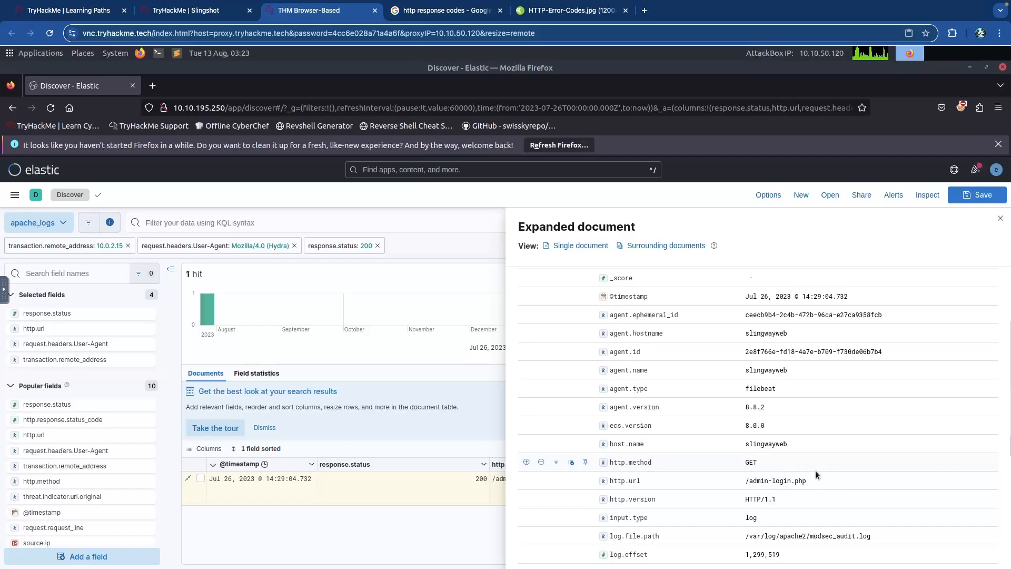
{"action": "scroll", "coordinate": [815, 469], "scroll_direction": "down", "scroll_amount": 3}
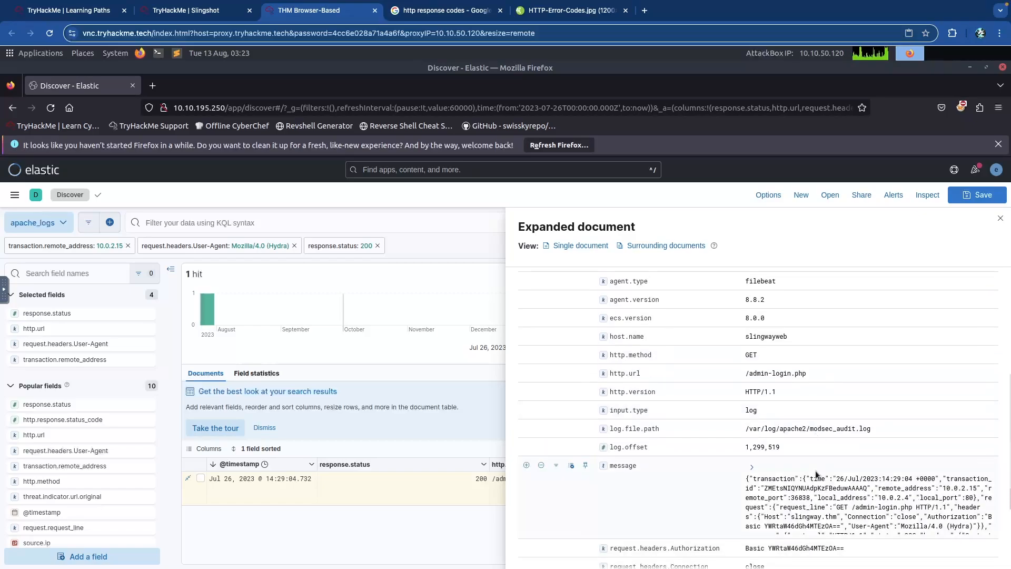
{"action": "scroll", "coordinate": [815, 471], "scroll_direction": "down", "scroll_amount": 1}
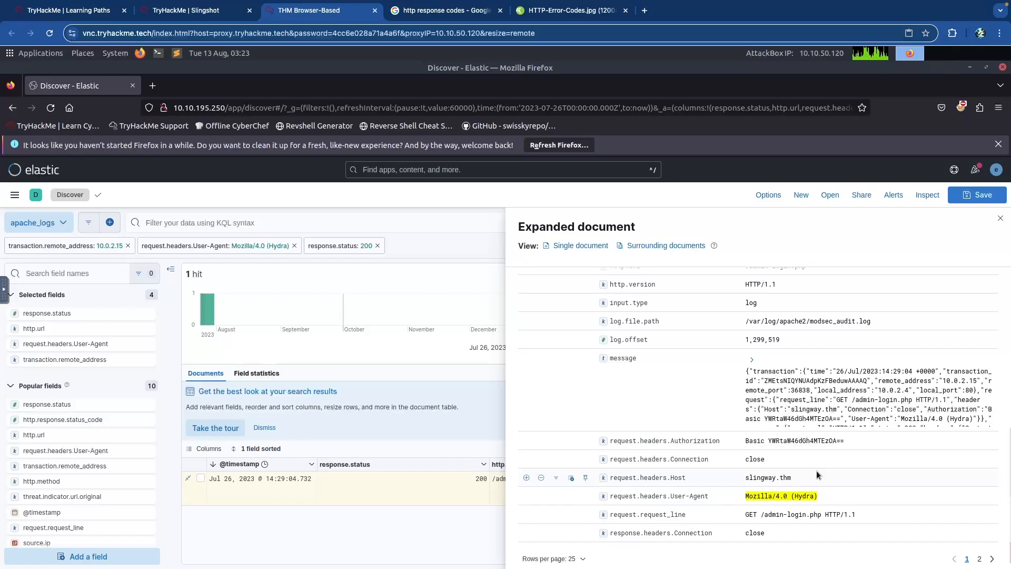
{"action": "scroll", "coordinate": [816, 470], "scroll_direction": "up", "scroll_amount": 5}
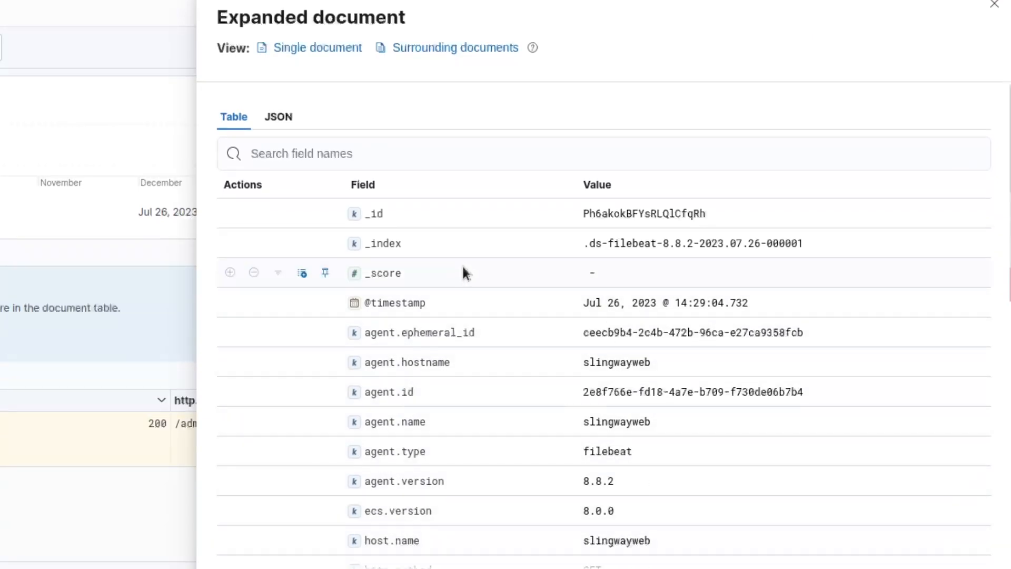
{"action": "scroll", "coordinate": [427, 319], "scroll_direction": "down", "scroll_amount": 6}
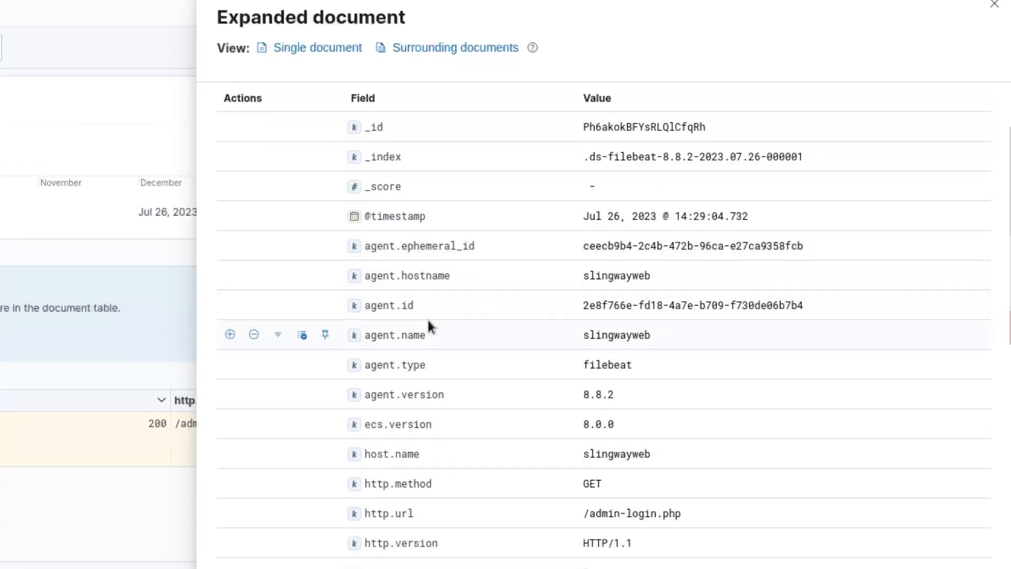
{"action": "scroll", "coordinate": [428, 318], "scroll_direction": "down", "scroll_amount": 3}
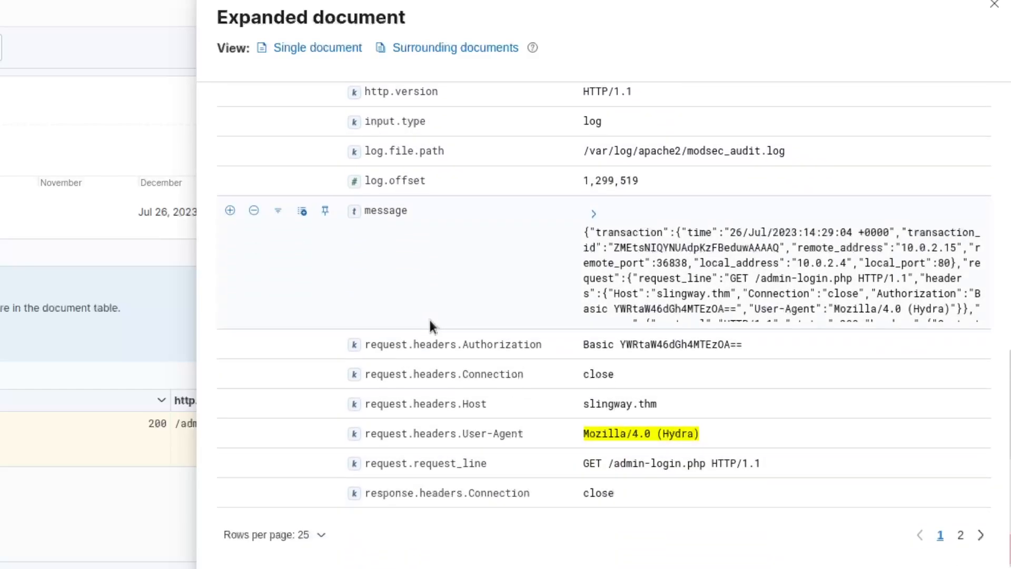
{"action": "double_click", "coordinate": [486, 345]}
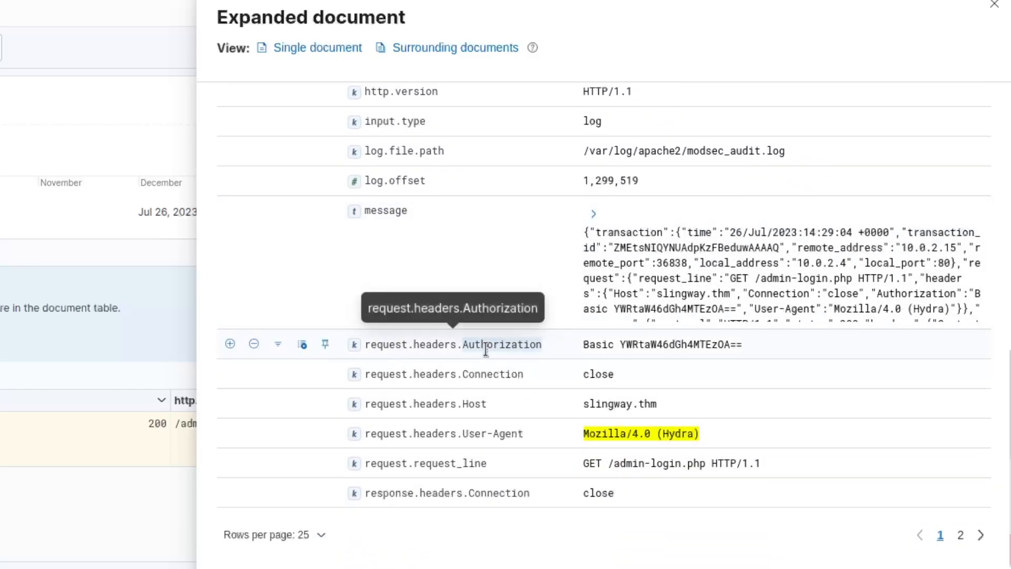
{"action": "left_click", "coordinate": [380, 346]}
{"action": "double_click", "coordinate": [424, 345]}
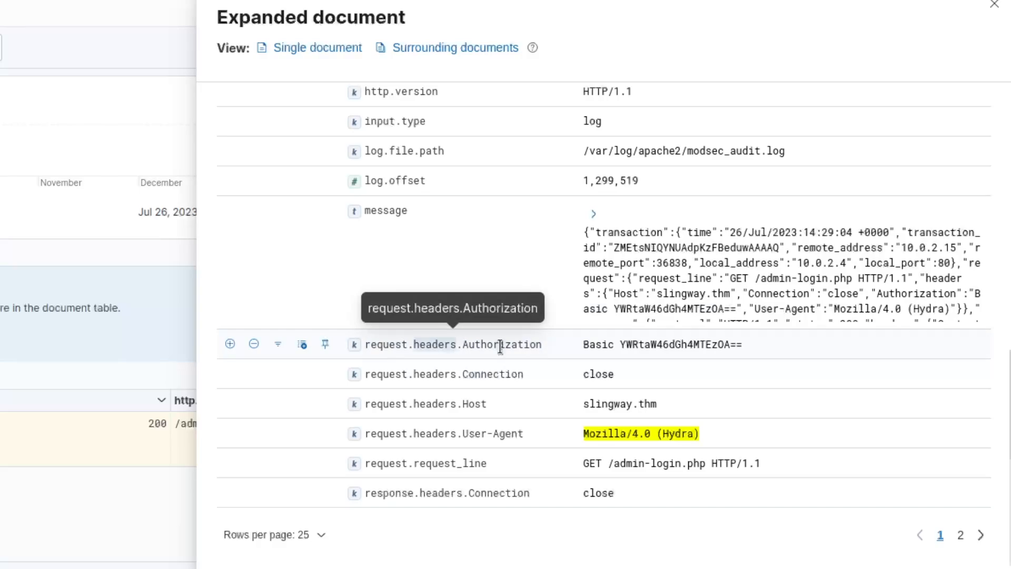
{"action": "double_click", "coordinate": [500, 345]}
- Copy the encoded credential string that follows Basic in the request.headers.Authorization value
{"action": "left_click", "coordinate": [624, 344]}
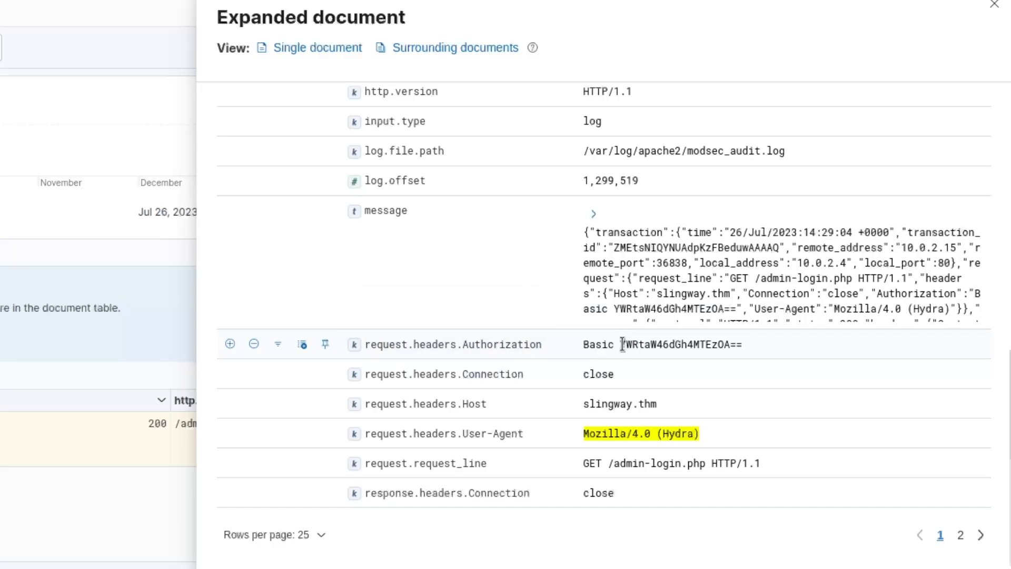
{"action": "left_click_drag", "start_coordinate": [623, 344], "coordinate": [742, 345]}
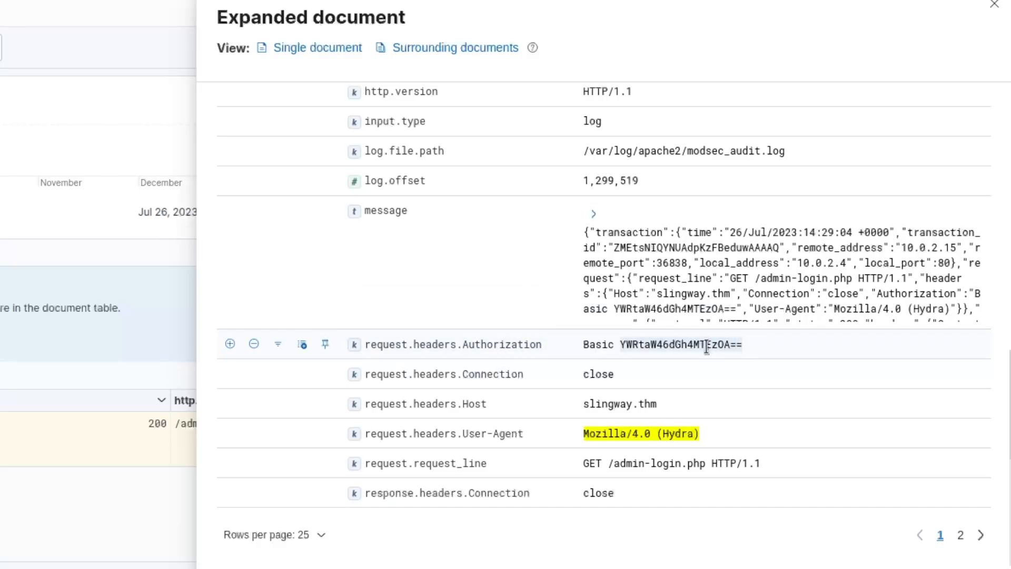
{"action": "right_click", "coordinate": [706, 349]}
{"action": "left_click", "coordinate": [734, 354]}
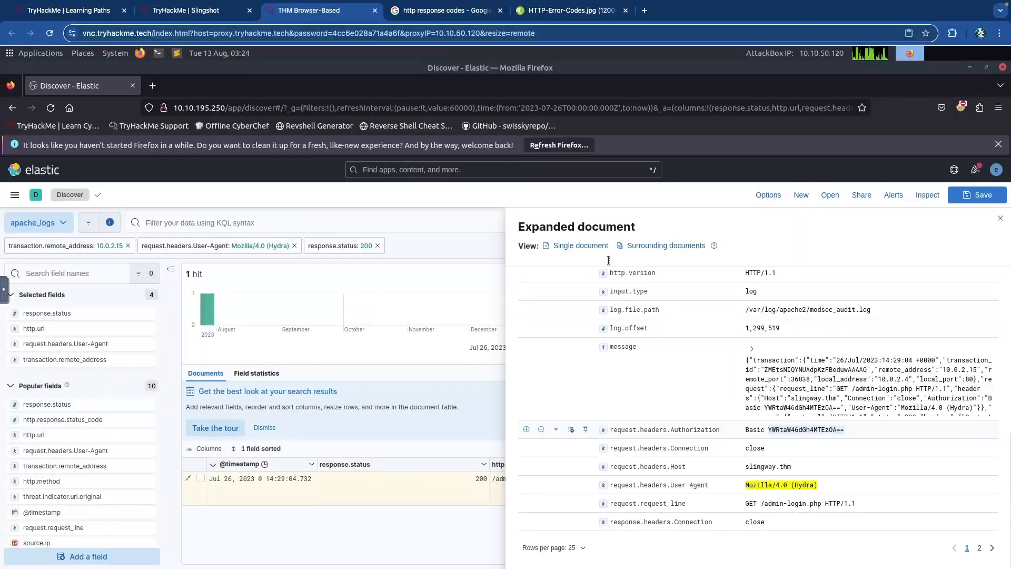
- In the browser tab with the HTTP response codes search, search Google for cyberchef and open the CyberChef web app
{"action": "left_click", "coordinate": [463, 11]}
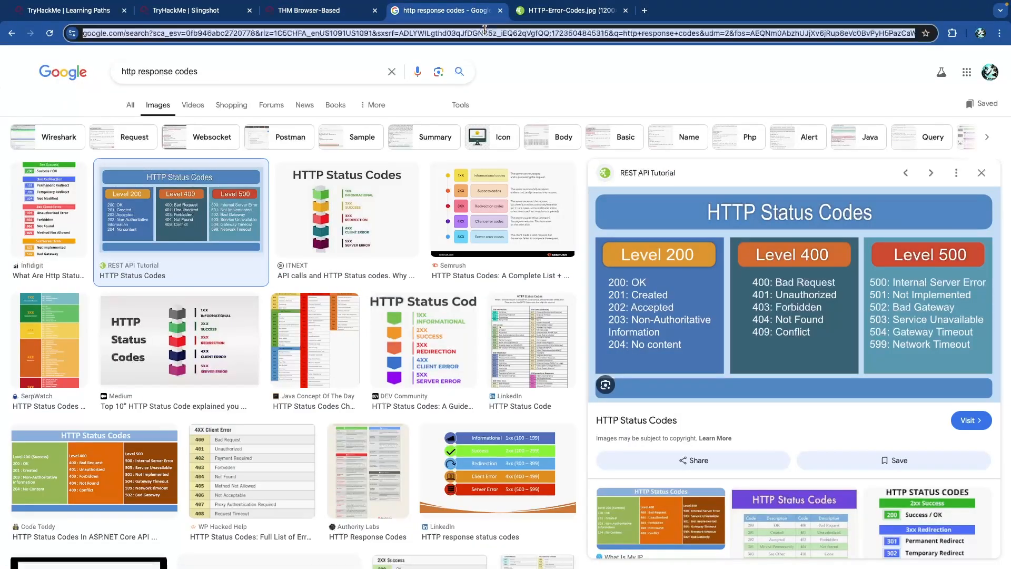
{"action": "type", "text": "cyberchef"}
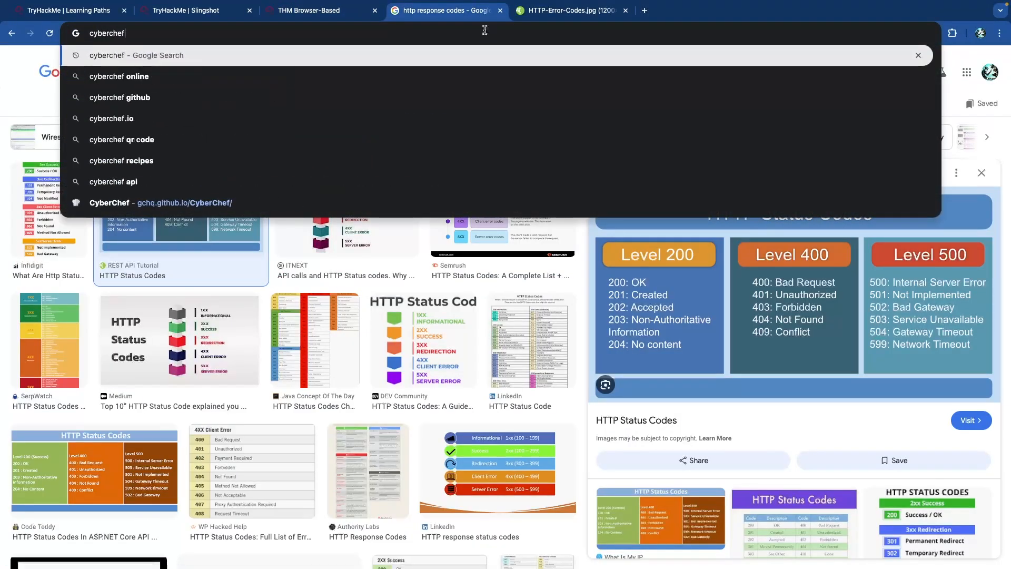
{"action": "key", "text": "Return"}
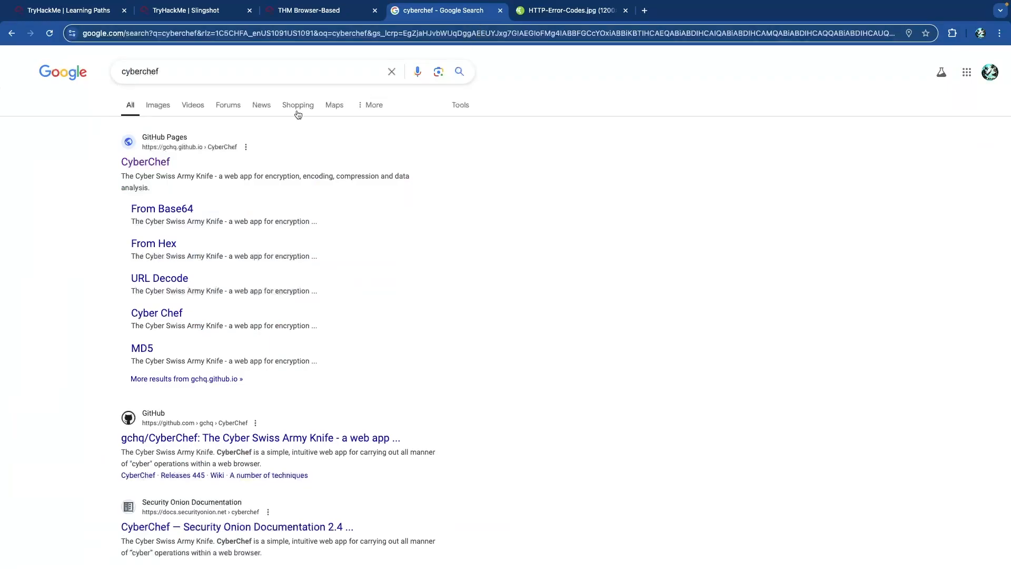
{"action": "left_click", "coordinate": [160, 165]}
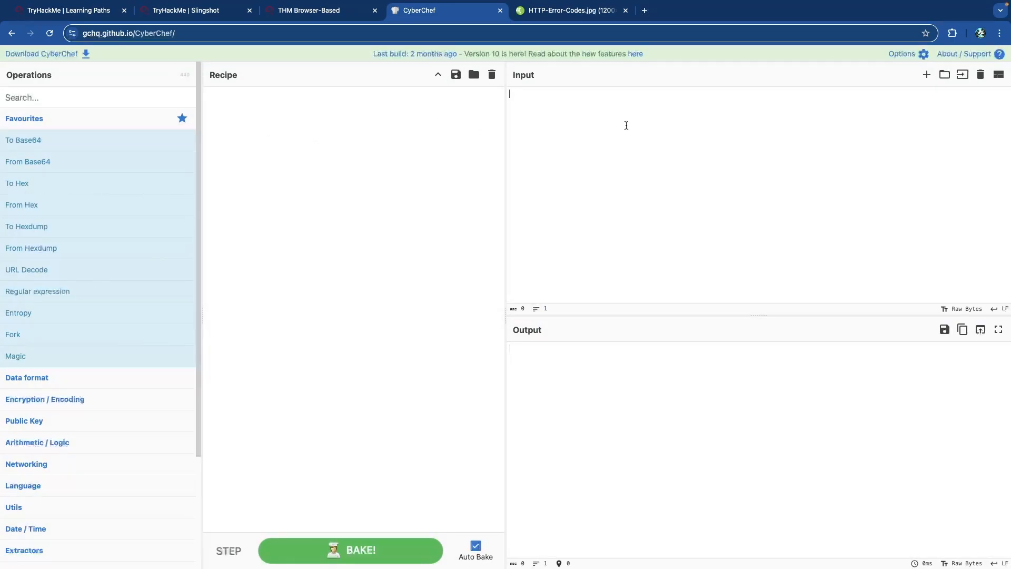
- Paste the encoded authorization string as the input and add the Magic operation to the recipe
{"action": "key", "text": "super+v"}
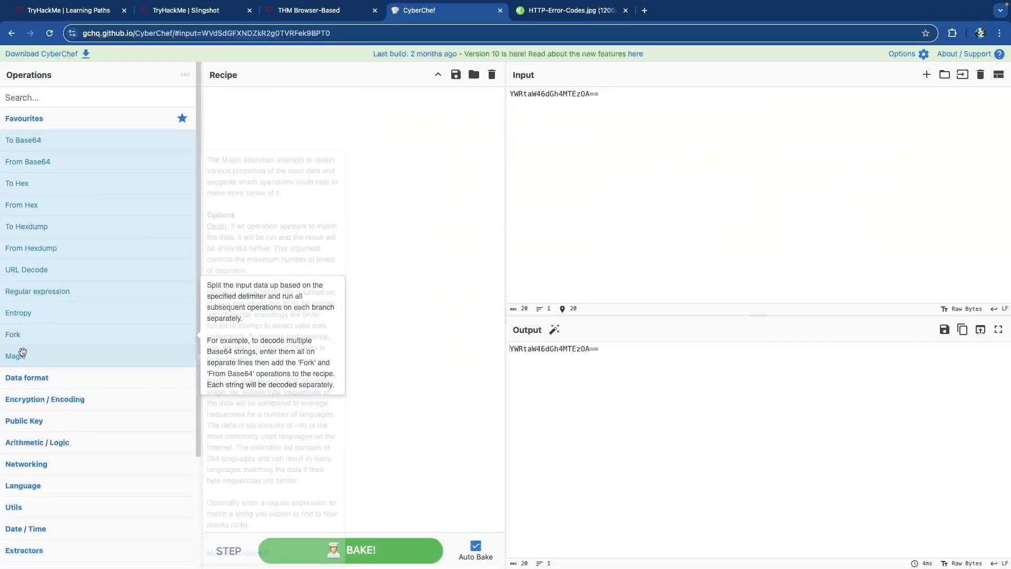
{"action": "left_click_drag", "start_coordinate": [53, 315], "coordinate": [313, 204]}
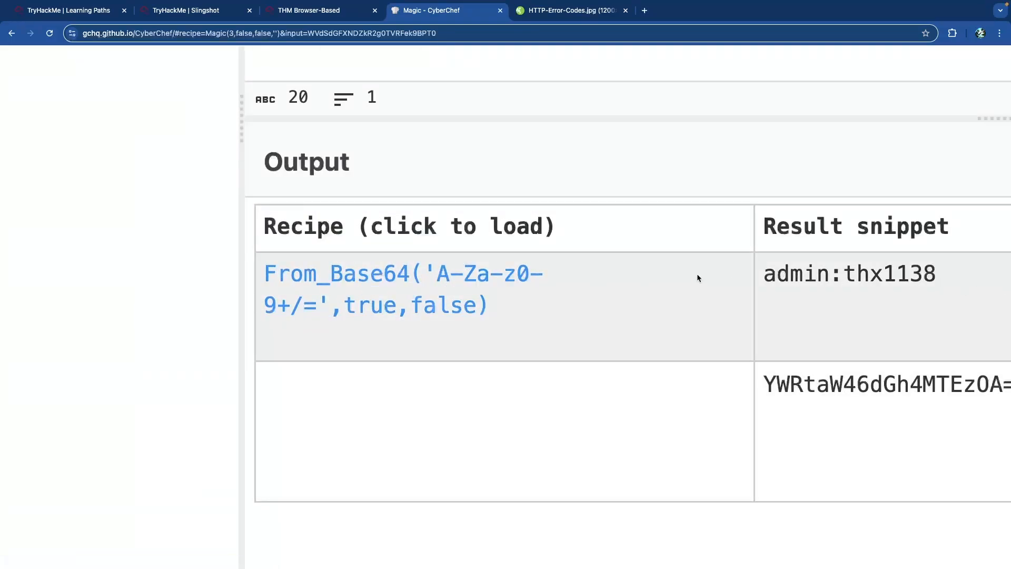
- Copy the decoded username:password pair from the From_Base64 row's result snippet
{"action": "scroll", "coordinate": [698, 277], "scroll_direction": "right", "scroll_amount": 8}
{"action": "scroll", "coordinate": [697, 278], "scroll_direction": "right", "scroll_amount": 5}
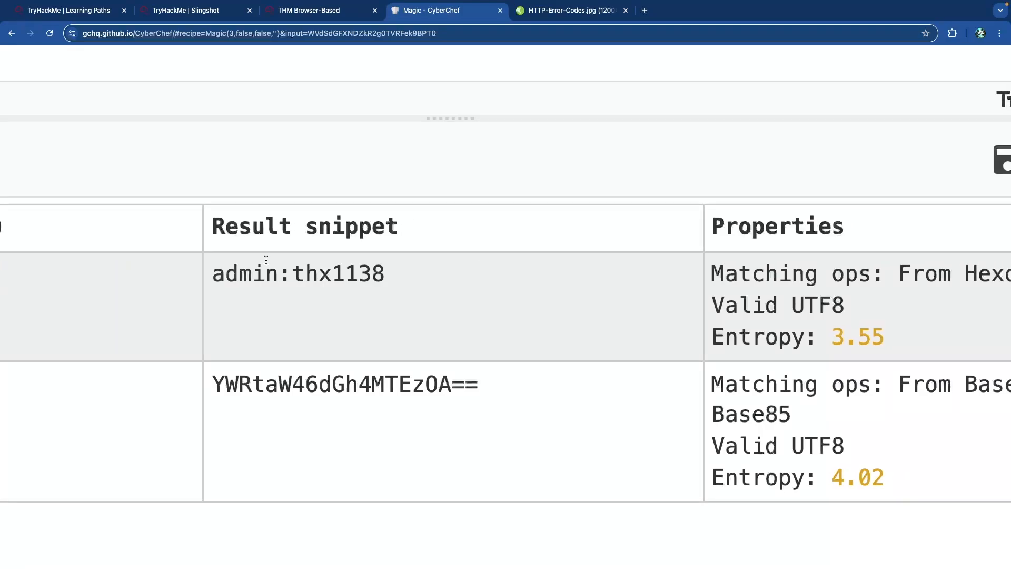
{"action": "double_click", "coordinate": [246, 273]}
{"action": "left_click", "coordinate": [315, 276]}
{"action": "left_click_drag", "start_coordinate": [297, 276], "coordinate": [213, 276]}
{"action": "left_click", "coordinate": [370, 276]}
{"action": "right_click", "coordinate": [246, 272]}
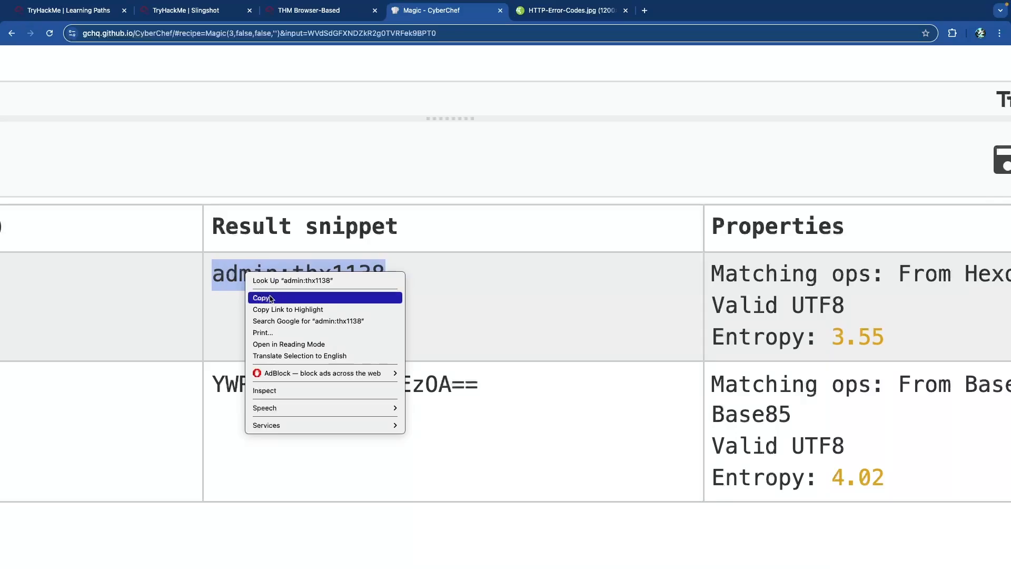
{"action": "left_click", "coordinate": [279, 297]}
{"action": "key", "text": "ctrl+0"}
- Switch to the TryHackMe Slingshot room and submit the copied credentials as the answer to the admin page username:password question
{"action": "left_click", "coordinate": [200, 10]}
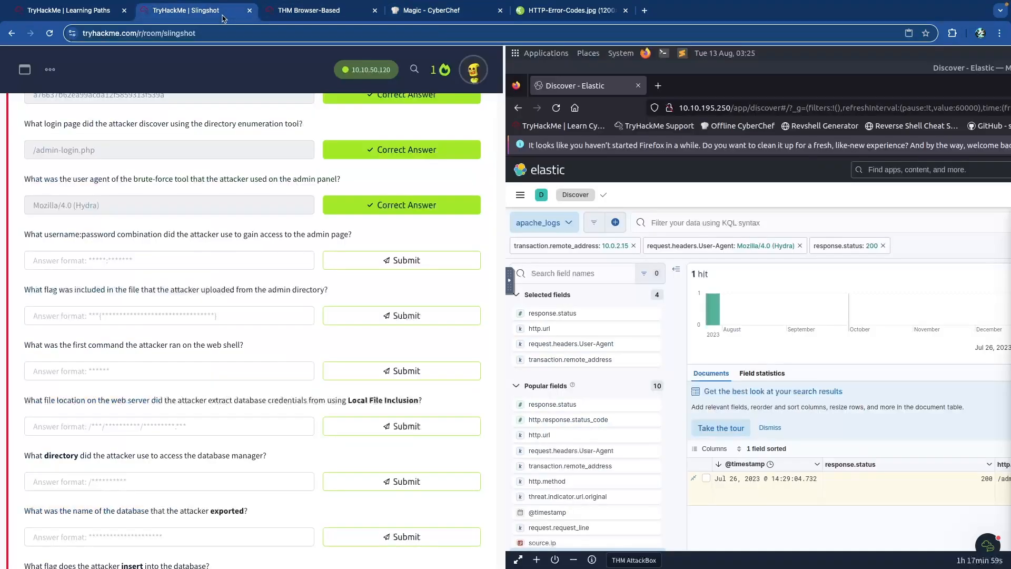
{"action": "left_click", "coordinate": [161, 254]}
{"action": "key", "text": "ctrl+v"}
{"action": "key", "text": "Return"}
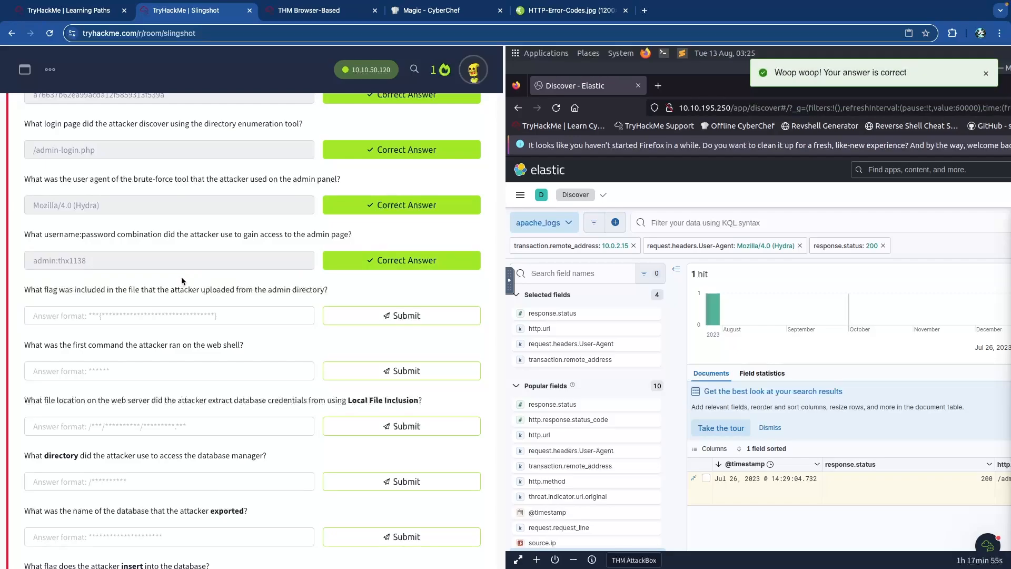
- Read the next question about the flag in the file the attacker uploaded from the admin directory
{"action": "scroll", "coordinate": [209, 286], "scroll_direction": "down", "scroll_amount": 2}
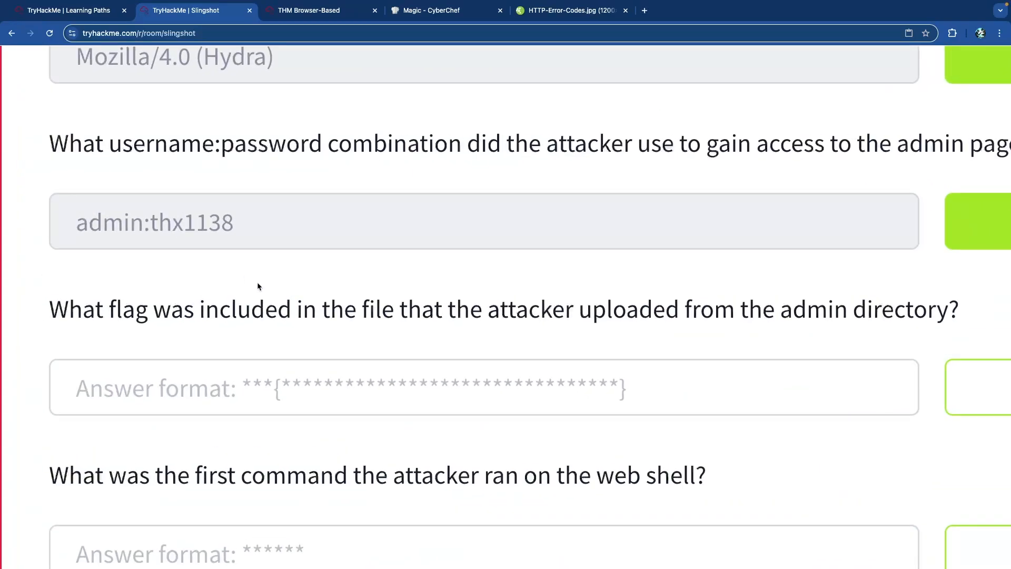
{"action": "scroll", "coordinate": [260, 284], "scroll_direction": "down", "scroll_amount": 3}
{"action": "scroll", "coordinate": [260, 285], "scroll_direction": "down", "scroll_amount": 2}
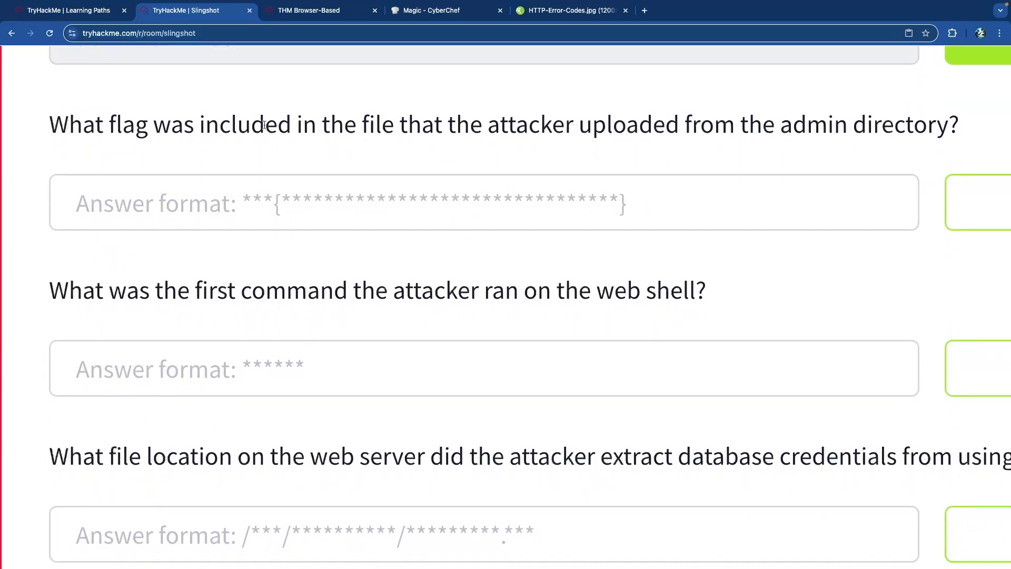
{"action": "double_click", "coordinate": [620, 133]}
{"action": "double_click", "coordinate": [813, 125]}
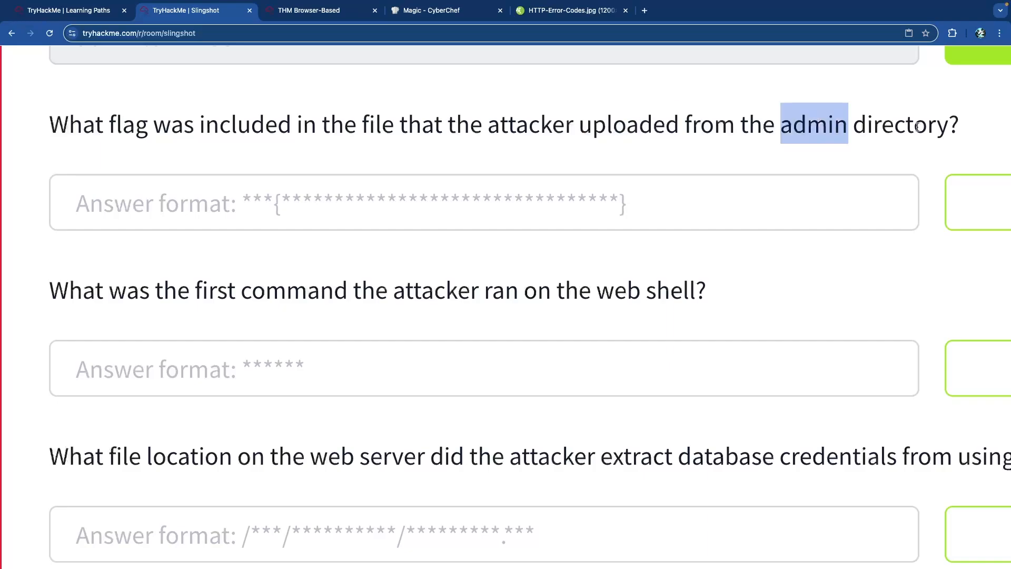
- Return to Elastic Discover, close the expanded document and remove the response.status and request.headers.User-Agent filters
{"action": "left_click", "coordinate": [313, 11]}
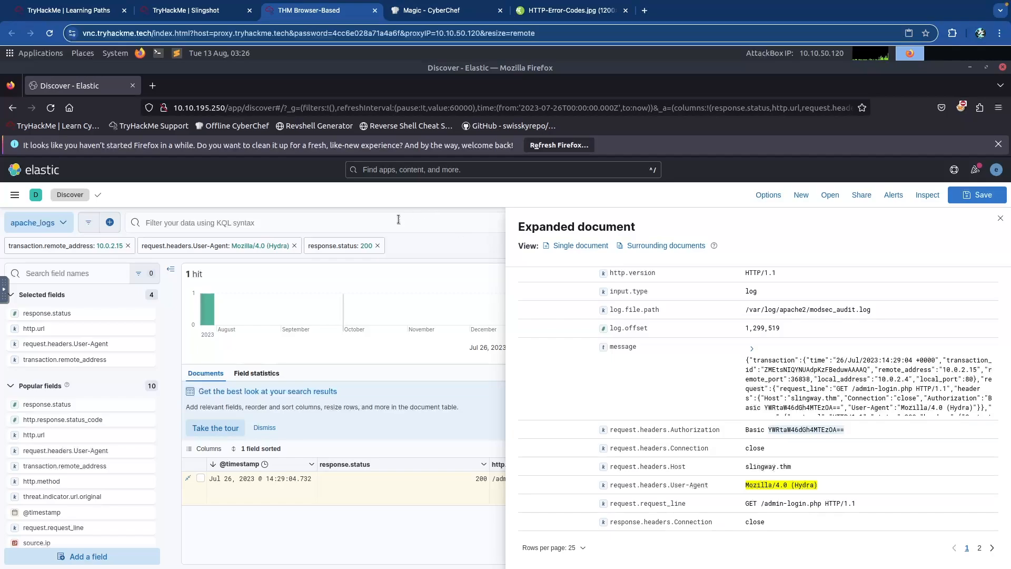
{"action": "left_click", "coordinate": [316, 230]}
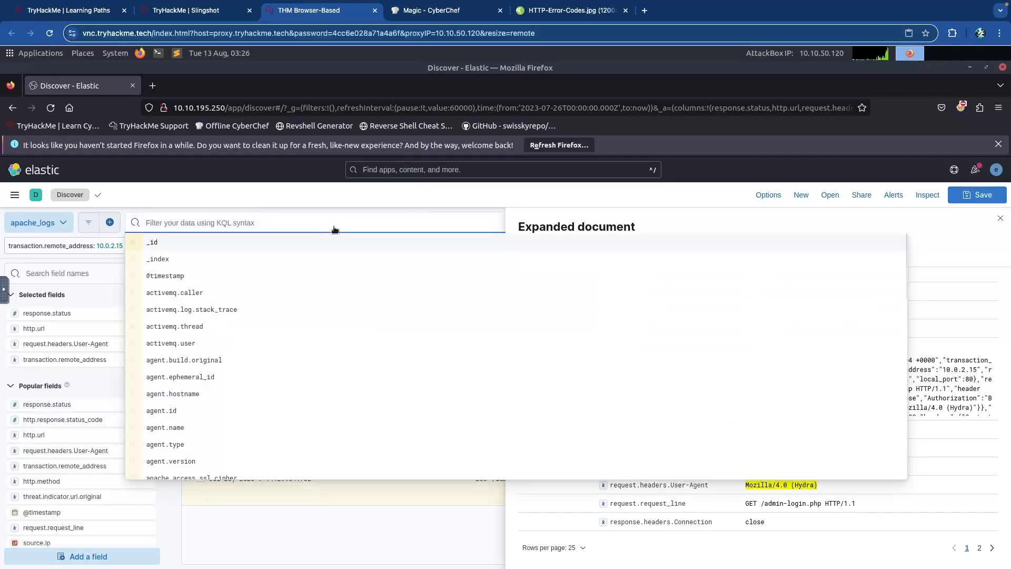
{"action": "left_click", "coordinate": [119, 237]}
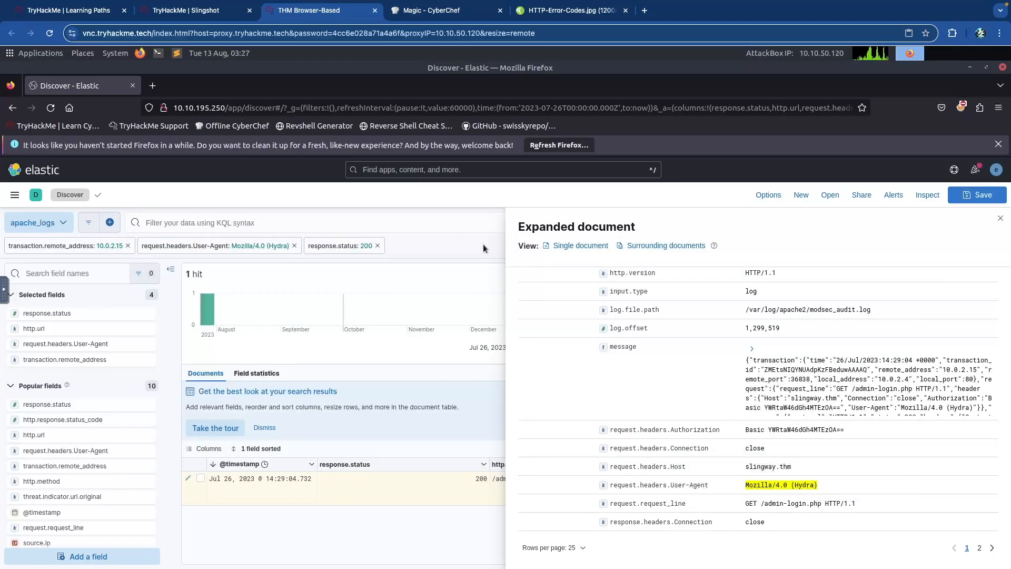
{"action": "left_click", "coordinate": [1001, 219]}
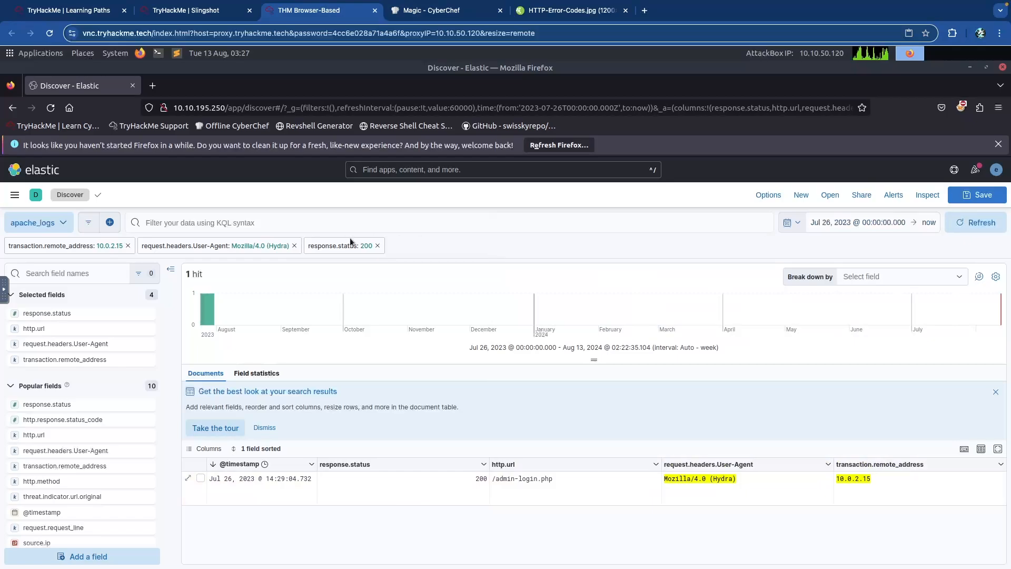
{"action": "left_click", "coordinate": [378, 245]}
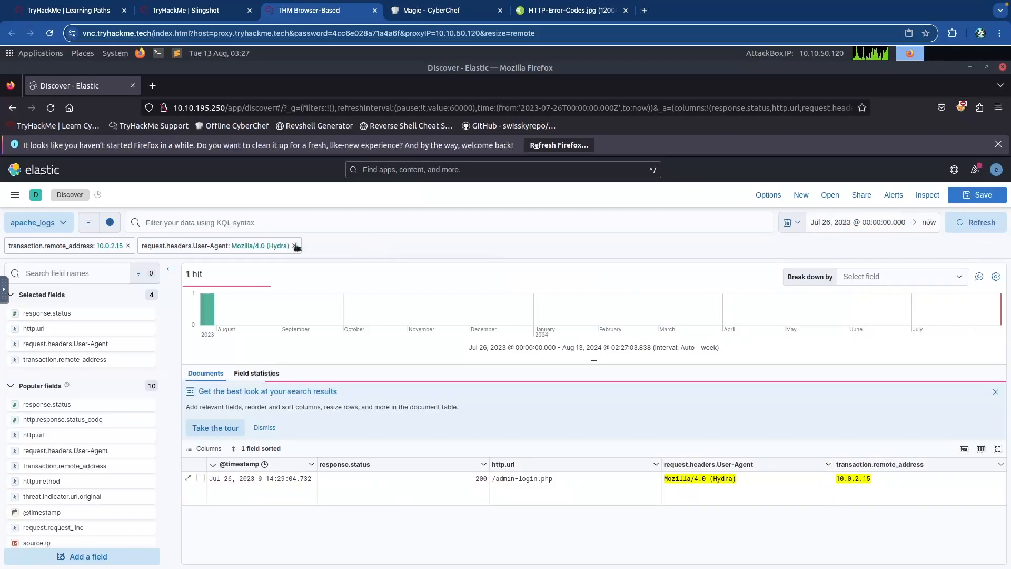
{"action": "left_click", "coordinate": [294, 245]}
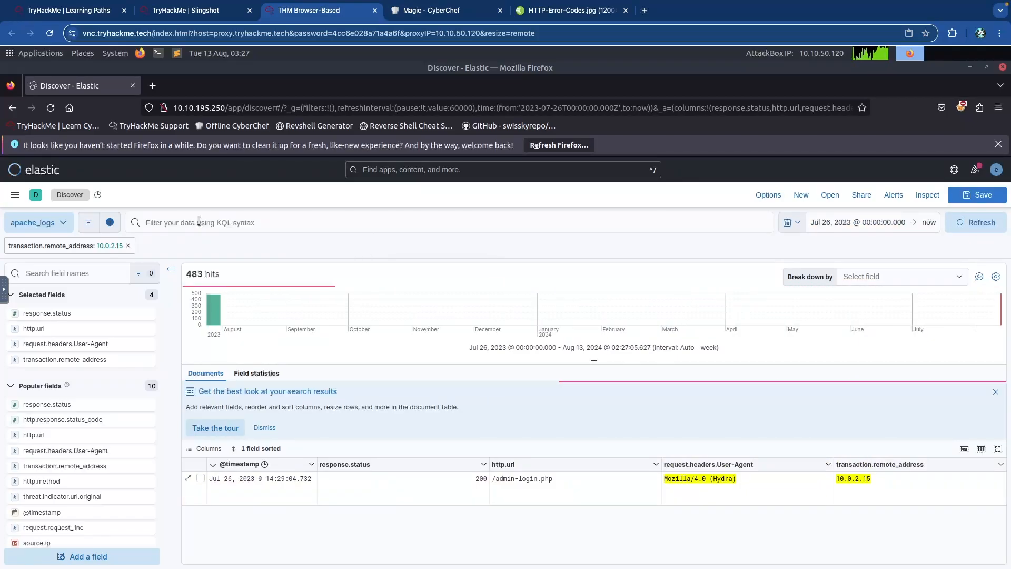
- Filter the Apache logs with the KQL query http.url:/admin* and dismiss the search results tour banner
{"action": "left_click", "coordinate": [218, 222]}
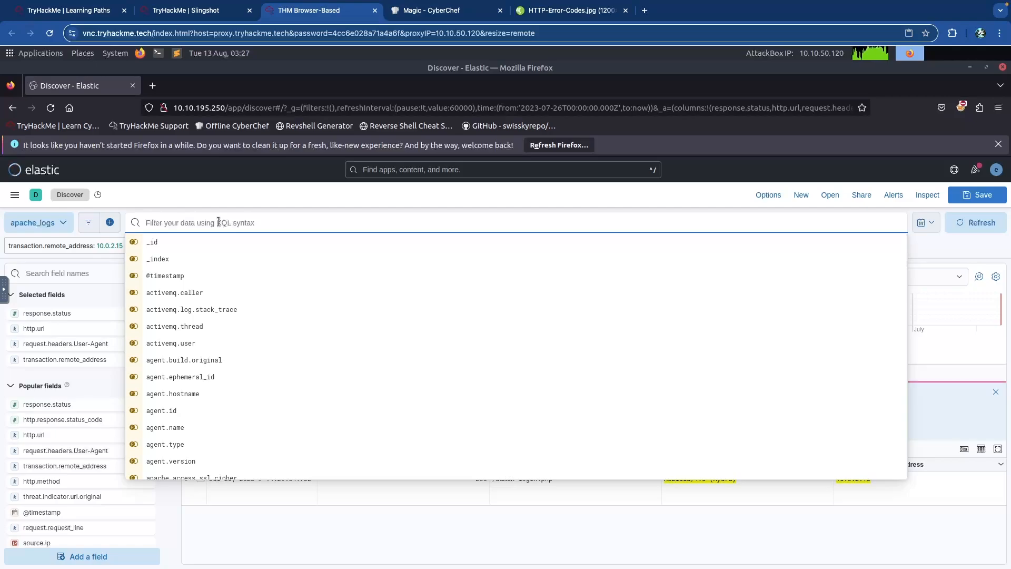
{"action": "type", "text": "http"}
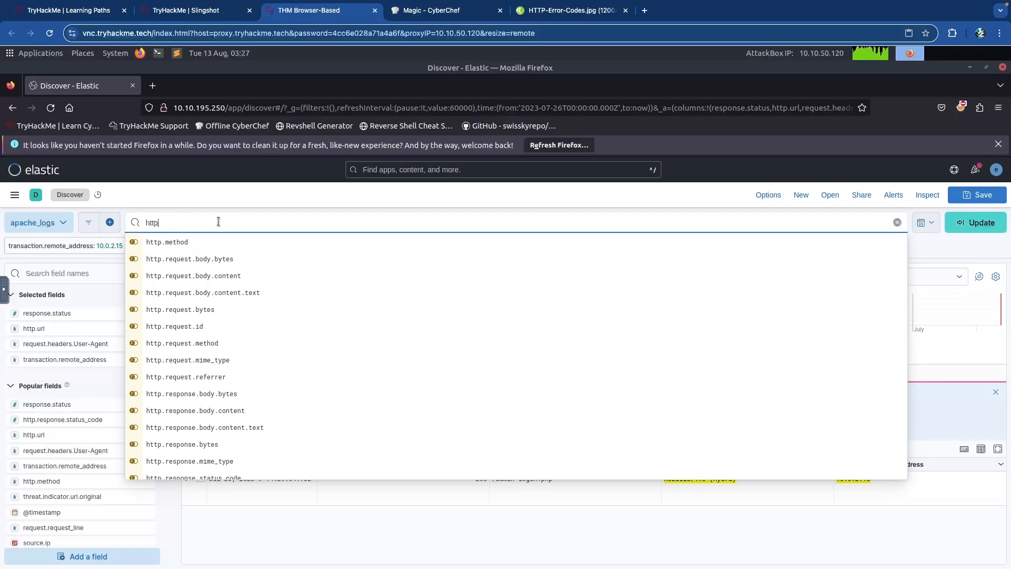
{"action": "type", "text": ".url"}
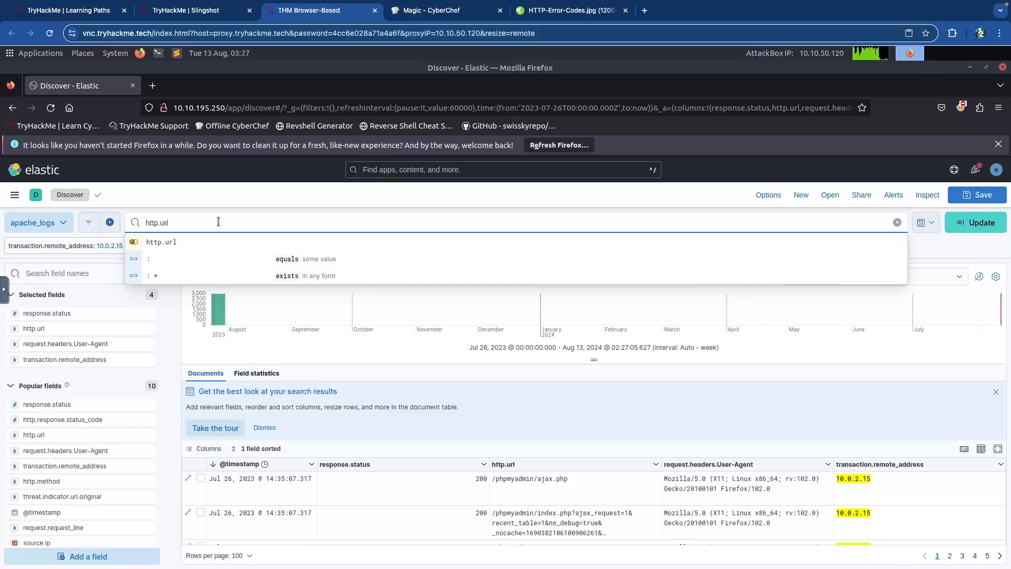
{"action": "type", "text": ":"}
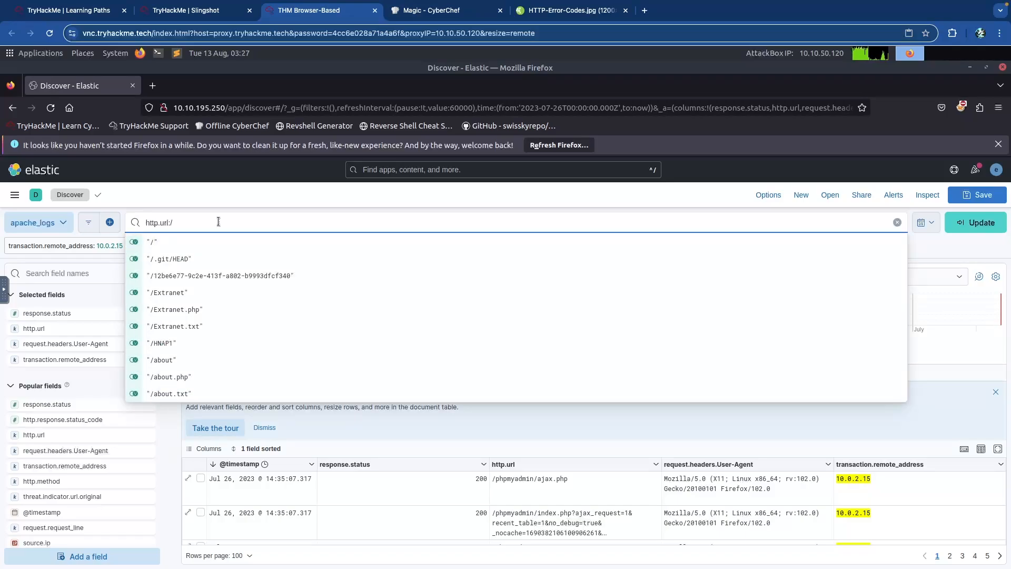
{"action": "type", "text": "/admin"}
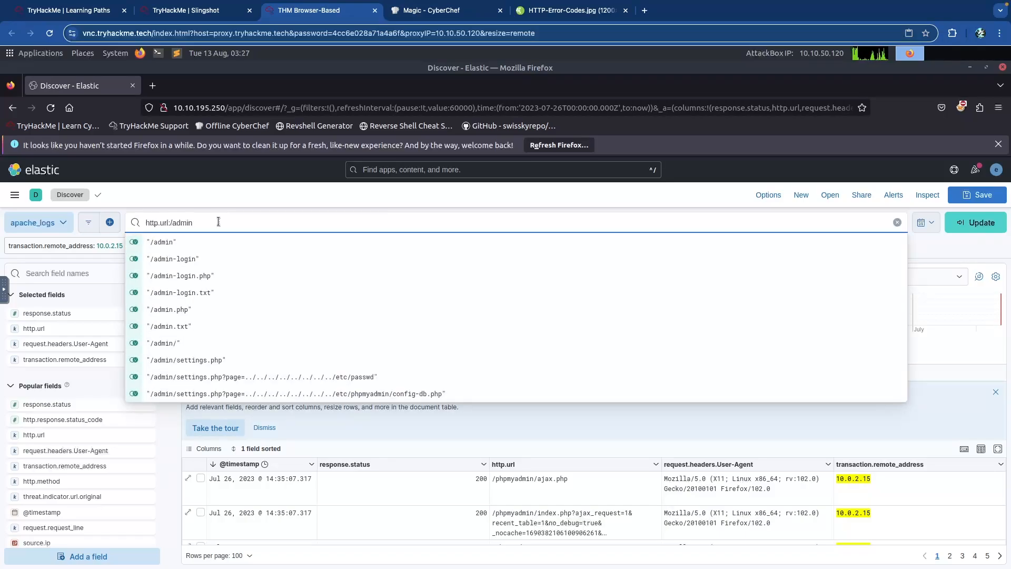
{"action": "type", "text": "&"}
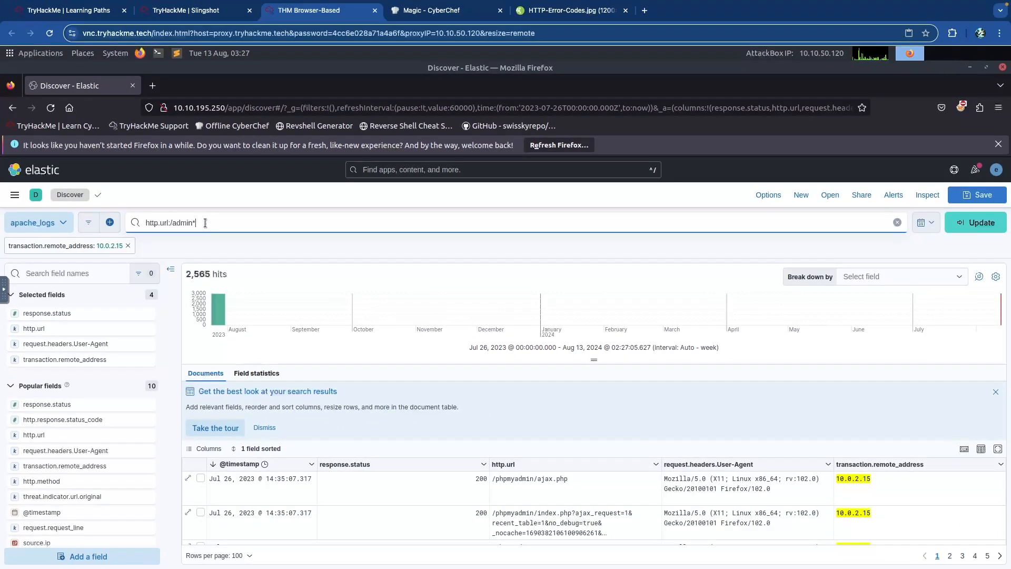
{"action": "key", "text": "Return"}
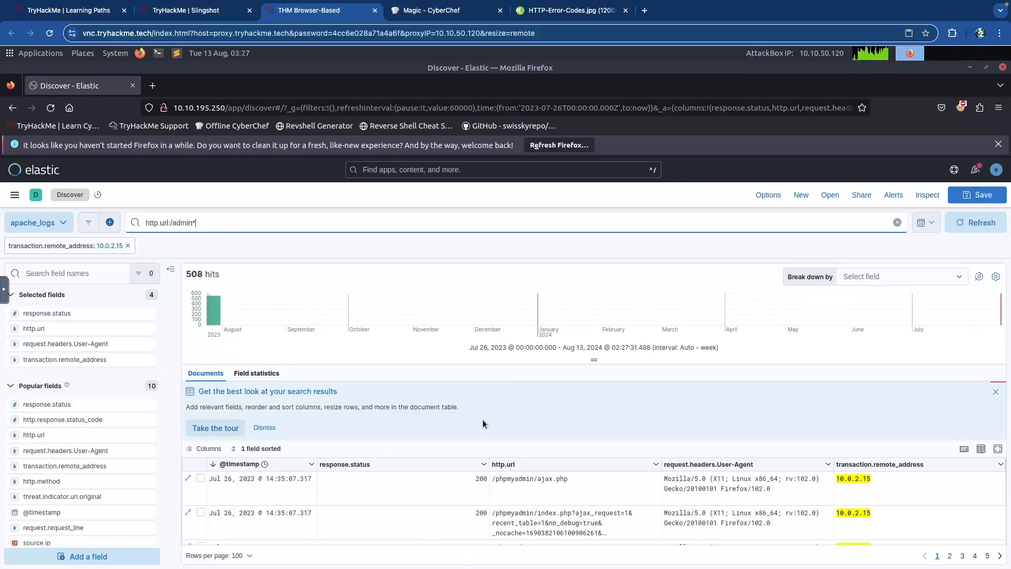
{"action": "left_click", "coordinate": [996, 392]}
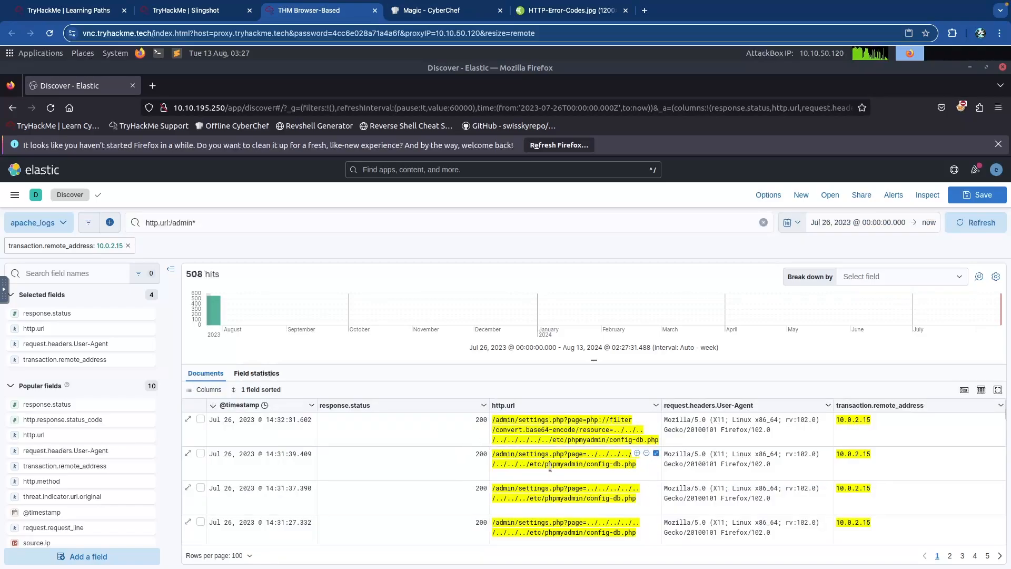
- Find the /admin/upload.php?action=upload request among the filtered log entries and open its expanded document
{"action": "scroll", "coordinate": [551, 466], "scroll_direction": "down", "scroll_amount": 1}
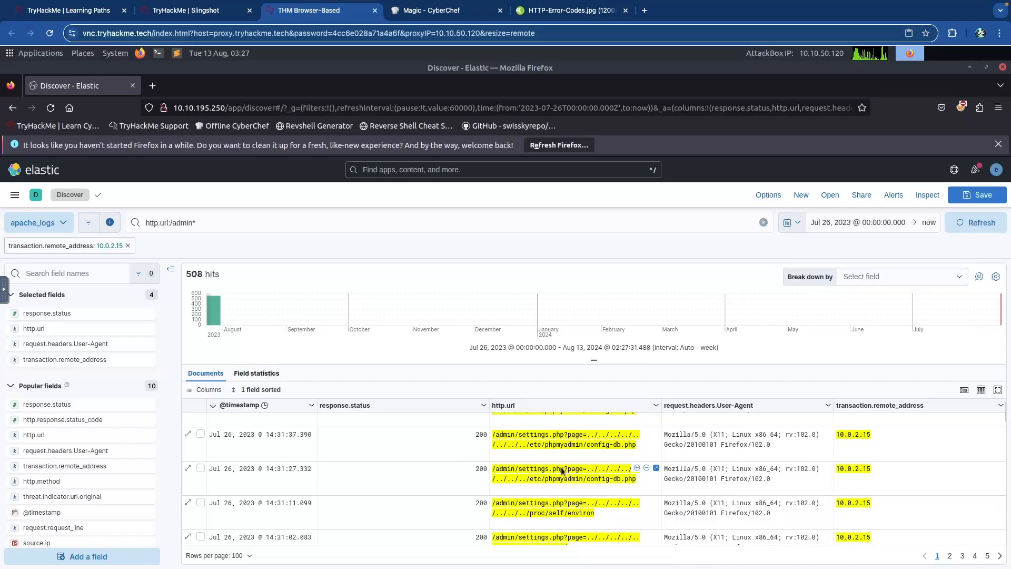
{"action": "scroll", "coordinate": [563, 470], "scroll_direction": "down", "scroll_amount": 3}
{"action": "scroll", "coordinate": [570, 468], "scroll_direction": "down", "scroll_amount": 4}
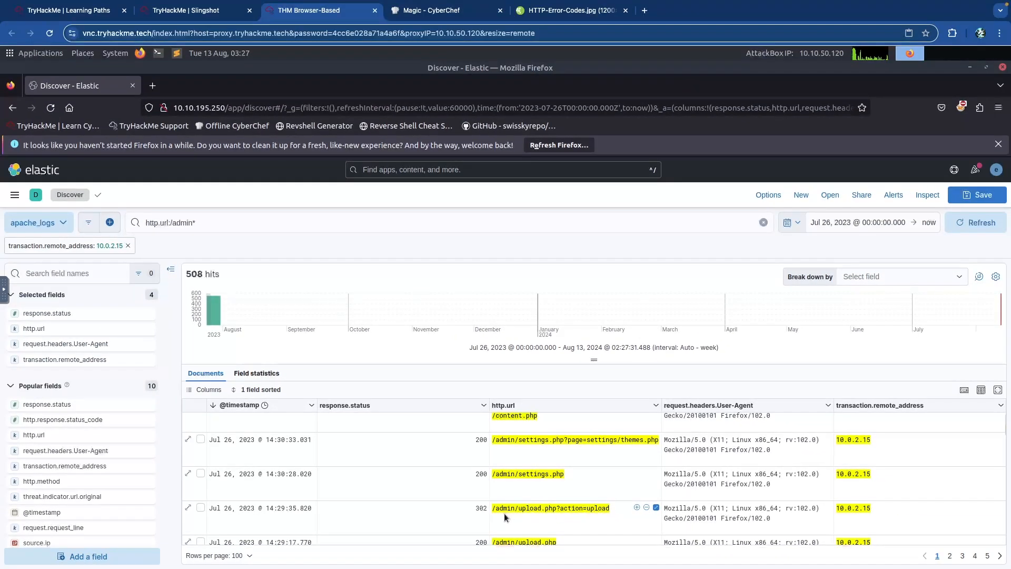
{"action": "scroll", "coordinate": [506, 513], "scroll_direction": "down", "scroll_amount": 3}
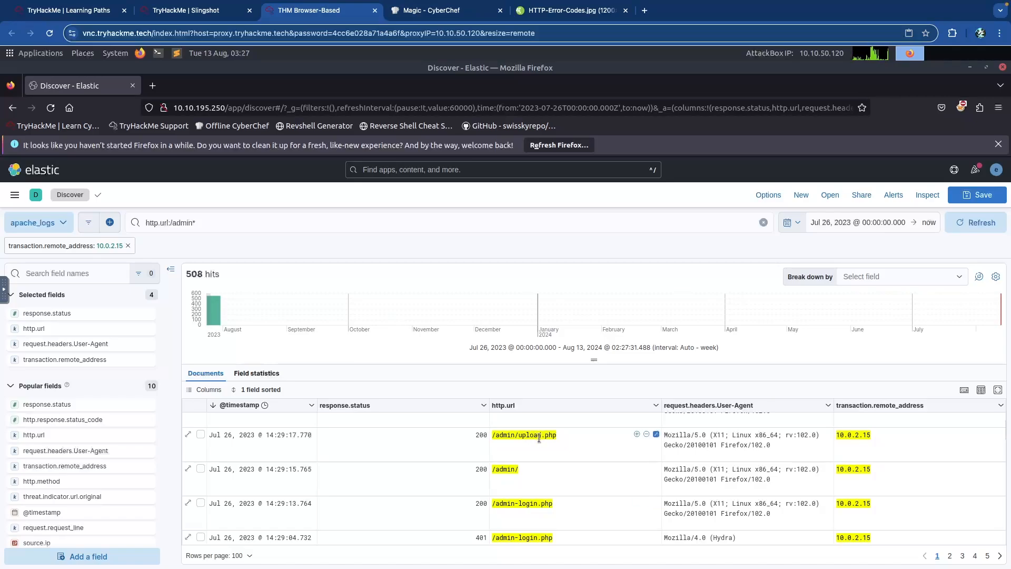
{"action": "scroll", "coordinate": [539, 437], "scroll_direction": "up", "scroll_amount": 2}
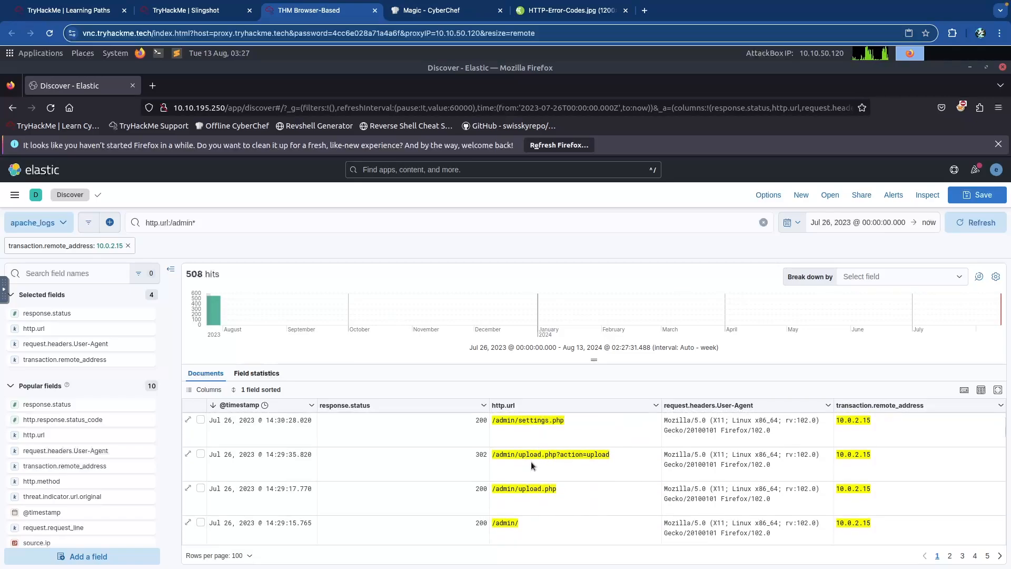
{"action": "left_click", "coordinate": [187, 455]}
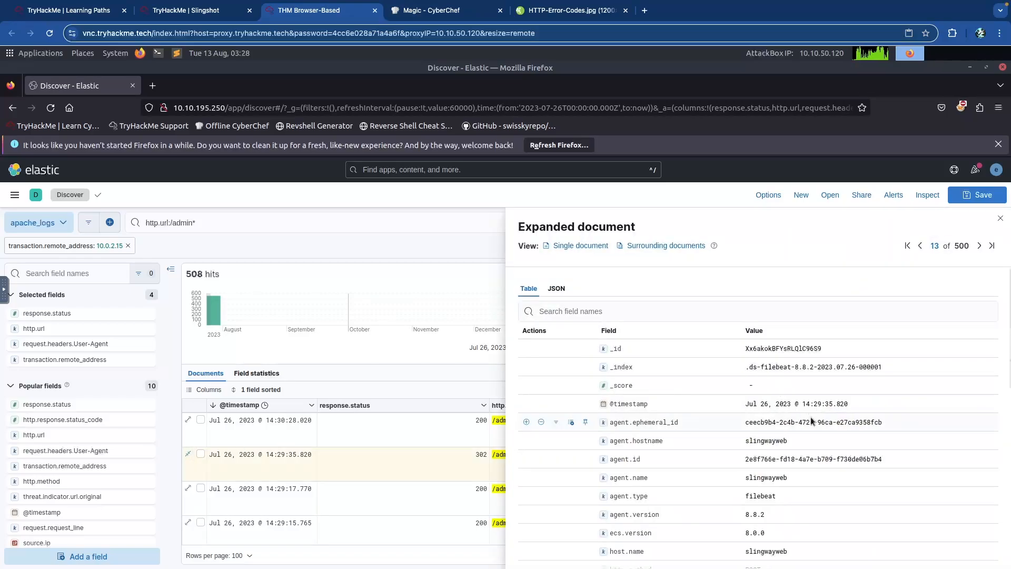
- Expand the upload document's request.body value and copy the THM flag from the comment in the PHP code
{"action": "scroll", "coordinate": [810, 416], "scroll_direction": "down", "scroll_amount": 6}
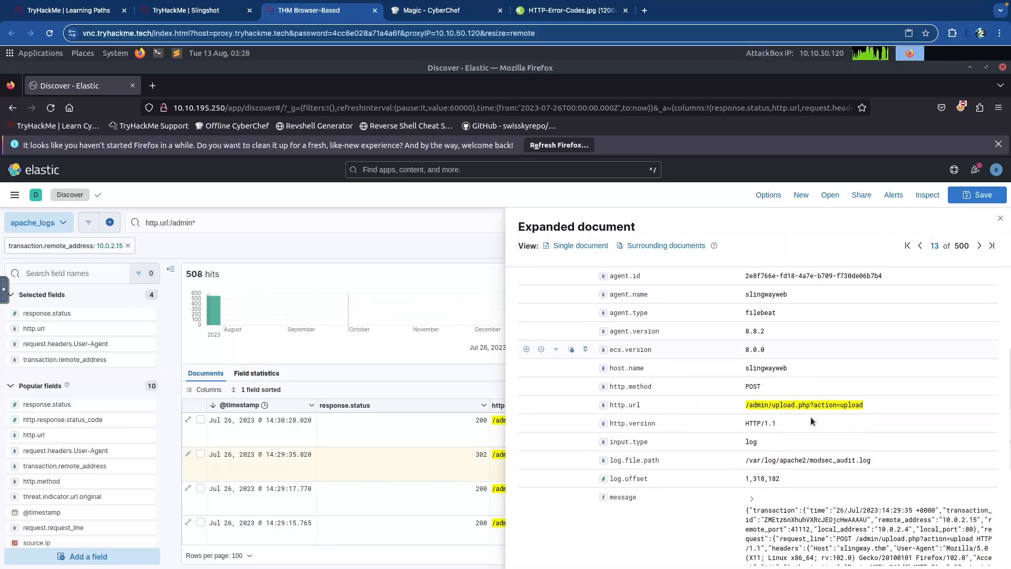
{"action": "scroll", "coordinate": [810, 416], "scroll_direction": "down", "scroll_amount": 2}
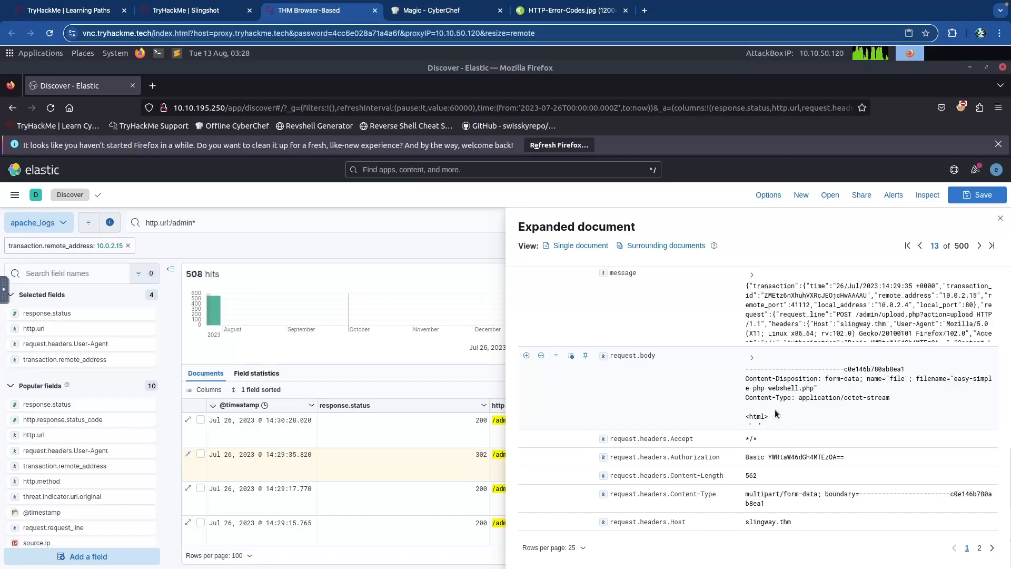
{"action": "left_click", "coordinate": [751, 303]}
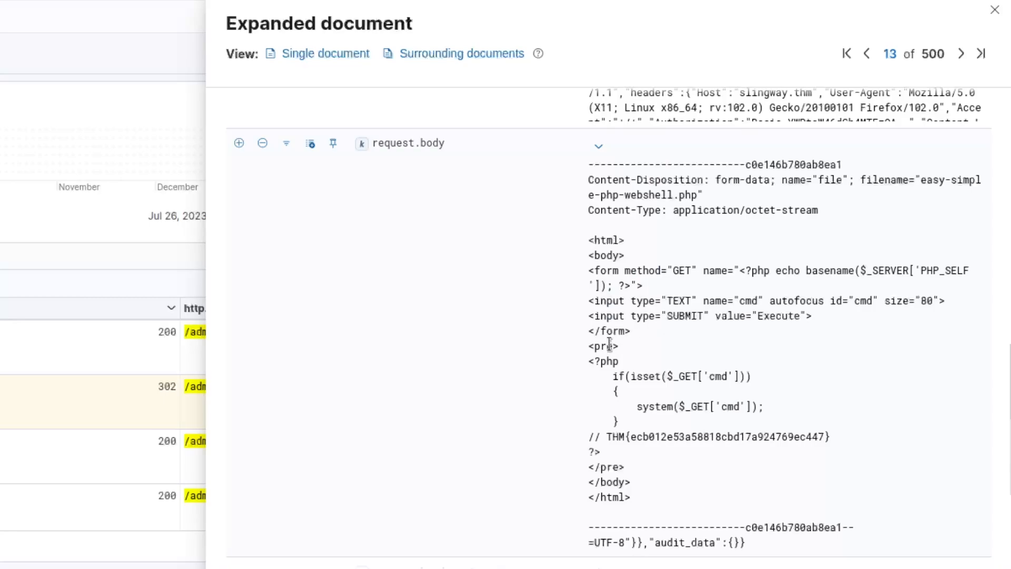
{"action": "left_click_drag", "start_coordinate": [589, 362], "coordinate": [660, 386]}
{"action": "left_click", "coordinate": [661, 385]}
{"action": "scroll", "coordinate": [619, 400], "scroll_direction": "down", "scroll_amount": 2}
{"action": "left_click_drag", "start_coordinate": [607, 352], "coordinate": [830, 355]}
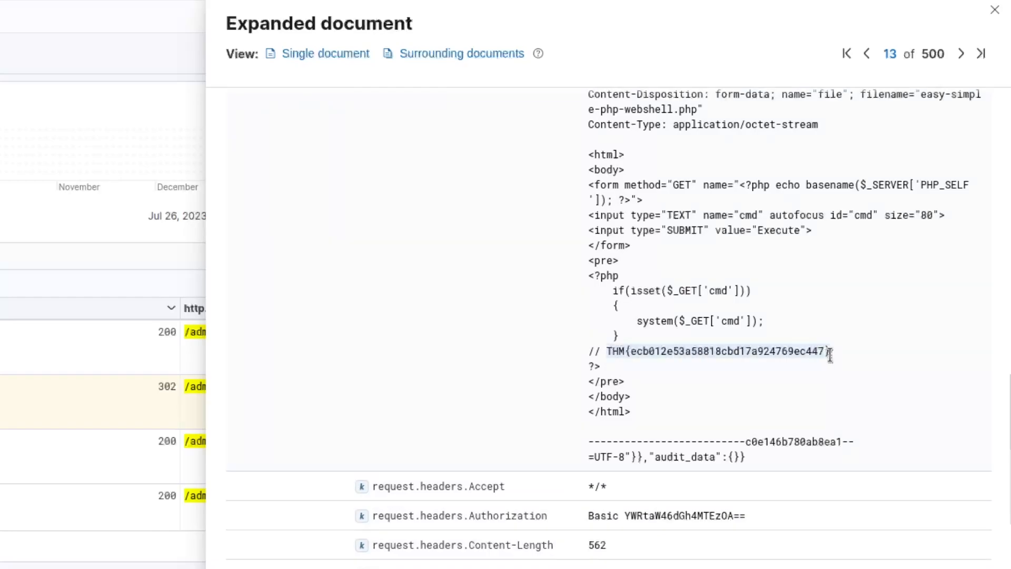
{"action": "right_click", "coordinate": [719, 356]}
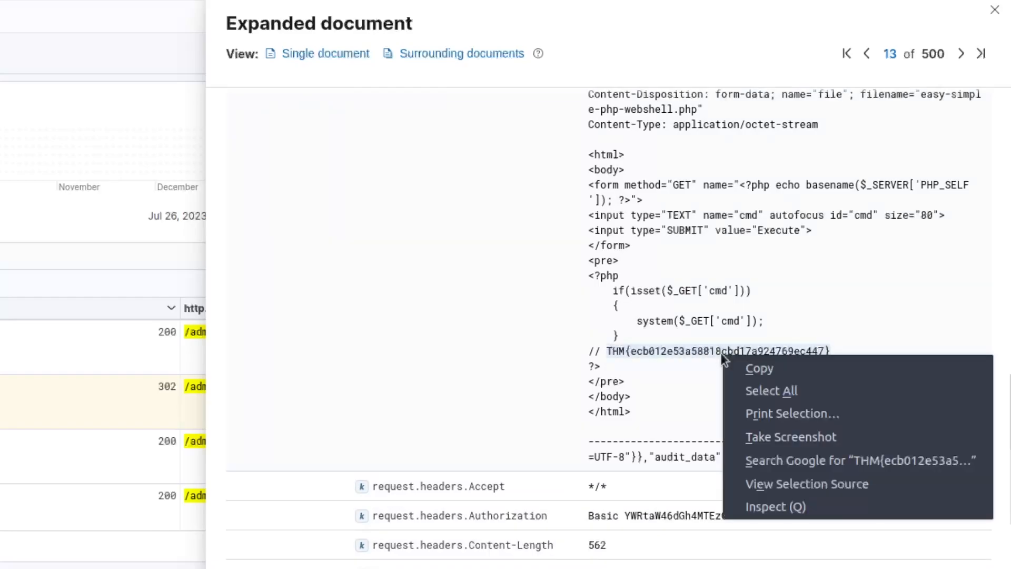
{"action": "left_click", "coordinate": [766, 365]}
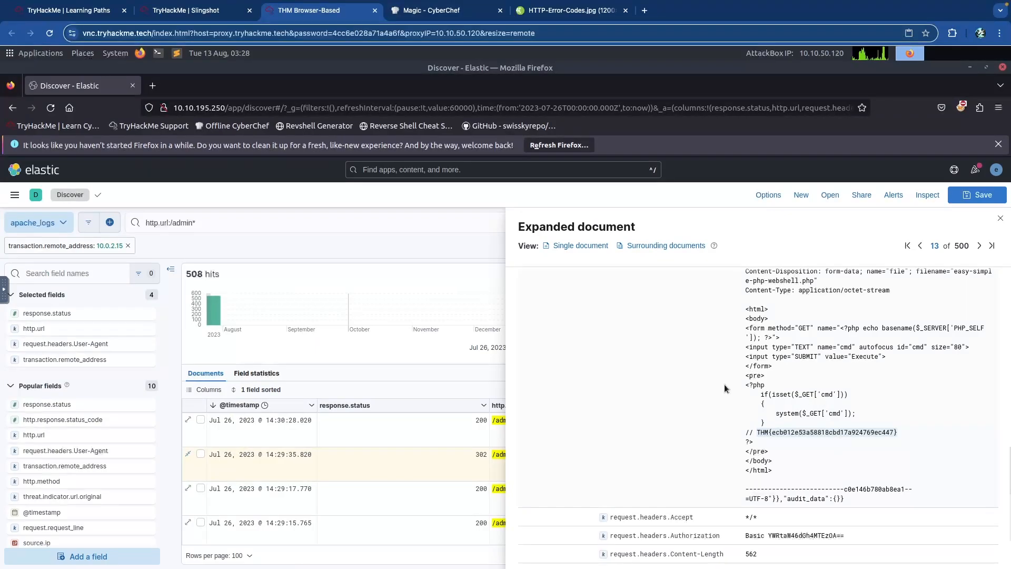
- Switch to the TryHackMe Slingshot room and submit the copied flag as the answer to the admin directory upload question
{"action": "left_click", "coordinate": [196, 11]}
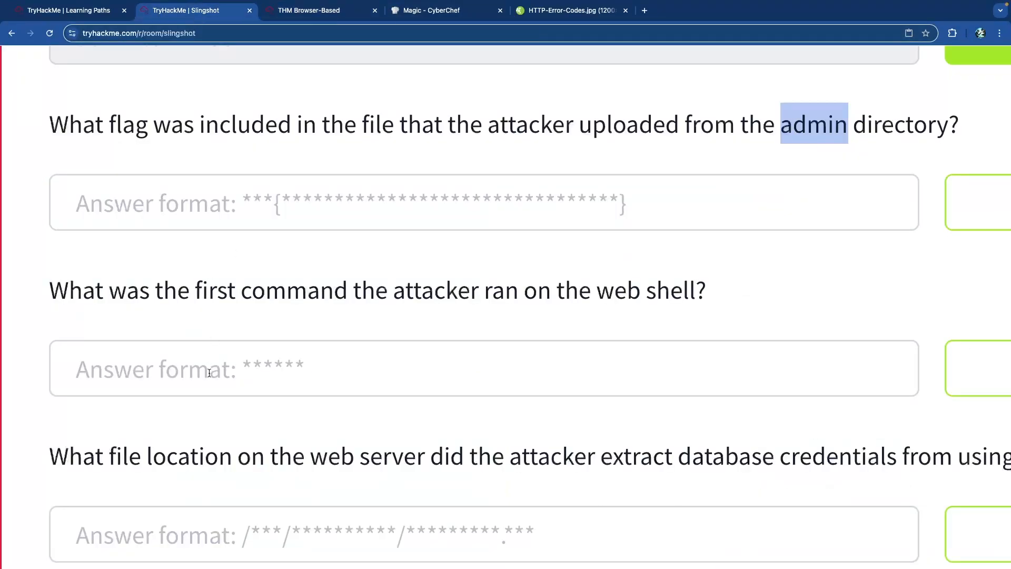
{"action": "left_click", "coordinate": [238, 213]}
{"action": "key", "text": "super+v"}
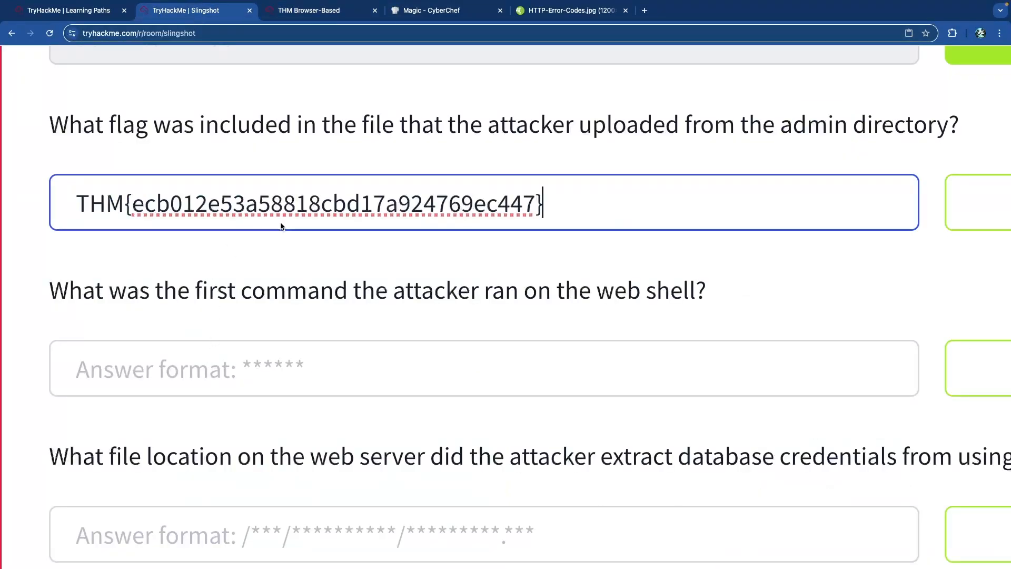
{"action": "key", "text": "Return"}
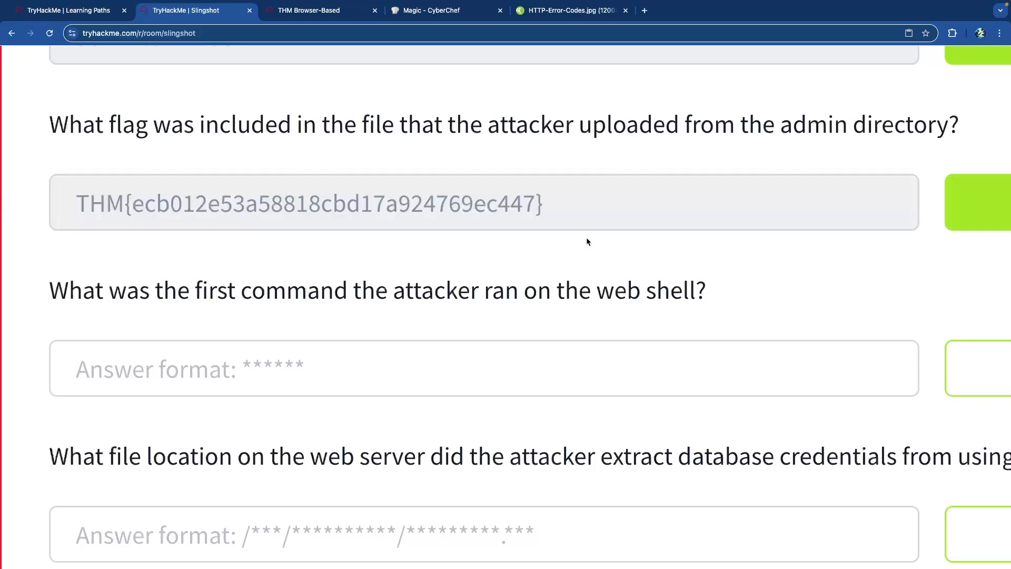
- Read the next question about the first command the attacker ran on the web shell
{"action": "scroll", "coordinate": [242, 266], "scroll_direction": "down", "scroll_amount": 3}
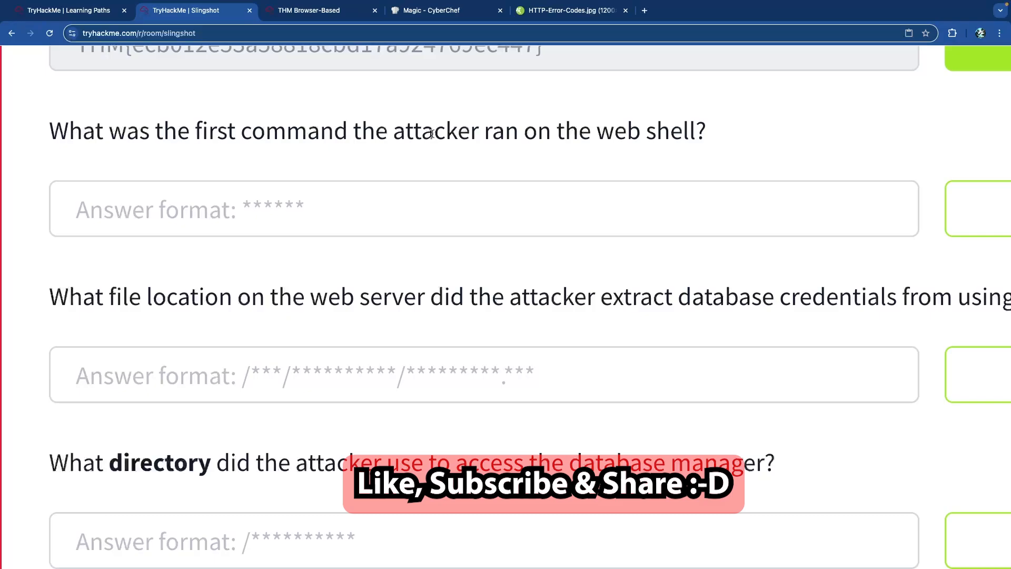
{"action": "scroll", "coordinate": [367, 136], "scroll_direction": "up", "scroll_amount": 1}
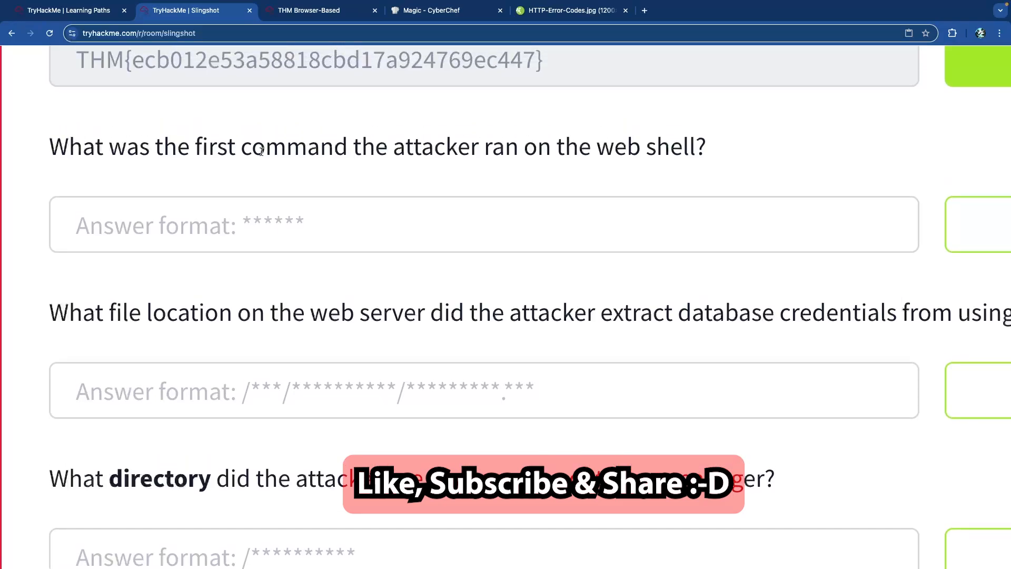
{"action": "left_click_drag", "start_coordinate": [694, 147], "coordinate": [592, 147]}
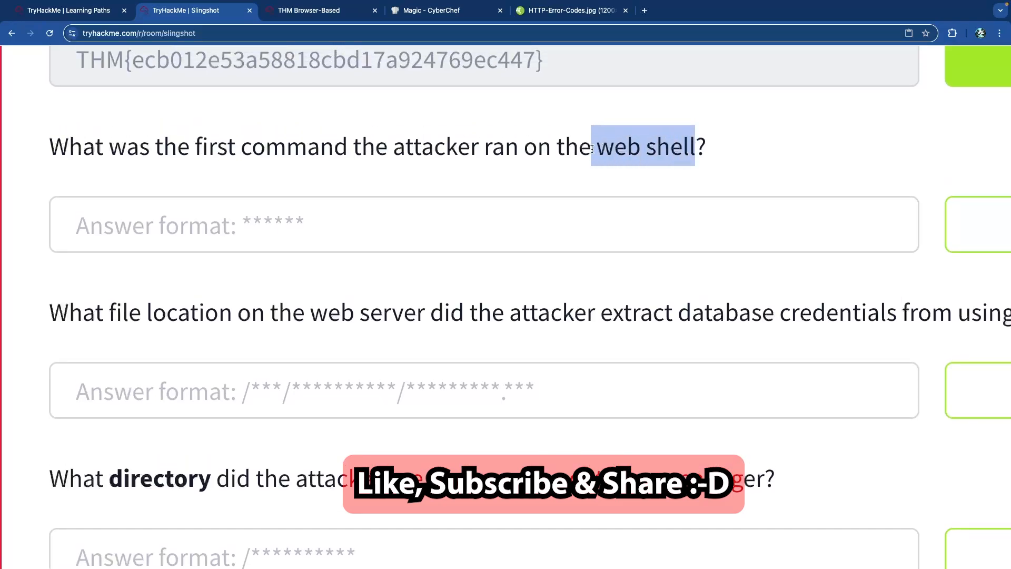
{"action": "left_click", "coordinate": [621, 149]}
{"action": "left_click_drag", "start_coordinate": [697, 146], "coordinate": [595, 148]}
{"action": "left_click", "coordinate": [597, 151]}
- Return to Elastic Discover and copy the uploaded file name easy-simple-php-webshell.php from the expanded document's request.body
{"action": "left_click", "coordinate": [303, 12]}
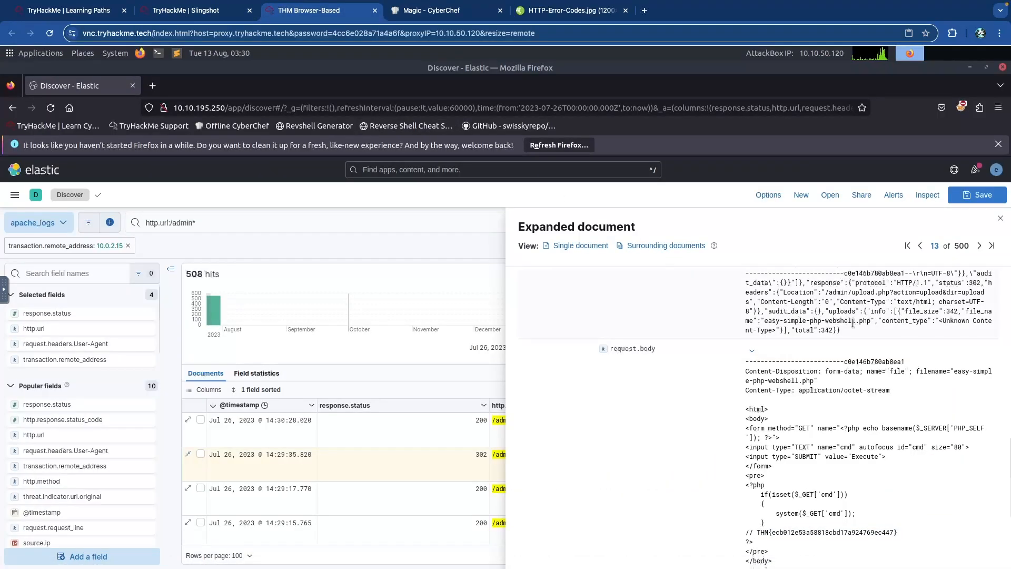
{"action": "scroll", "coordinate": [847, 316], "scroll_direction": "up", "scroll_amount": 3}
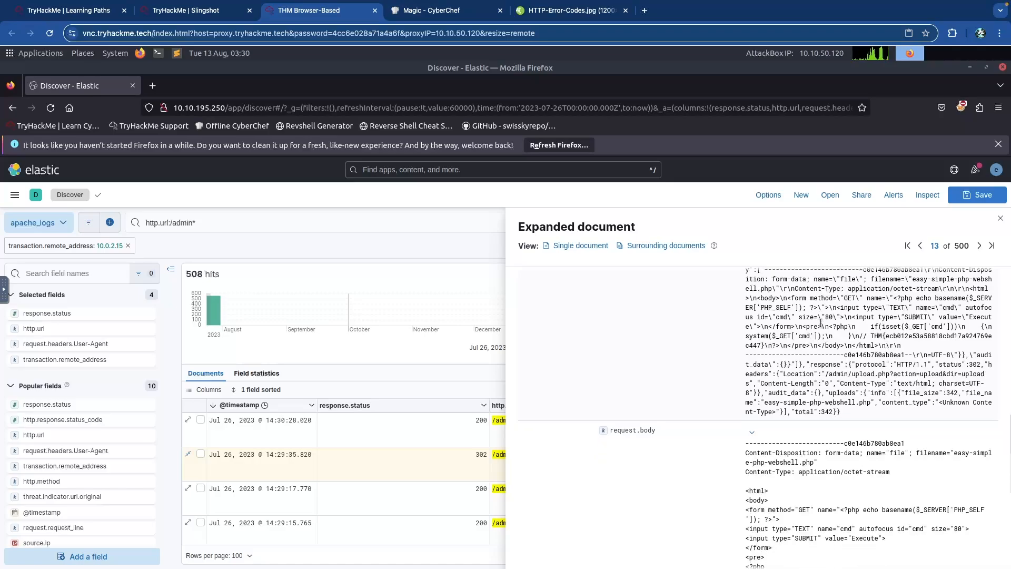
{"action": "scroll", "coordinate": [821, 322], "scroll_direction": "down", "scroll_amount": 5}
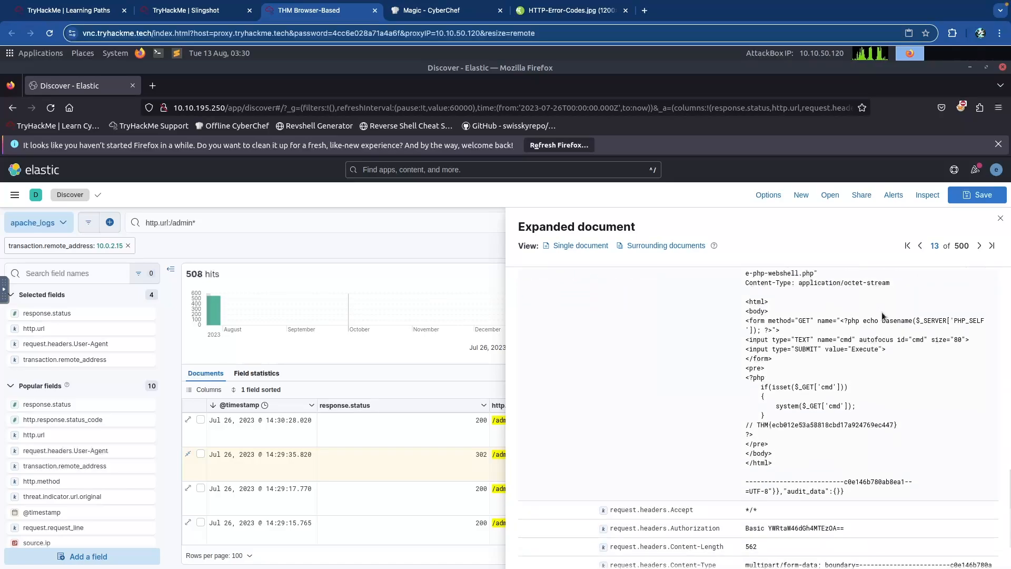
{"action": "scroll", "coordinate": [883, 315], "scroll_direction": "up", "scroll_amount": 2}
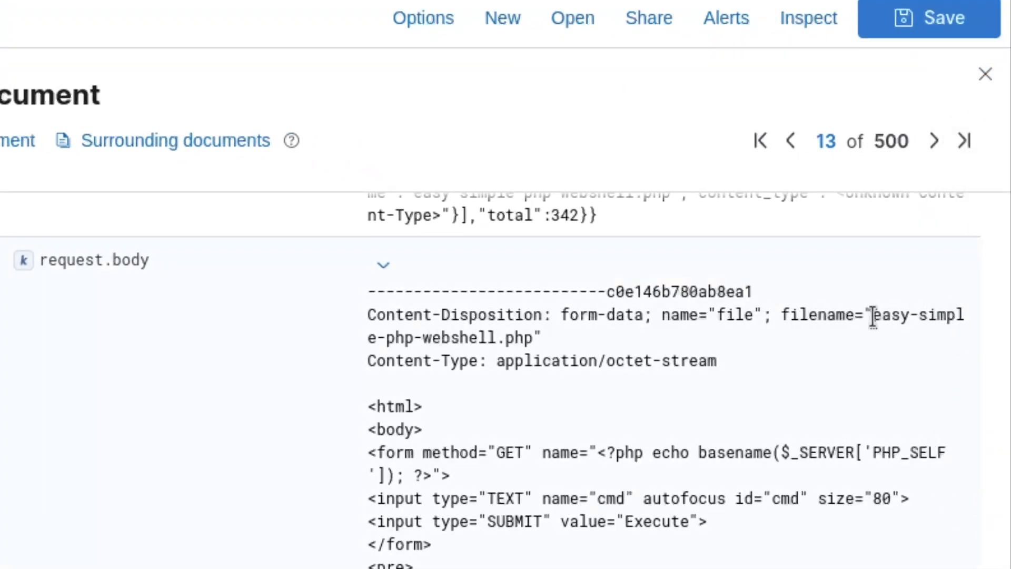
{"action": "left_click_drag", "start_coordinate": [873, 315], "coordinate": [561, 332]}
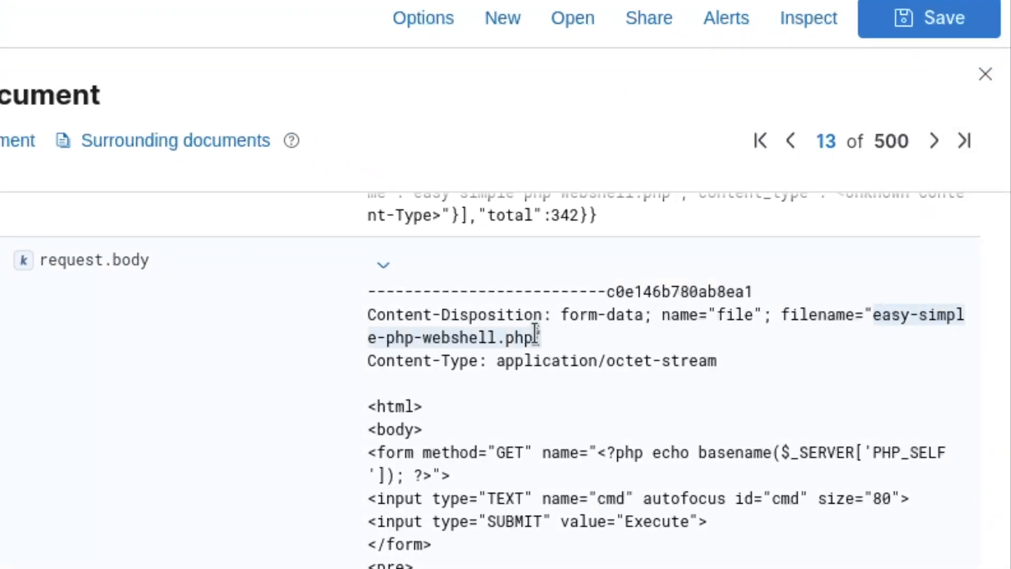
{"action": "right_click", "coordinate": [507, 342]}
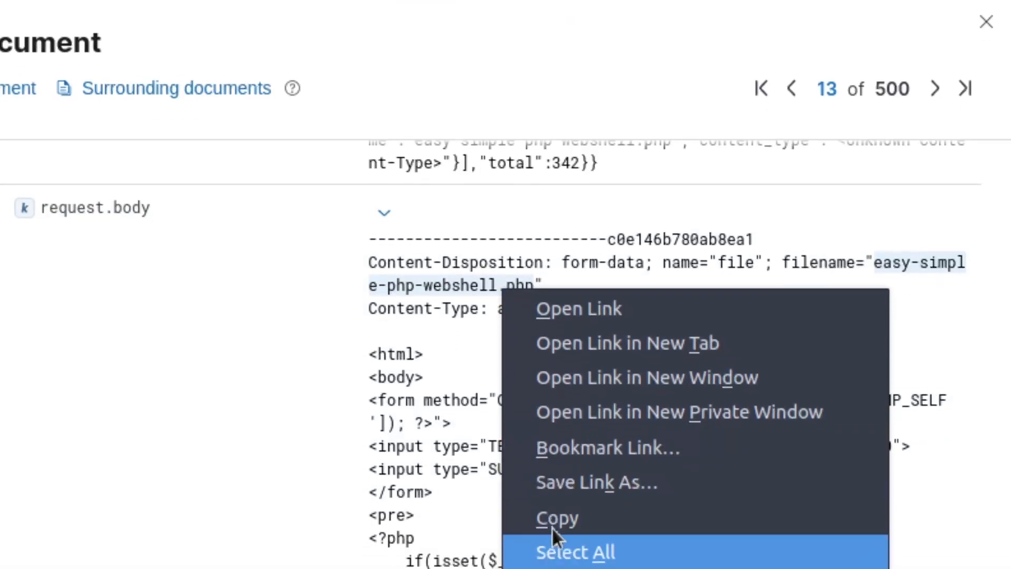
{"action": "left_click", "coordinate": [567, 520]}
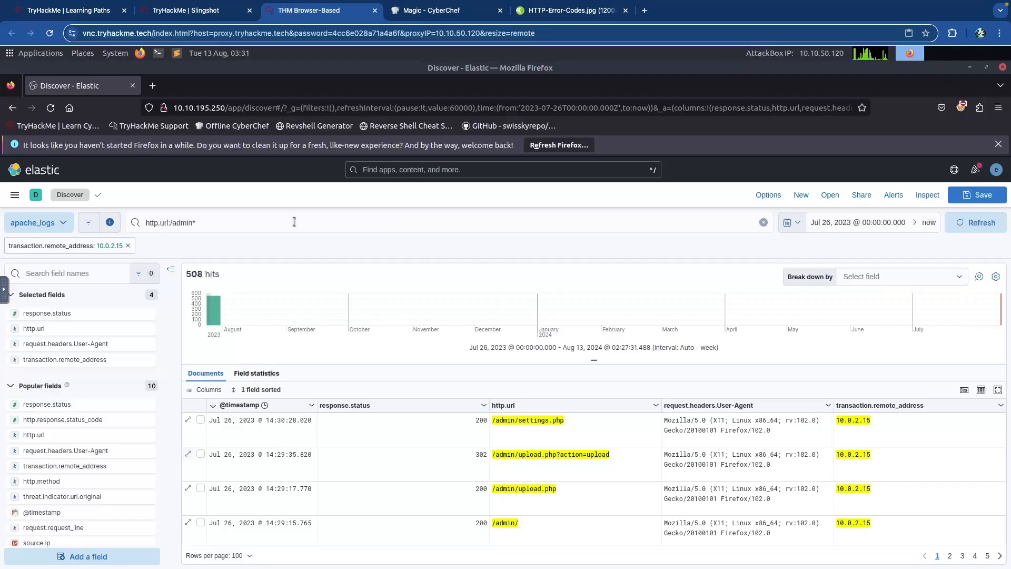
- Replace the Discover query with the quoted file name 'easy-simple-php-webshell.php' and run the search
{"action": "left_click", "coordinate": [294, 221]}
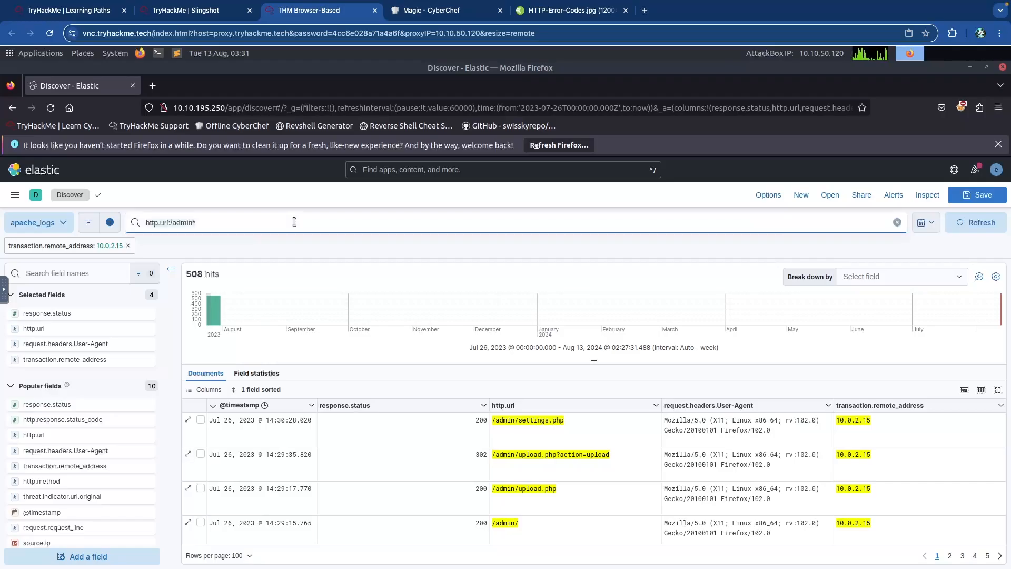
{"action": "key", "text": "ctrl+a"}
{"action": "key", "text": "ctrl+v"}
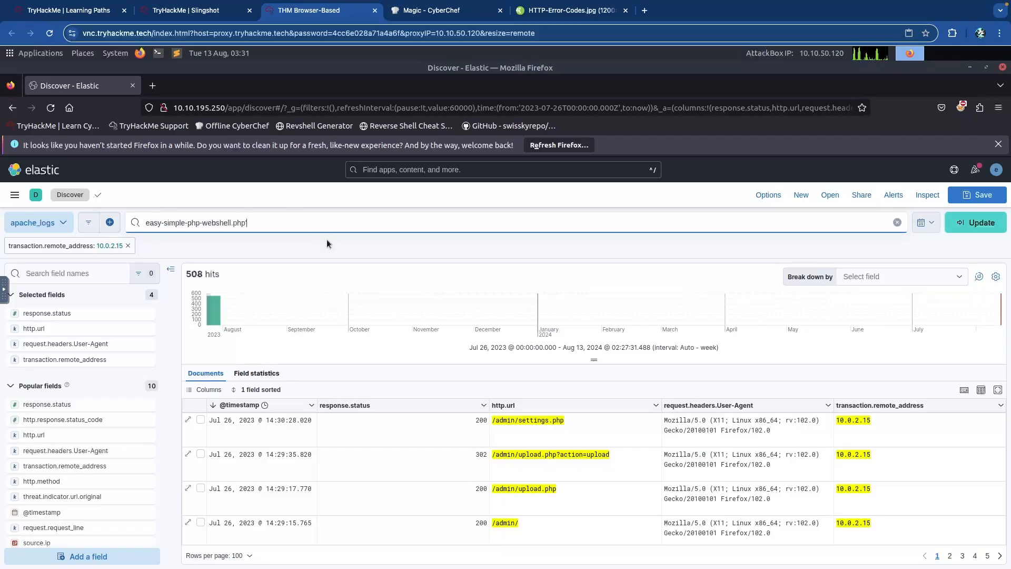
{"action": "type", "text": "'"}
{"action": "key", "text": "Home"}
{"action": "type", "text": "1"}
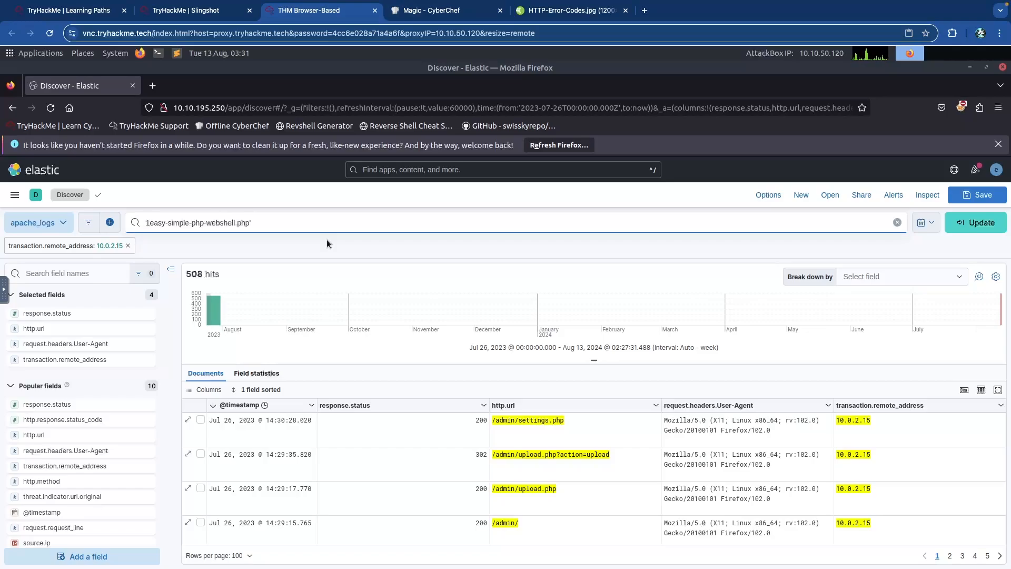
{"action": "key", "text": "BackSpace"}
{"action": "type", "text": "'"}
{"action": "key", "text": "Return"}
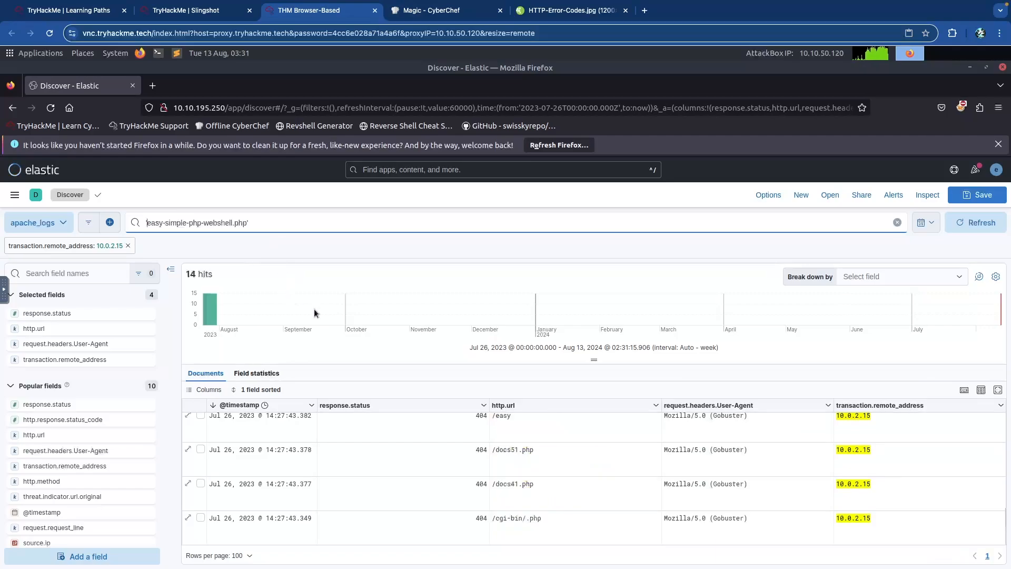
{"action": "scroll", "coordinate": [415, 435], "scroll_direction": "up", "scroll_amount": 2}
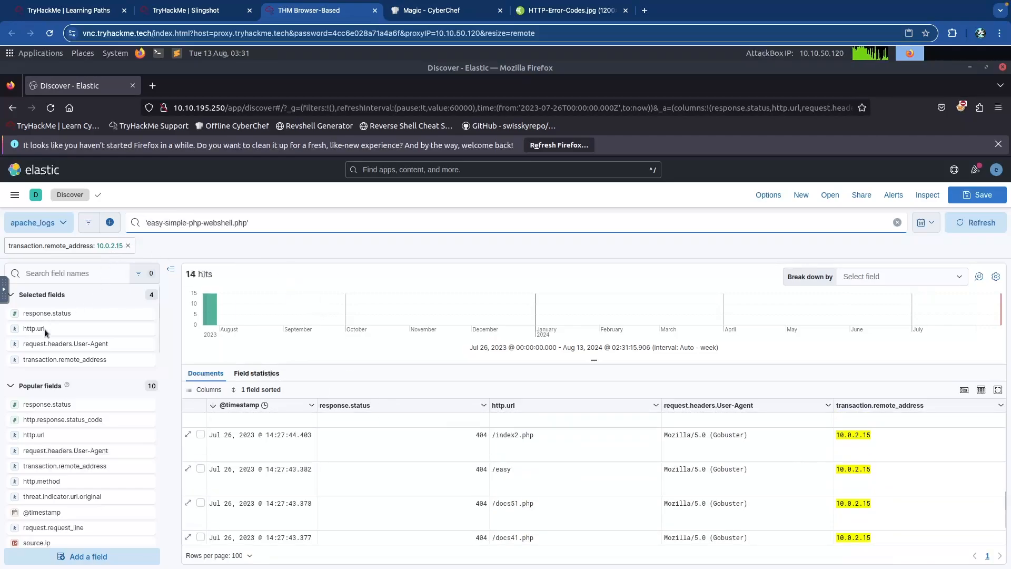
{"action": "left_click", "coordinate": [52, 314]}
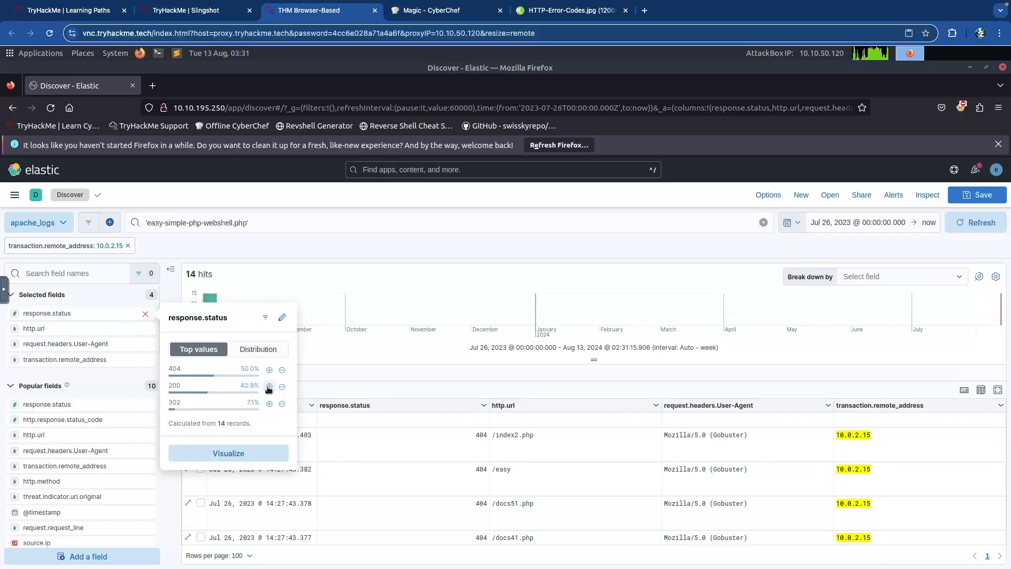
{"action": "left_click", "coordinate": [268, 388]}
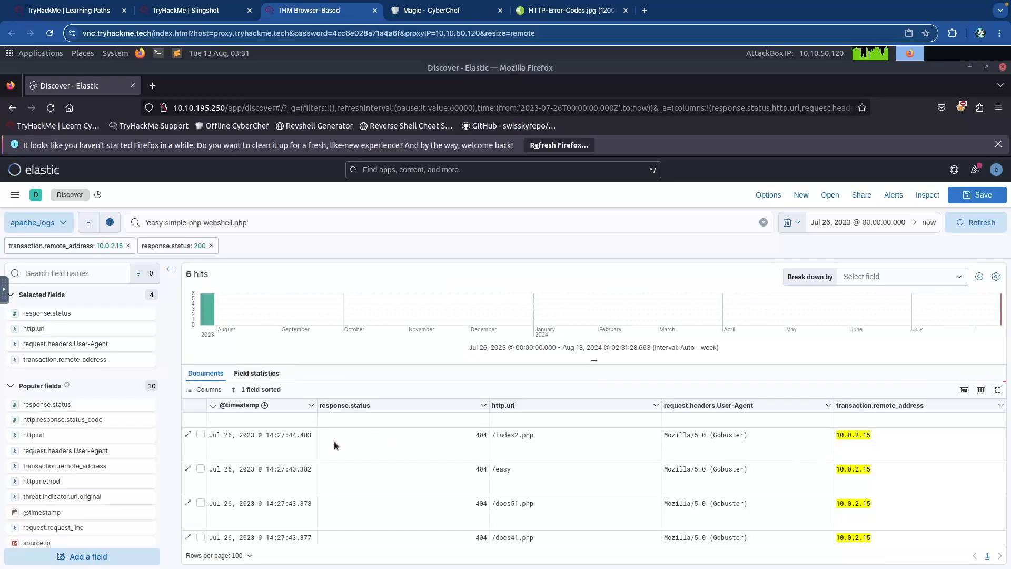
{"action": "left_click", "coordinate": [238, 405]}
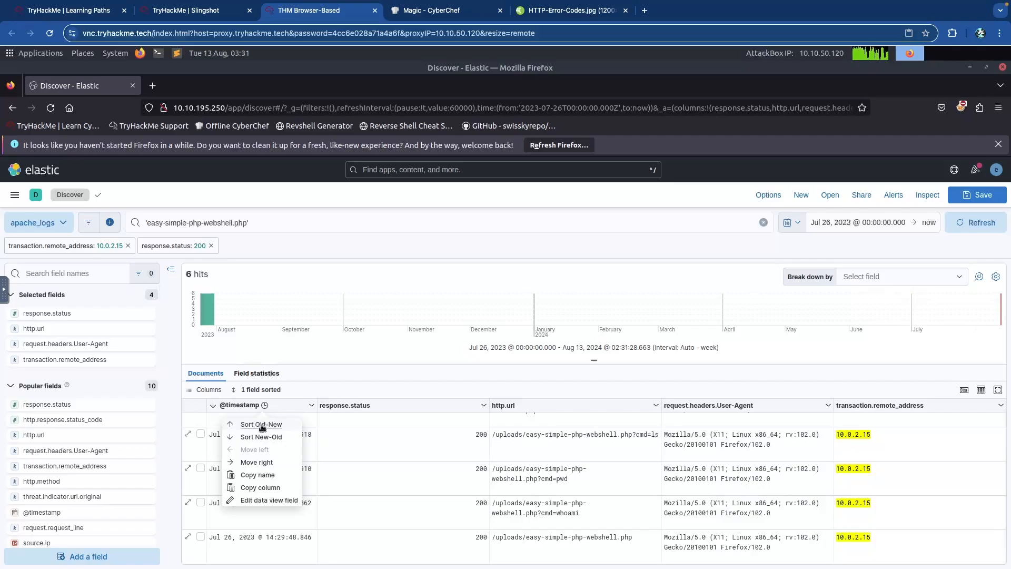
{"action": "left_click", "coordinate": [262, 425]}
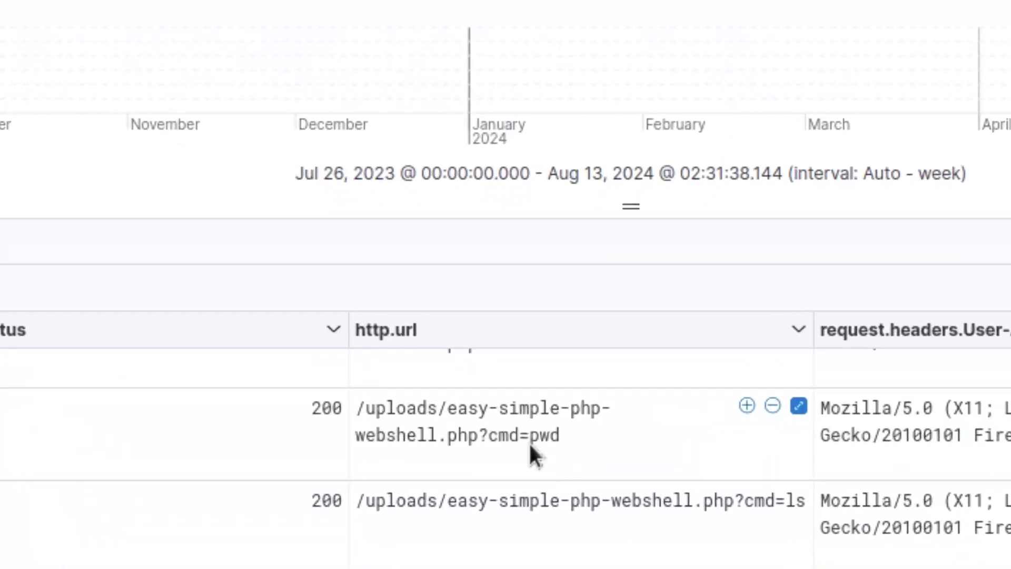
- Check the cmd values in the earliest web shell requests and submit whoami in the Slingshot room as the attacker's first command
{"action": "triple_click", "coordinate": [533, 436]}
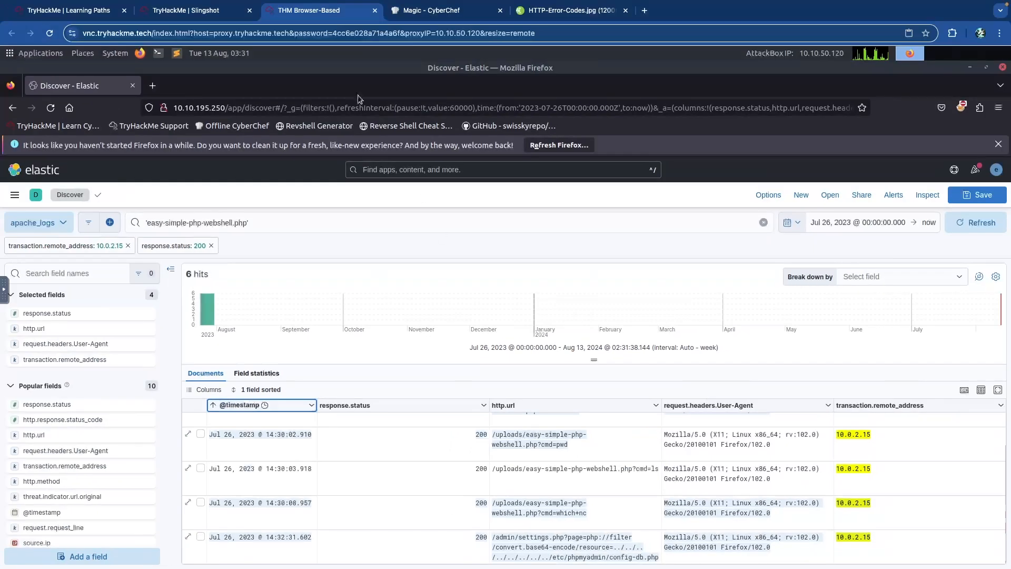
{"action": "left_click", "coordinate": [219, 21]}
{"action": "left_click", "coordinate": [323, 248]}
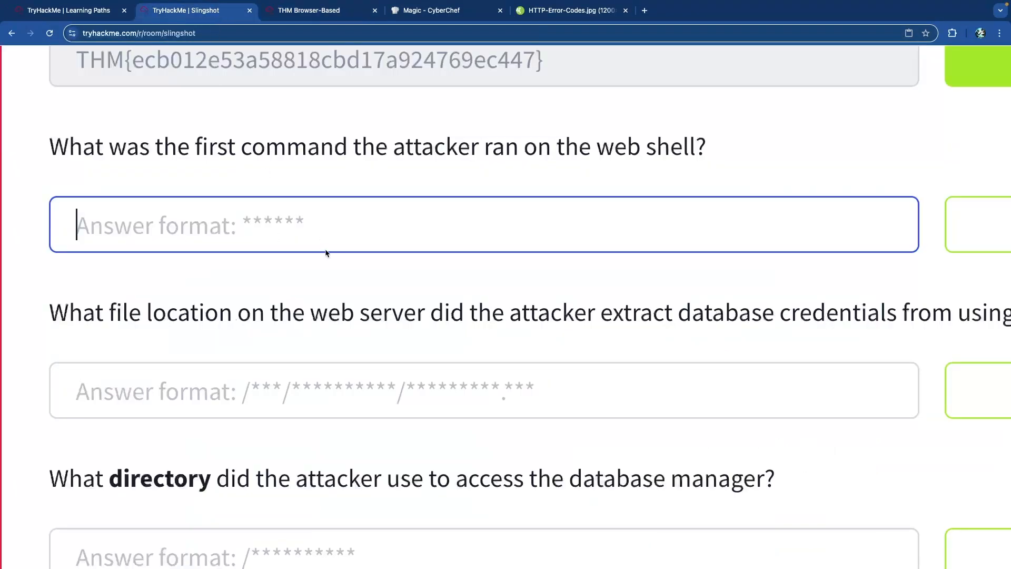
{"action": "key", "text": "ctrl+Tab"}
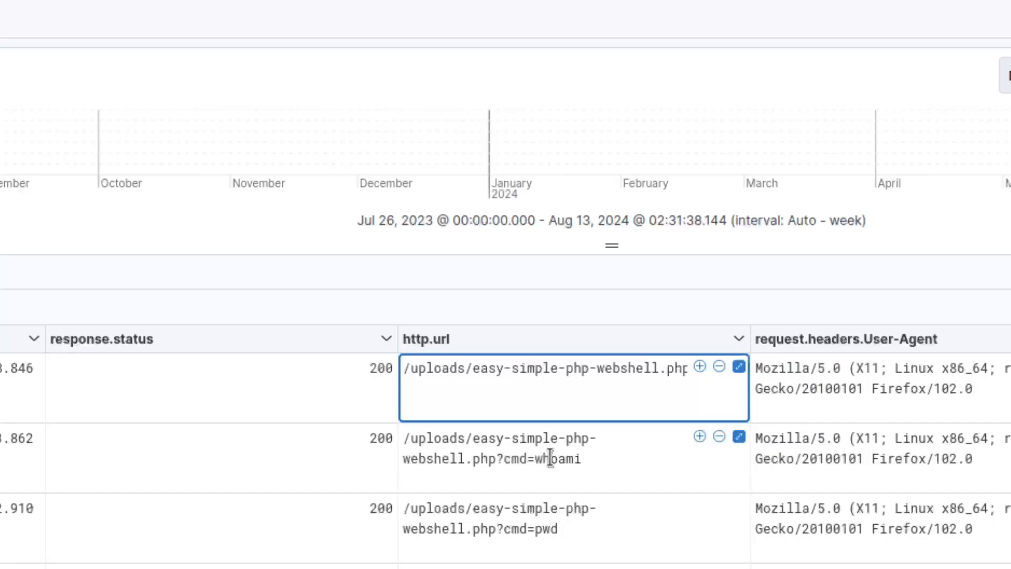
{"action": "double_click", "coordinate": [550, 457]}
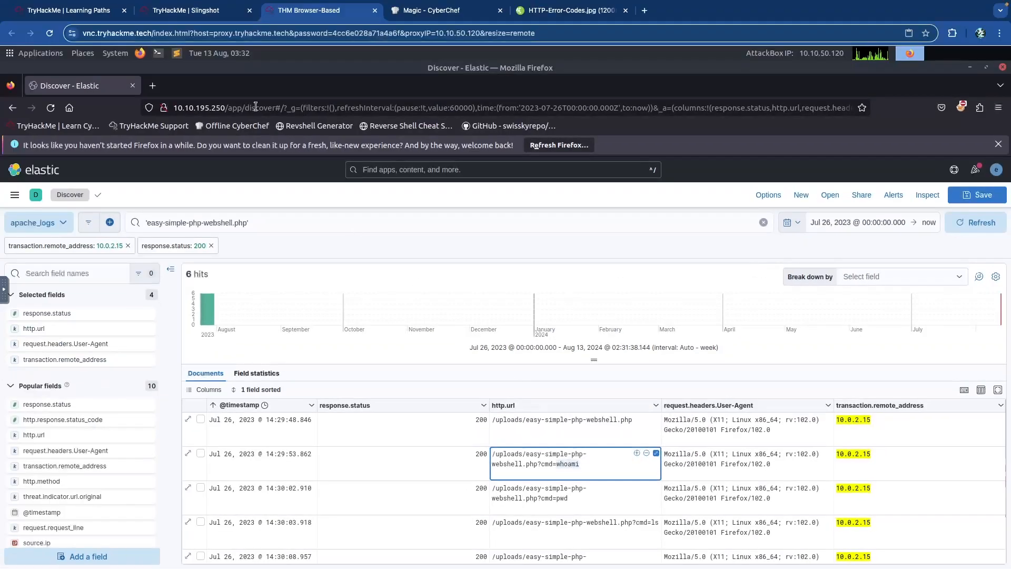
{"action": "left_click", "coordinate": [214, 15]}
{"action": "type", "text": "whoami"}
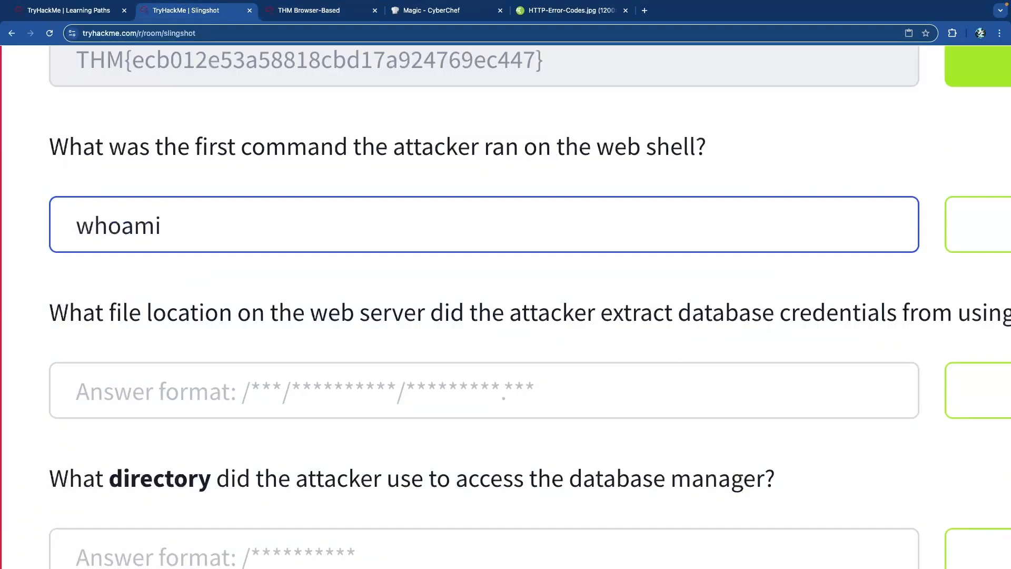
{"action": "key", "text": "Return"}
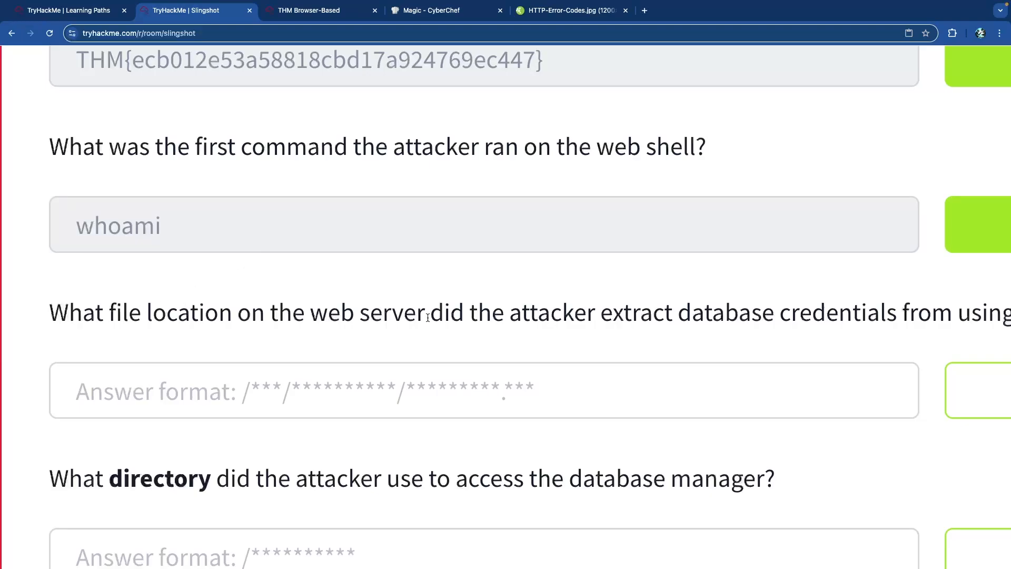
- Read the next question about the file location where the attacker extracted database credentials using Local File Inclusion
{"action": "scroll", "coordinate": [427, 317], "scroll_direction": "right", "scroll_amount": 5}
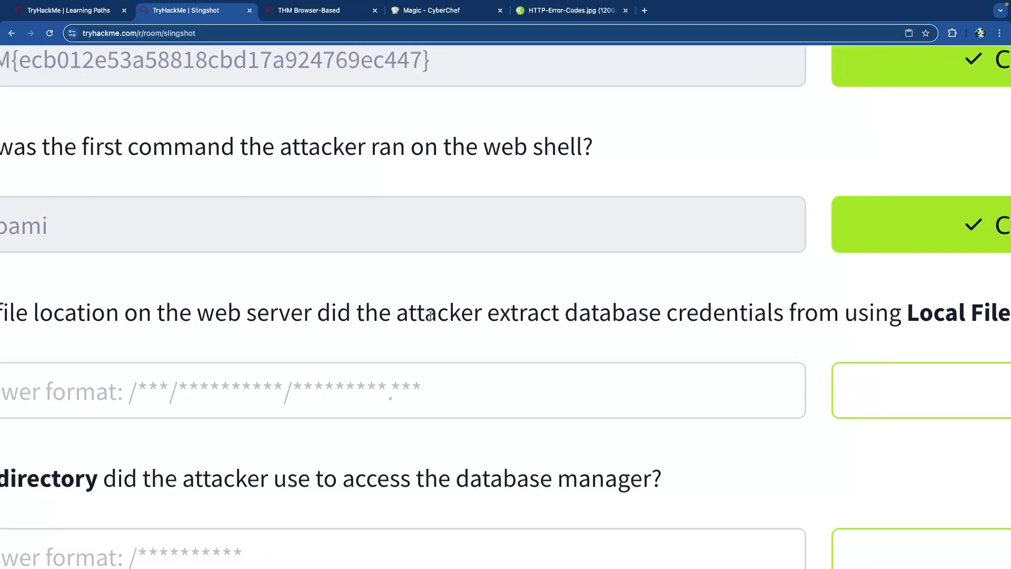
{"action": "scroll", "coordinate": [430, 316], "scroll_direction": "right", "scroll_amount": 6}
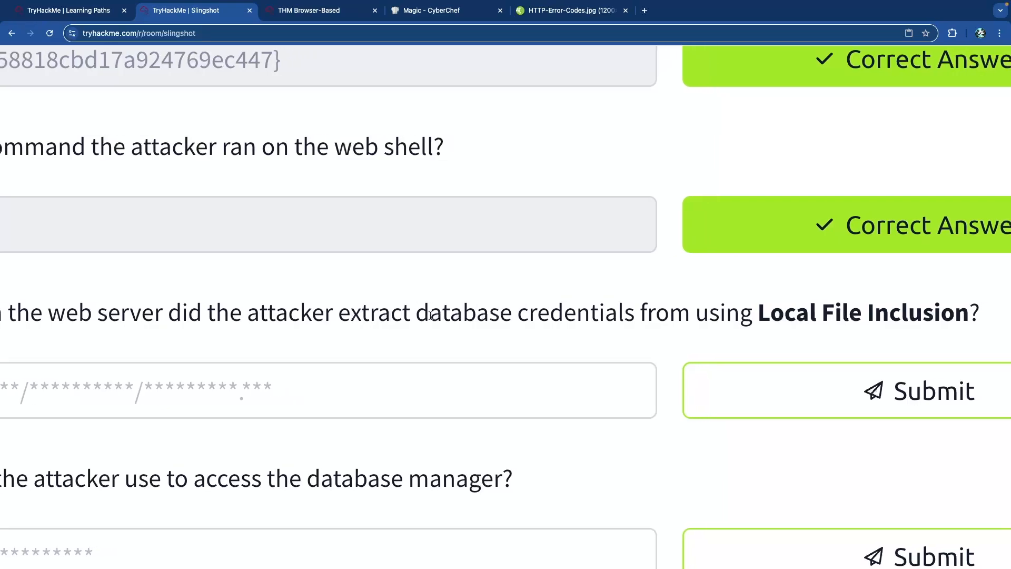
{"action": "scroll", "coordinate": [431, 316], "scroll_direction": "left", "scroll_amount": 8}
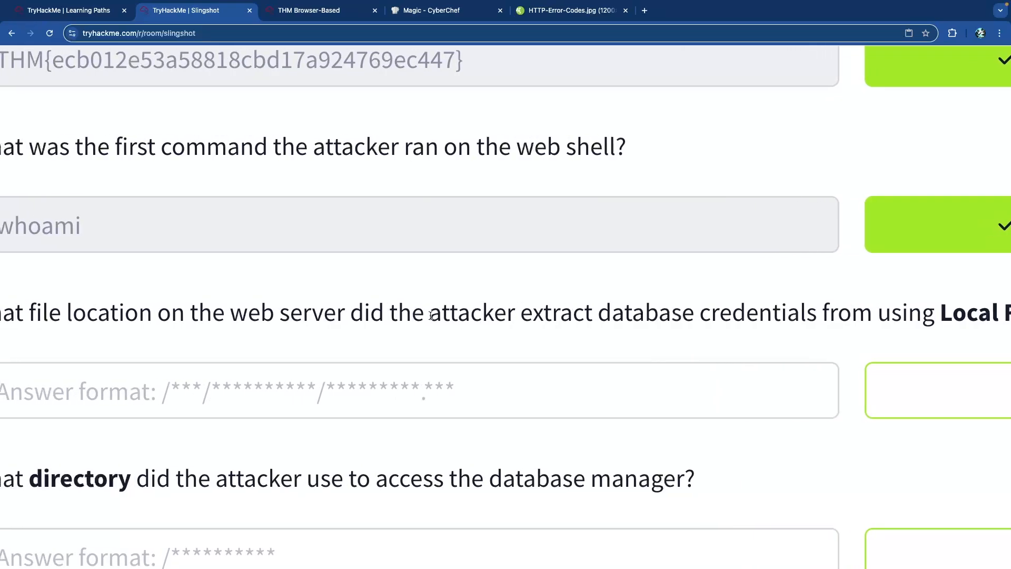
{"action": "scroll", "coordinate": [431, 316], "scroll_direction": "down", "scroll_amount": 5}
{"action": "left_click_drag", "start_coordinate": [89, 310], "coordinate": [301, 315]}
{"action": "left_click", "coordinate": [480, 311]}
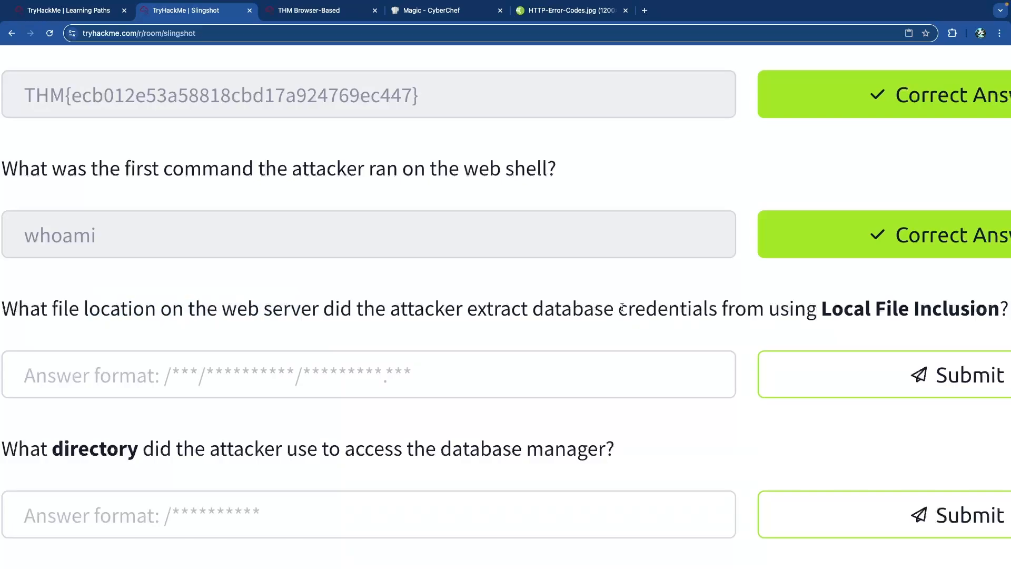
- Return to Elastic Discover and search the filtered logs with the query http.url:/admin*
{"action": "left_click", "coordinate": [327, 16]}
{"action": "left_click", "coordinate": [278, 225]}
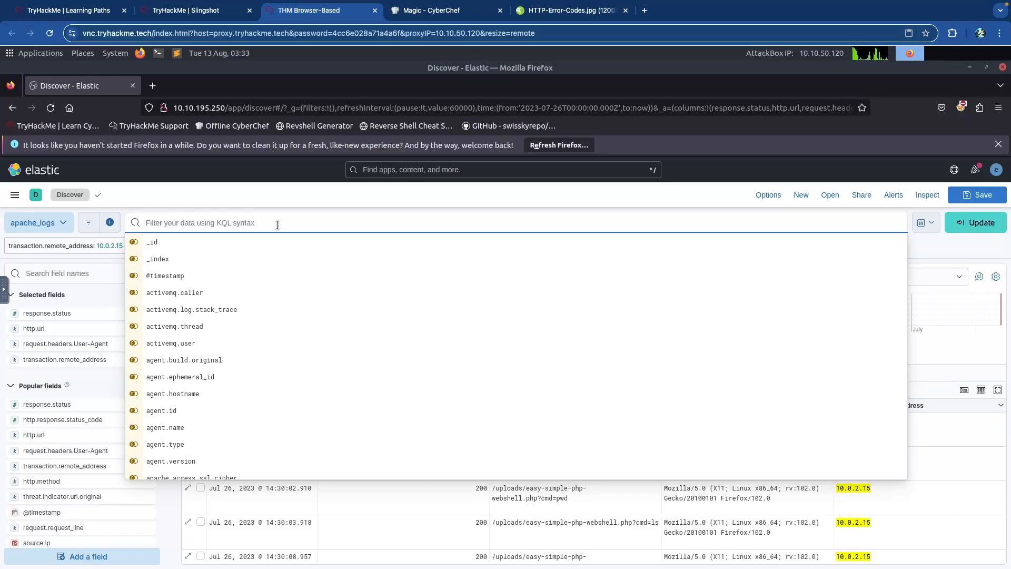
{"action": "type", "text": "http.u"}
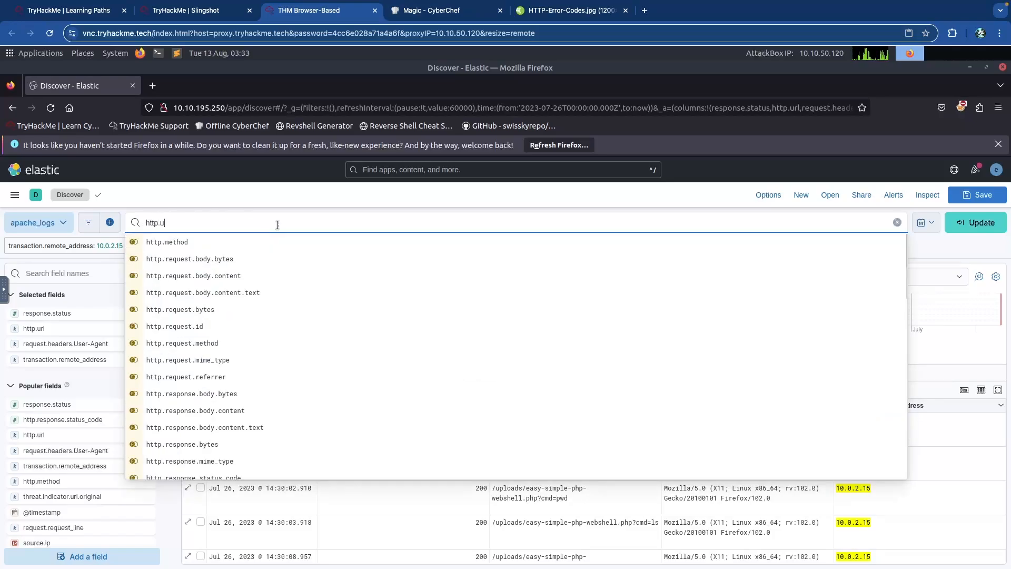
{"action": "type", "text": "rl:/"}
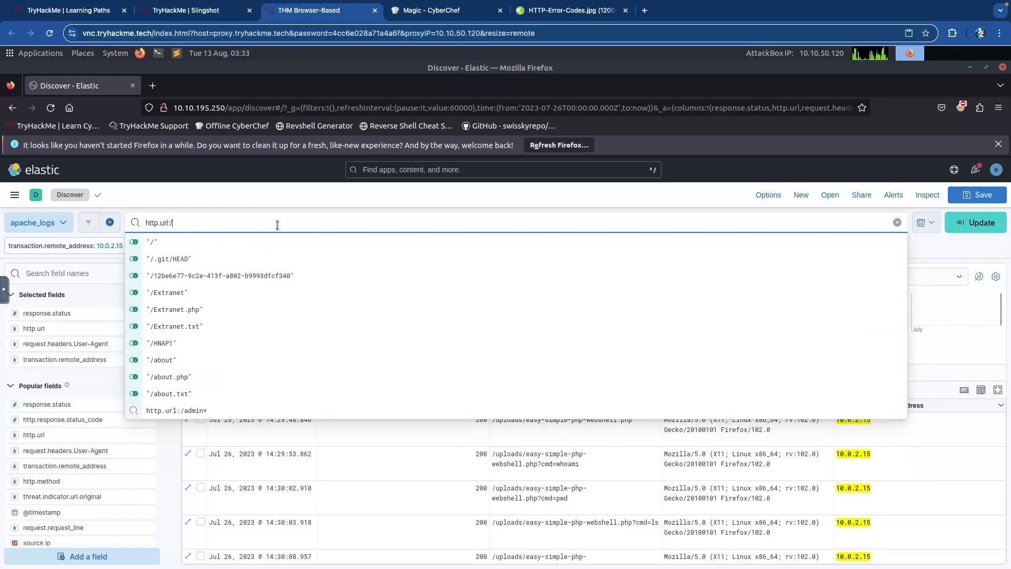
{"action": "type", "text": "admin*"}
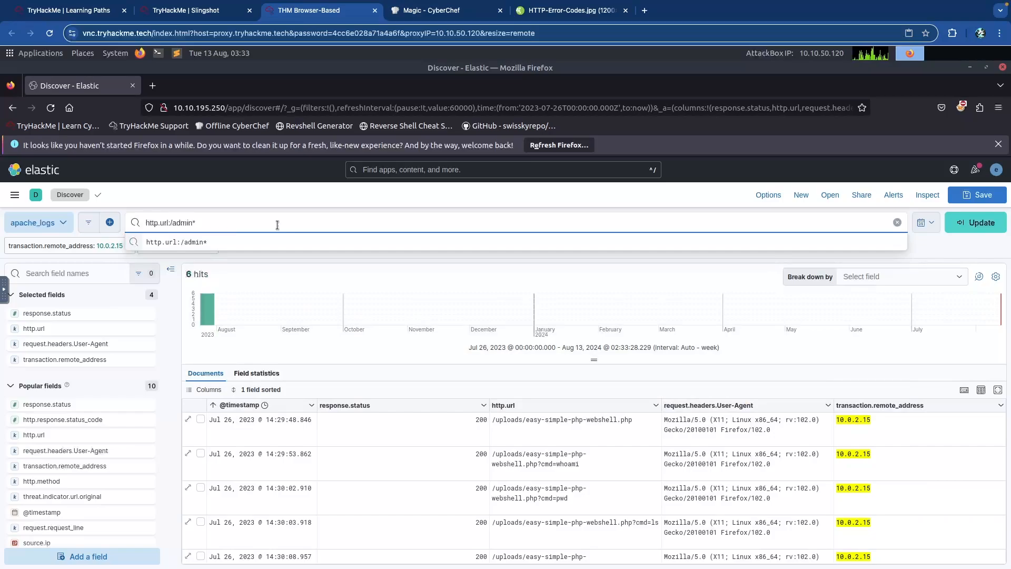
{"action": "key", "text": "Return"}
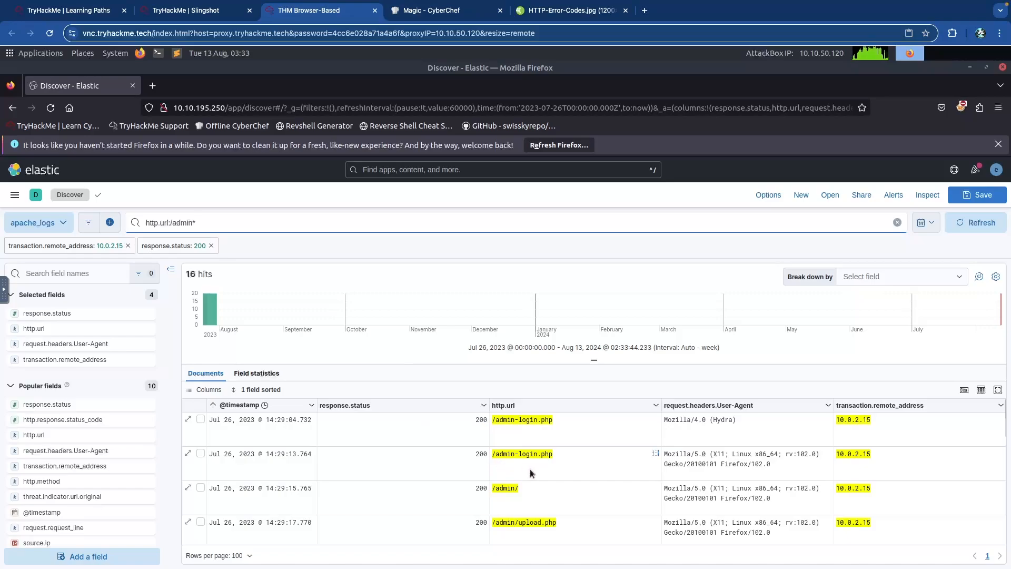
- Examine the admin requests' http.url values for Local File Inclusion attempts and select the URL that targets etc/passwd
{"action": "scroll", "coordinate": [538, 474], "scroll_direction": "down", "scroll_amount": 8}
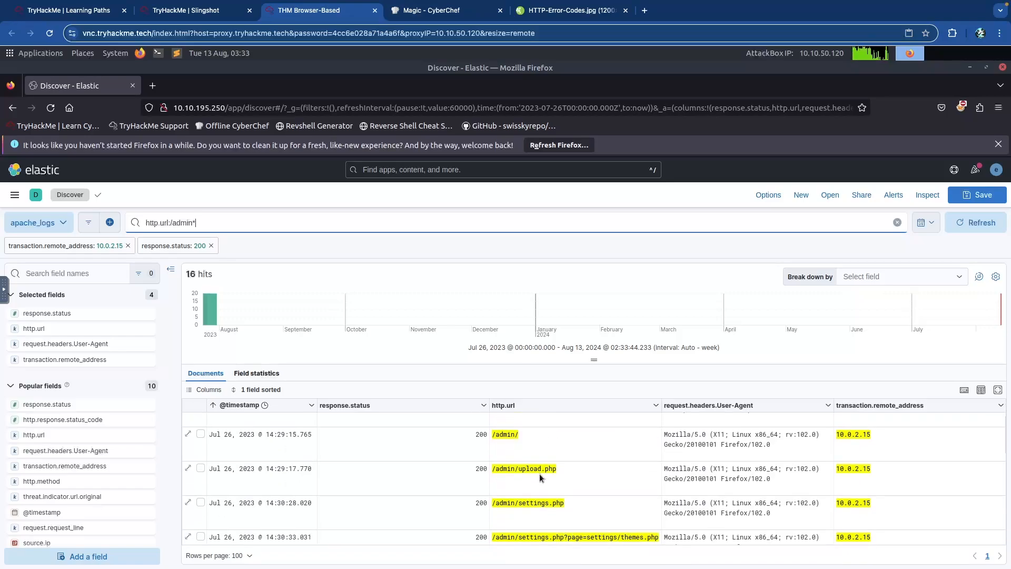
{"action": "scroll", "coordinate": [539, 473], "scroll_direction": "down", "scroll_amount": 10}
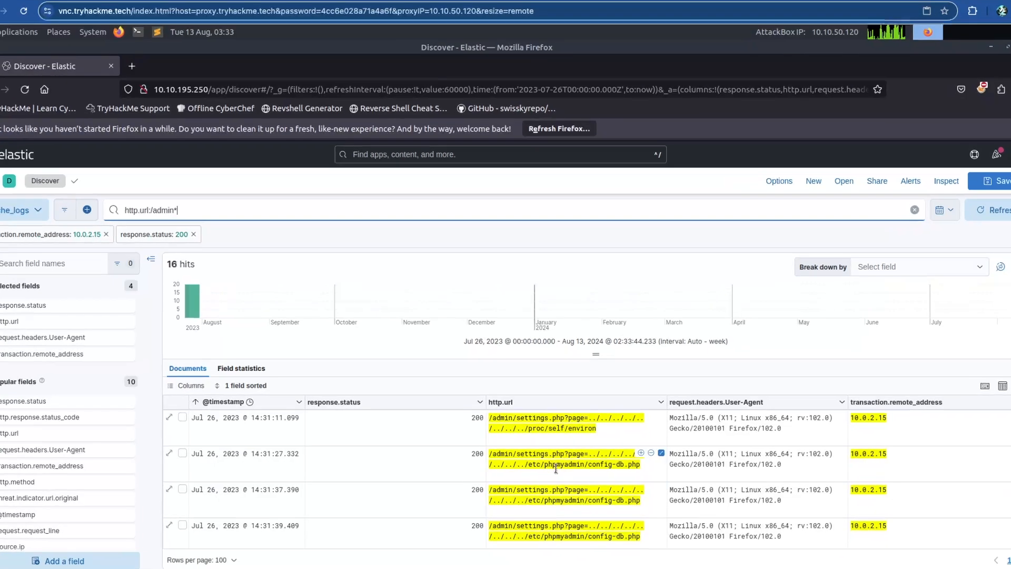
{"action": "scroll", "coordinate": [574, 464], "scroll_direction": "up", "scroll_amount": 3}
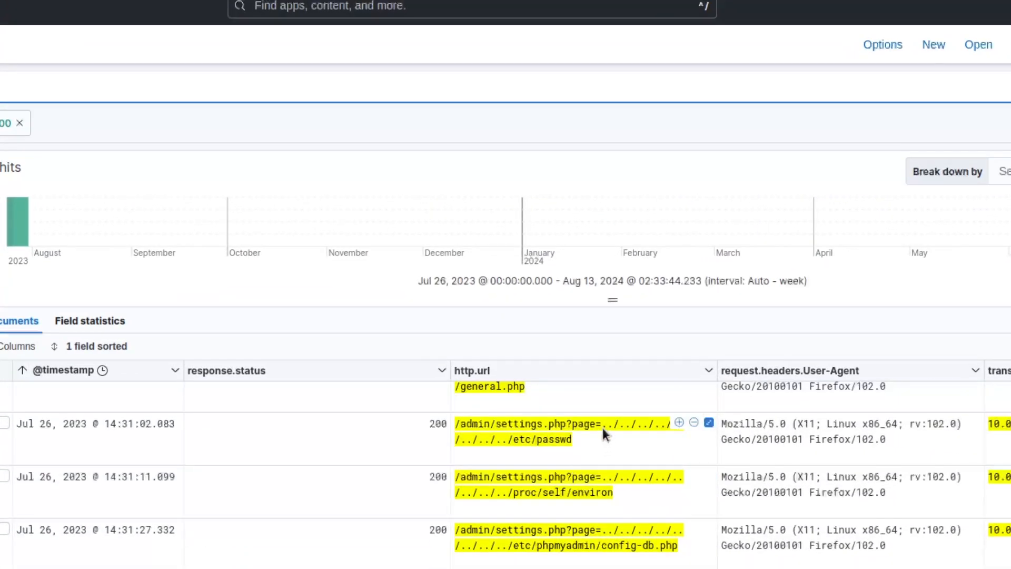
{"action": "left_click", "coordinate": [603, 425]}
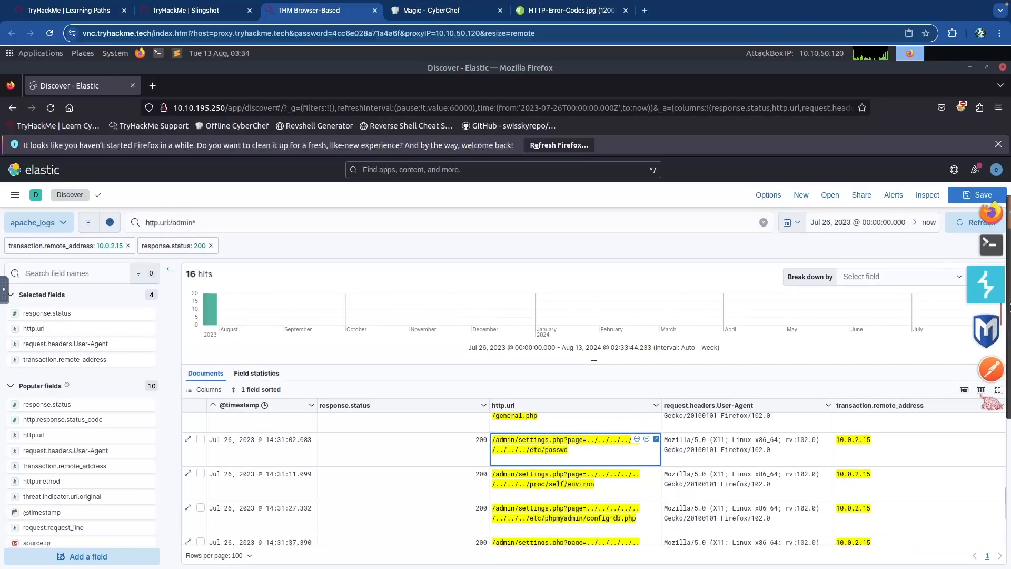
- Open a terminal on the AttackBox, then list the home directory with ls and show its path with pwd
{"action": "left_click", "coordinate": [981, 257]}
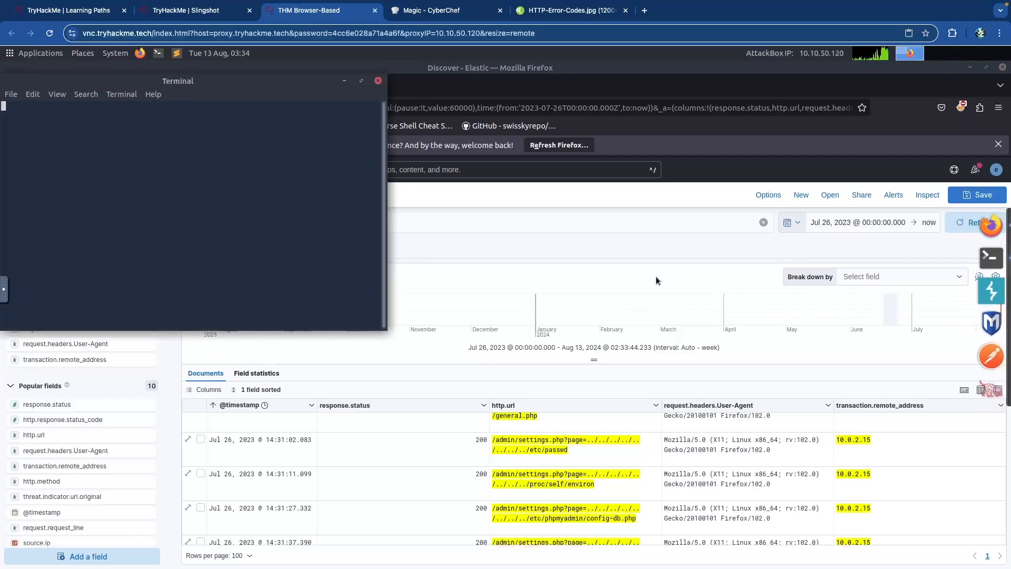
{"action": "left_click_drag", "start_coordinate": [223, 81], "coordinate": [381, 103]}
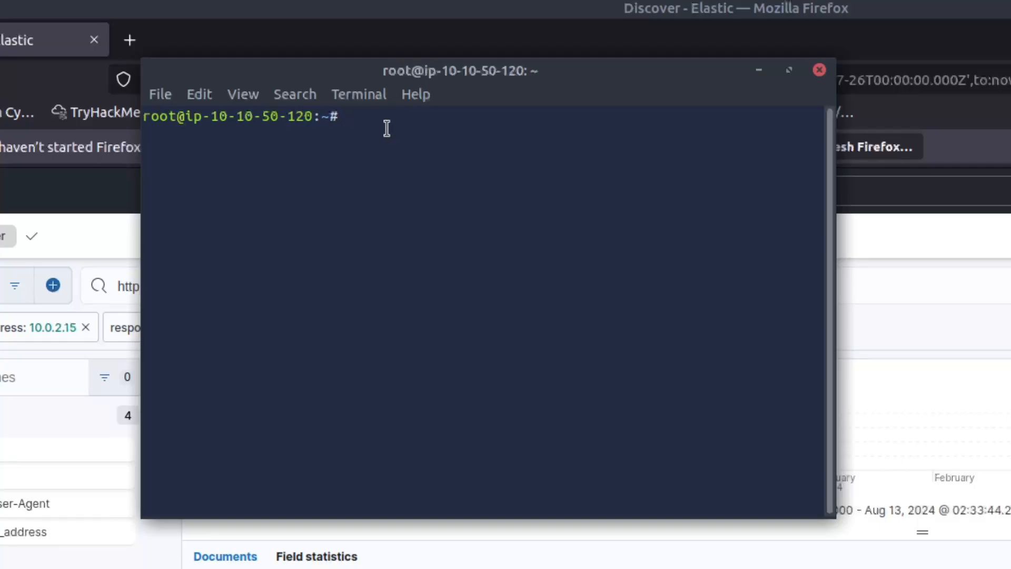
{"action": "type", "text": "ls"}
{"action": "key", "text": "Return"}
{"action": "type", "text": "pwd"}
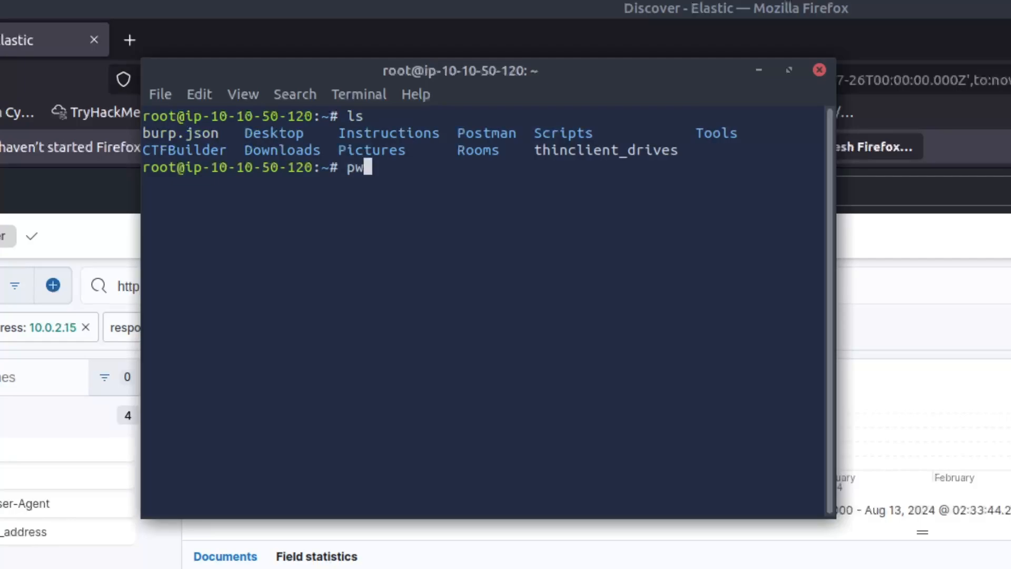
{"action": "key", "text": "Return"}
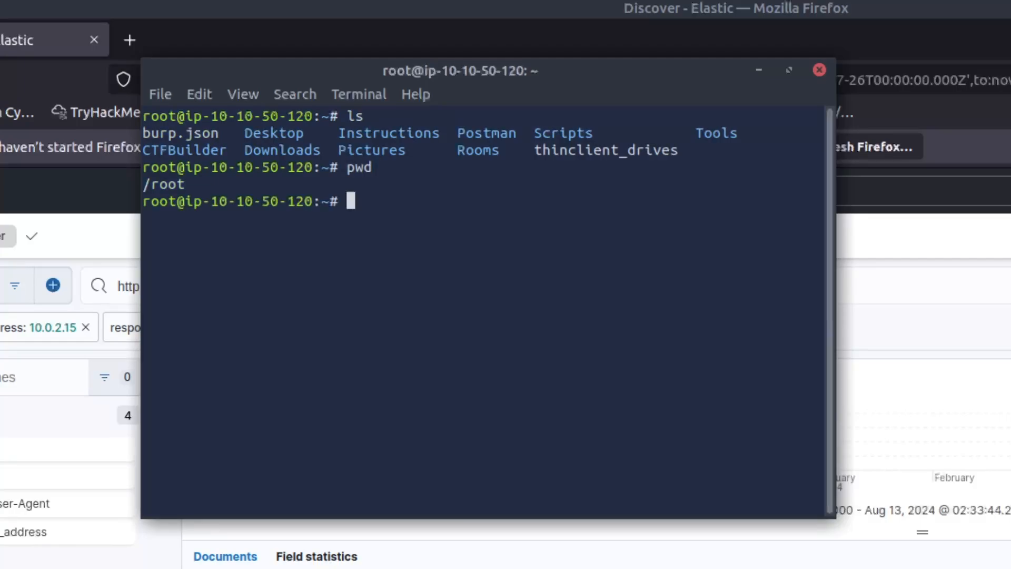
- Go into the Desktop directory and its Tools subdirectory in the terminal, listing the contents of each with ls
{"action": "type", "text": "cd Desktop"}
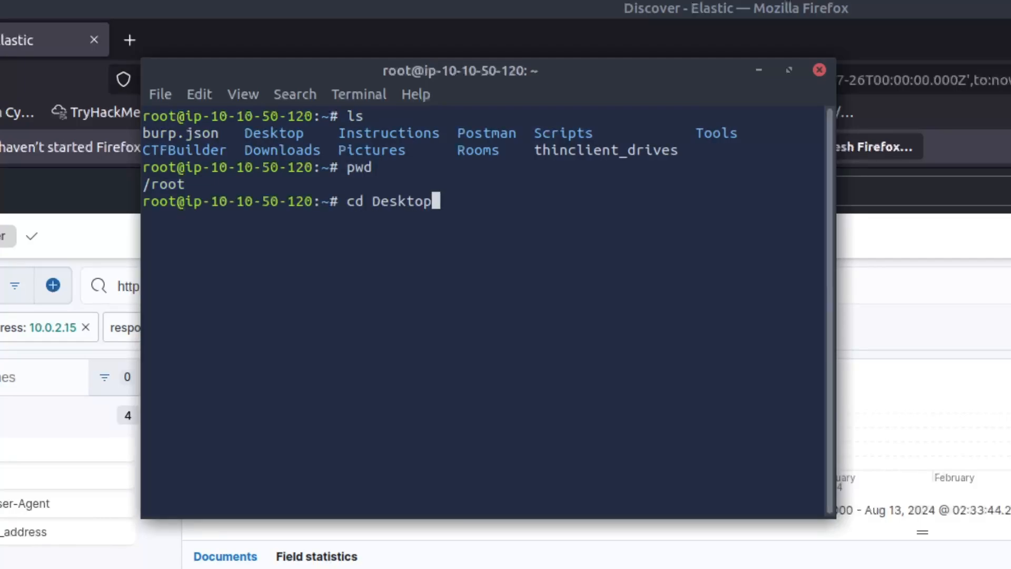
{"action": "key", "text": "Return"}
{"action": "type", "text": "ls"}
{"action": "key", "text": "Return"}
{"action": "type", "text": "cd t"}
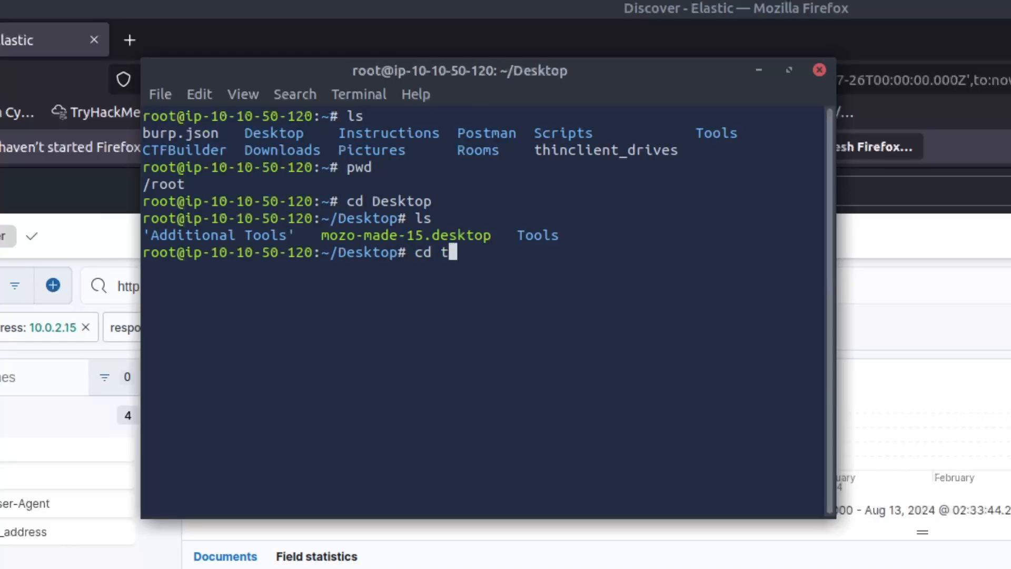
{"action": "type", "text": "ools"}
{"action": "key", "text": "Return"}
{"action": "type", "text": "ls"}
{"action": "key", "text": "Return"}
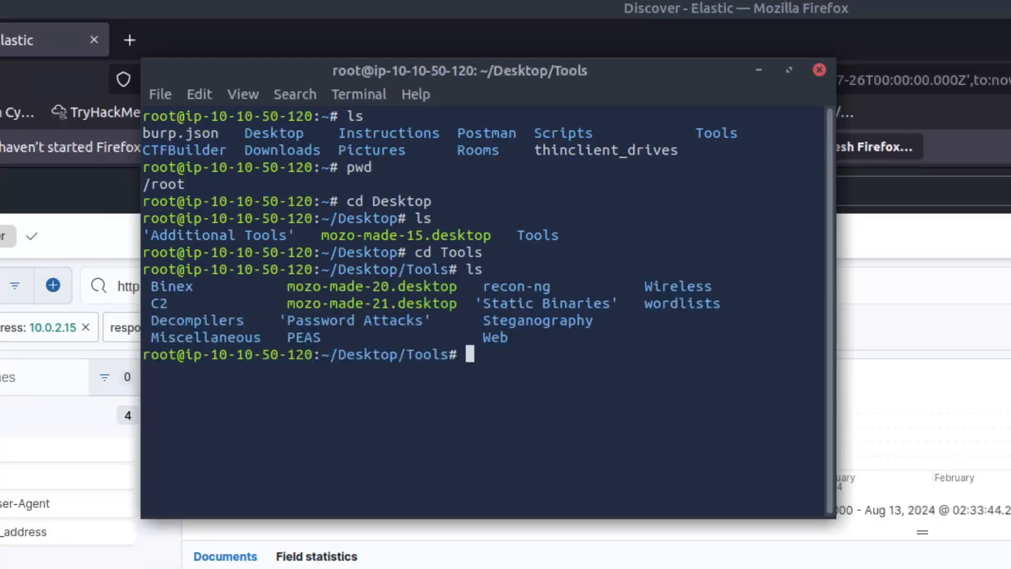
- Go into the Binex directory in the terminal, list its contents with ls and show its path with pwd
{"action": "type", "text": "cd Binex"}
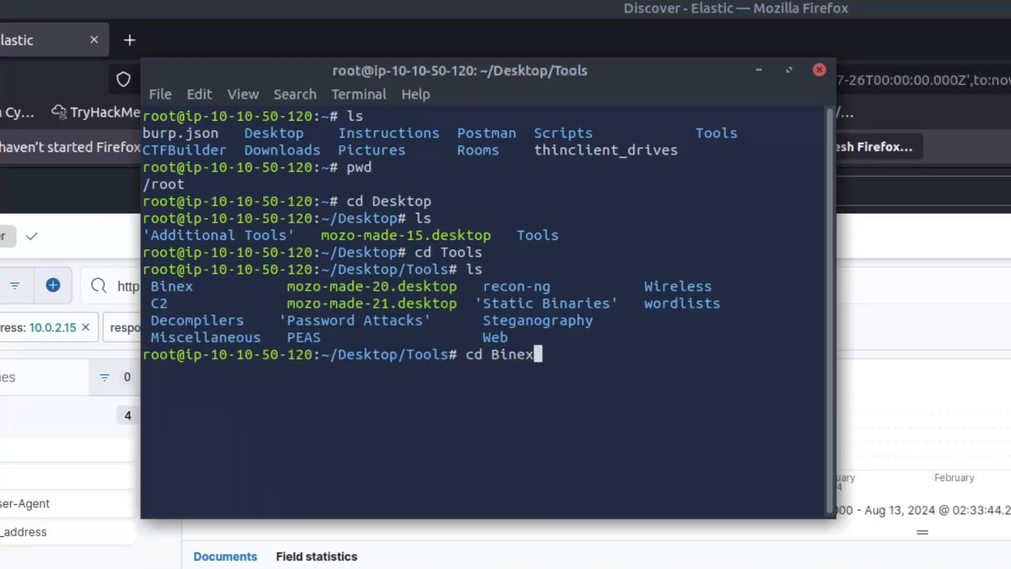
{"action": "key", "text": "Return"}
{"action": "type", "text": "ls"}
{"action": "key", "text": "Return"}
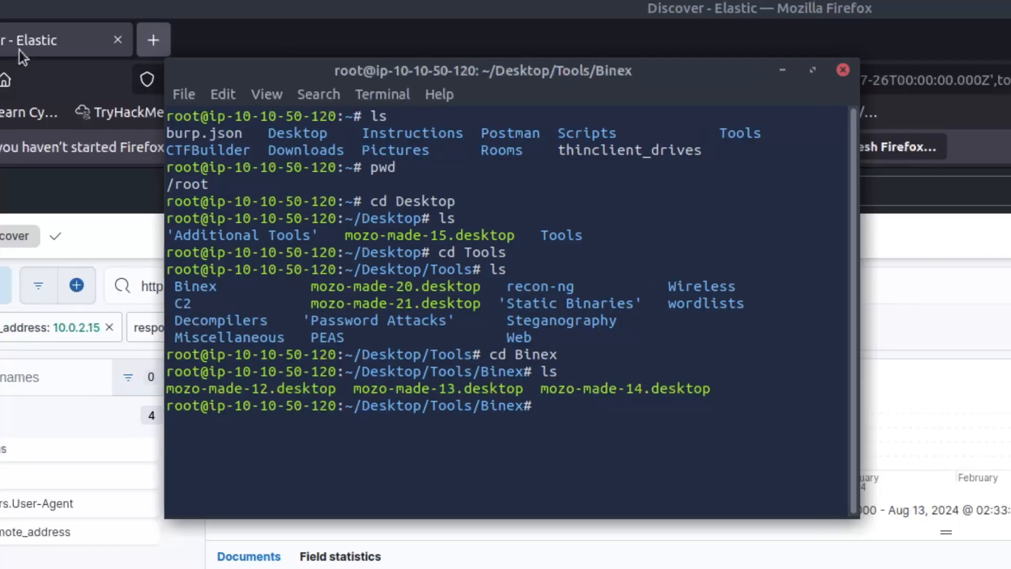
{"action": "double_click", "coordinate": [181, 183]}
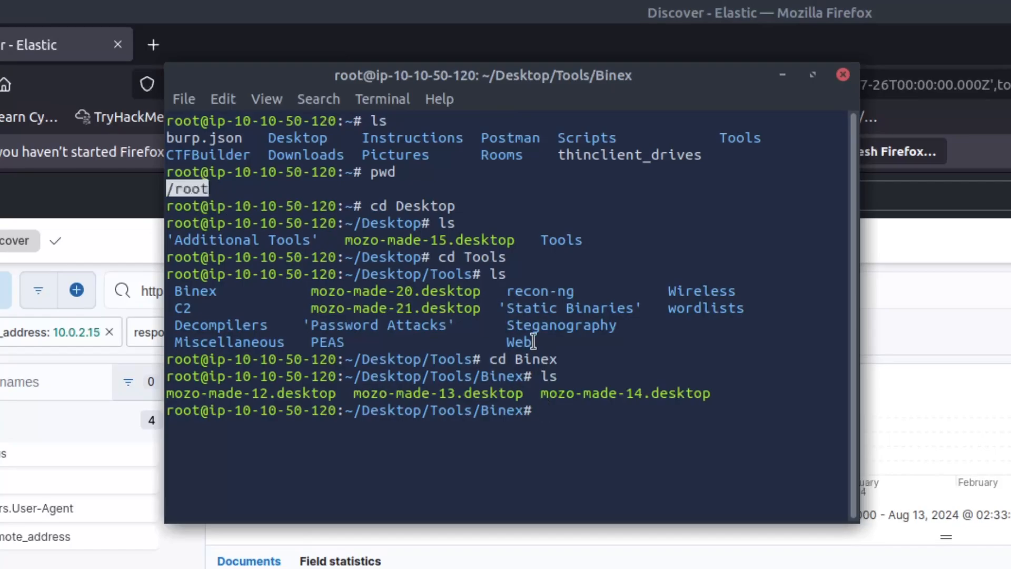
{"action": "left_click", "coordinate": [555, 409]}
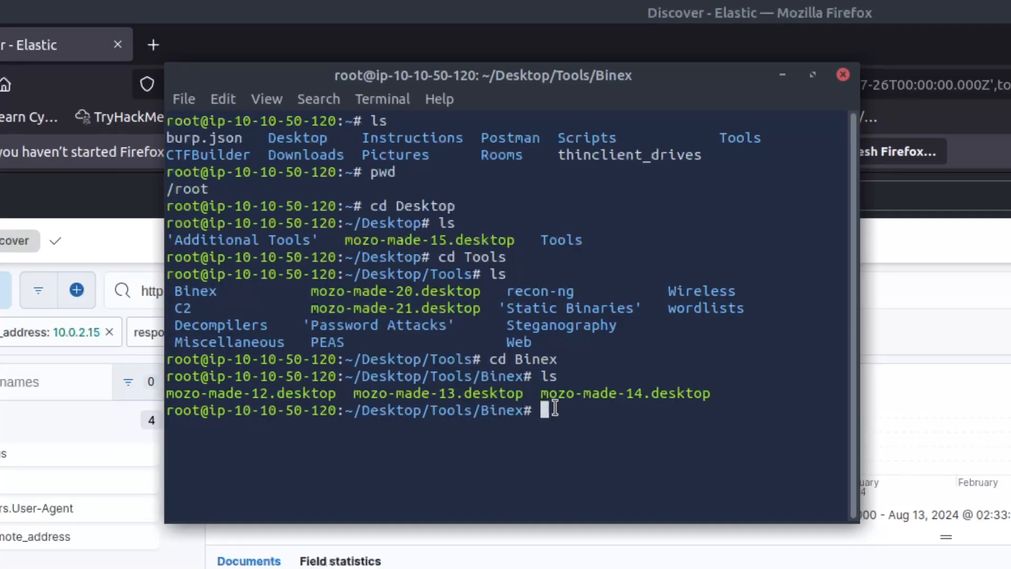
{"action": "type", "text": "pwd"}
{"action": "key", "text": "Return"}
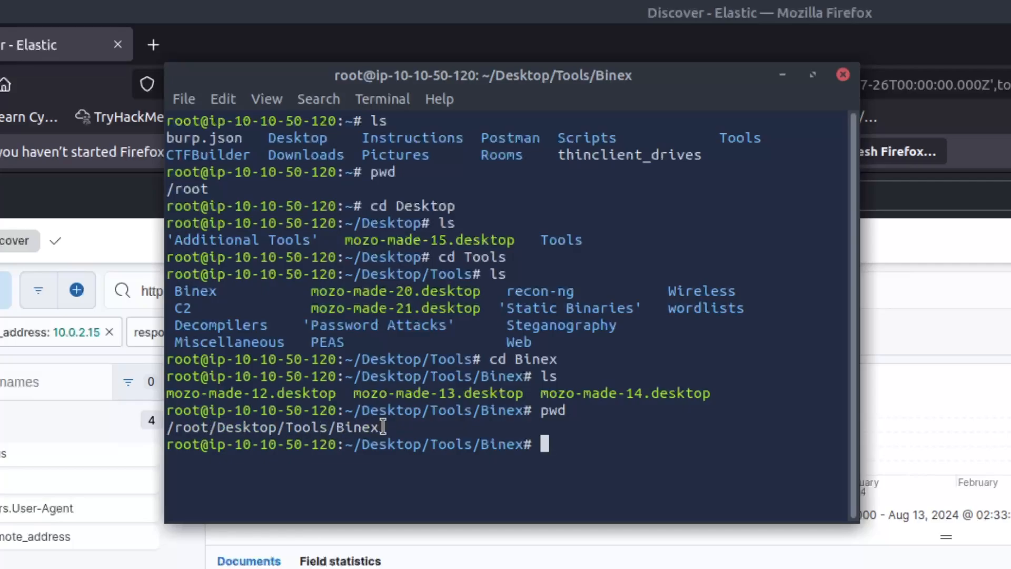
- Go up three directory levels from Binex with cd ../../.. and show the current path with pwd
{"action": "left_click_drag", "start_coordinate": [383, 428], "coordinate": [173, 425]}
{"action": "left_click", "coordinate": [203, 426]}
{"action": "left_click", "coordinate": [439, 427]}
{"action": "type", "text": "cc .."}
{"action": "key", "text": "BackSpace"}
{"action": "key", "text": "BackSpace"}
{"action": "key", "text": "BackSpace"}
{"action": "key", "text": "BackSpace"}
{"action": "key", "text": "BackSpace"}
{"action": "type", "text": "cd ../"}
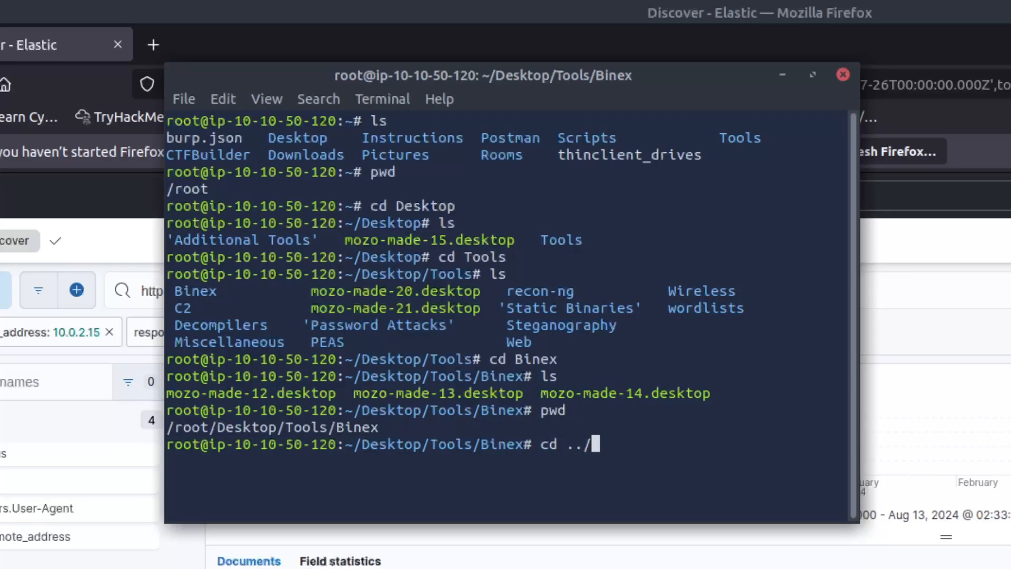
{"action": "type", "text": ".."}
{"action": "type", "text": "/"}
{"action": "type", "text": "cc"}
{"action": "key", "text": "BackSpace"}
{"action": "key", "text": "BackSpace"}
{"action": "type", "text": ".."}
{"action": "key", "text": "Return"}
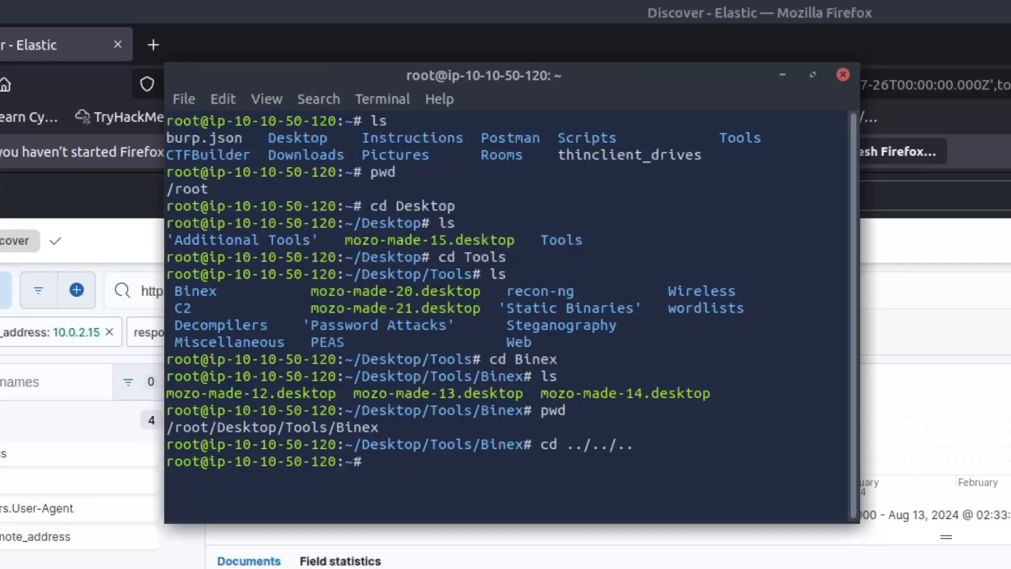
{"action": "type", "text": "pwd"}
{"action": "key", "text": "Return"}
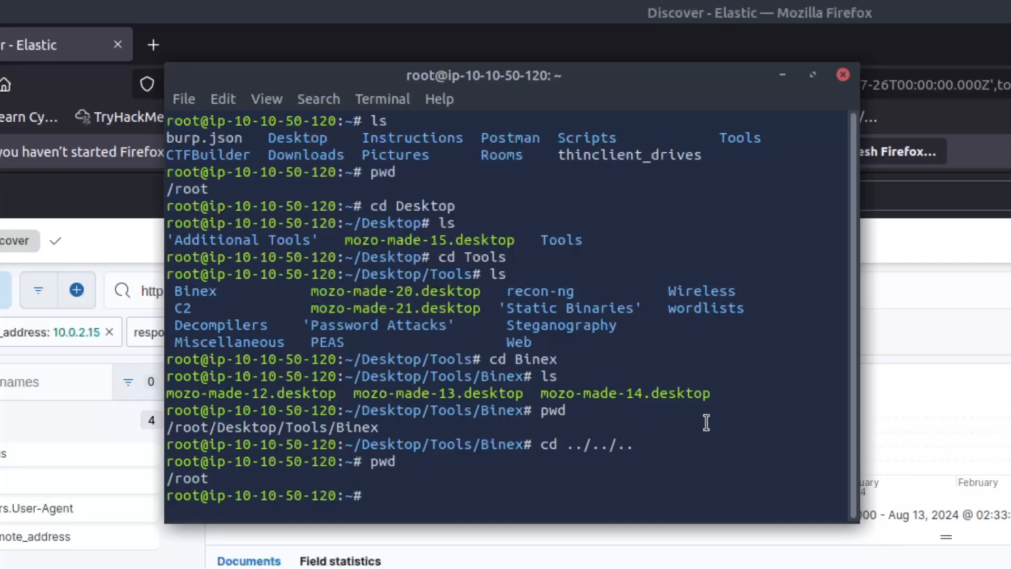
{"action": "left_click_drag", "start_coordinate": [634, 444], "coordinate": [620, 443]}
{"action": "left_click_drag", "start_coordinate": [524, 443], "coordinate": [436, 444]}
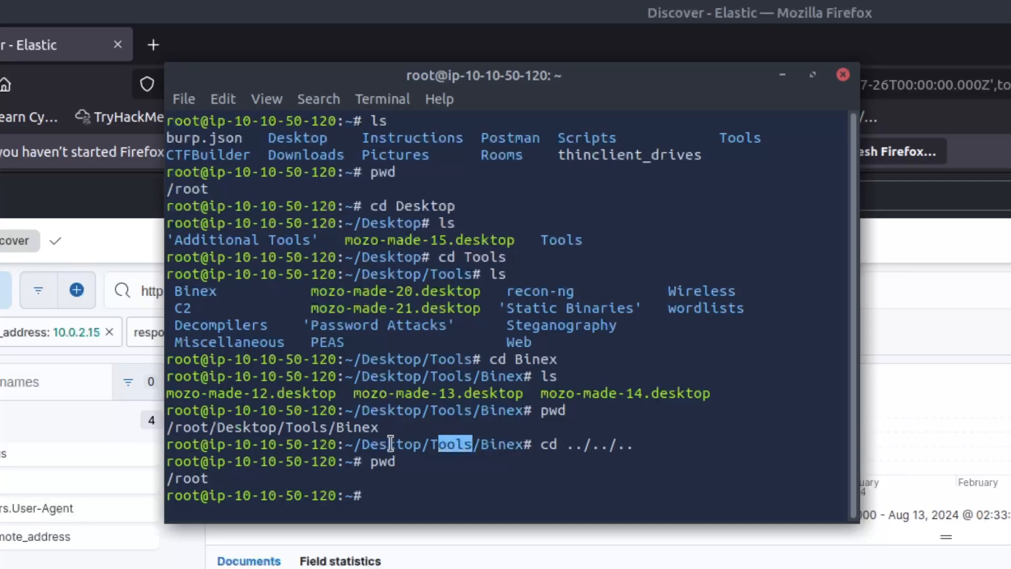
{"action": "left_click", "coordinate": [391, 443]}
- Return to the Elastic results and examine which files the directory traversal URLs target, looking for one holding database credentials
{"action": "left_click", "coordinate": [901, 337]}
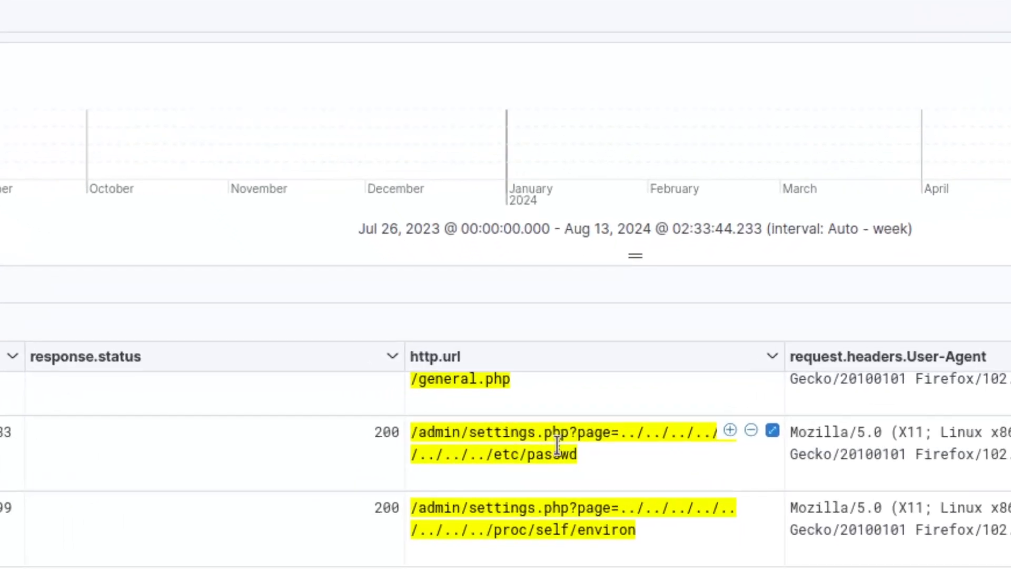
{"action": "left_click", "coordinate": [606, 432]}
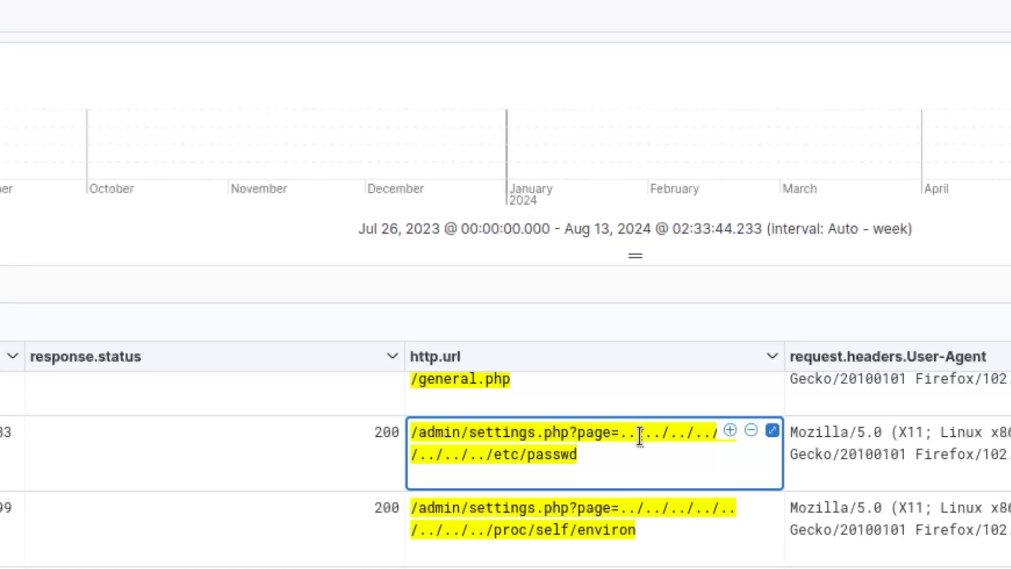
{"action": "left_click_drag", "start_coordinate": [493, 454], "coordinate": [575, 454]}
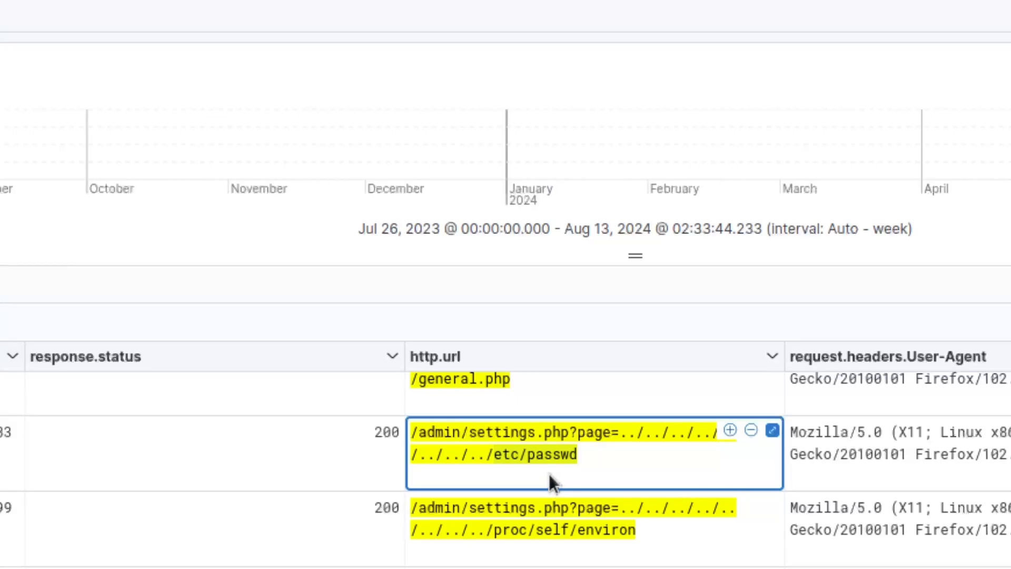
{"action": "scroll", "coordinate": [526, 507], "scroll_direction": "down", "scroll_amount": 2}
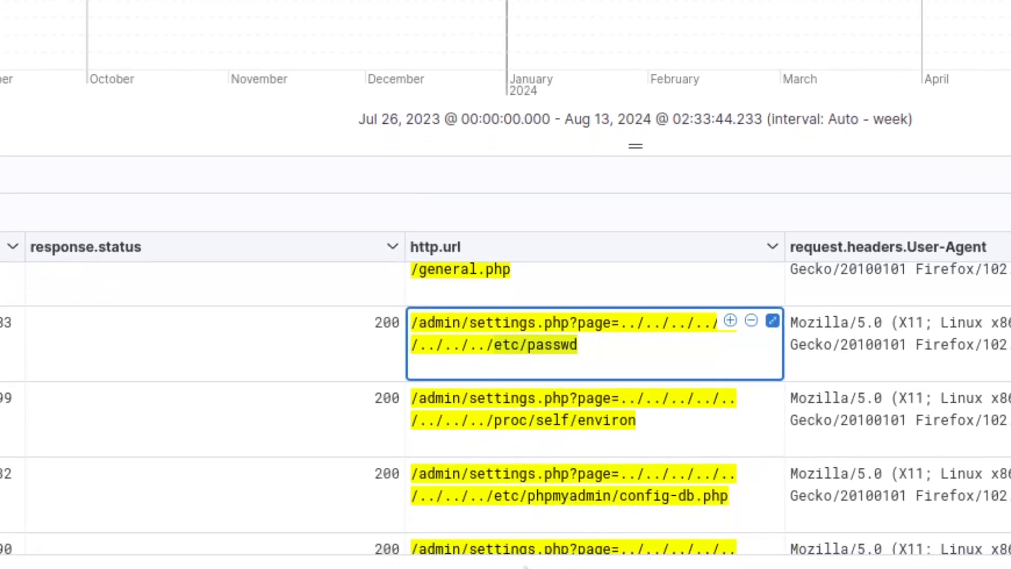
{"action": "scroll", "coordinate": [519, 490], "scroll_direction": "down", "scroll_amount": 1}
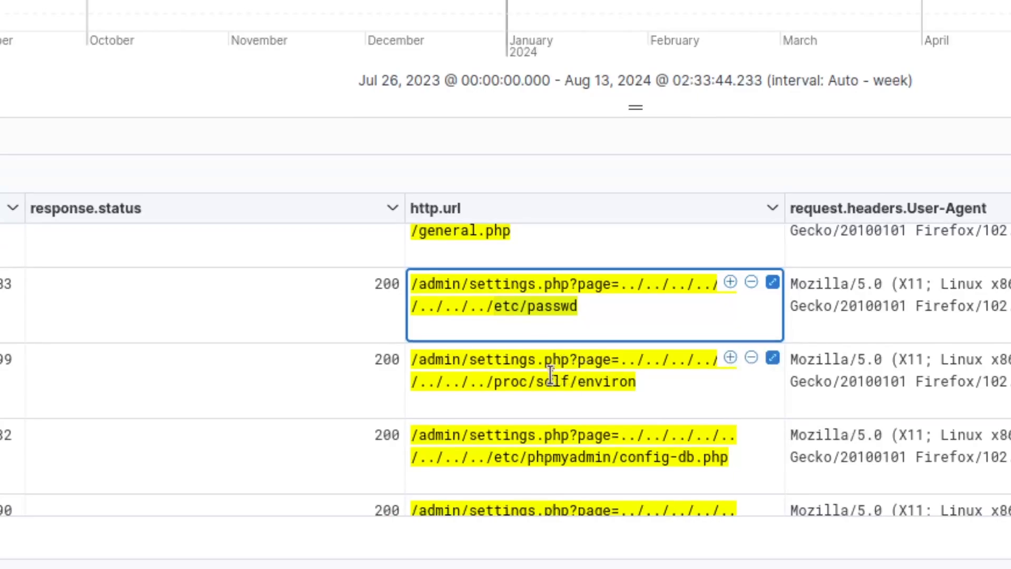
{"action": "left_click", "coordinate": [614, 381]}
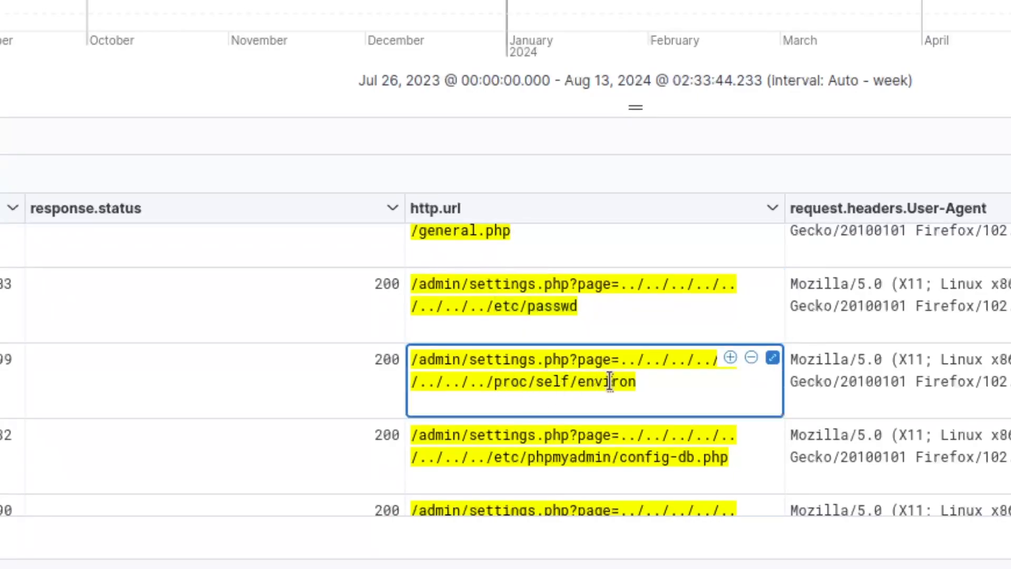
{"action": "left_click", "coordinate": [555, 457]}
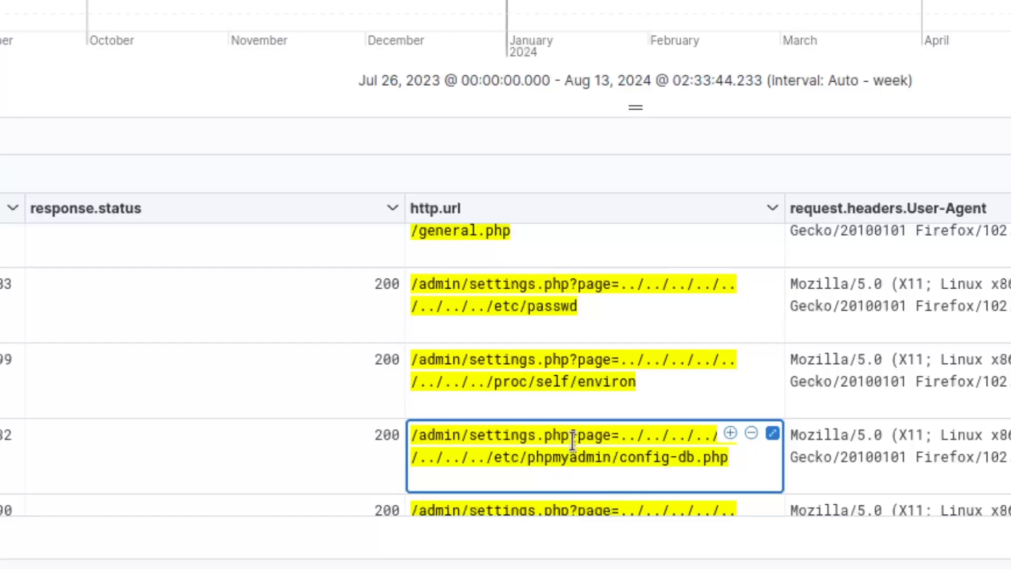
{"action": "scroll", "coordinate": [576, 435], "scroll_direction": "down", "scroll_amount": 3}
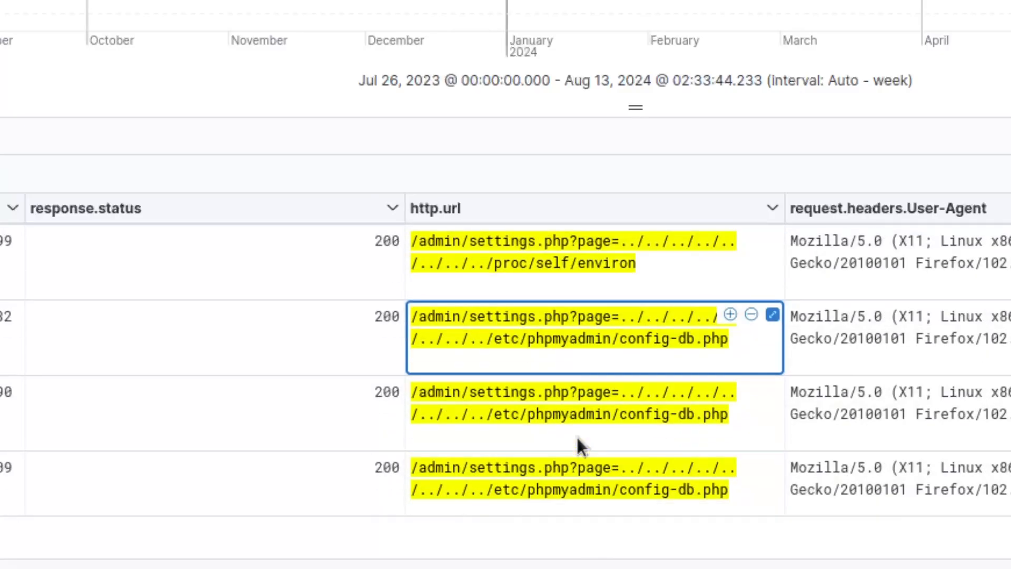
{"action": "scroll", "coordinate": [573, 409], "scroll_direction": "down", "scroll_amount": 2}
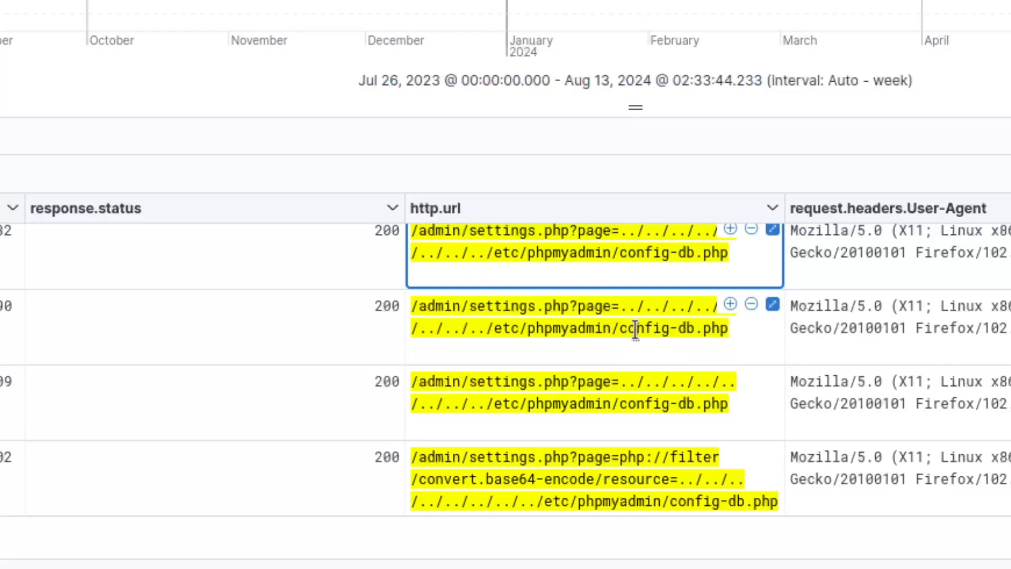
{"action": "left_click_drag", "start_coordinate": [622, 328], "coordinate": [724, 329]}
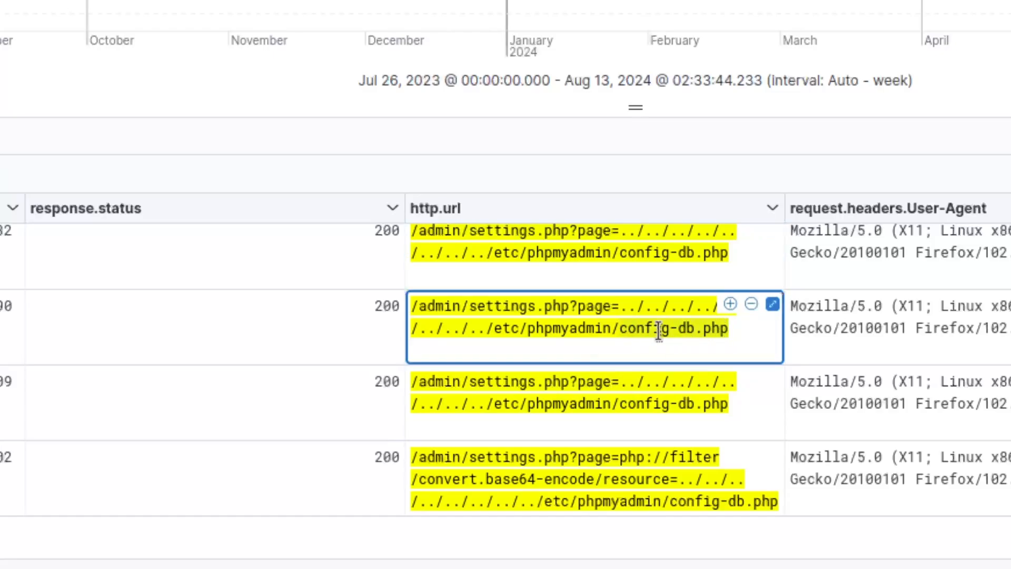
{"action": "scroll", "coordinate": [633, 291], "scroll_direction": "up", "scroll_amount": 2}
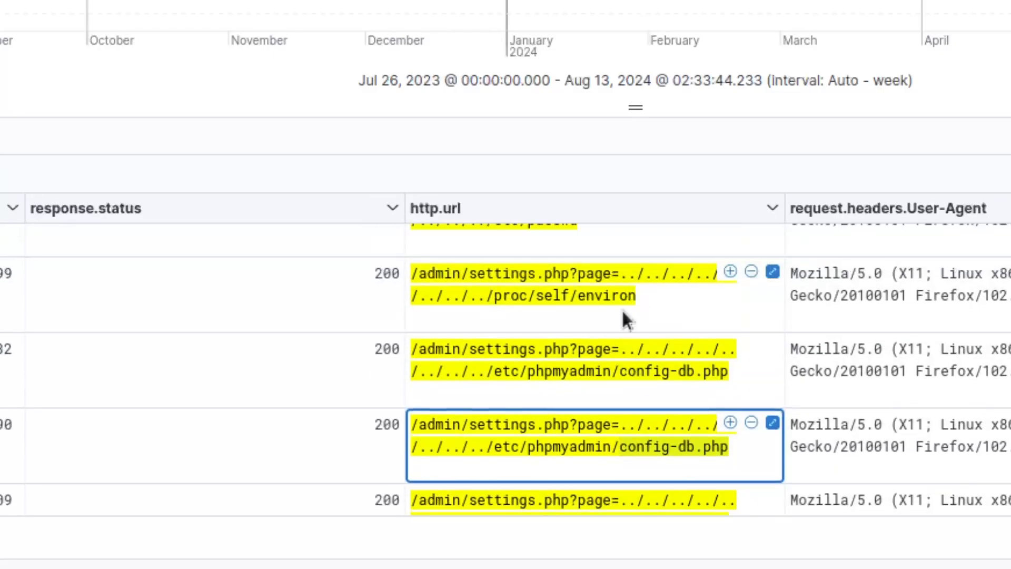
{"action": "scroll", "coordinate": [622, 309], "scroll_direction": "up", "scroll_amount": 2}
{"action": "scroll", "coordinate": [623, 310], "scroll_direction": "down", "scroll_amount": 4}
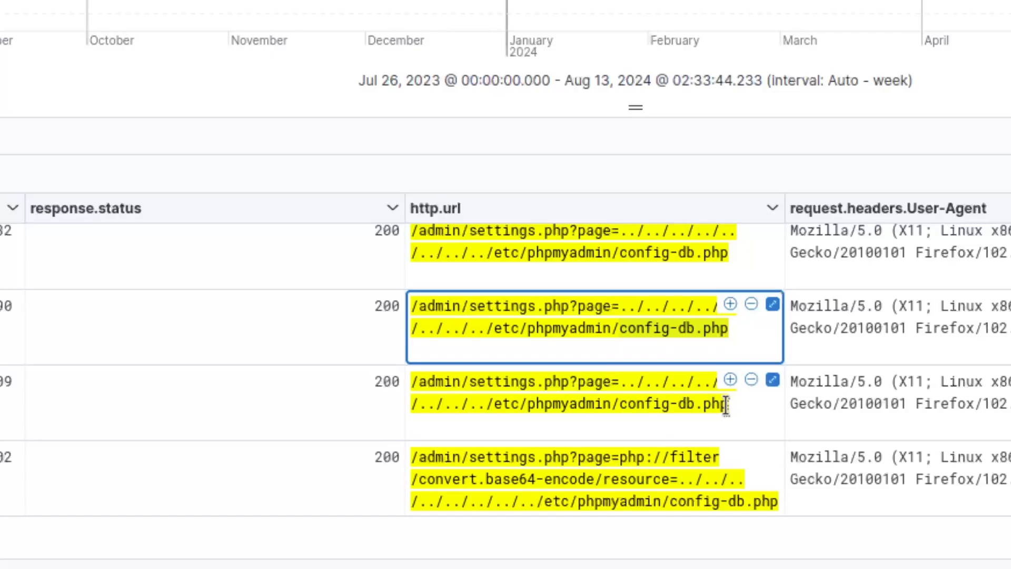
- Copy the path etc/phpmyadmin/config-db.php from the http.url value of a directory traversal request
{"action": "left_click_drag", "start_coordinate": [726, 406], "coordinate": [515, 402]}
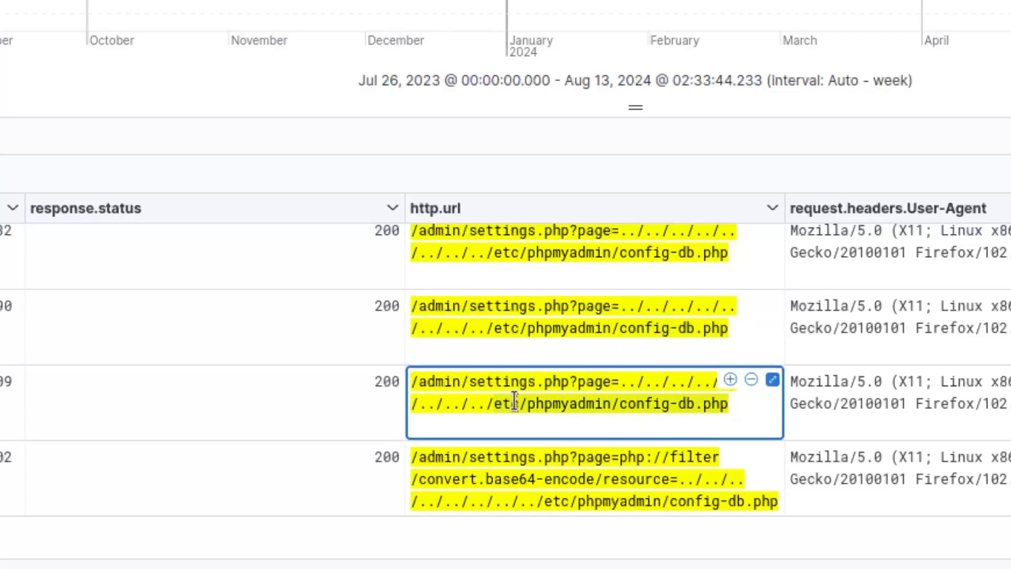
{"action": "right_click", "coordinate": [521, 402]}
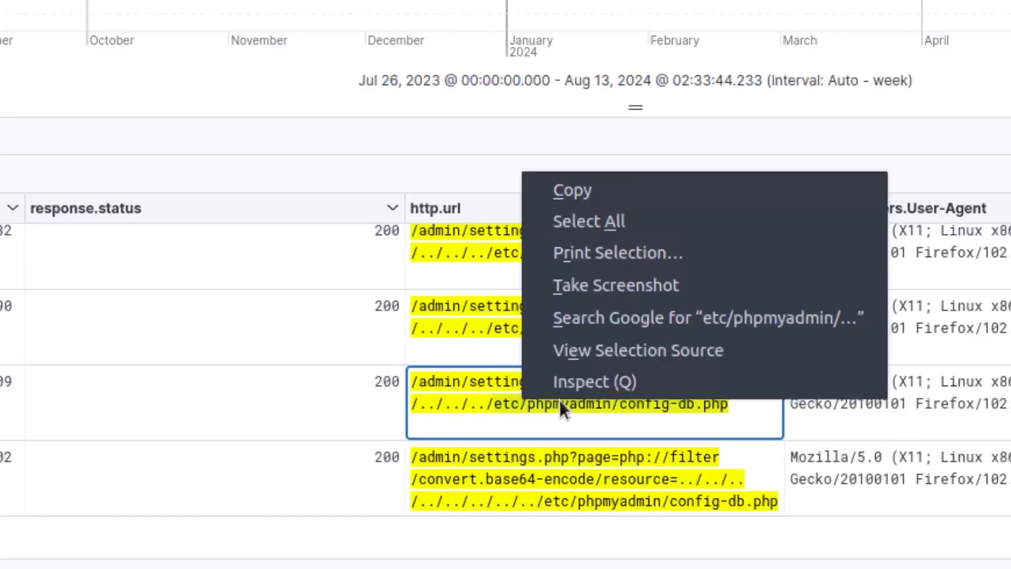
{"action": "left_click", "coordinate": [581, 194]}
- Switch to the TryHackMe Slingshot room and submit /etc/phpmyadmin/config-db.php as the file location of the extracted database credentials
{"action": "key", "text": "ctrl+shift+Tab"}
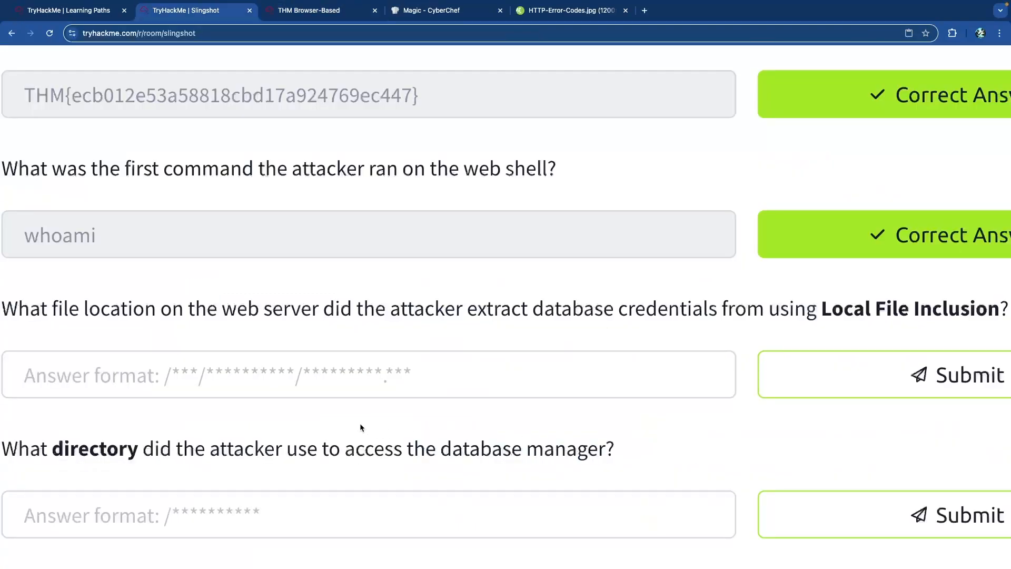
{"action": "left_click", "coordinate": [251, 379]}
{"action": "type", "text": "/"}
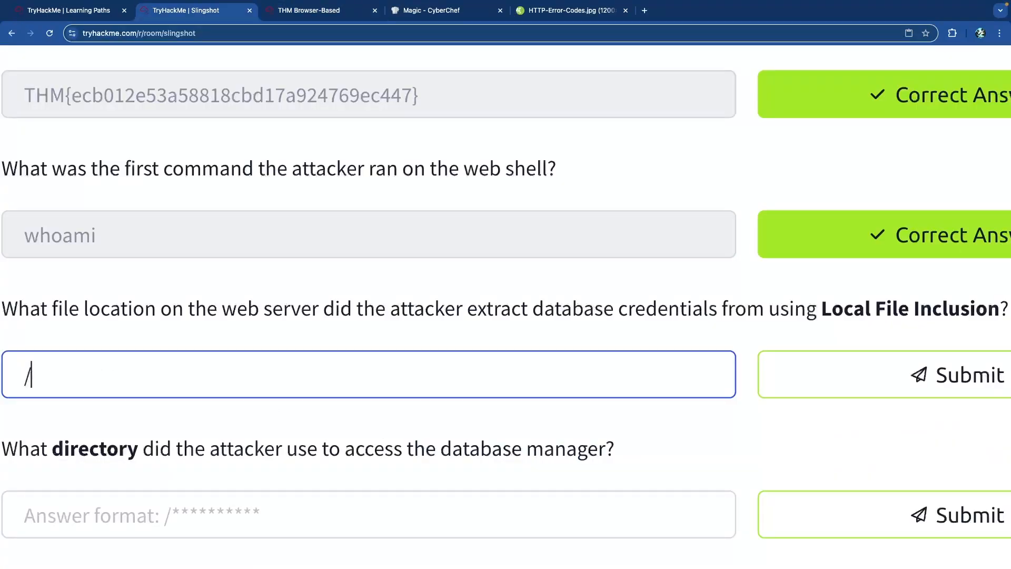
{"action": "key", "text": "ctrl+v"}
{"action": "key", "text": "Return"}
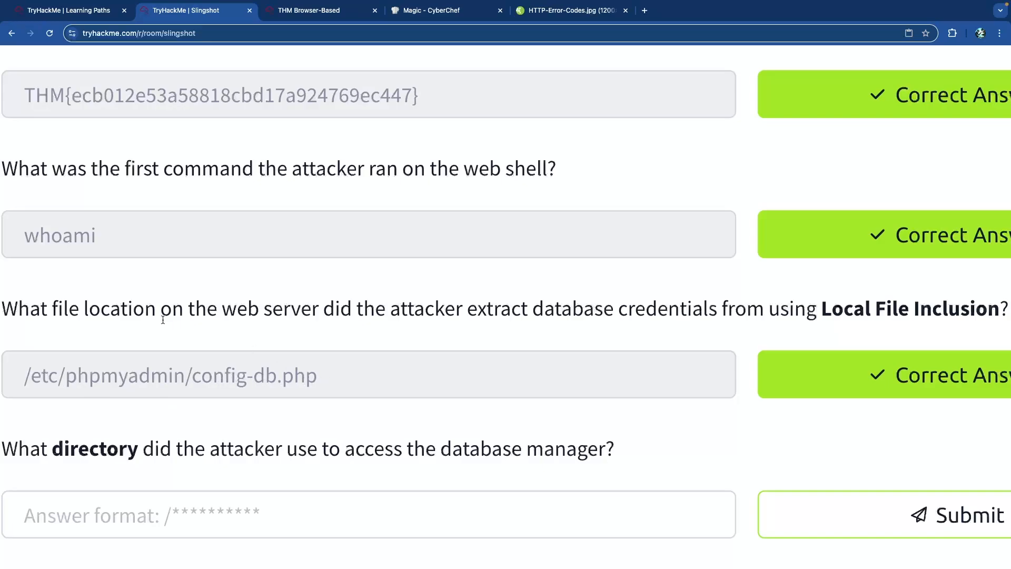
{"action": "left_click_drag", "start_coordinate": [237, 308], "coordinate": [576, 289]}
{"action": "left_click", "coordinate": [599, 299]}
- Submit /phpmyadmin as the directory the attacker used to access the database manager
{"action": "scroll", "coordinate": [496, 315], "scroll_direction": "down", "scroll_amount": 4}
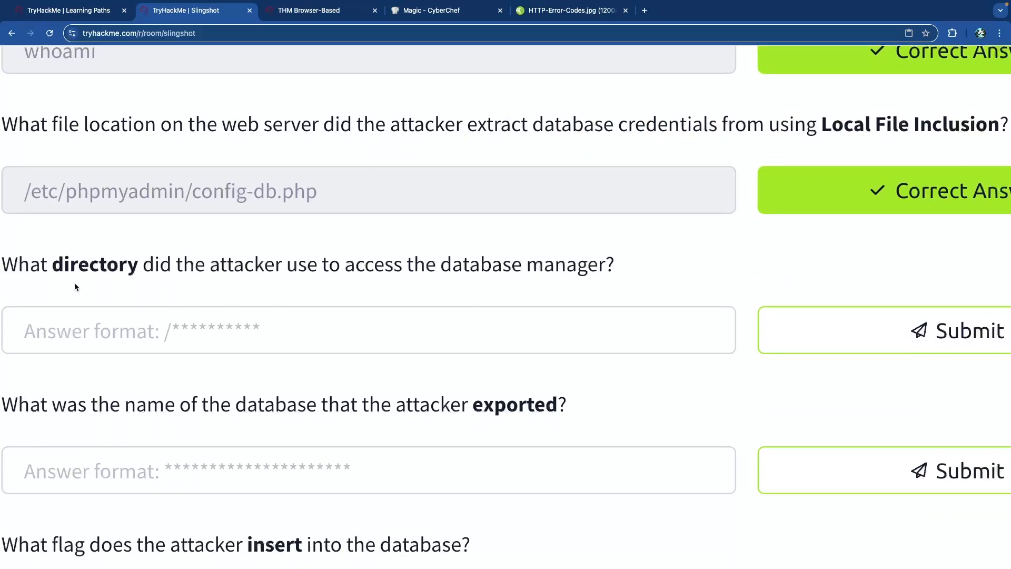
{"action": "left_click_drag", "start_coordinate": [29, 269], "coordinate": [309, 269]}
{"action": "left_click", "coordinate": [298, 270]}
{"action": "left_click", "coordinate": [363, 327]}
{"action": "type", "text": "/"}
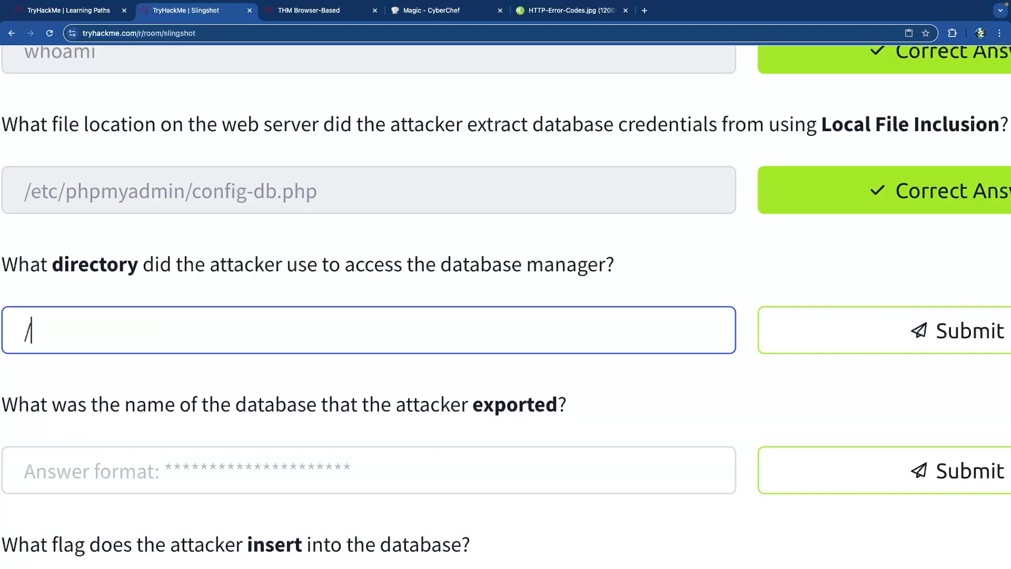
{"action": "type", "text": "phpadmin"}
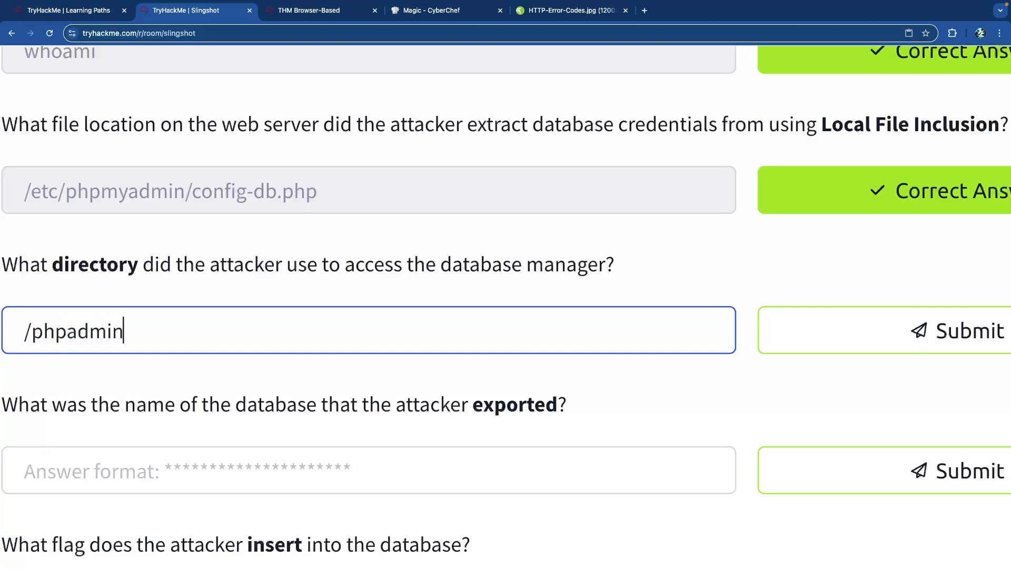
{"action": "key", "text": "BackSpace"}
{"action": "key", "text": "BackSpace"}
{"action": "key", "text": "BackSpace"}
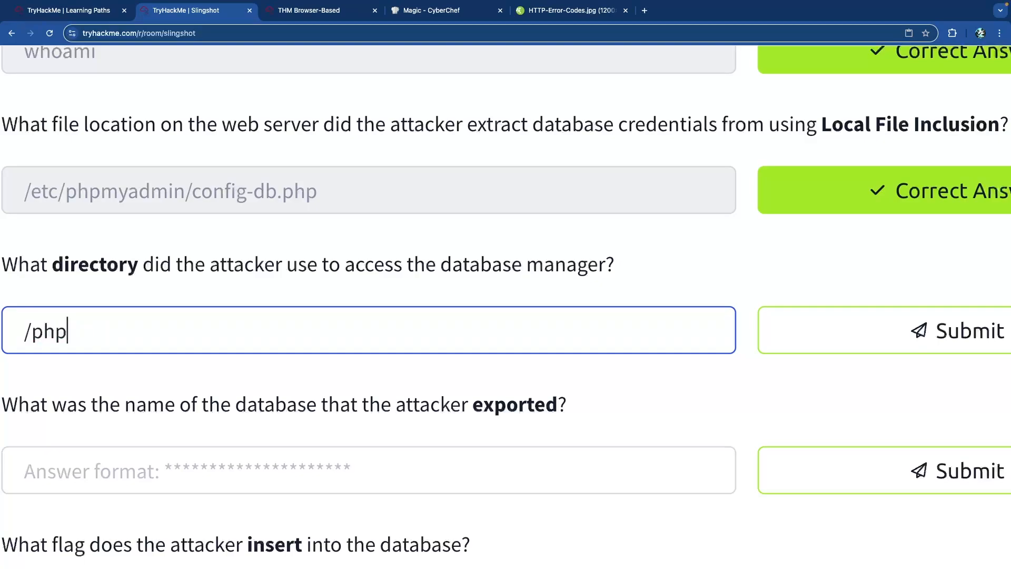
{"action": "type", "text": "myadmin"}
{"action": "key", "text": "Return"}
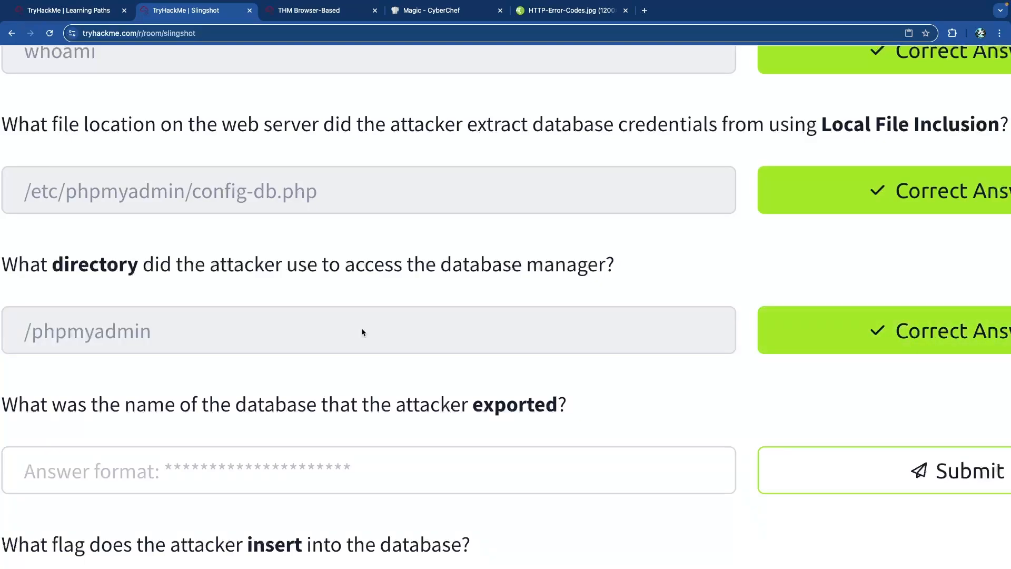
- Review the submitted phpmyadmin path and read the remaining questions about the exported database and the inserted flag
{"action": "double_click", "coordinate": [173, 192]}
{"action": "left_click", "coordinate": [244, 193]}
{"action": "left_click_drag", "start_coordinate": [188, 191], "coordinate": [310, 188]}
{"action": "left_click", "coordinate": [260, 204]}
{"action": "scroll", "coordinate": [261, 204], "scroll_direction": "down", "scroll_amount": 5}
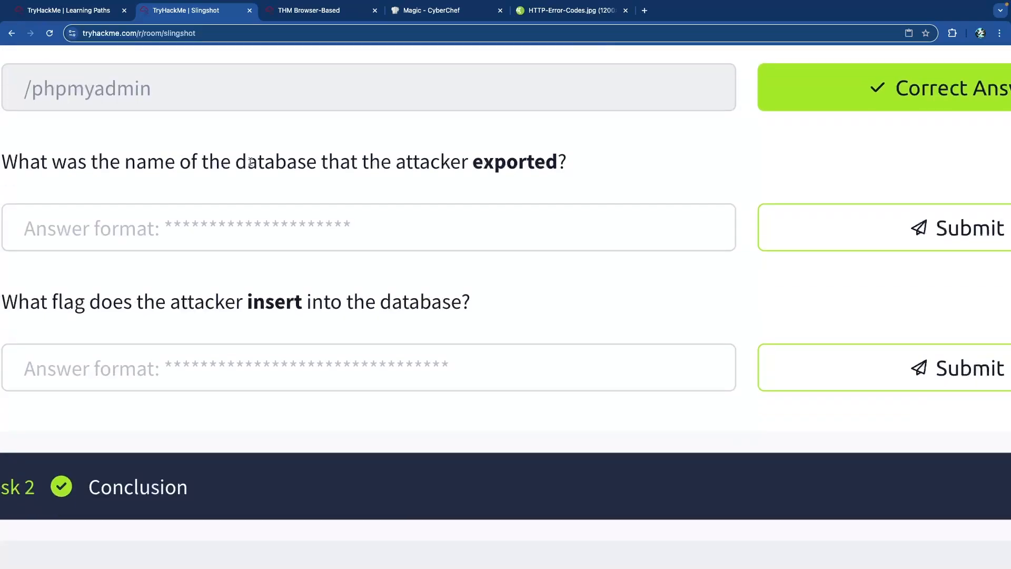
{"action": "scroll", "coordinate": [443, 177], "scroll_direction": "up", "scroll_amount": 3}
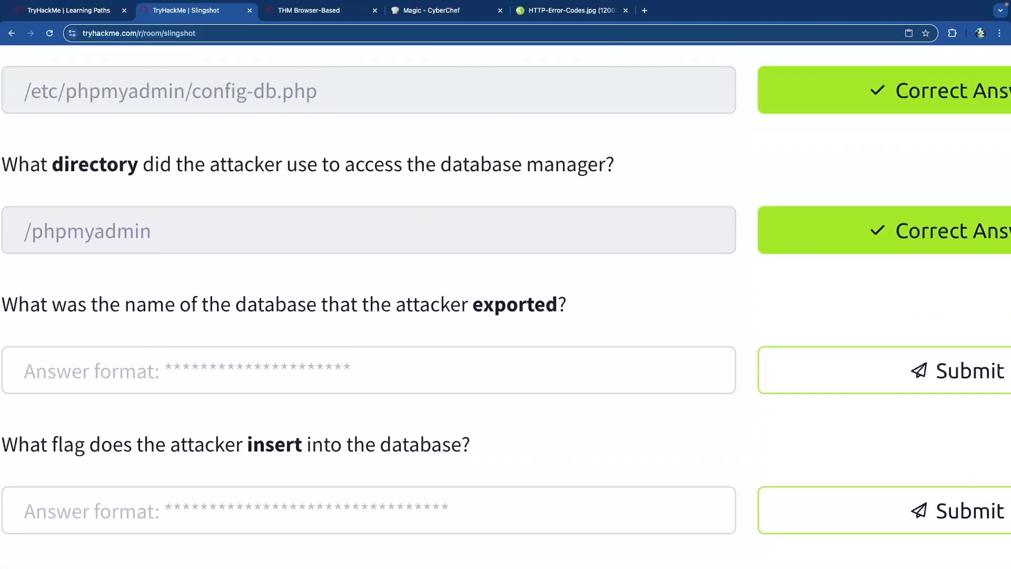
{"action": "scroll", "coordinate": [200, 240], "scroll_direction": "down", "scroll_amount": 2}
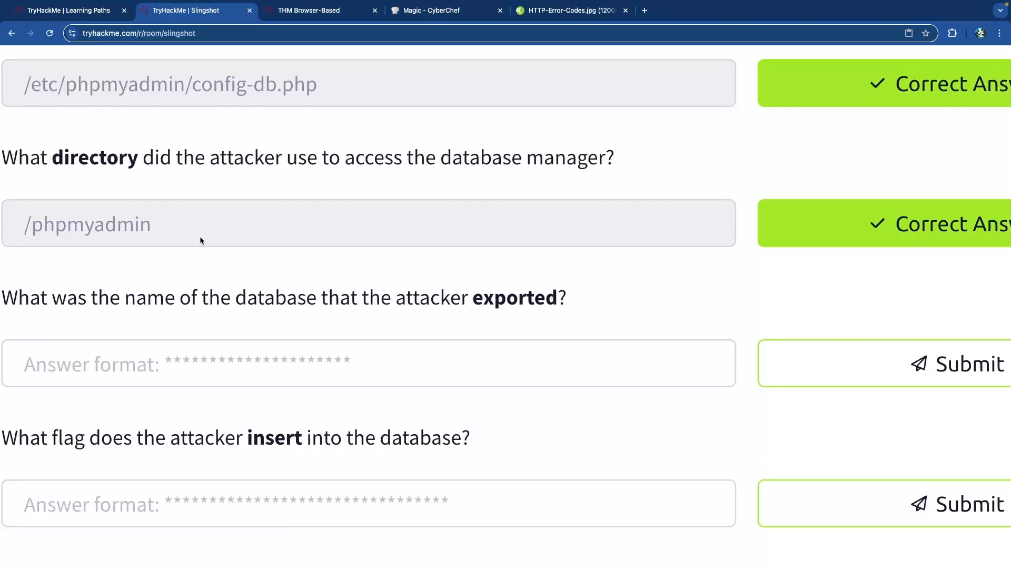
{"action": "scroll", "coordinate": [179, 220], "scroll_direction": "down", "scroll_amount": 2}
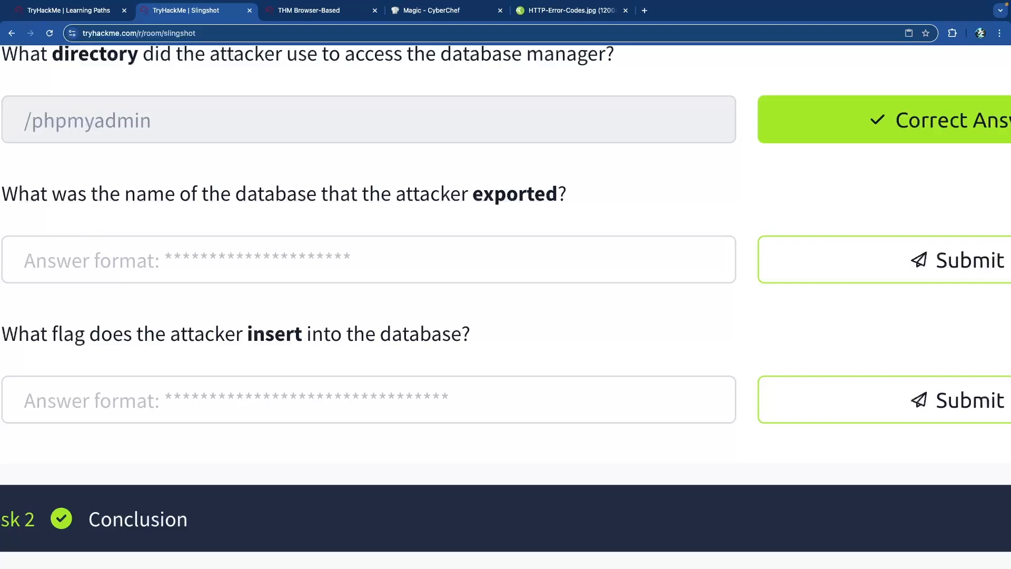
- Switch to the browser-based machine and change the Discover query to http.url:/phpmyadmin*
{"action": "key", "text": "ctrl+Tab"}
{"action": "left_click", "coordinate": [210, 218]}
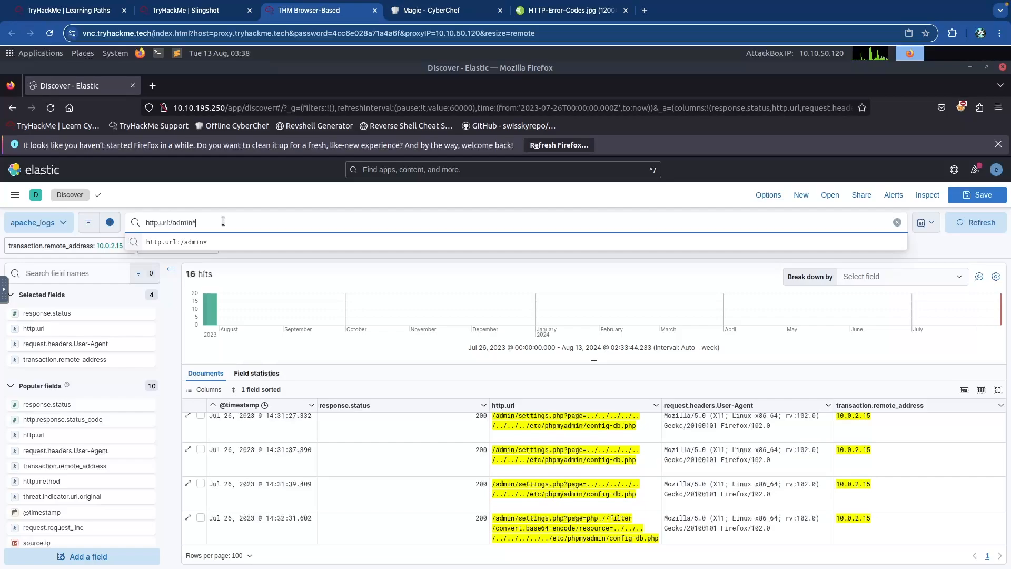
{"action": "key", "text": "BackSpace"}
{"action": "key", "text": "BackSpace"}
{"action": "key", "text": "BackSpace"}
{"action": "key", "text": "BackSpace"}
{"action": "key", "text": "BackSpace"}
{"action": "key", "text": "BackSpace"}
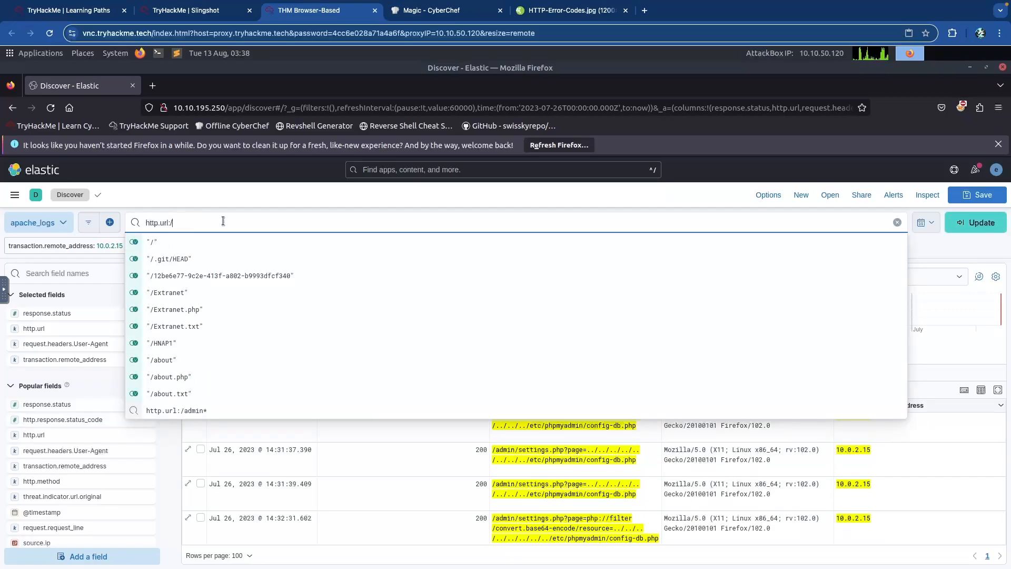
{"action": "type", "text": "phpmyadmin"}
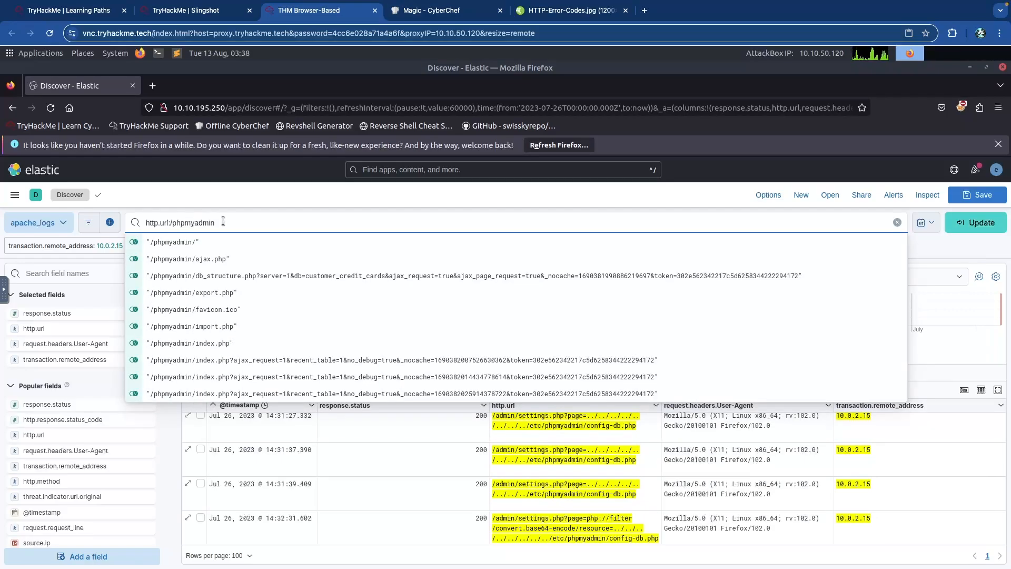
{"action": "type", "text": "*"}
{"action": "key", "text": "Return"}
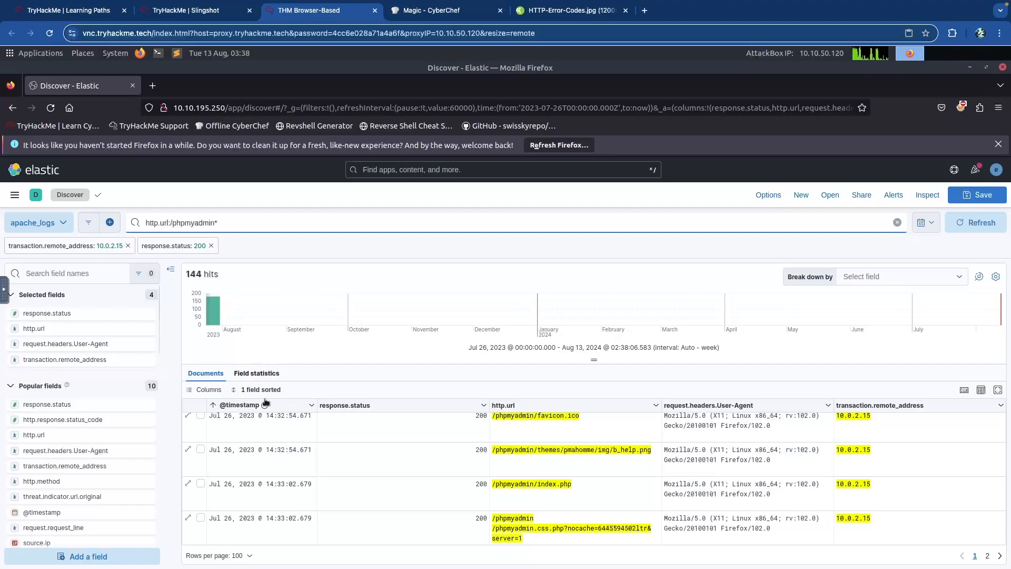
{"action": "left_click", "coordinate": [240, 407]}
{"action": "left_click", "coordinate": [239, 407]}
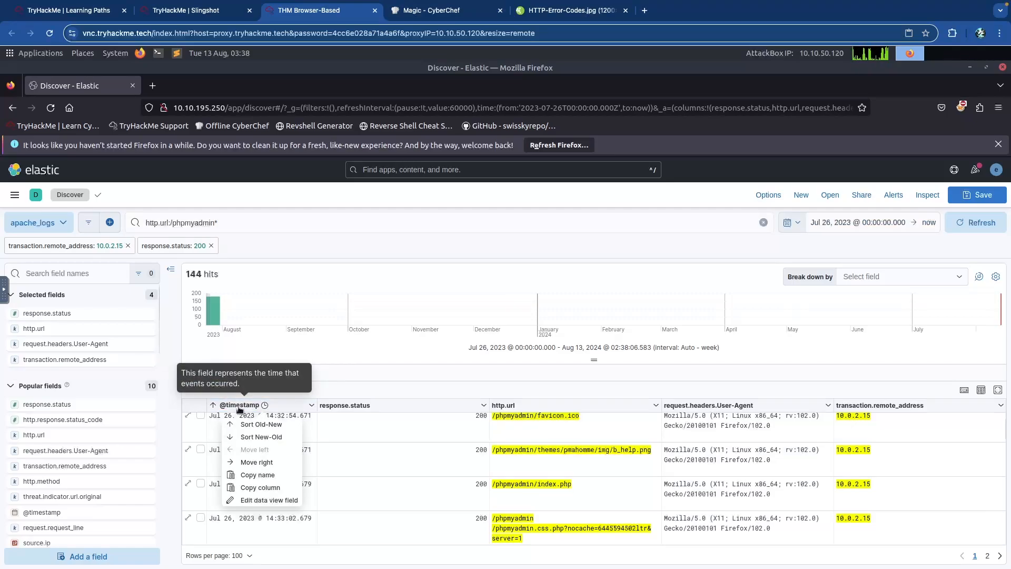
{"action": "left_click", "coordinate": [260, 424]}
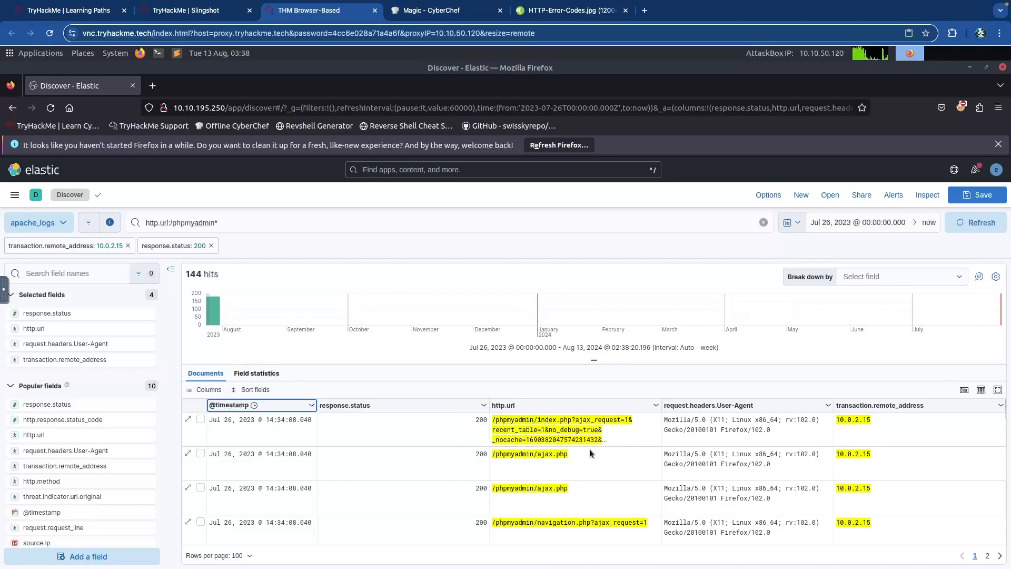
- Find the /phpmyadmin/export.php request among the results and open its expanded document
{"action": "scroll", "coordinate": [595, 451], "scroll_direction": "down", "scroll_amount": 3}
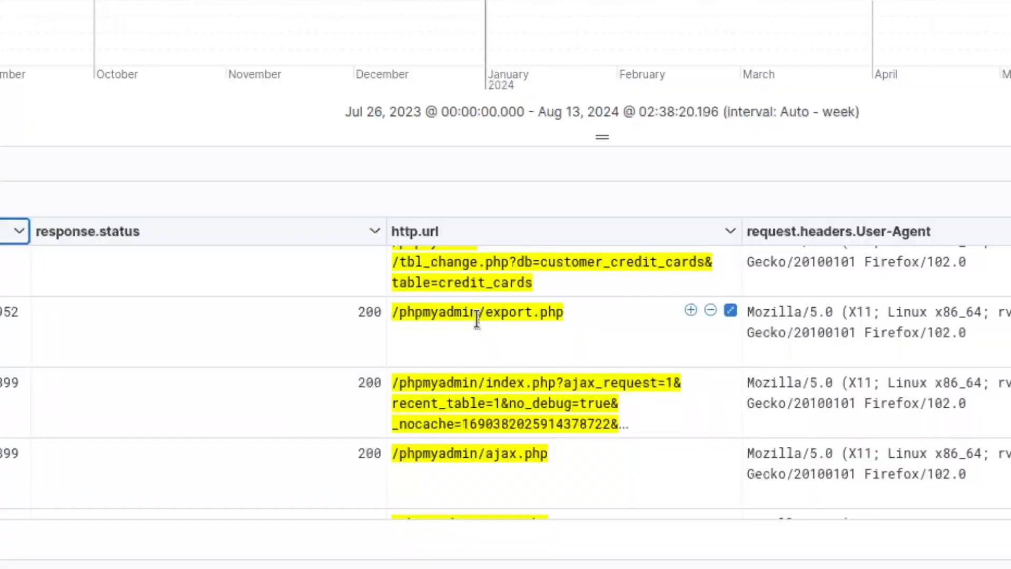
{"action": "left_click", "coordinate": [540, 446]}
{"action": "left_click_drag", "start_coordinate": [481, 314], "coordinate": [562, 314]}
{"action": "left_click", "coordinate": [513, 322]}
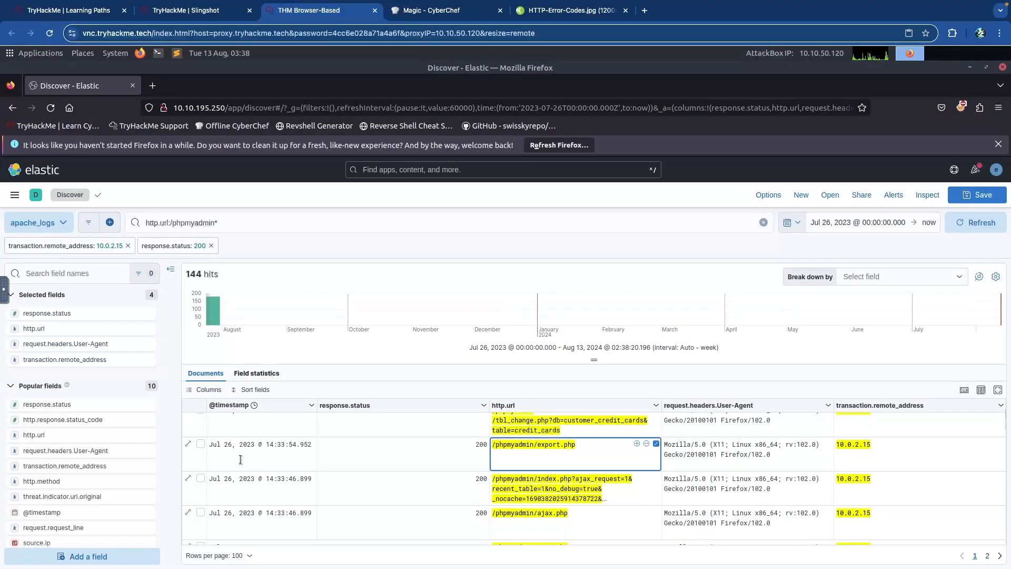
{"action": "left_click", "coordinate": [188, 444]}
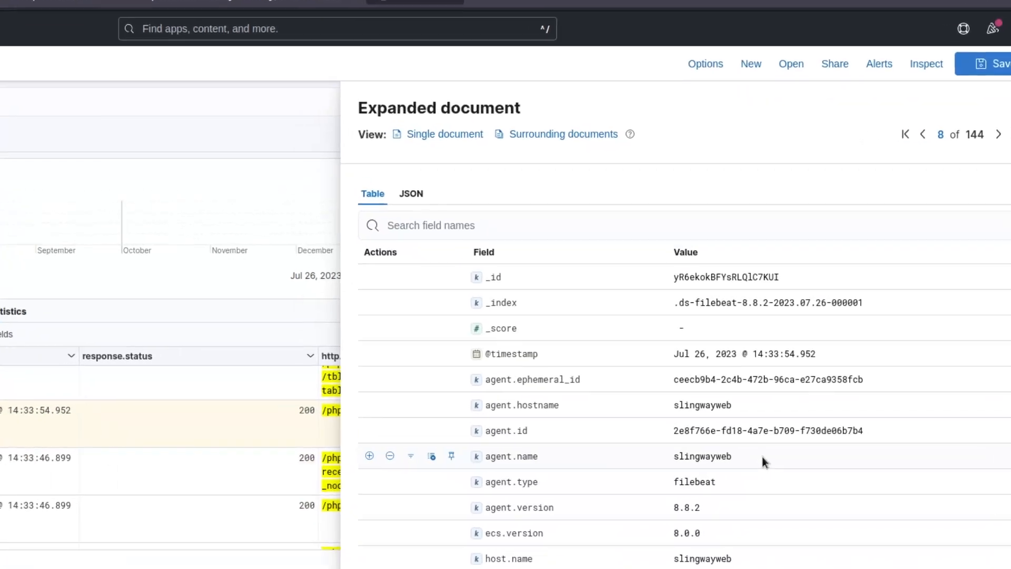
- Expand the message field of the export.php document and examine the request body for the database name
{"action": "scroll", "coordinate": [713, 358], "scroll_direction": "down", "scroll_amount": 3}
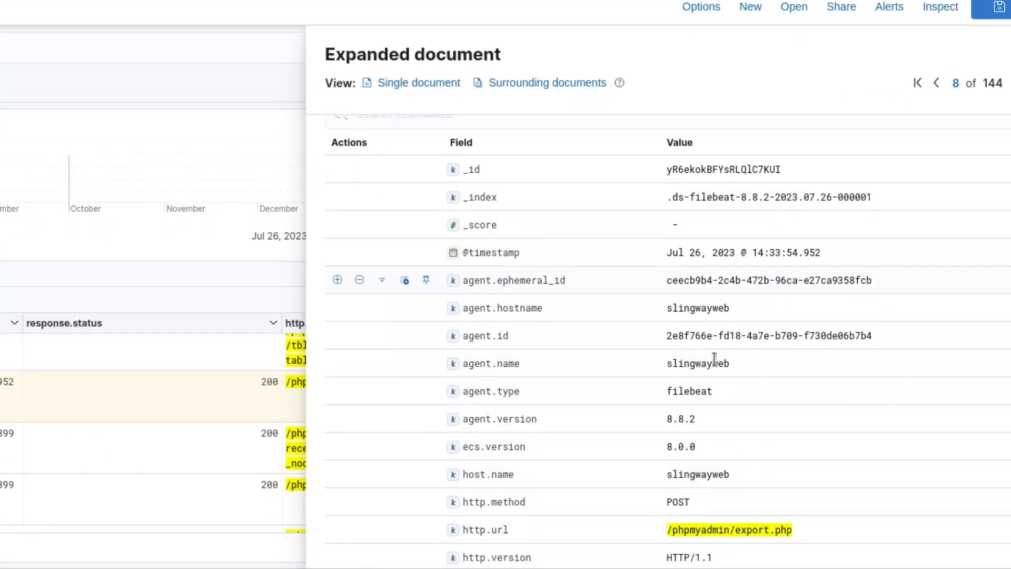
{"action": "scroll", "coordinate": [714, 356], "scroll_direction": "down", "scroll_amount": 2}
{"action": "scroll", "coordinate": [716, 358], "scroll_direction": "down", "scroll_amount": 5}
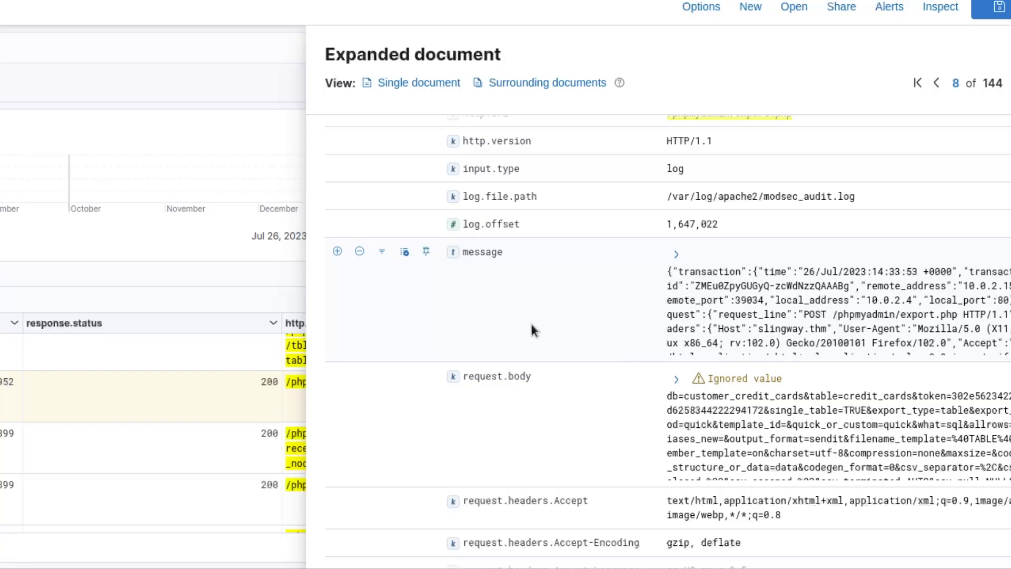
{"action": "left_click", "coordinate": [676, 255]}
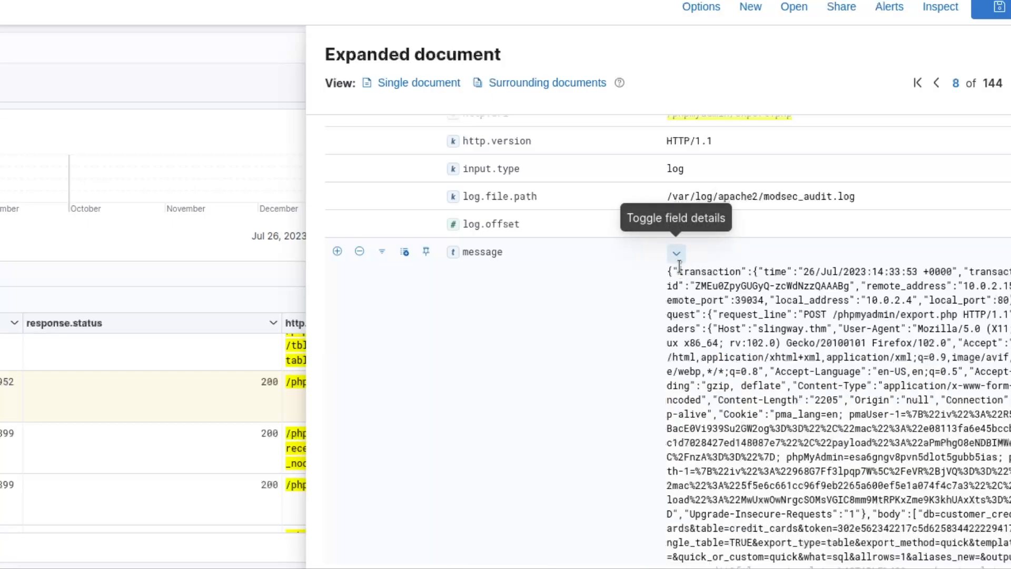
{"action": "scroll", "coordinate": [897, 326], "scroll_direction": "down", "scroll_amount": 5}
{"action": "scroll", "coordinate": [898, 327], "scroll_direction": "up", "scroll_amount": 2}
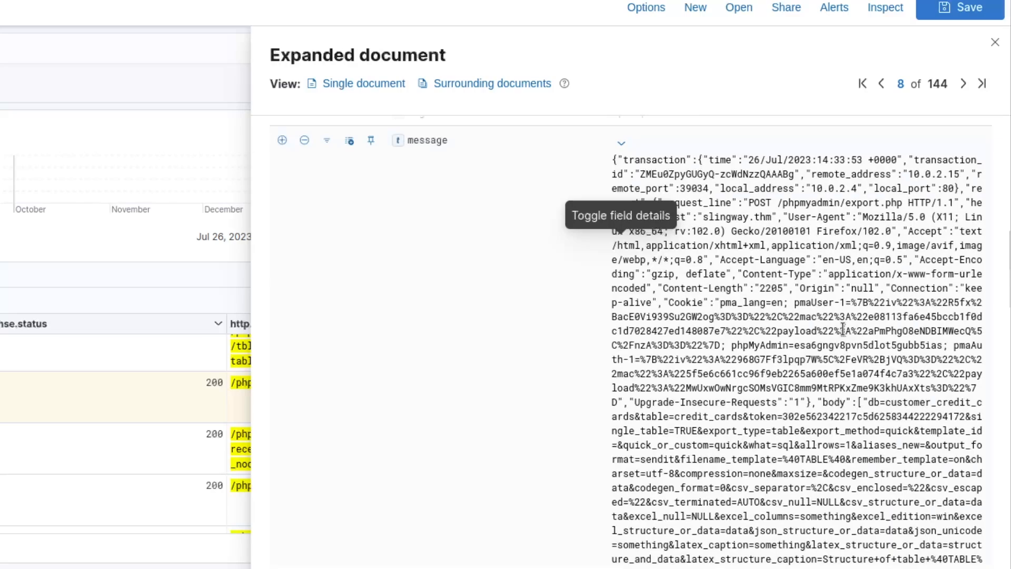
{"action": "scroll", "coordinate": [843, 329], "scroll_direction": "down", "scroll_amount": 3}
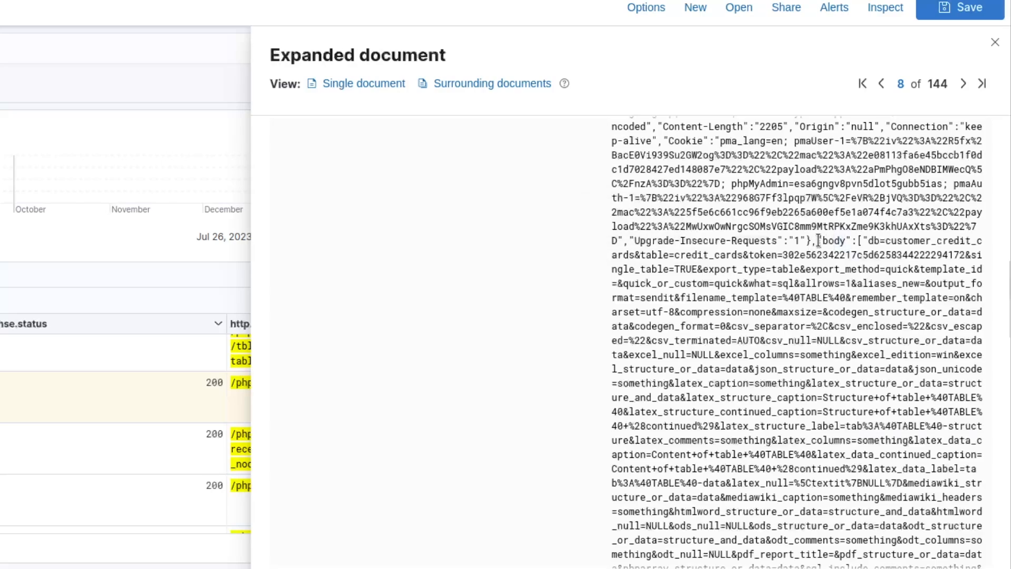
- Copy customer_credit_cards from the body's db parameter and submit it in the Slingshot room as the exported database's name
{"action": "left_click_drag", "start_coordinate": [818, 241], "coordinate": [852, 240]}
{"action": "left_click", "coordinate": [868, 241]}
{"action": "left_click_drag", "start_coordinate": [887, 240], "coordinate": [635, 256]}
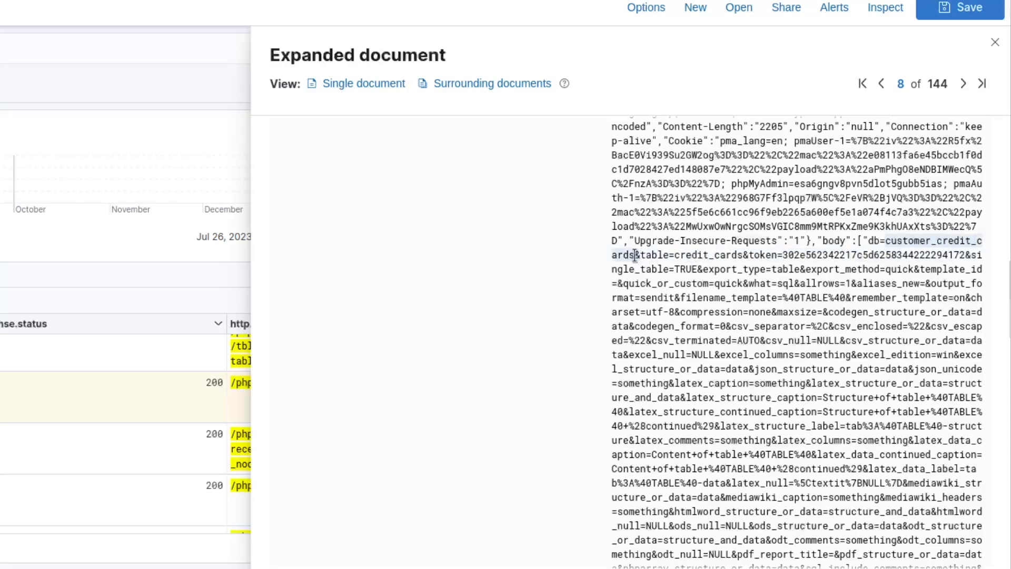
{"action": "right_click", "coordinate": [923, 242]}
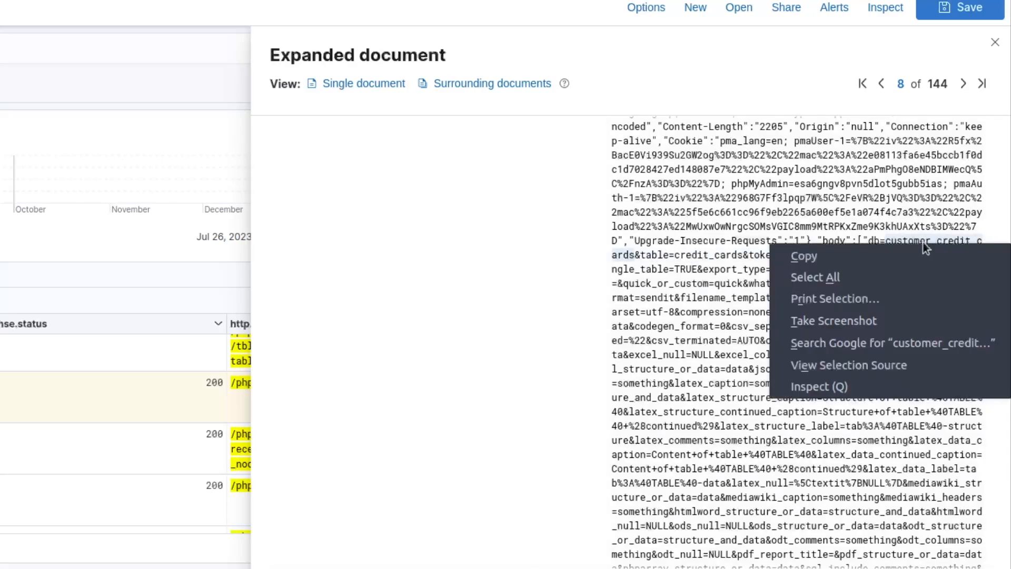
{"action": "left_click", "coordinate": [840, 258]}
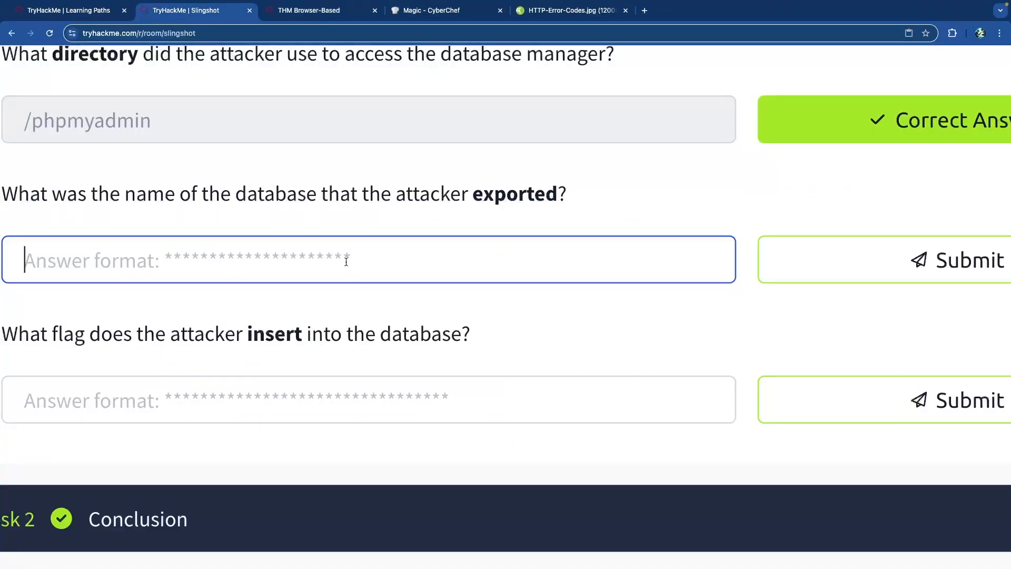
{"action": "key", "text": "super+v"}
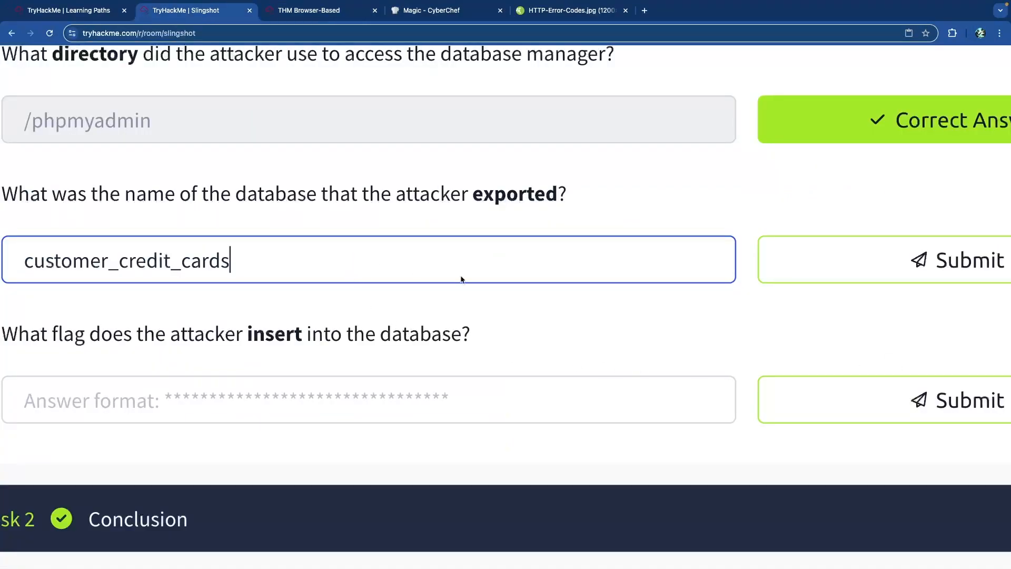
{"action": "left_click", "coordinate": [898, 257]}
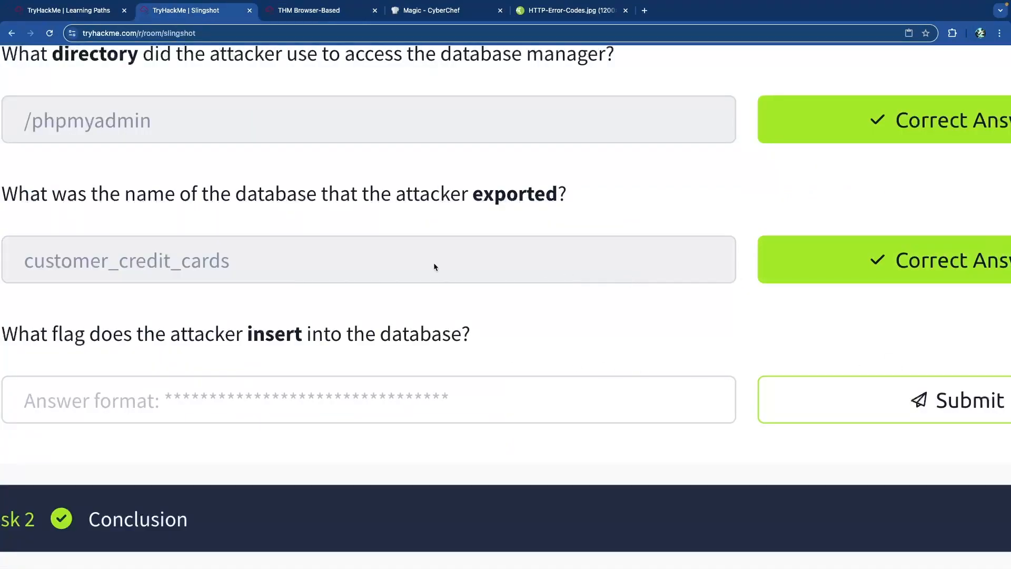
- Read through the rest of the export request's message and review the room's question about the flag inserted into the database
{"action": "key", "text": "ctrl+Tab"}
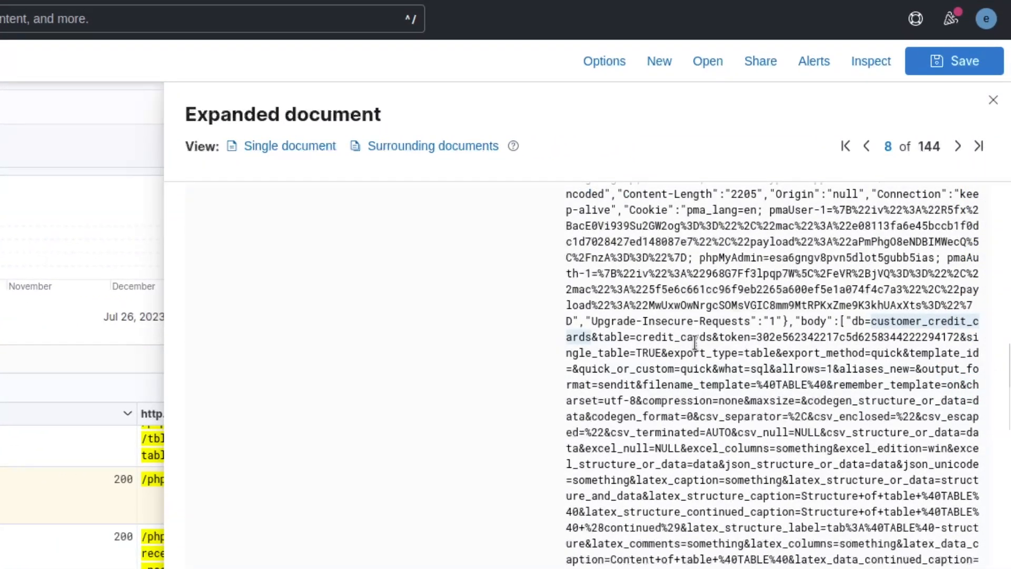
{"action": "scroll", "coordinate": [695, 342], "scroll_direction": "down", "scroll_amount": 3}
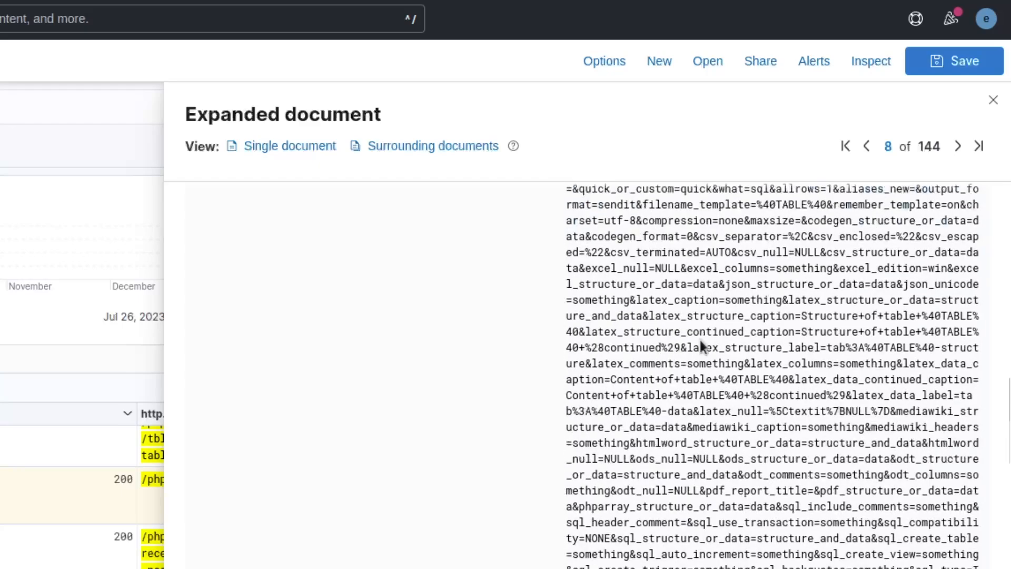
{"action": "scroll", "coordinate": [701, 346], "scroll_direction": "down", "scroll_amount": 5}
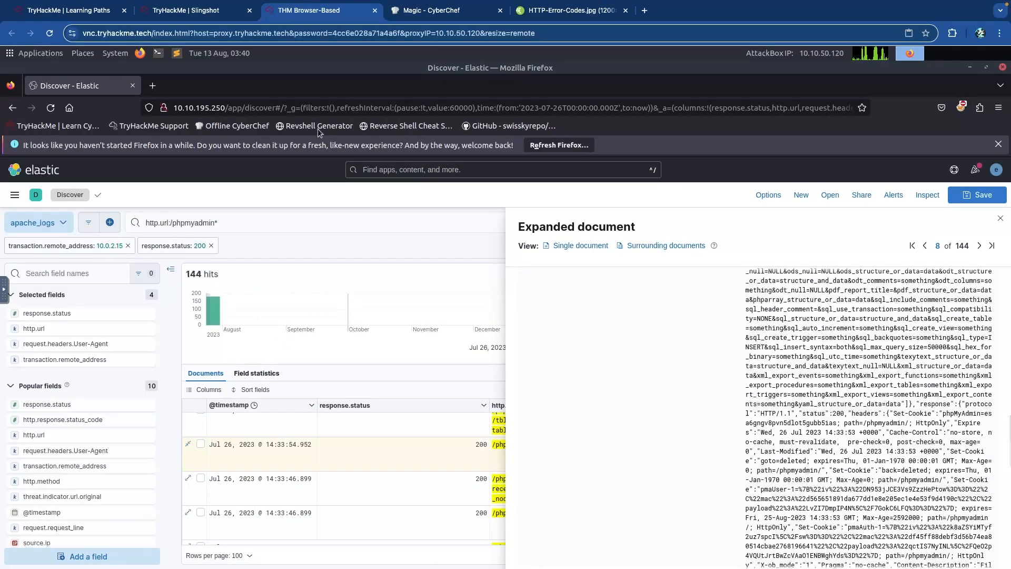
{"action": "left_click", "coordinate": [216, 16]}
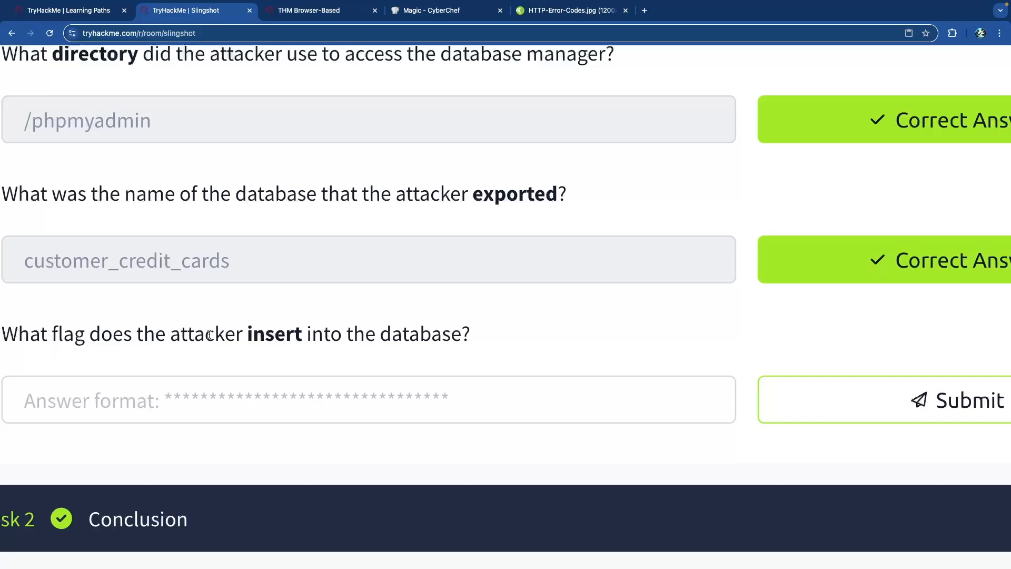
{"action": "scroll", "coordinate": [111, 338], "scroll_direction": "left", "scroll_amount": 2}
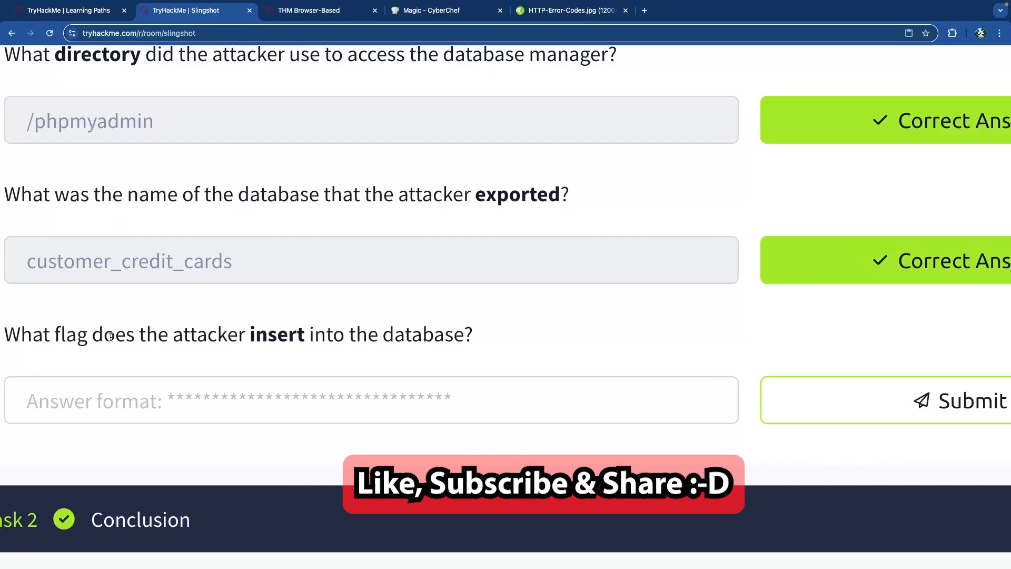
{"action": "left_click_drag", "start_coordinate": [182, 334], "coordinate": [394, 333]}
{"action": "left_click", "coordinate": [352, 336]}
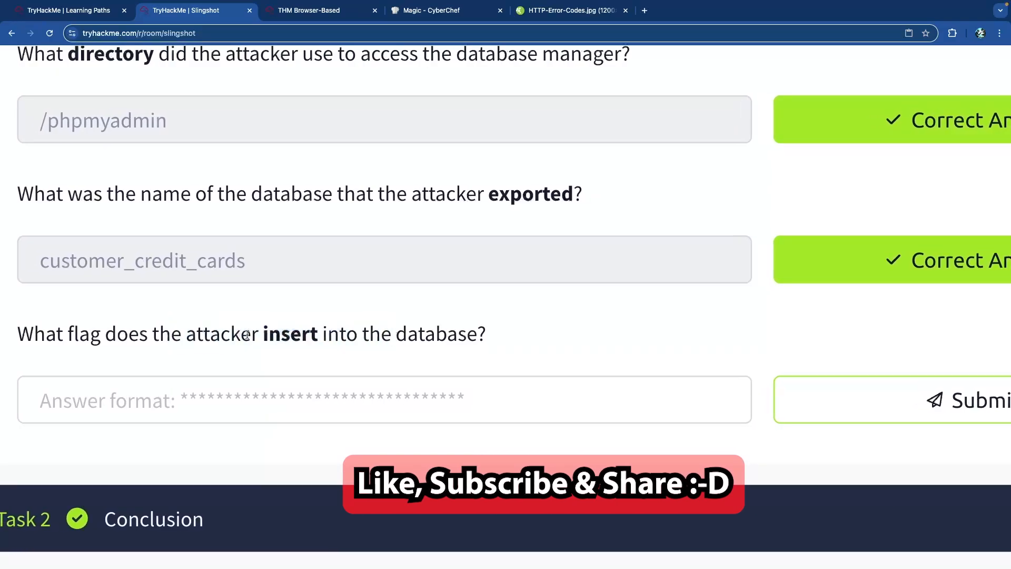
- Return to Elastic, close the expanded export document and look through the http.url values of the other phpmyadmin requests
{"action": "key", "text": "ctrl+Tab"}
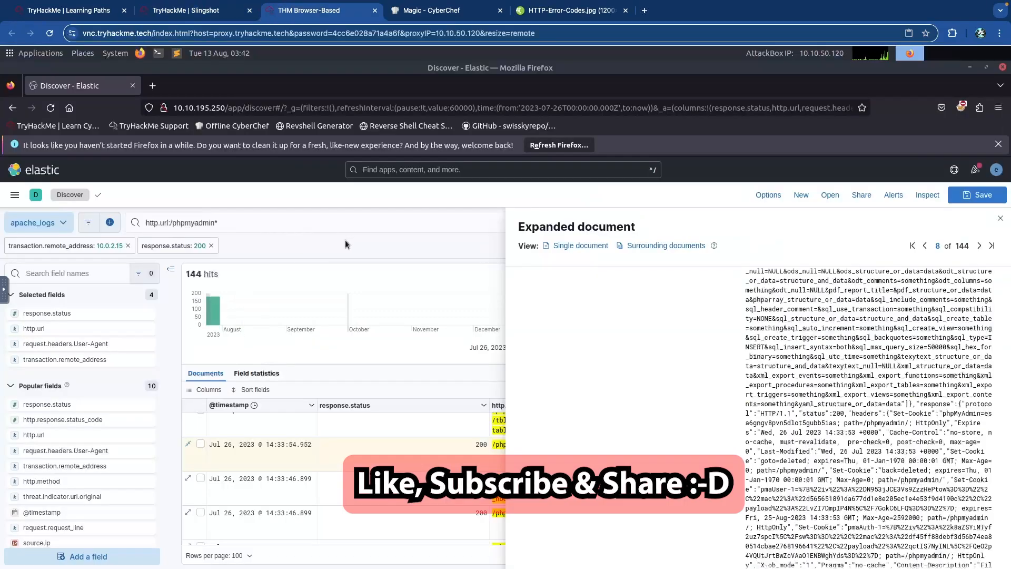
{"action": "left_click", "coordinate": [1000, 219]}
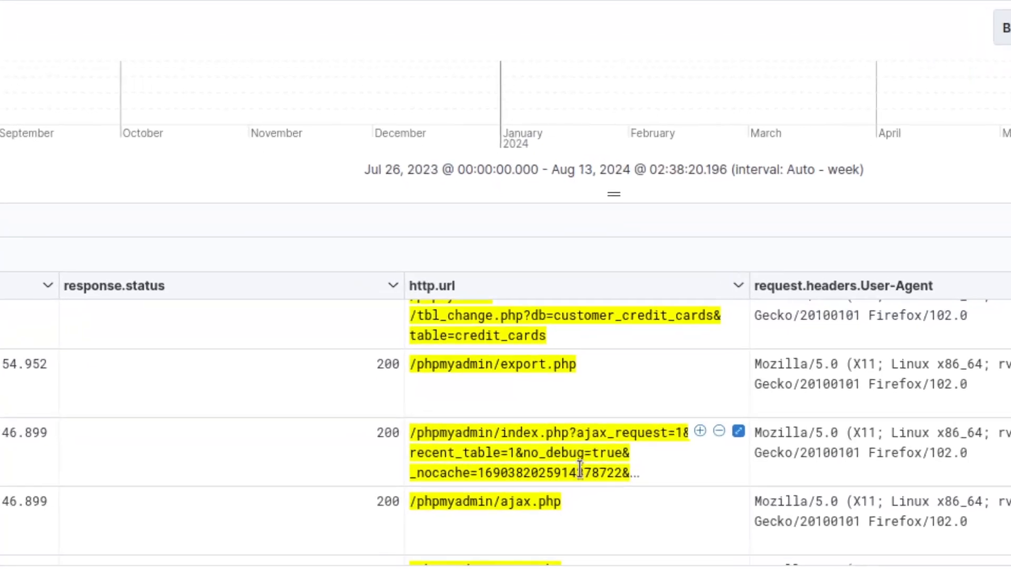
{"action": "scroll", "coordinate": [602, 450], "scroll_direction": "down", "scroll_amount": 5}
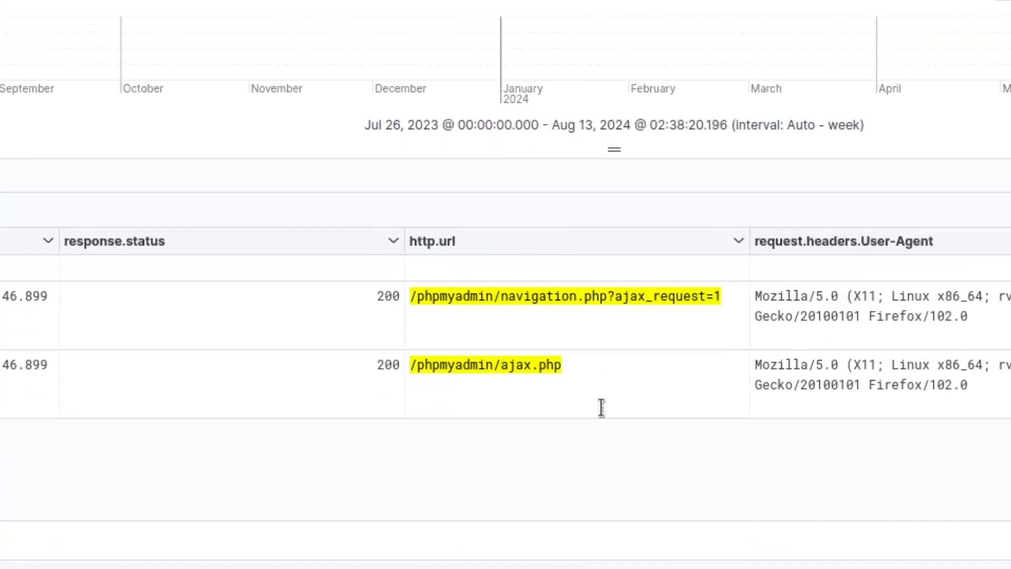
{"action": "scroll", "coordinate": [602, 405], "scroll_direction": "down", "scroll_amount": 10}
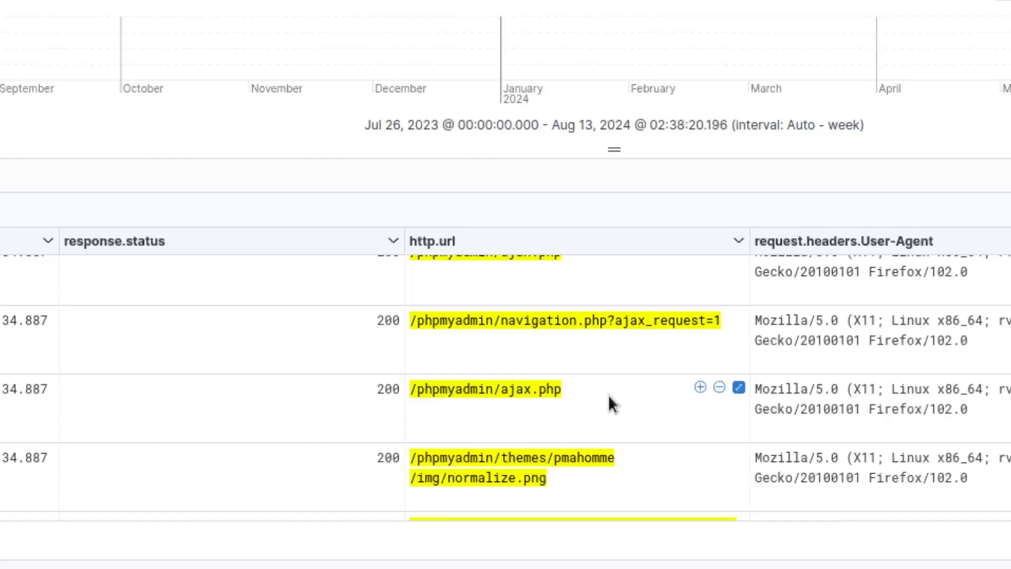
{"action": "scroll", "coordinate": [610, 400], "scroll_direction": "down", "scroll_amount": 4}
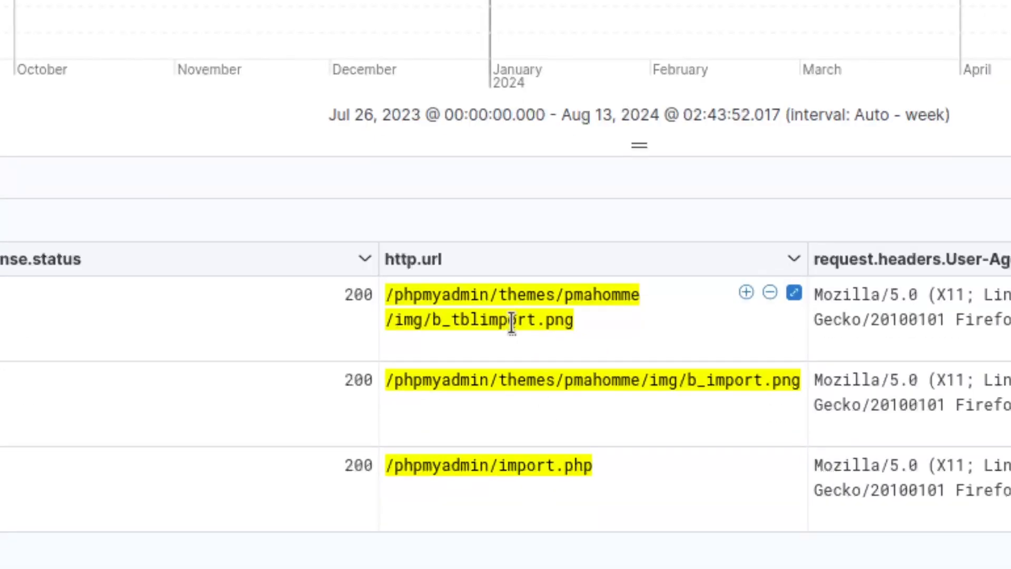
- Examine the results for http.url:/phpmyadmin*import* and open the expanded document of the /phpmyadmin/import.php request
{"action": "left_click", "coordinate": [509, 322]}
{"action": "left_click", "coordinate": [522, 454]}
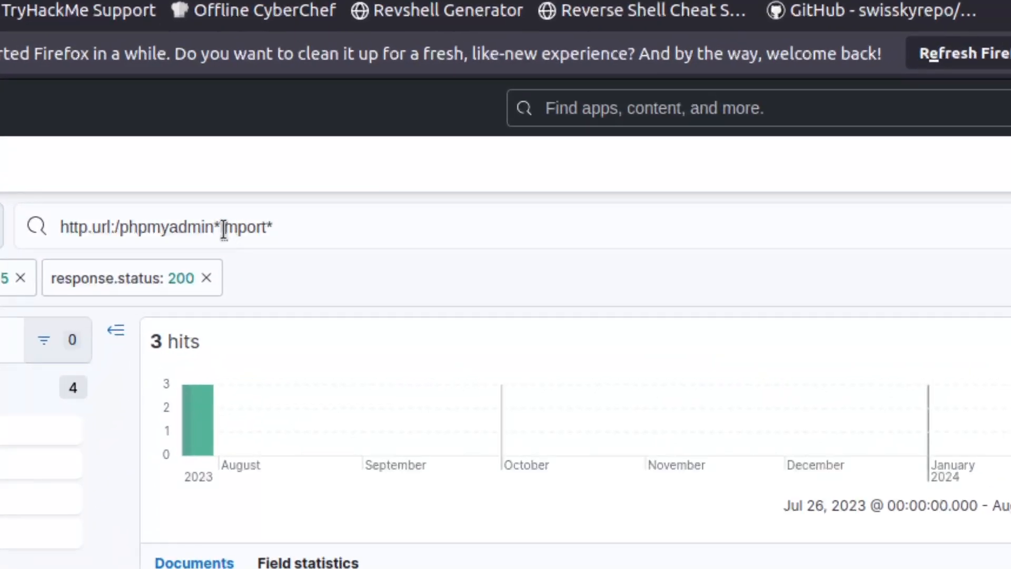
{"action": "left_click", "coordinate": [219, 228]}
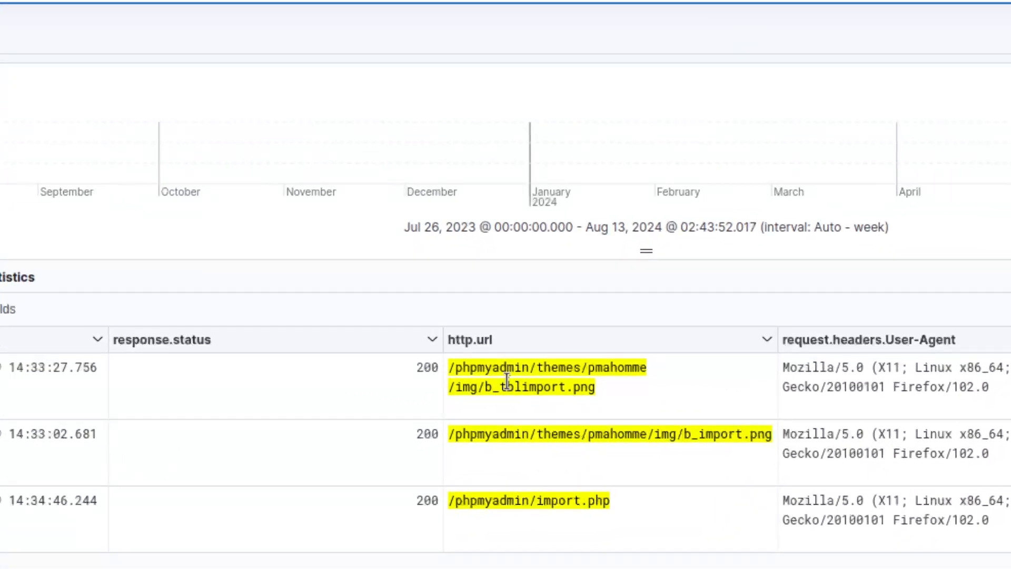
{"action": "left_click_drag", "start_coordinate": [460, 368], "coordinate": [542, 393]}
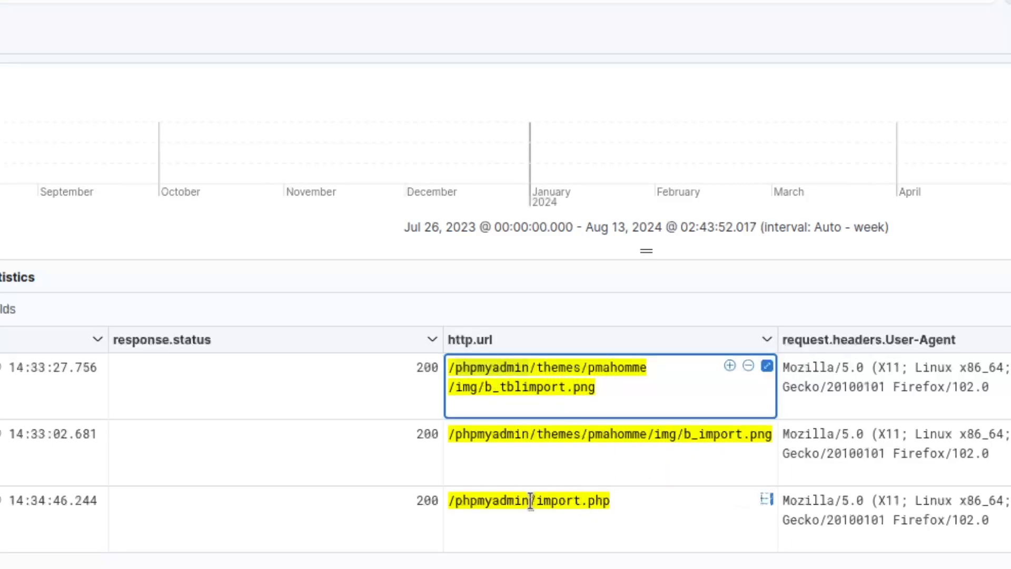
{"action": "scroll", "coordinate": [584, 474], "scroll_direction": "down", "scroll_amount": 2}
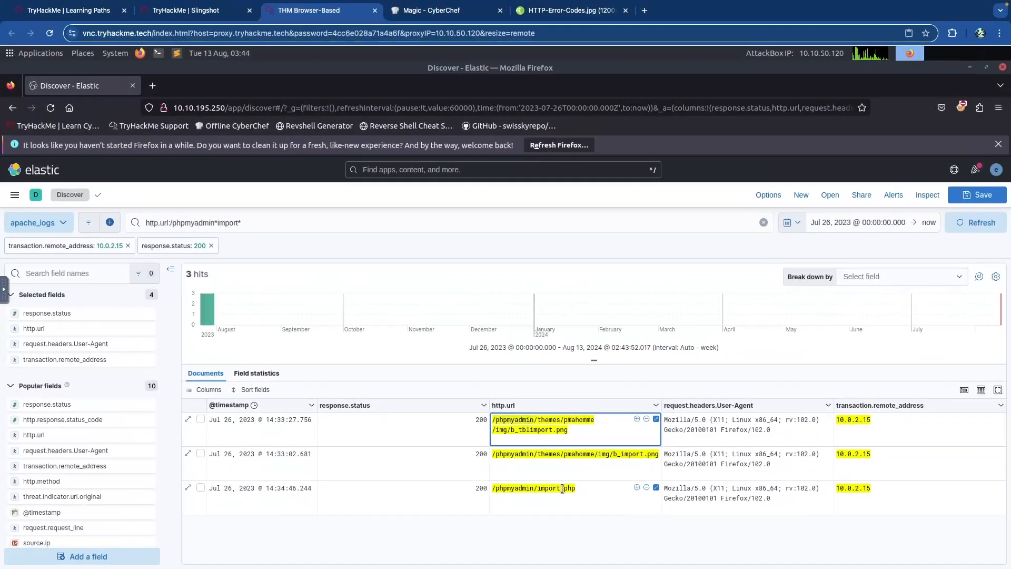
{"action": "left_click", "coordinate": [188, 488]}
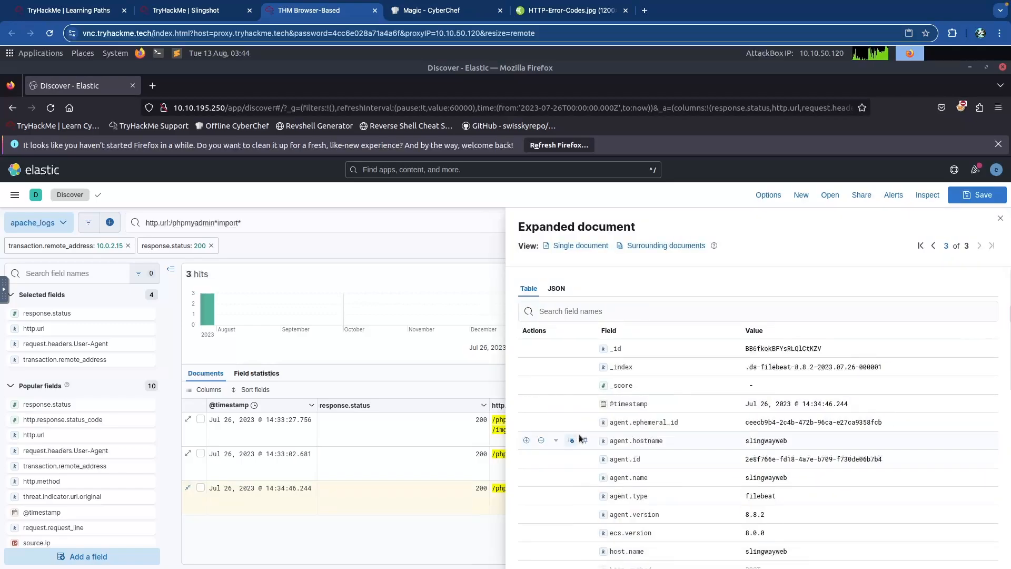
- Expand the message field of the import.php document, find "insert" in it and read the INSERT query on credit_cards against the room's question
{"action": "scroll", "coordinate": [807, 408], "scroll_direction": "down", "scroll_amount": 6}
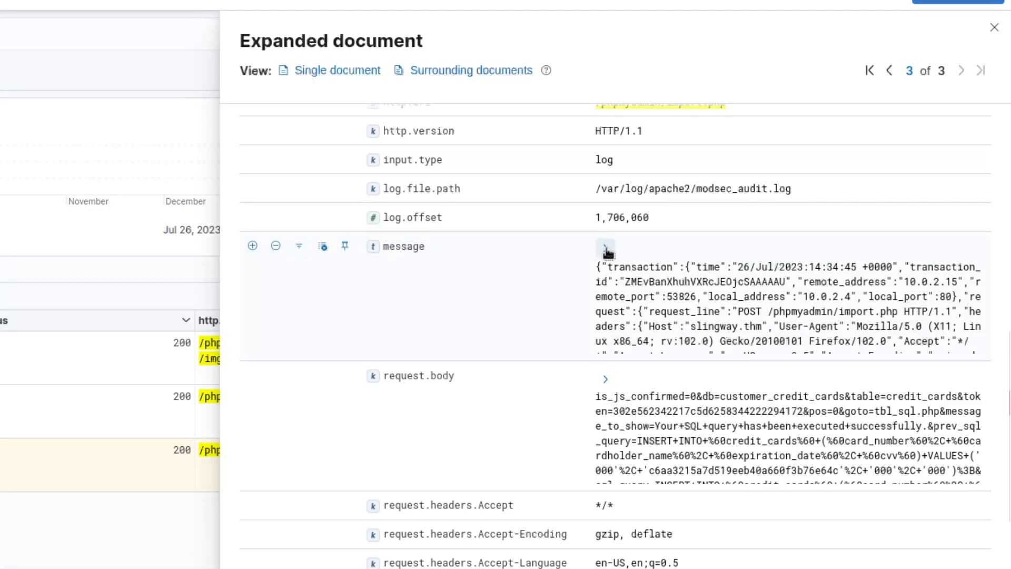
{"action": "left_click", "coordinate": [605, 249]}
{"action": "key", "text": "ctrl+f"}
{"action": "type", "text": "insert"}
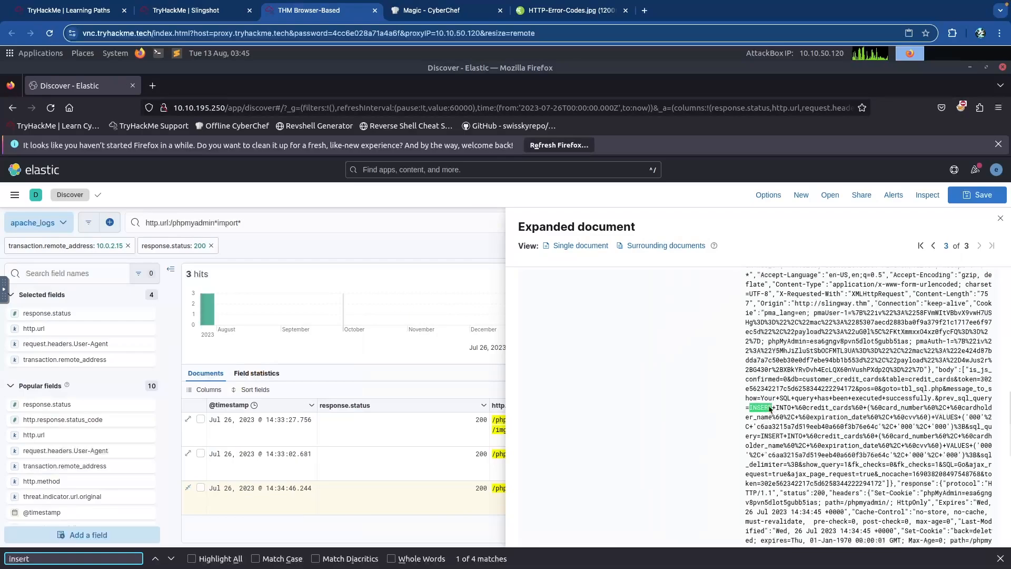
{"action": "key", "text": "ctrl+shift+Tab"}
{"action": "double_click", "coordinate": [265, 339]}
{"action": "key", "text": "ctrl+Tab"}
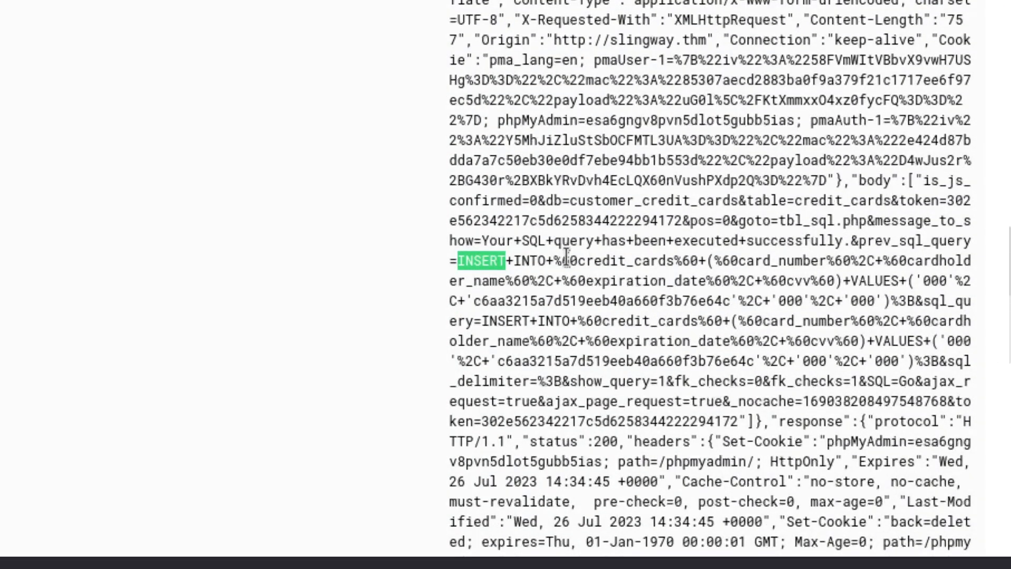
{"action": "left_click", "coordinate": [477, 260]}
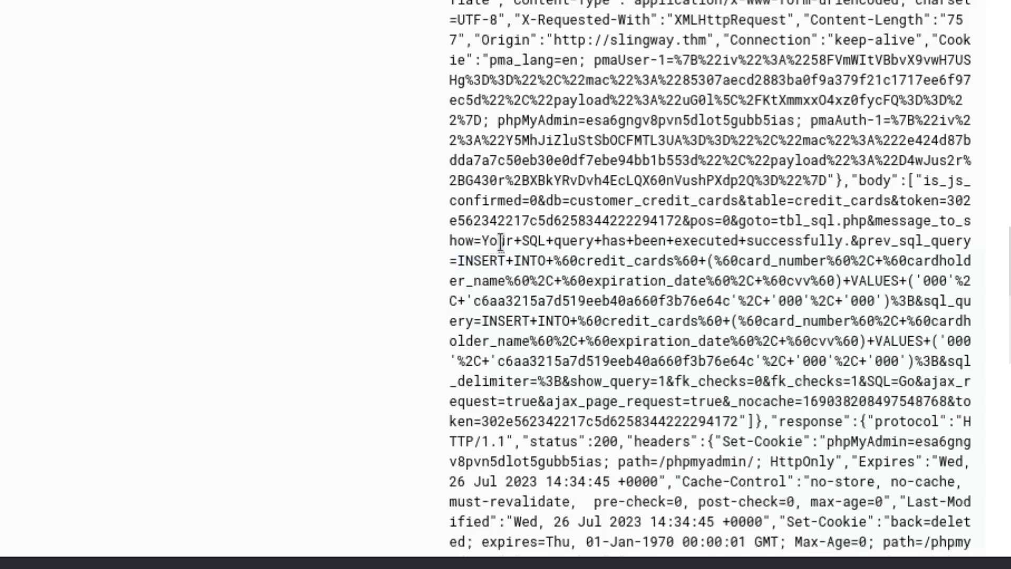
{"action": "left_click_drag", "start_coordinate": [483, 241], "coordinate": [855, 241]}
{"action": "left_click_drag", "start_coordinate": [458, 259], "coordinate": [835, 261]}
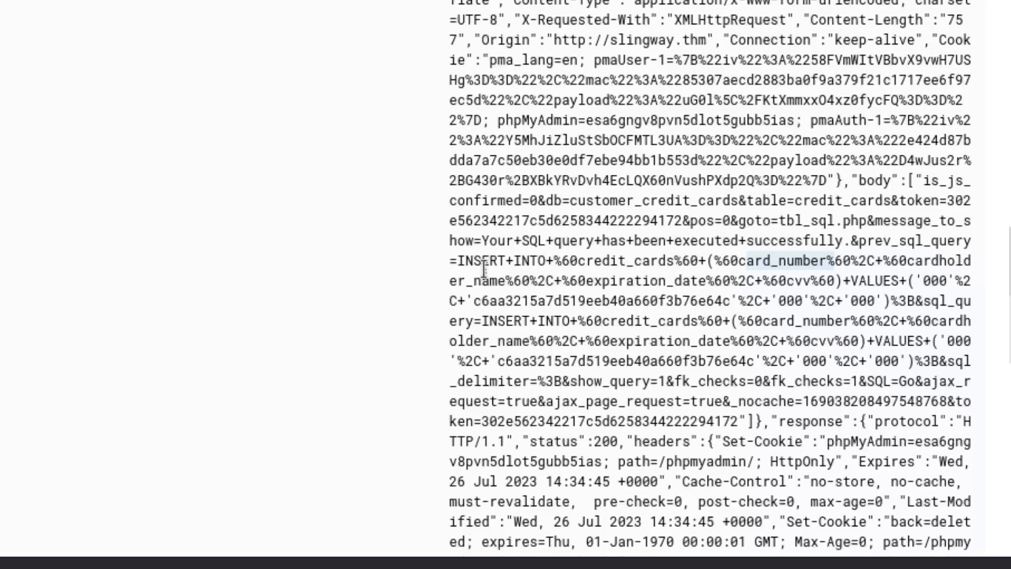
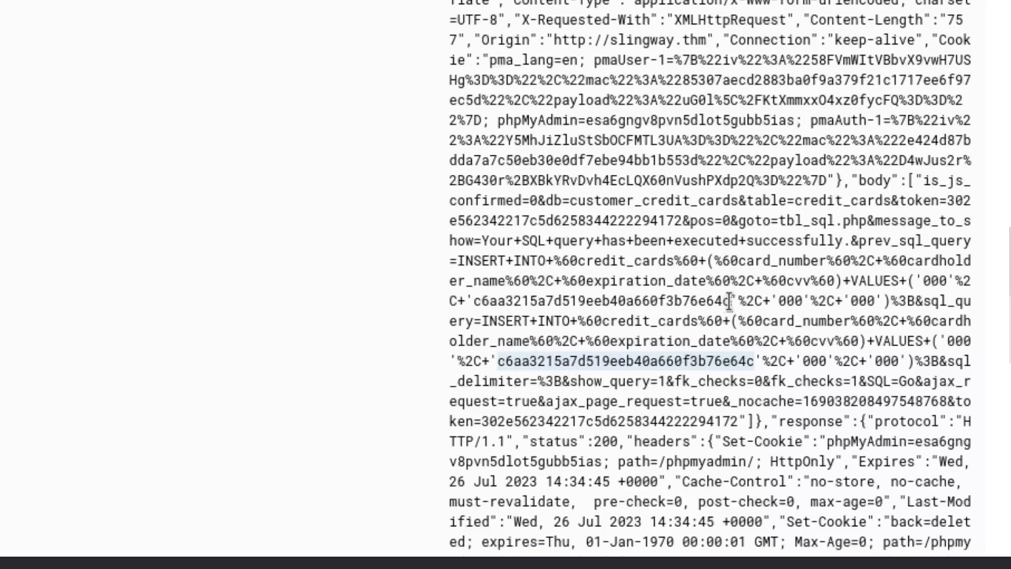
- Copy the cardholder_name value from the INSERT query and submit it in the Slingshot room as the flag inserted into the database
{"action": "left_click_drag", "start_coordinate": [729, 301], "coordinate": [477, 298]}
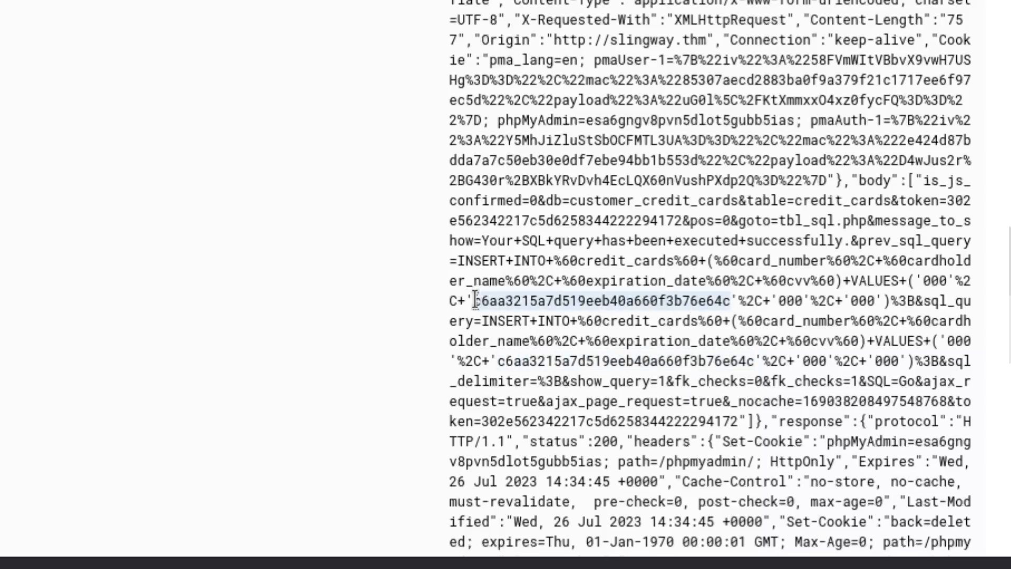
{"action": "right_click", "coordinate": [584, 299]}
{"action": "left_click", "coordinate": [640, 313]}
{"action": "key", "text": "ctrl+shift+Tab"}
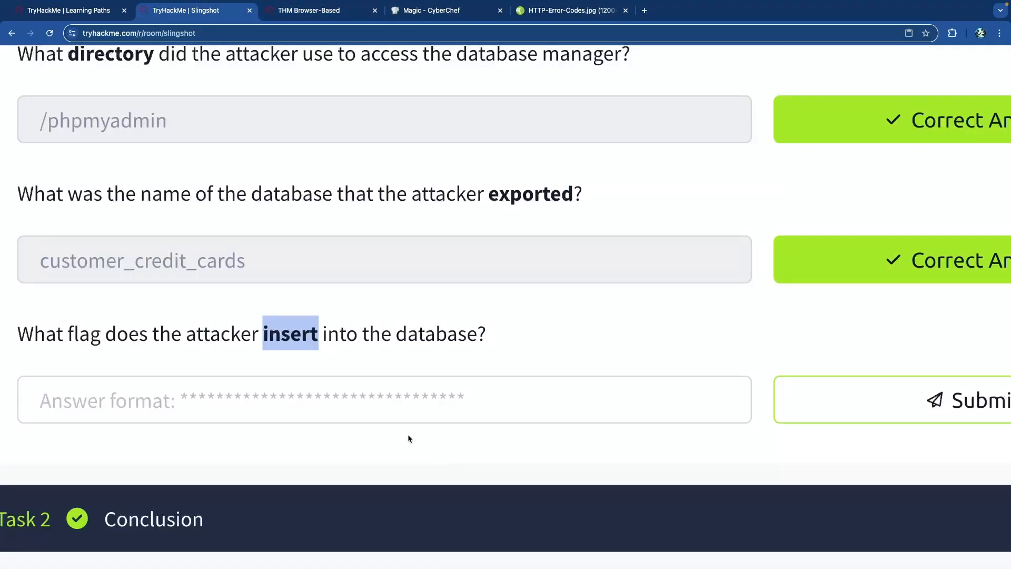
{"action": "left_click", "coordinate": [408, 396]}
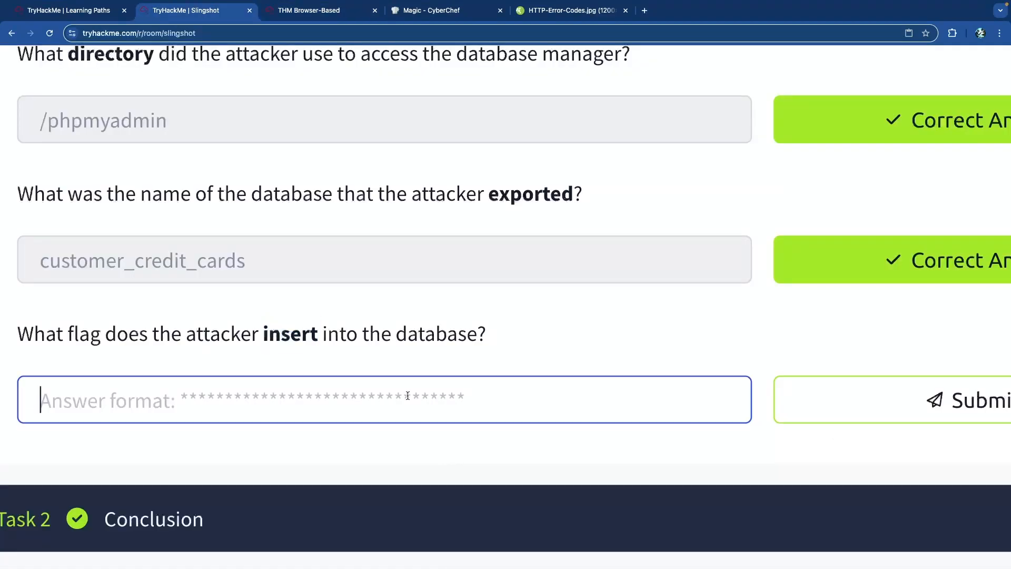
{"action": "key", "text": "ctrl+v"}
{"action": "left_click", "coordinate": [805, 385]}
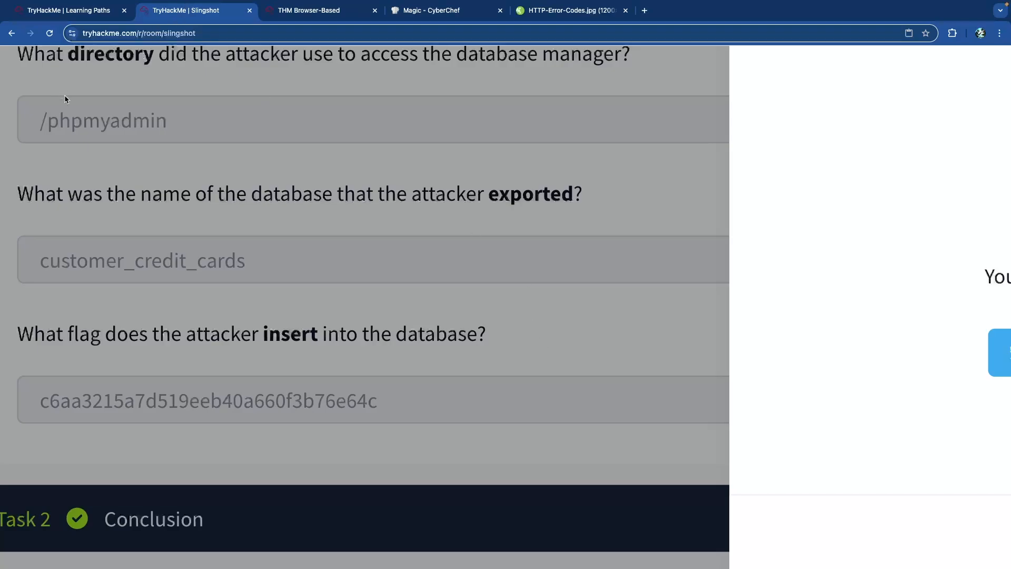
- Exit the browser's full-screen mode, terminate the AttackBox machine and close its THM Browser-Based page
{"action": "mouse_move", "coordinate": [108, 1]}
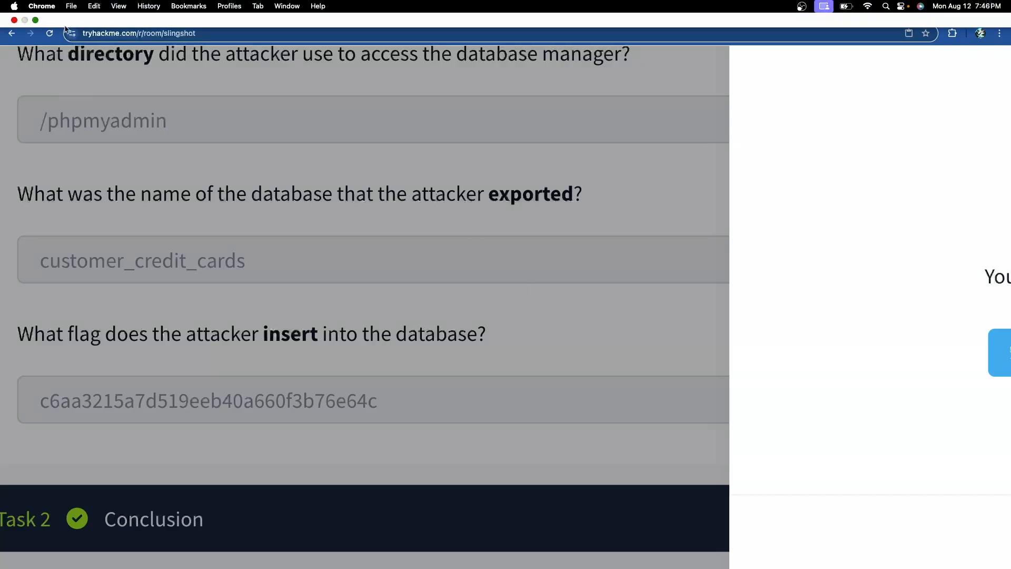
{"action": "left_click", "coordinate": [37, 21]}
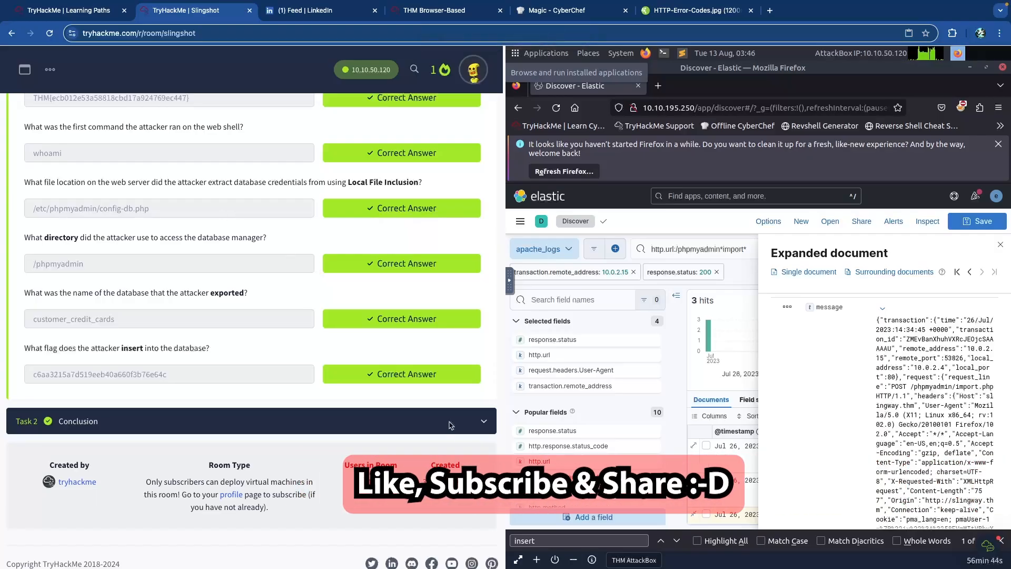
{"action": "left_click", "coordinate": [556, 560]}
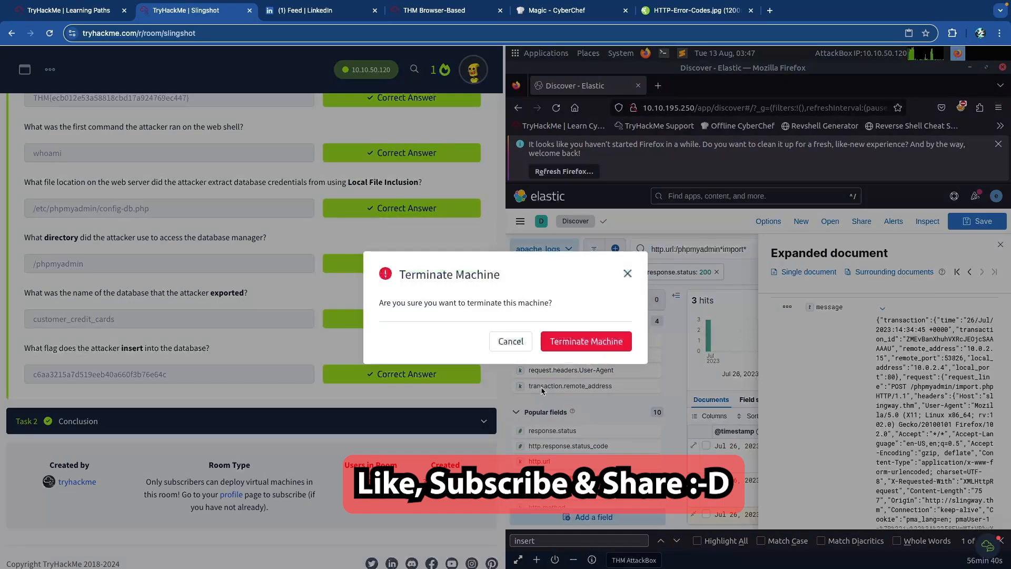
{"action": "left_click", "coordinate": [606, 343]}
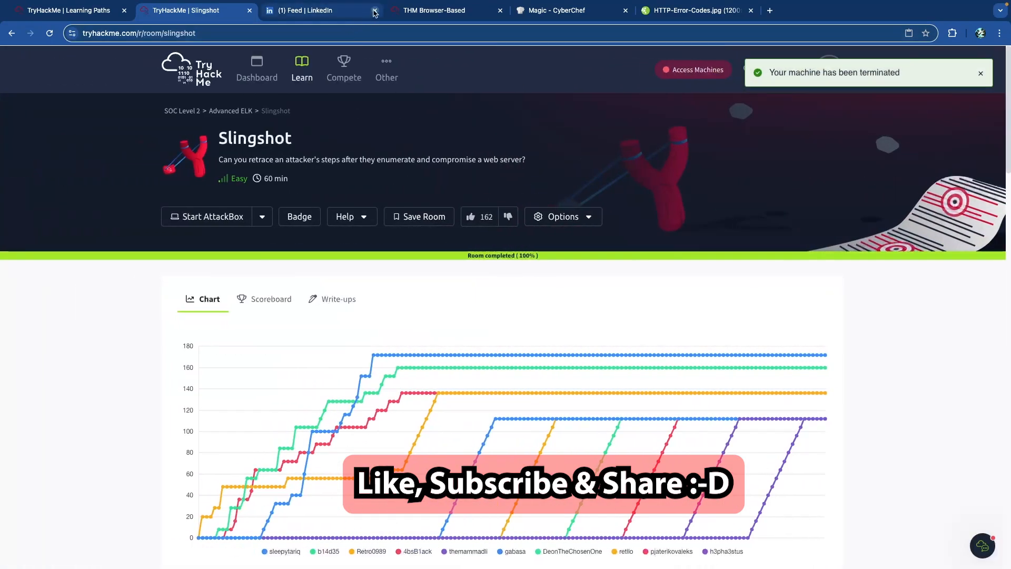
{"action": "left_click", "coordinate": [500, 11]}
- Look back over the Slingshot room's scenario, submitted answers and progress chart
{"action": "scroll", "coordinate": [255, 182], "scroll_direction": "down", "scroll_amount": 4}
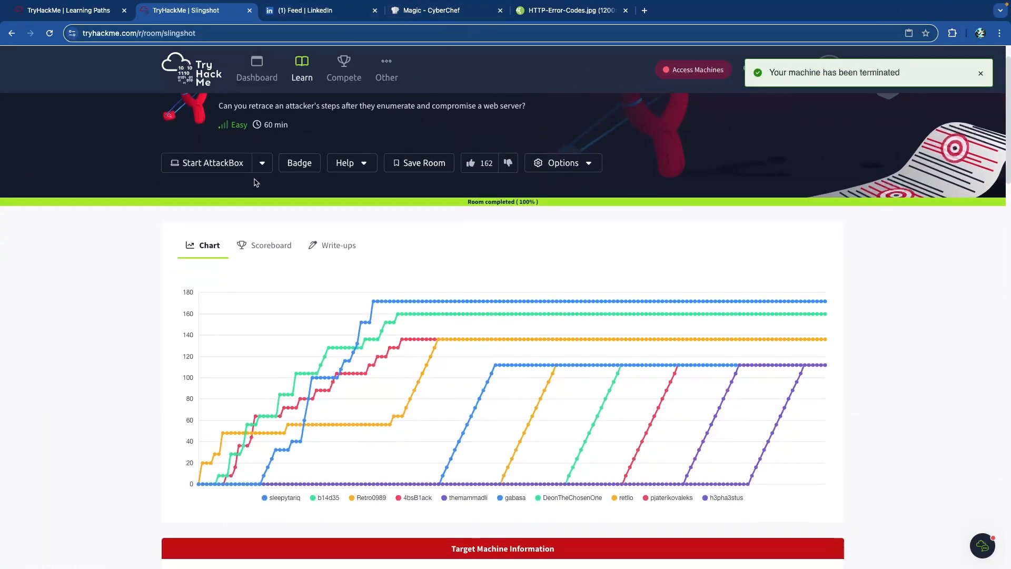
{"action": "scroll", "coordinate": [285, 219], "scroll_direction": "down", "scroll_amount": 10}
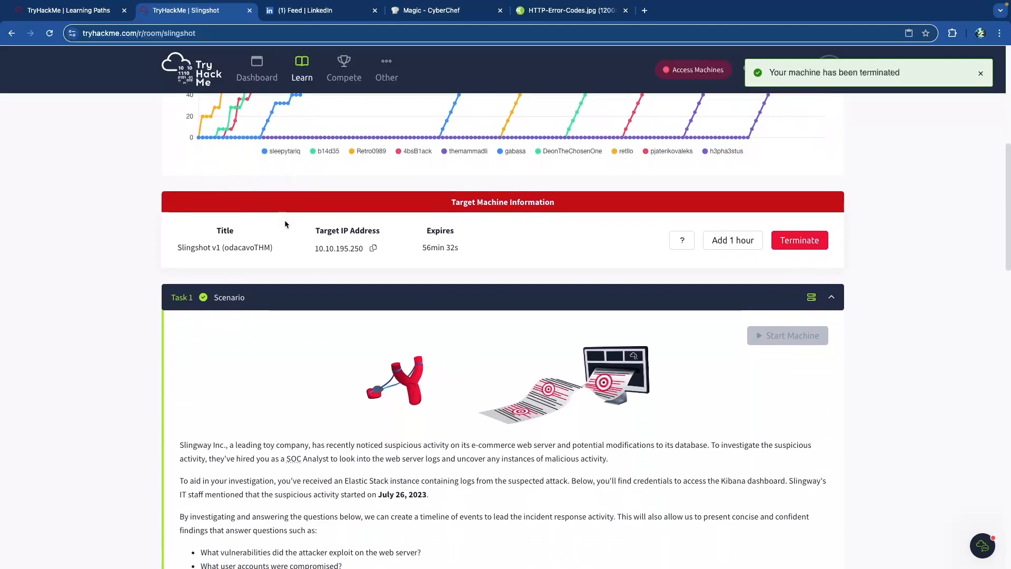
{"action": "scroll", "coordinate": [285, 223], "scroll_direction": "down", "scroll_amount": 12}
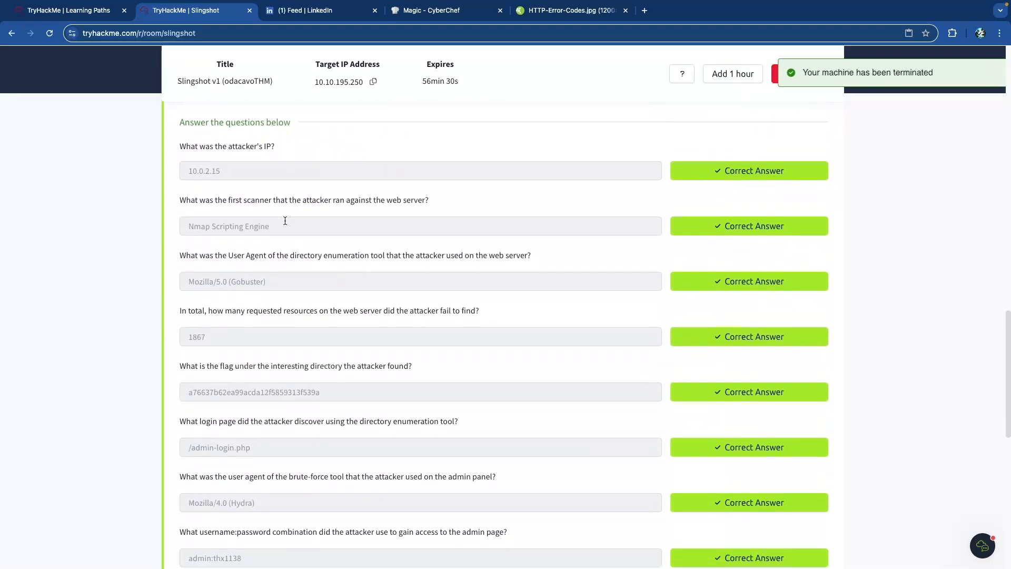
{"action": "scroll", "coordinate": [284, 219], "scroll_direction": "down", "scroll_amount": 4}
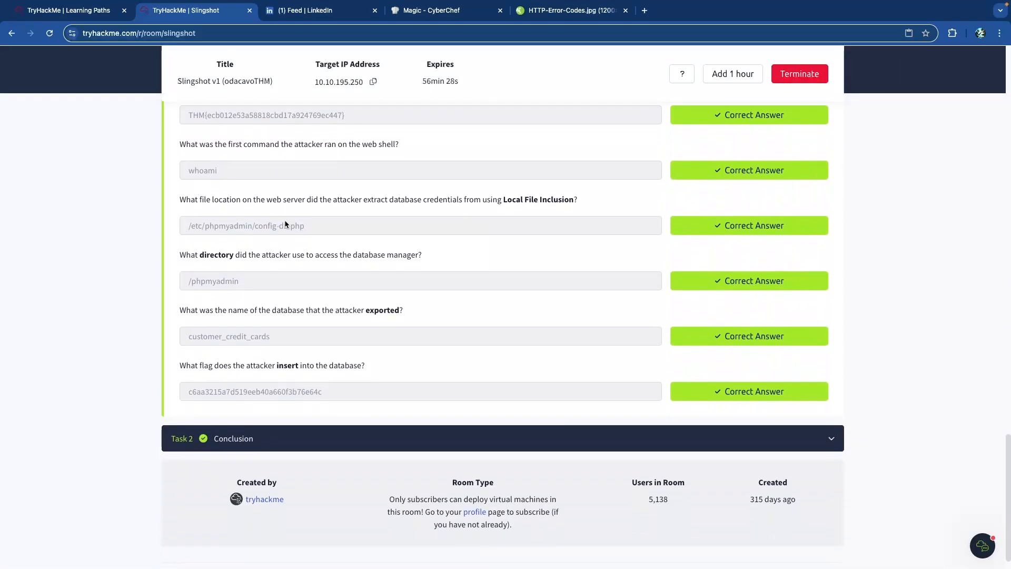
{"action": "scroll", "coordinate": [298, 227], "scroll_direction": "up", "scroll_amount": 20}
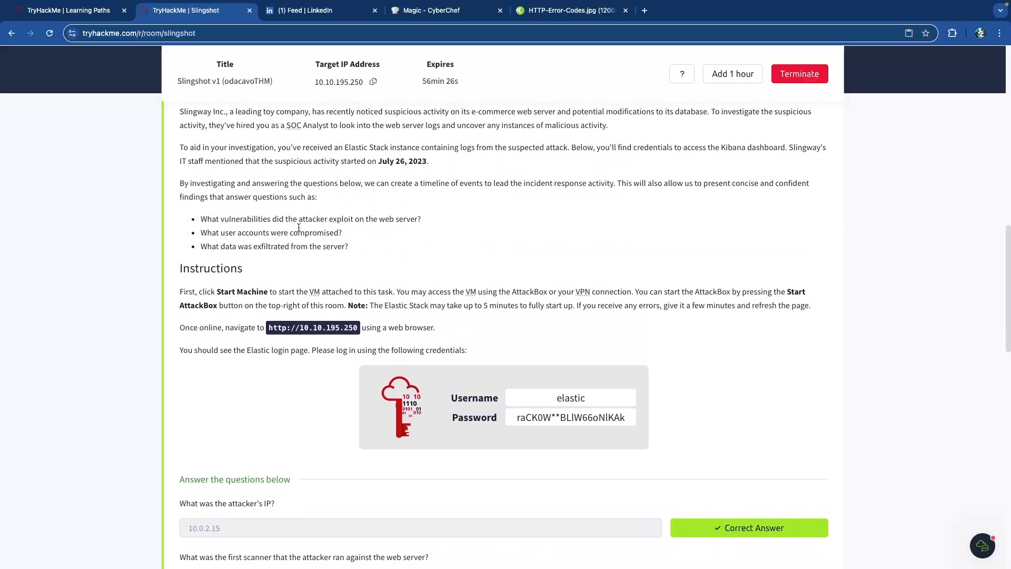
{"action": "scroll", "coordinate": [297, 231], "scroll_direction": "up", "scroll_amount": 1}
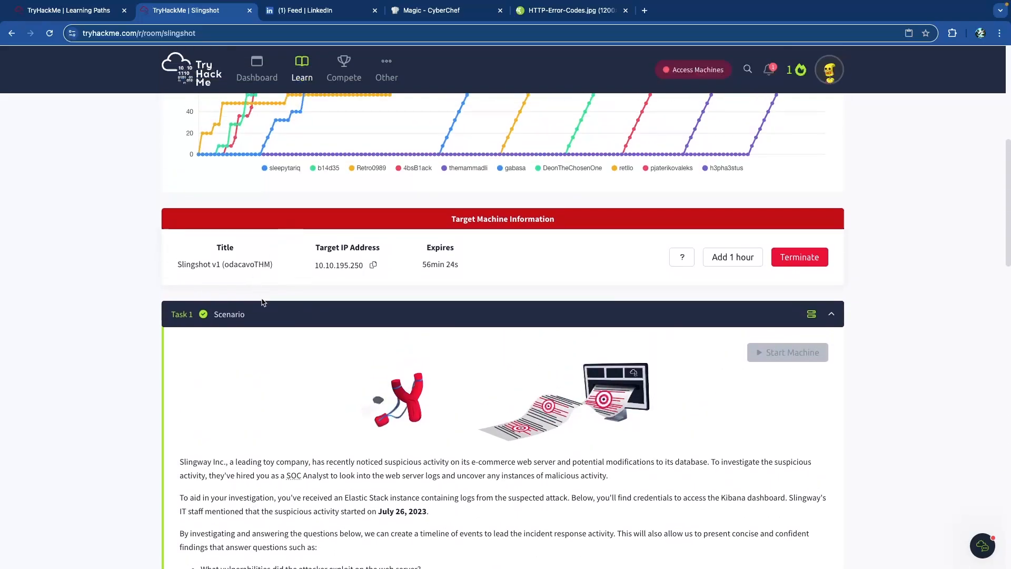
{"action": "scroll", "coordinate": [285, 315], "scroll_direction": "up", "scroll_amount": 6}
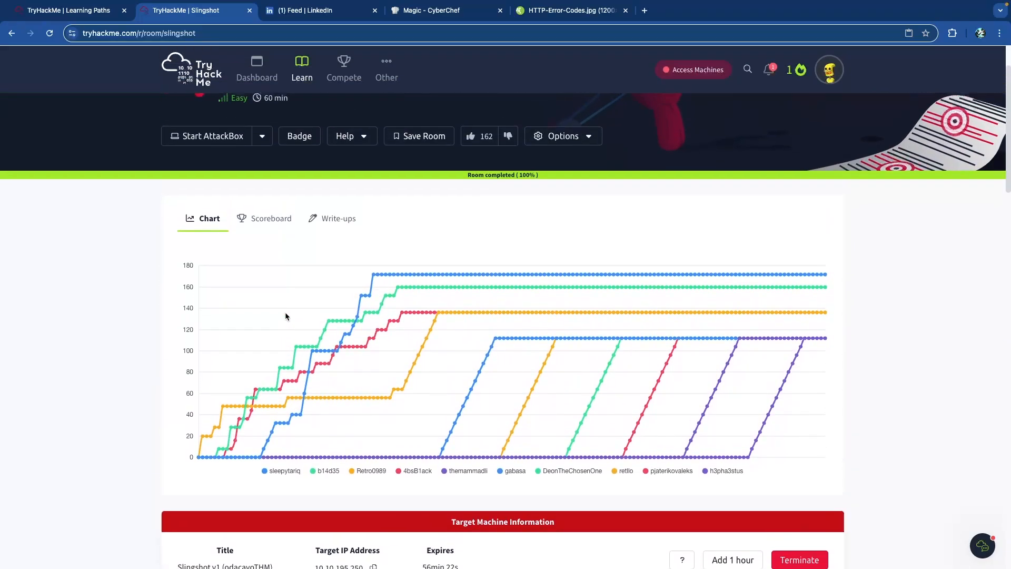
{"action": "scroll", "coordinate": [286, 315], "scroll_direction": "down", "scroll_amount": 6}
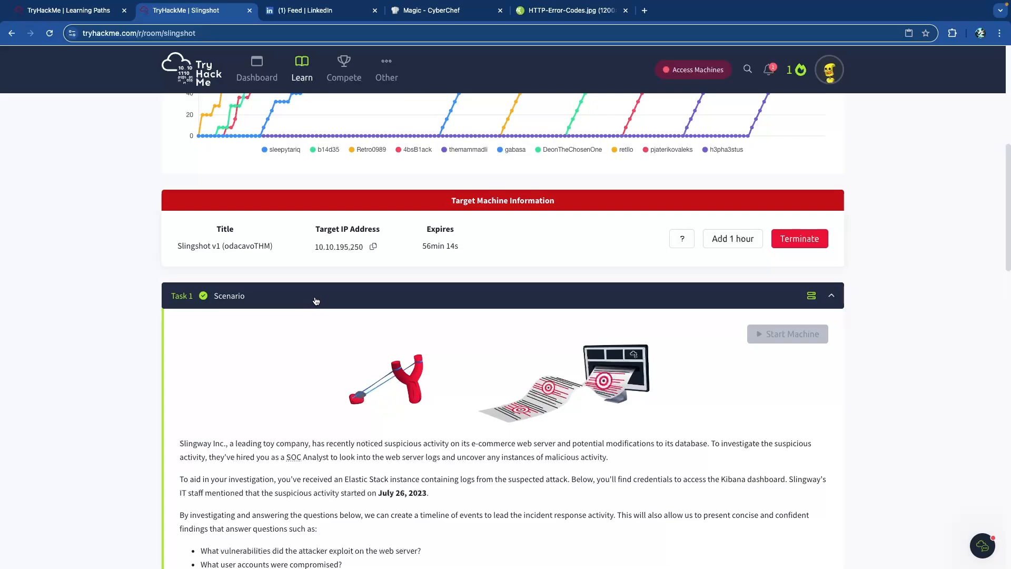
- Collapse the Scenario task, read and collapse the Conclusion task, and terminate the Slingshot target machine
{"action": "left_click", "coordinate": [319, 301]}
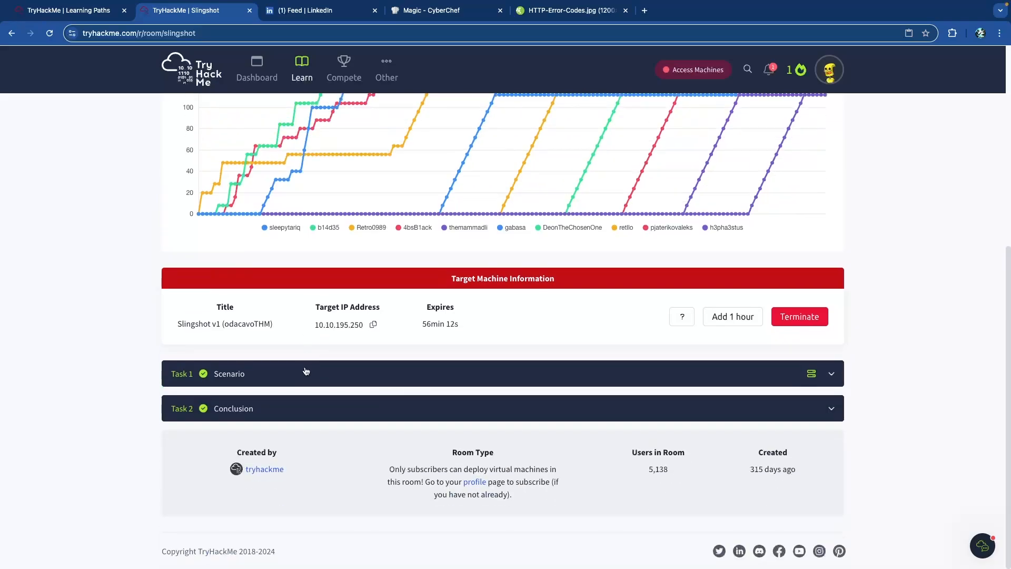
{"action": "left_click", "coordinate": [292, 408]}
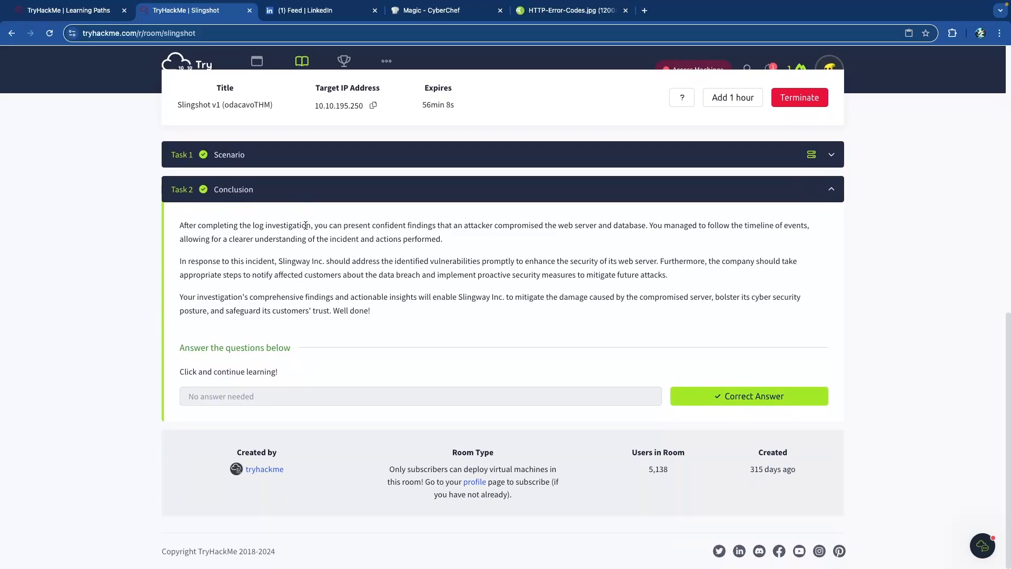
{"action": "left_click", "coordinate": [314, 192]}
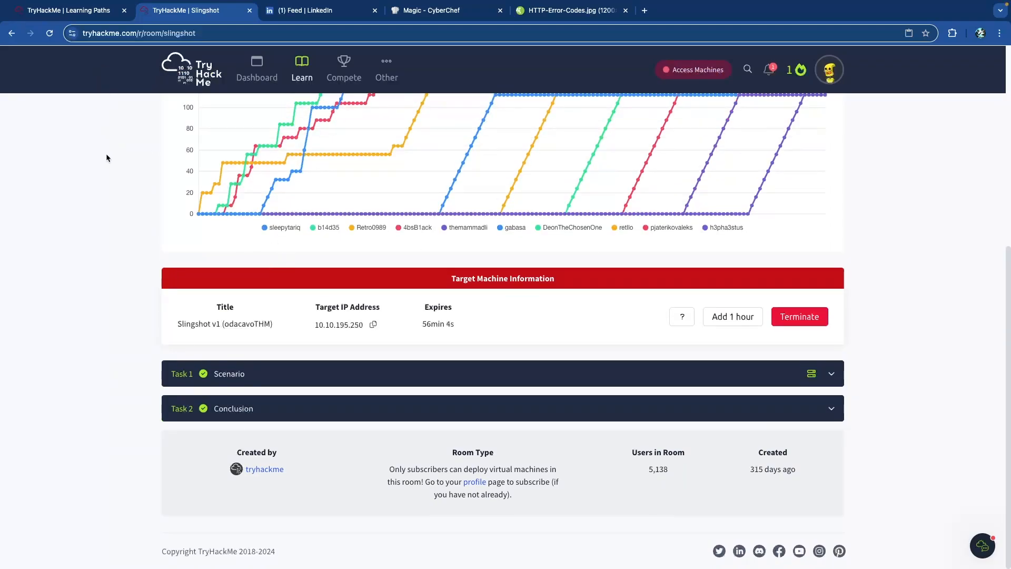
{"action": "left_click", "coordinate": [800, 318]}
{"action": "left_click", "coordinate": [606, 342]}
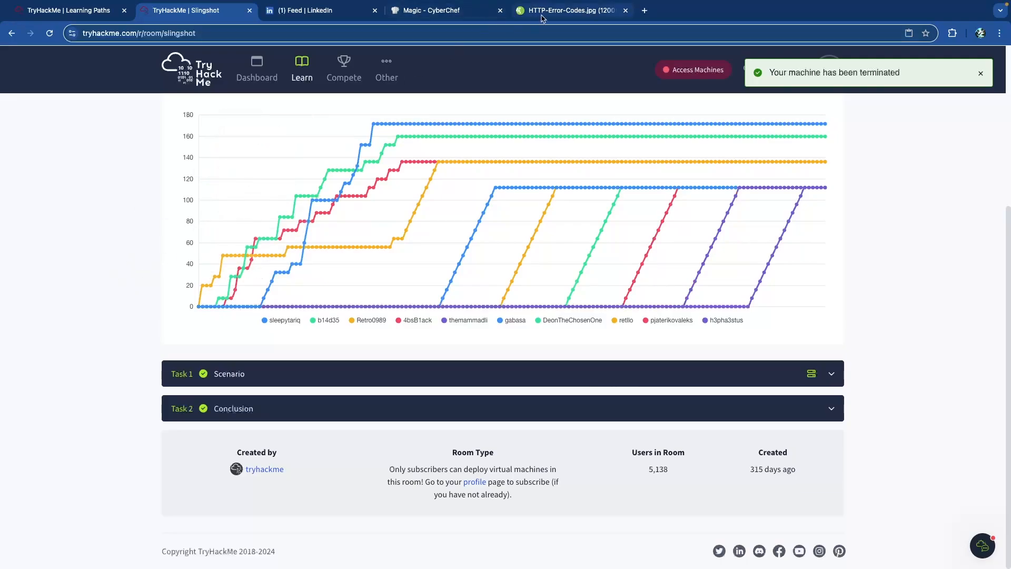
- View the HTTP status codes image once more, close its page and return to the Slingshot room
{"action": "left_click", "coordinate": [571, 10]}
{"action": "scroll", "coordinate": [447, 242], "scroll_direction": "down", "scroll_amount": 1}
{"action": "scroll", "coordinate": [421, 200], "scroll_direction": "up", "scroll_amount": 2}
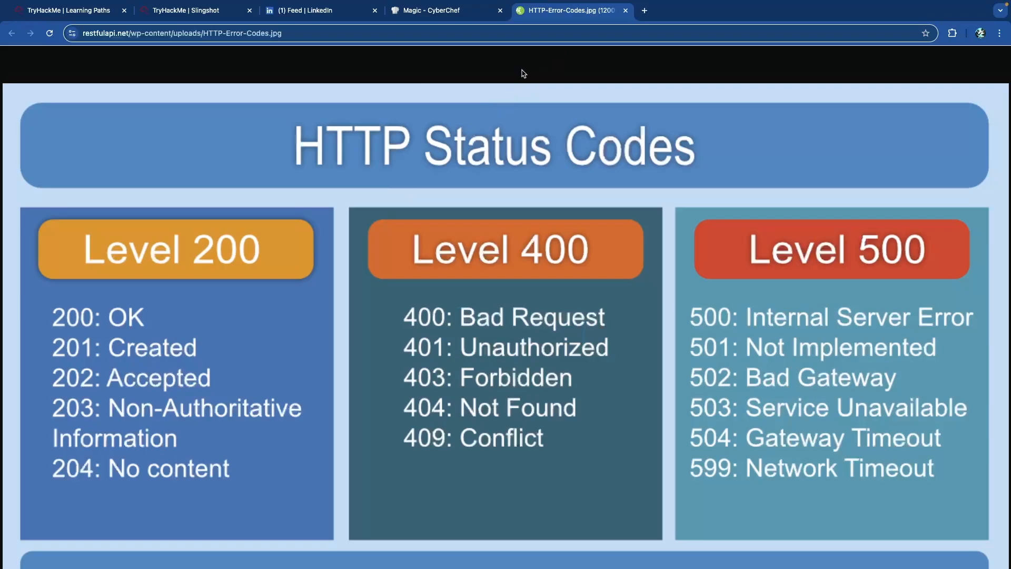
{"action": "left_click", "coordinate": [602, 113]}
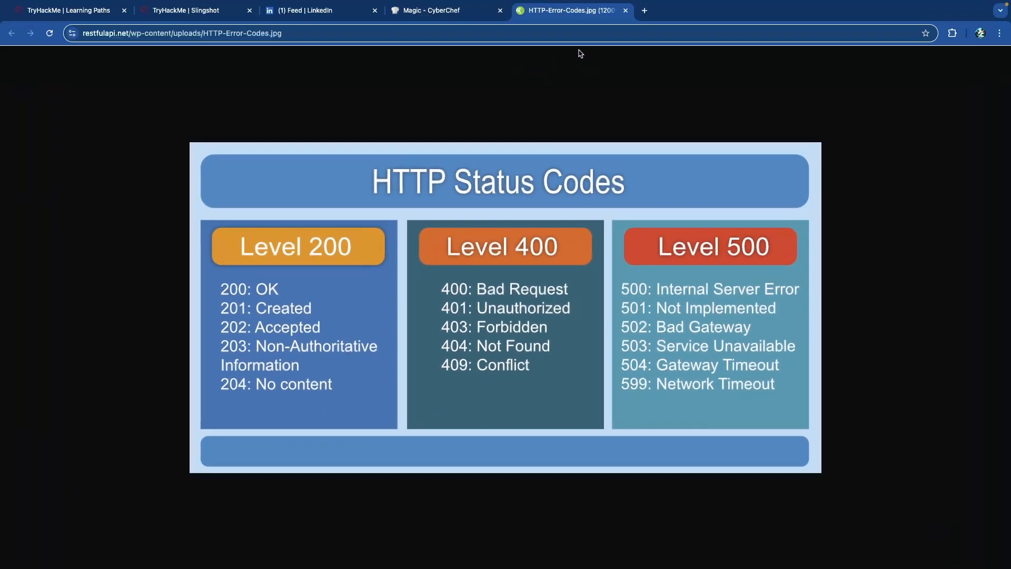
{"action": "left_click", "coordinate": [625, 10]}
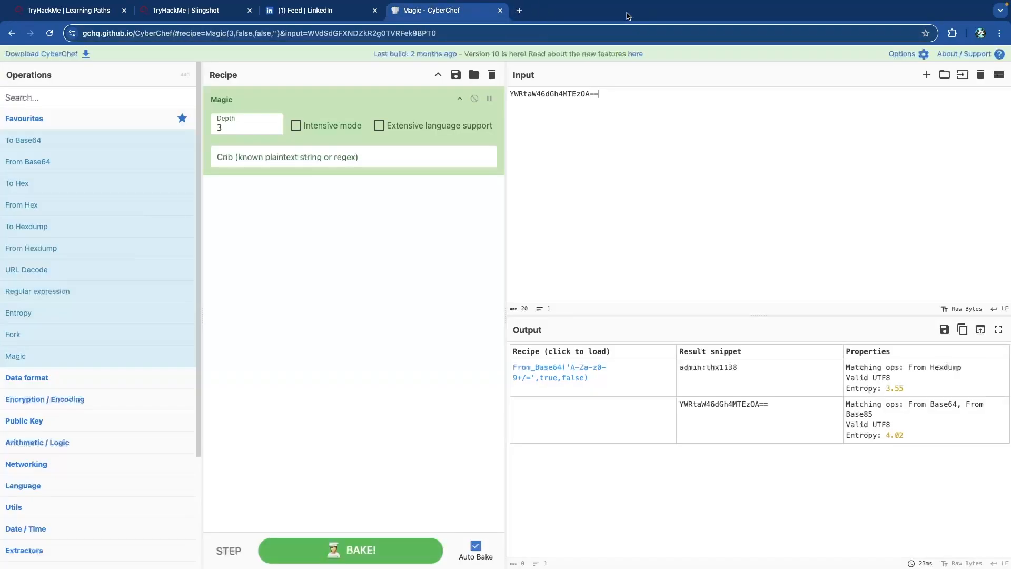
{"action": "left_click", "coordinate": [185, 11]}
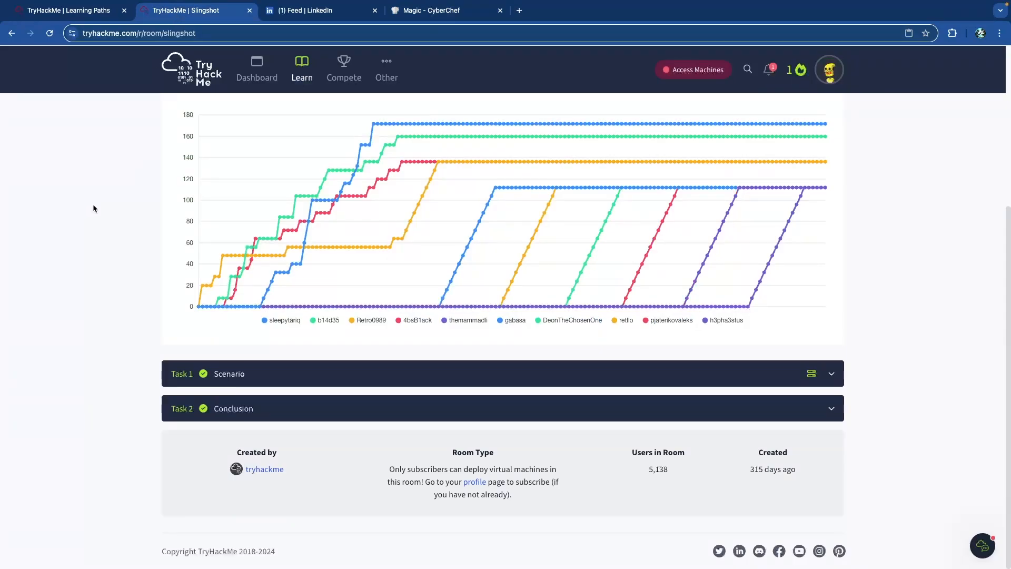
{"action": "scroll", "coordinate": [116, 224], "scroll_direction": "up", "scroll_amount": 3}
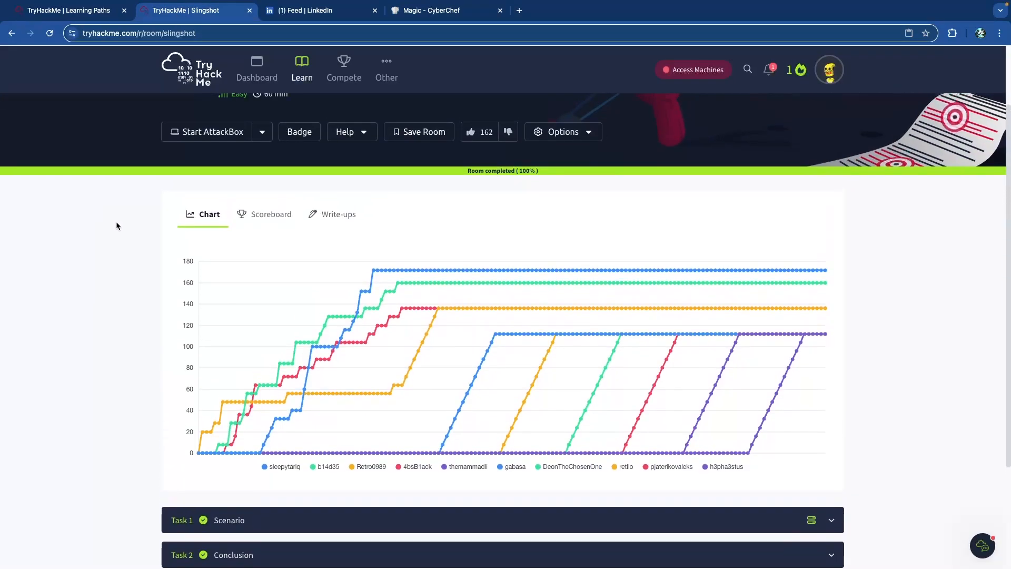
{"action": "scroll", "coordinate": [116, 224], "scroll_direction": "down", "scroll_amount": 1}
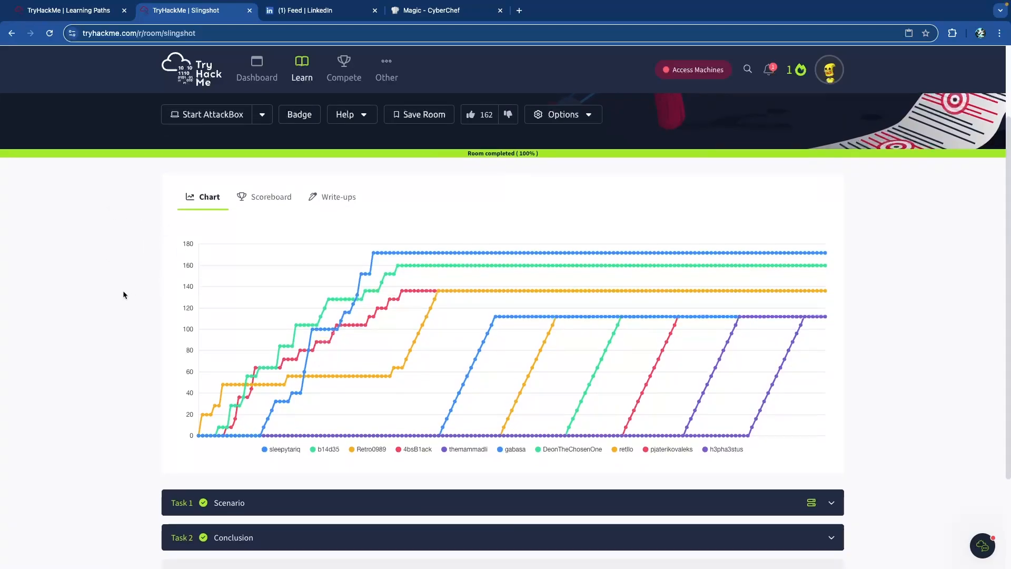
{"action": "scroll", "coordinate": [120, 301], "scroll_direction": "down", "scroll_amount": 2}
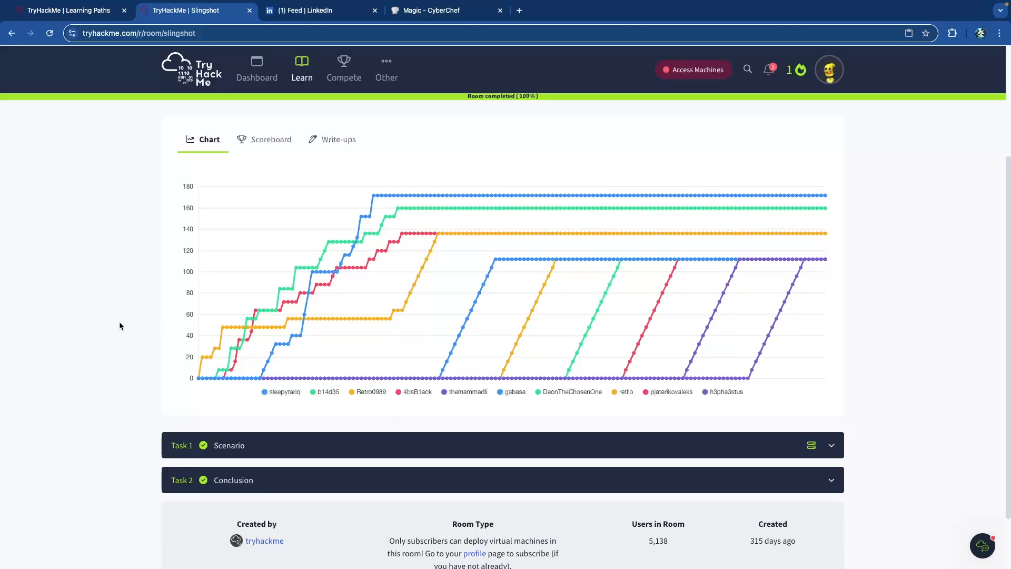
{"action": "scroll", "coordinate": [121, 324], "scroll_direction": "up", "scroll_amount": 3}
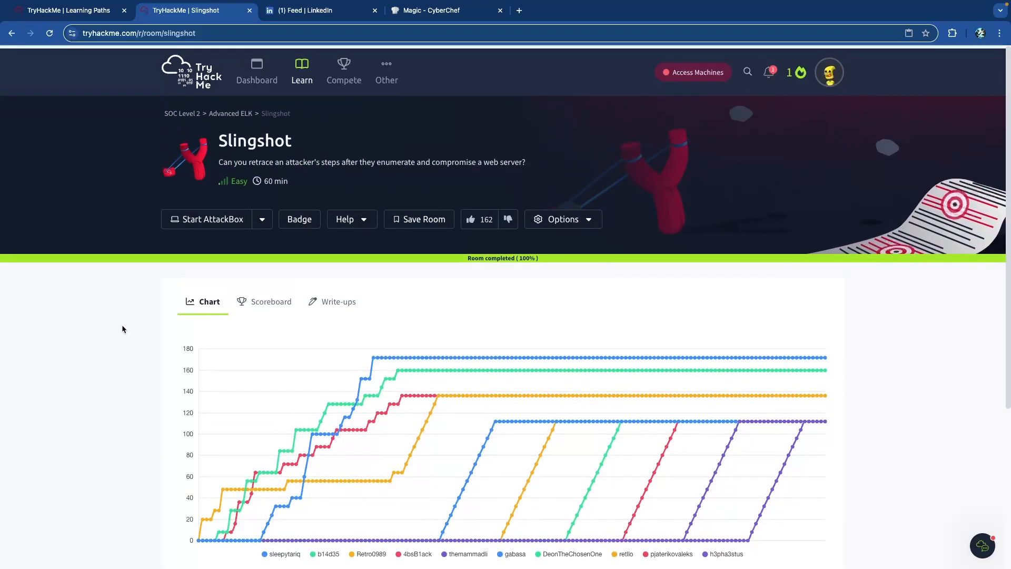
{"action": "double_click", "coordinate": [253, 138]}
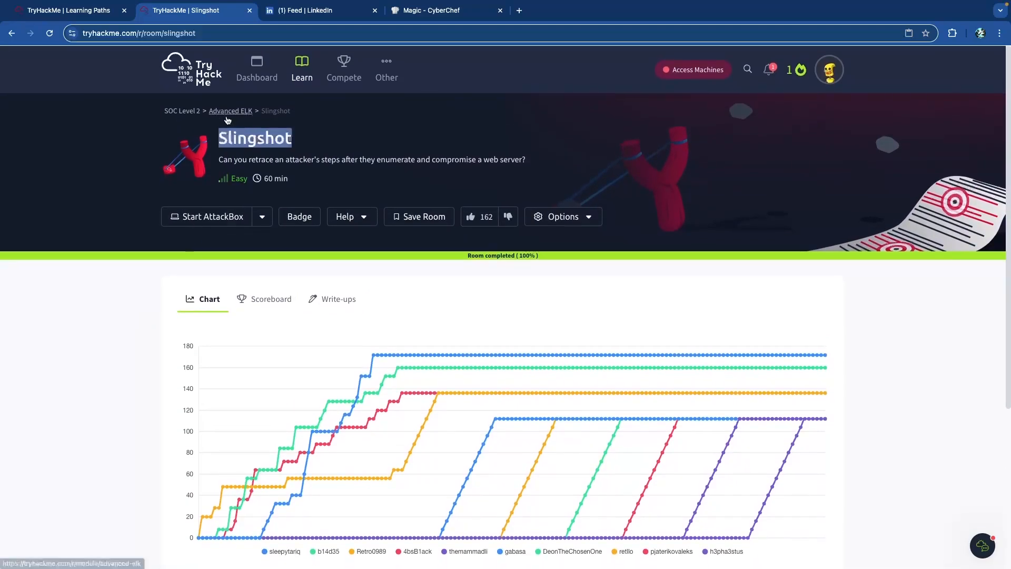
- Look over the completed Slingshot room's header, progress chart and task list, including its place in the Advanced ELK module
{"action": "scroll", "coordinate": [142, 230], "scroll_direction": "down", "scroll_amount": 1}
{"action": "scroll", "coordinate": [142, 229], "scroll_direction": "down", "scroll_amount": 3}
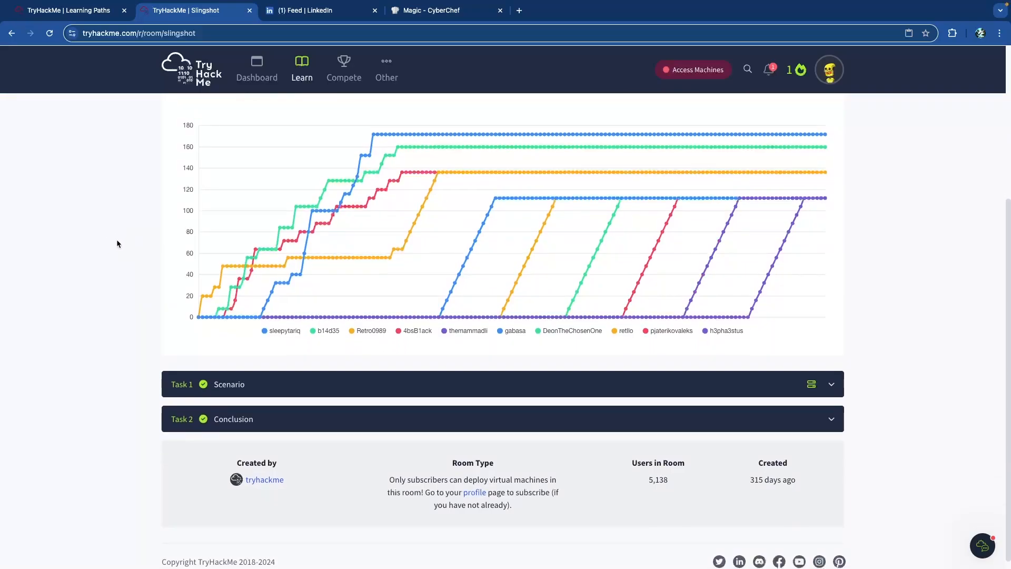
{"action": "scroll", "coordinate": [119, 242], "scroll_direction": "up", "scroll_amount": 4}
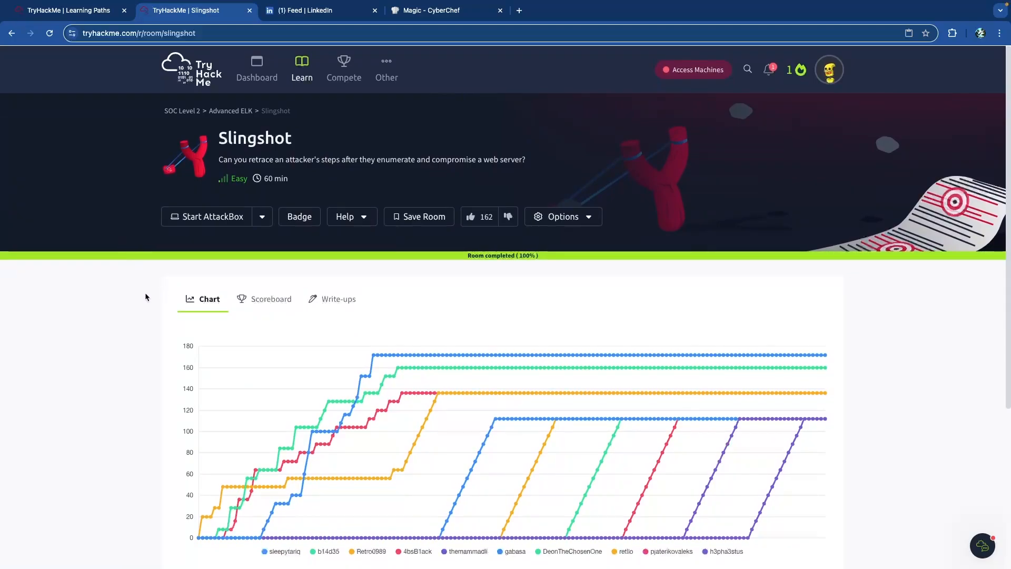
{"action": "scroll", "coordinate": [146, 296], "scroll_direction": "down", "scroll_amount": 2}
{"action": "scroll", "coordinate": [144, 295], "scroll_direction": "up", "scroll_amount": 2}
{"action": "scroll", "coordinate": [253, 142], "scroll_direction": "up", "scroll_amount": 5}
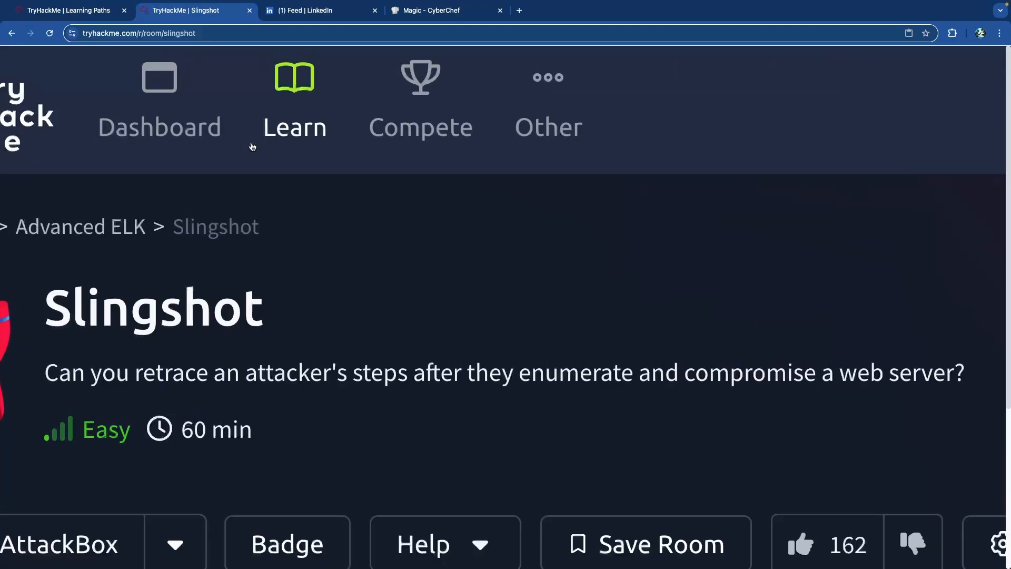
{"action": "scroll", "coordinate": [204, 211], "scroll_direction": "left", "scroll_amount": 2}
{"action": "scroll", "coordinate": [204, 213], "scroll_direction": "left", "scroll_amount": 2}
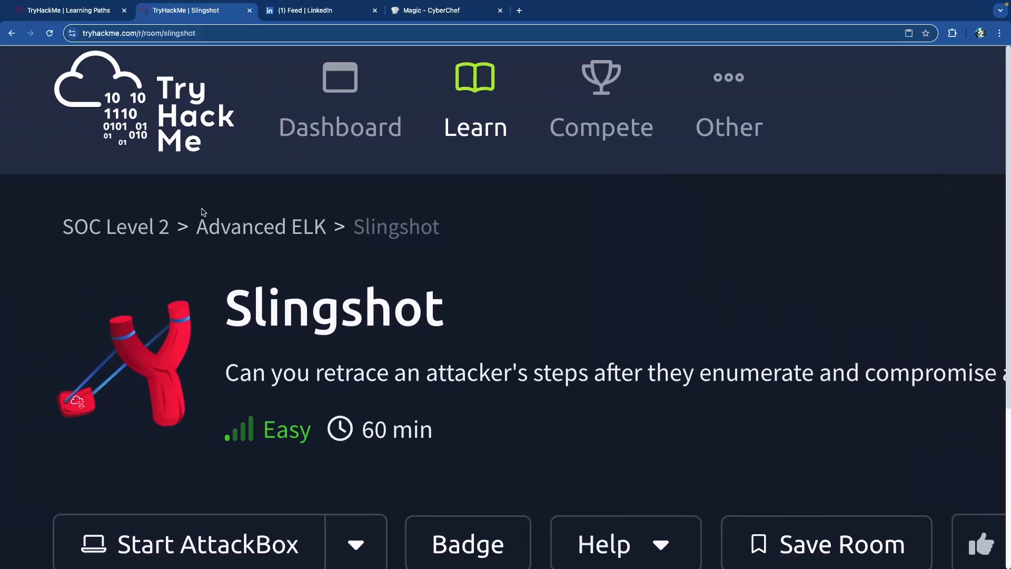
{"action": "scroll", "coordinate": [205, 213], "scroll_direction": "down", "scroll_amount": 3}
{"action": "scroll", "coordinate": [215, 213], "scroll_direction": "down", "scroll_amount": 5}
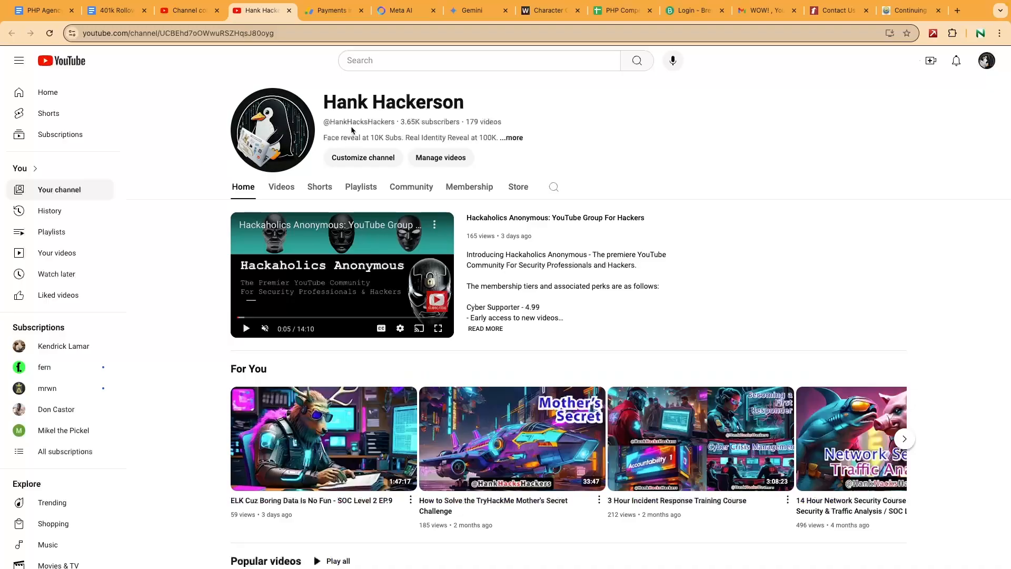
- Switch to the YouTube channel's home page and look over its header and featured Hackaholics Anonymous video
{"action": "scroll", "coordinate": [325, 115], "scroll_direction": "up", "scroll_amount": 5}
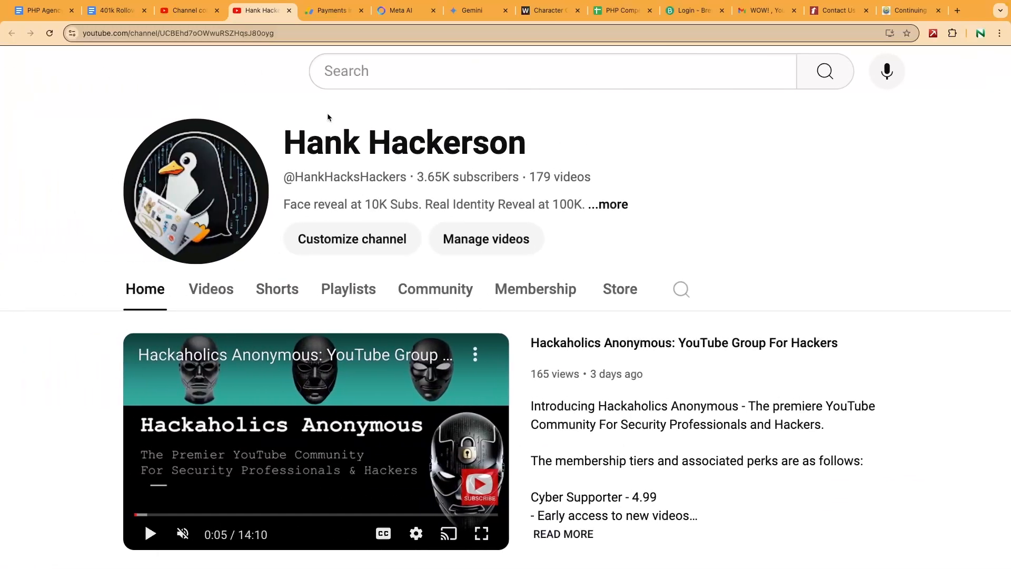
{"action": "scroll", "coordinate": [327, 114], "scroll_direction": "down", "scroll_amount": 1}
{"action": "scroll", "coordinate": [327, 114], "scroll_direction": "left", "scroll_amount": 1}
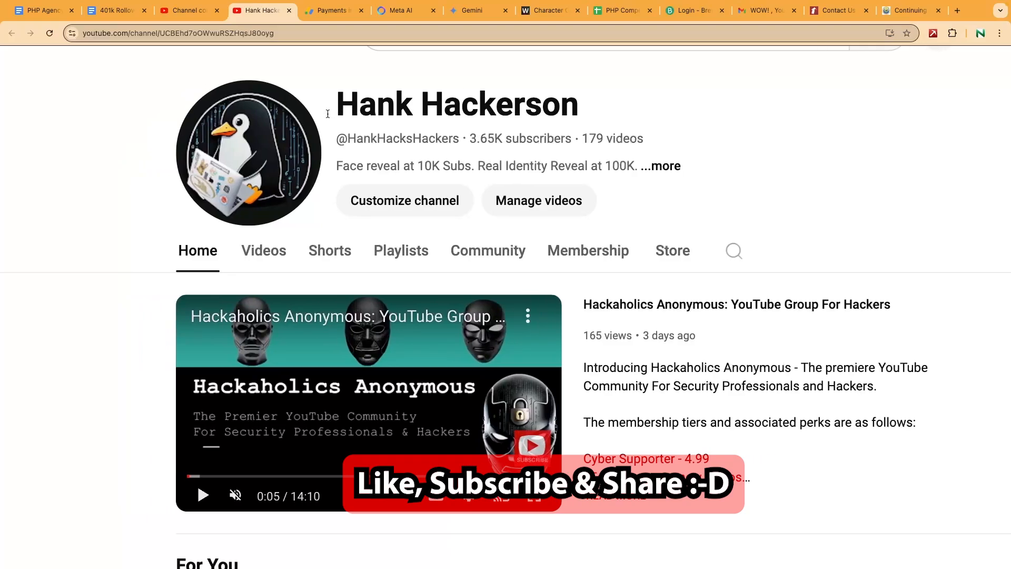
{"action": "scroll", "coordinate": [328, 114], "scroll_direction": "down", "scroll_amount": 1}
{"action": "scroll", "coordinate": [327, 113], "scroll_direction": "down", "scroll_amount": 8}
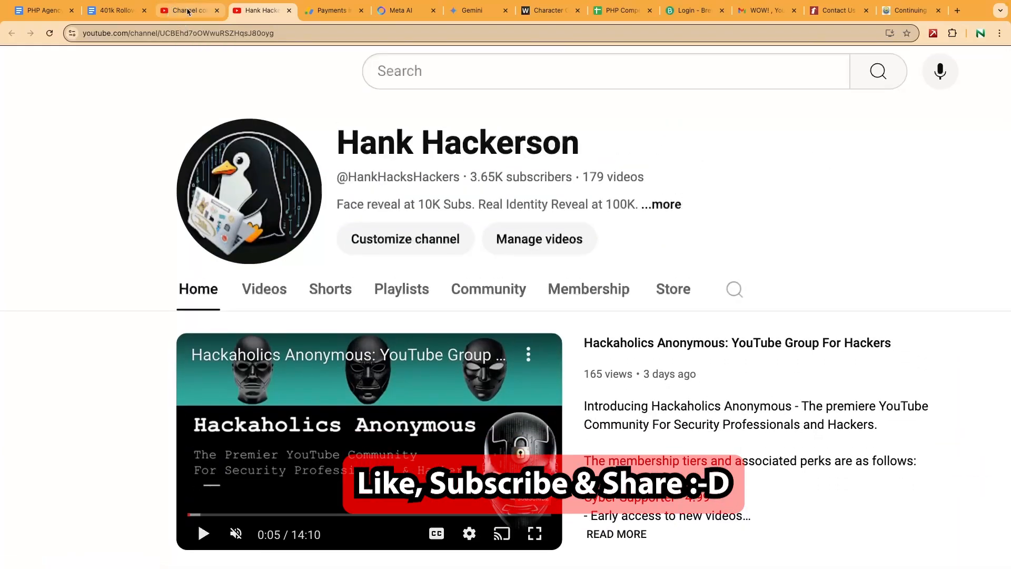
- Open the channel's comments in YouTube Studio and remove the response-status filter from the published comments
{"action": "left_click", "coordinate": [190, 10]}
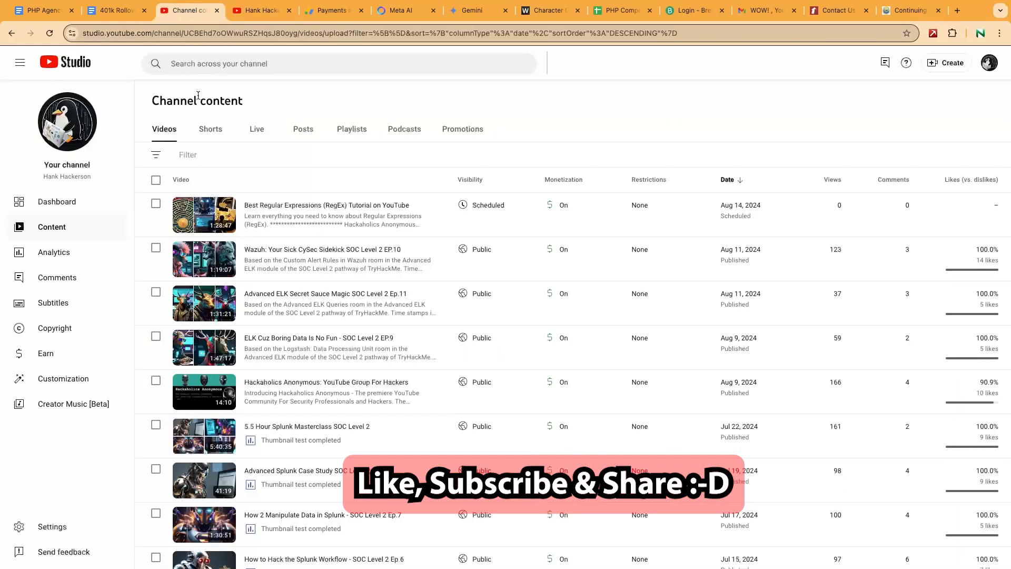
{"action": "left_click", "coordinate": [59, 277]}
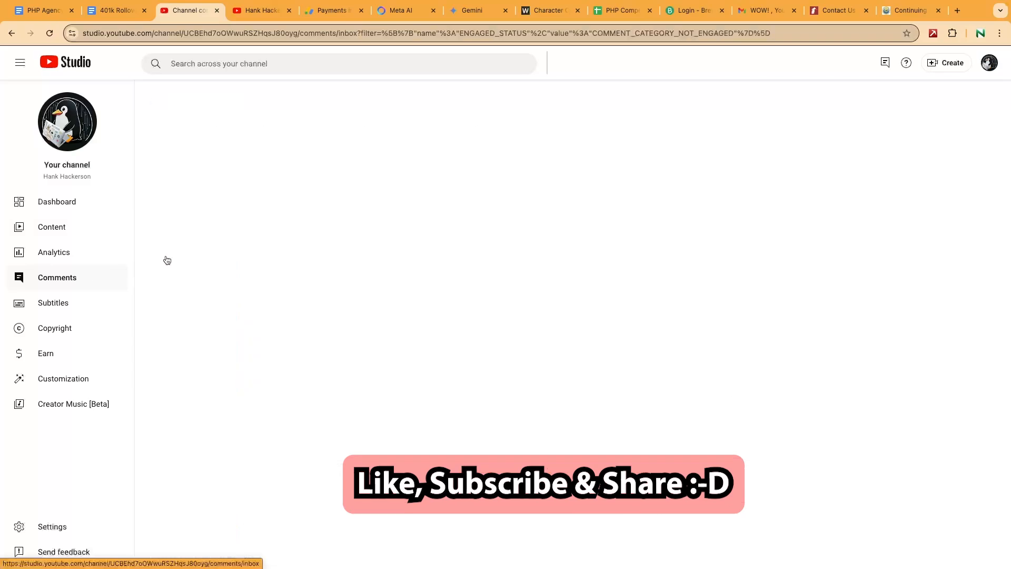
{"action": "left_click", "coordinate": [248, 181]}
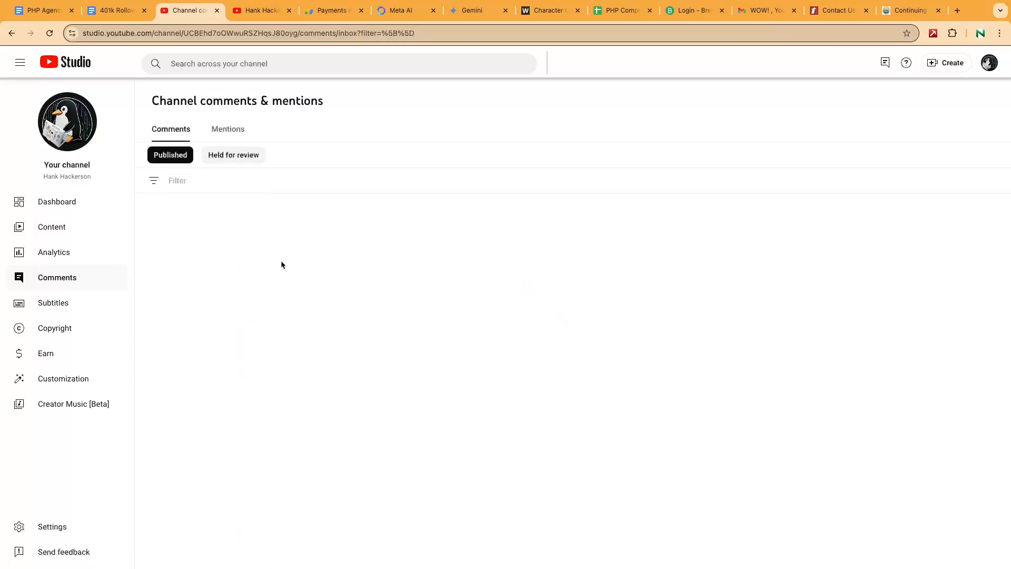
- Read through the published viewer comments and the channel's replies, including the advice about taking a break
{"action": "scroll", "coordinate": [363, 230], "scroll_direction": "down", "scroll_amount": 15}
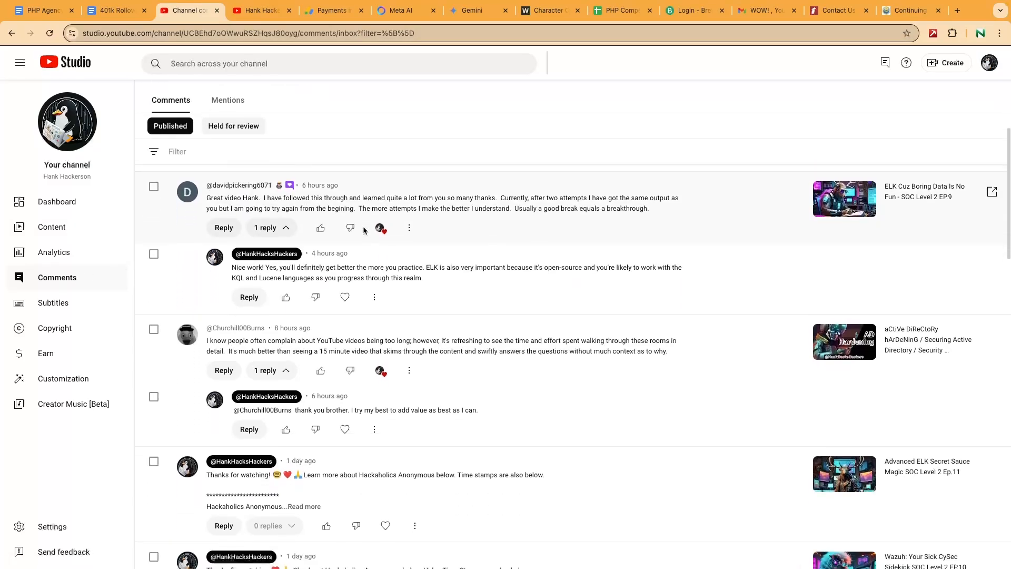
{"action": "scroll", "coordinate": [364, 230], "scroll_direction": "up", "scroll_amount": 4}
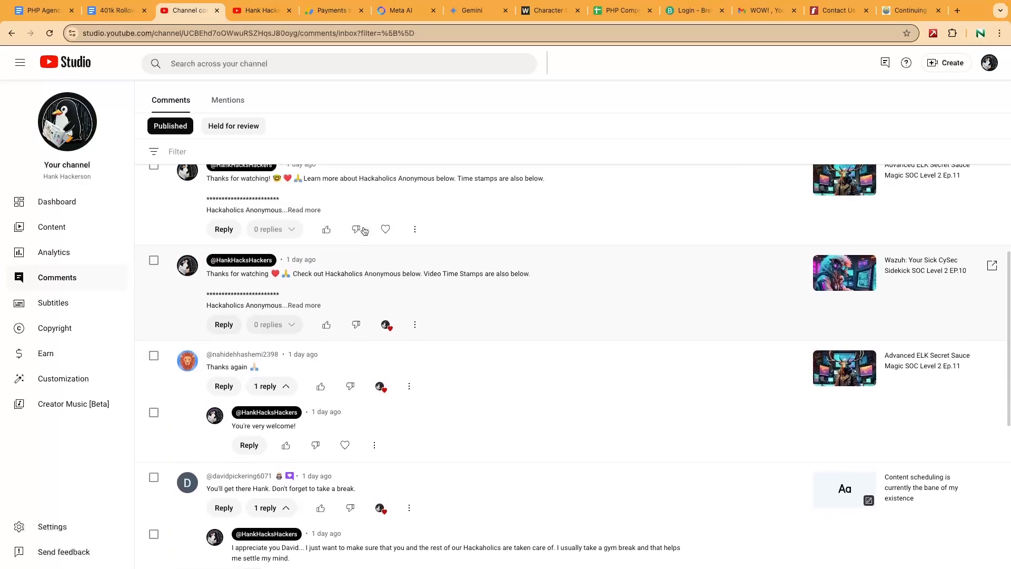
{"action": "scroll", "coordinate": [363, 230], "scroll_direction": "down", "scroll_amount": 8}
{"action": "scroll", "coordinate": [363, 230], "scroll_direction": "down", "scroll_amount": 20}
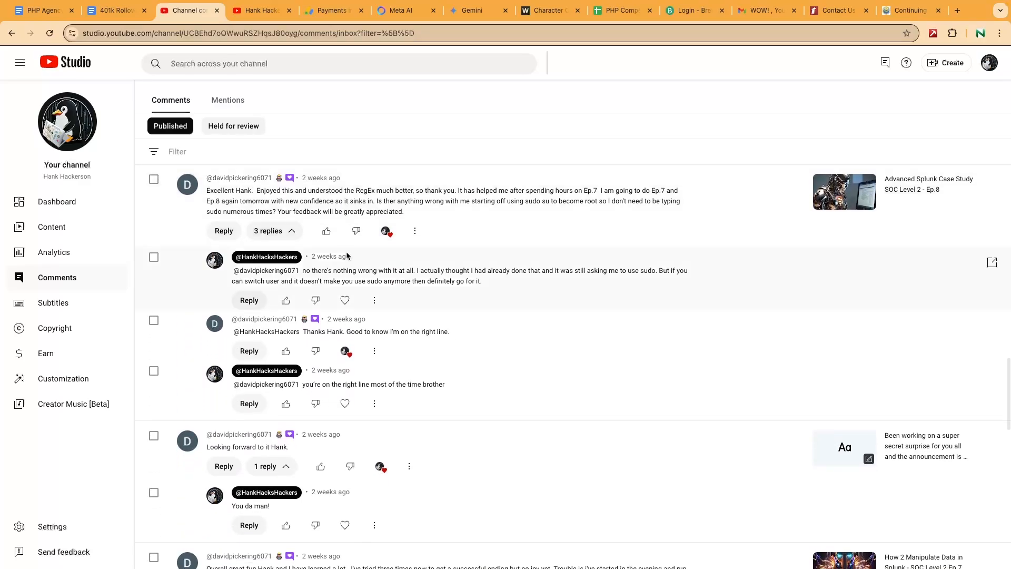
{"action": "scroll", "coordinate": [341, 236], "scroll_direction": "up", "scroll_amount": 7}
{"action": "scroll", "coordinate": [337, 257], "scroll_direction": "up", "scroll_amount": 9}
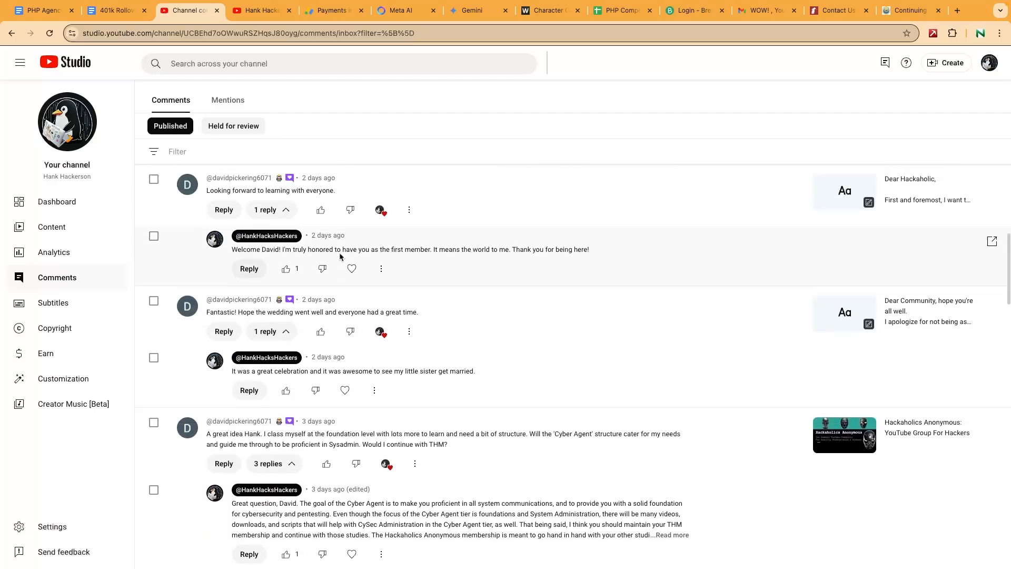
{"action": "scroll", "coordinate": [364, 259], "scroll_direction": "up", "scroll_amount": 3}
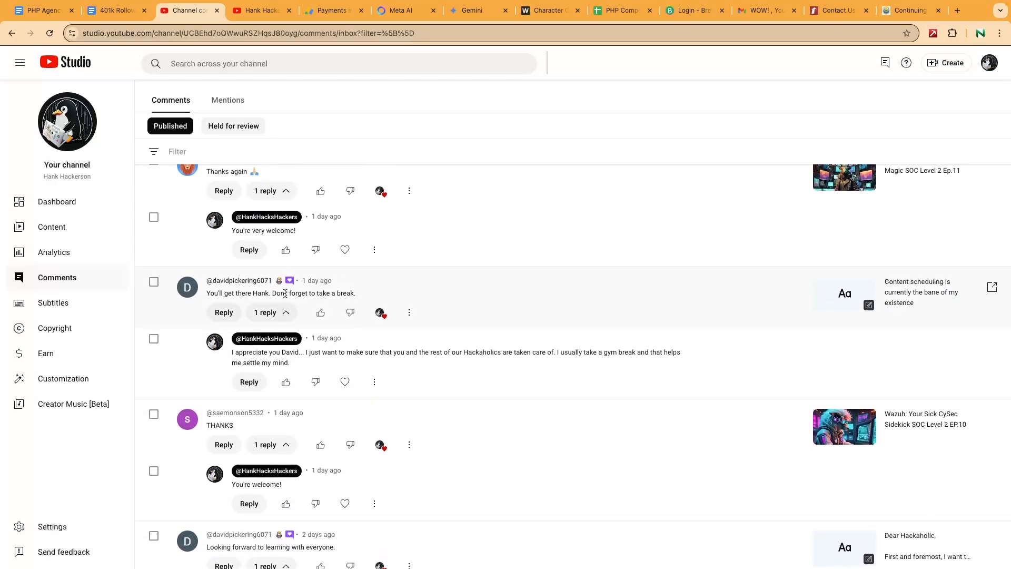
{"action": "left_click_drag", "start_coordinate": [298, 293], "coordinate": [225, 293]}
{"action": "left_click", "coordinate": [282, 292]}
{"action": "scroll", "coordinate": [267, 302], "scroll_direction": "down", "scroll_amount": 5}
{"action": "scroll", "coordinate": [271, 303], "scroll_direction": "down", "scroll_amount": 3}
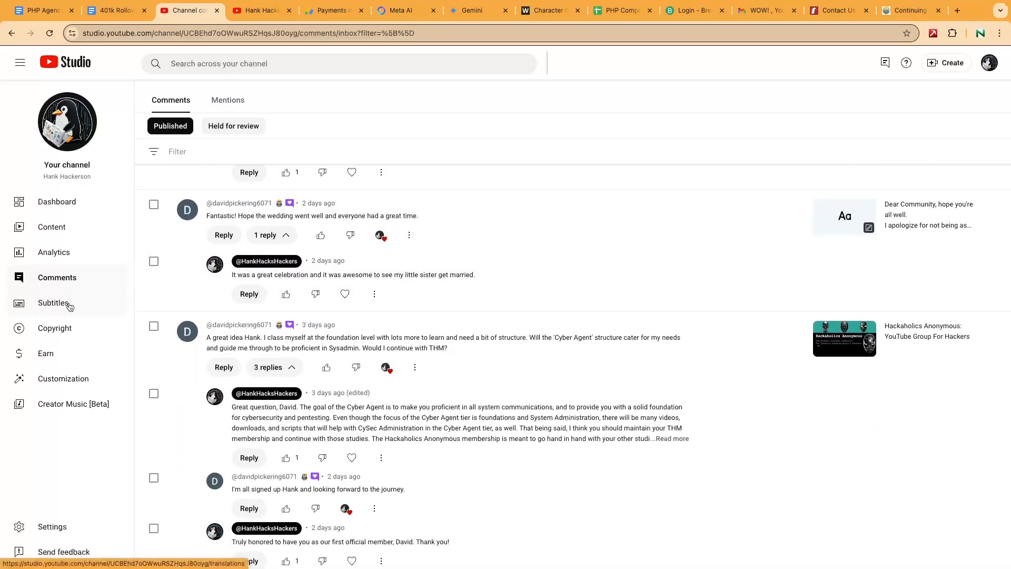
{"action": "scroll", "coordinate": [337, 271], "scroll_direction": "up", "scroll_amount": 5}
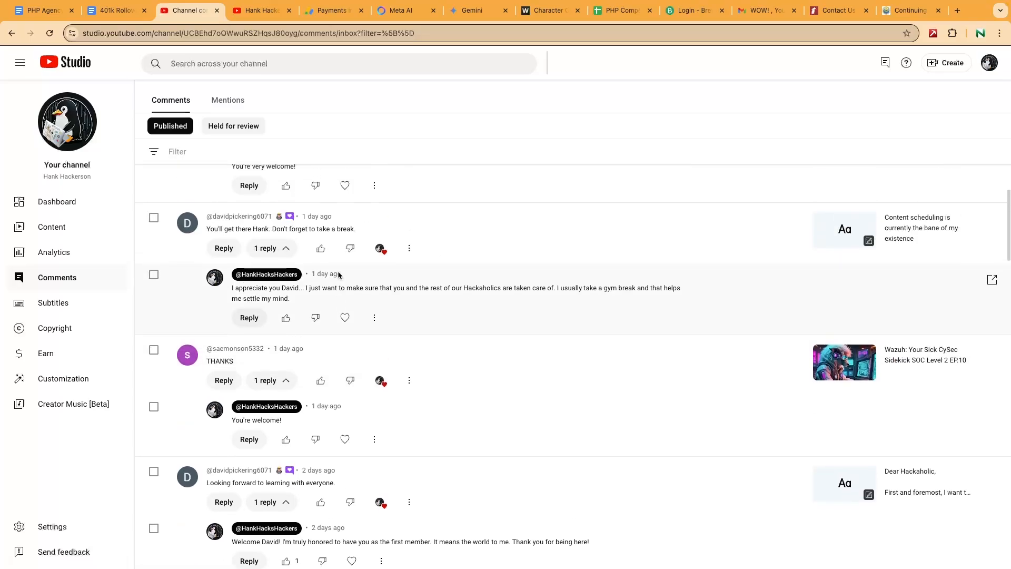
{"action": "scroll", "coordinate": [337, 272], "scroll_direction": "up", "scroll_amount": 3}
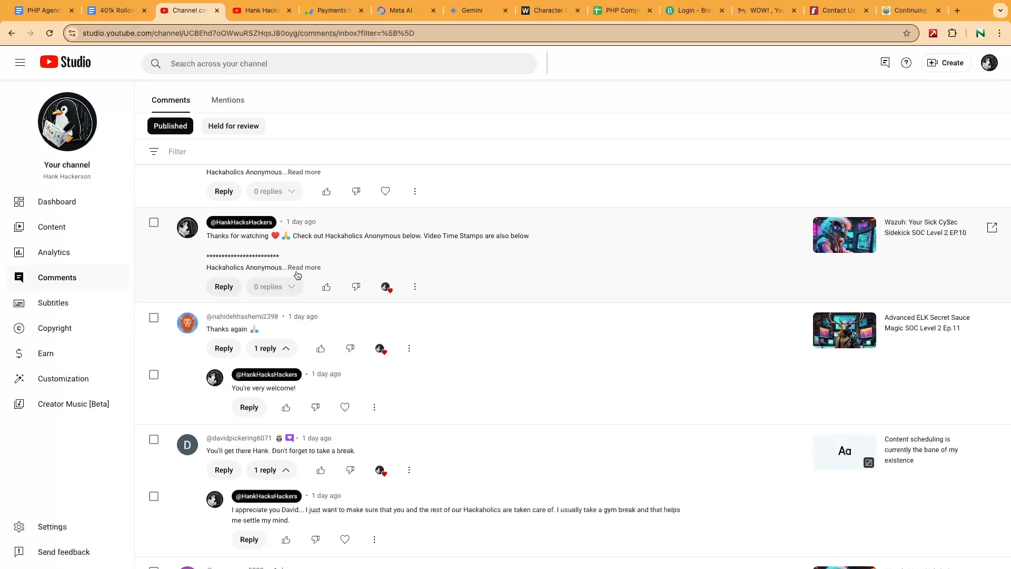
{"action": "scroll", "coordinate": [297, 275], "scroll_direction": "up", "scroll_amount": 7}
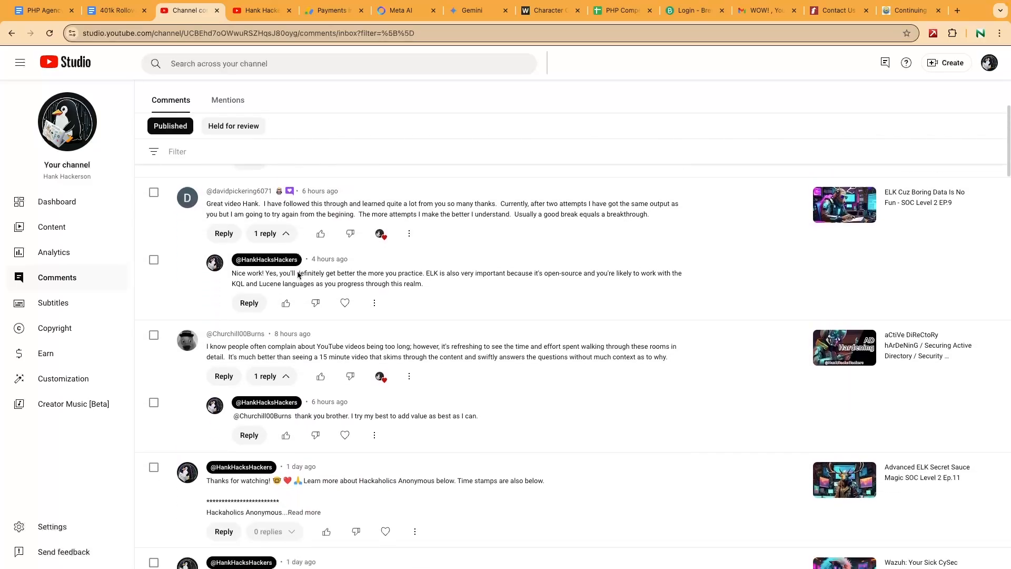
{"action": "scroll", "coordinate": [297, 274], "scroll_direction": "up", "scroll_amount": 5}
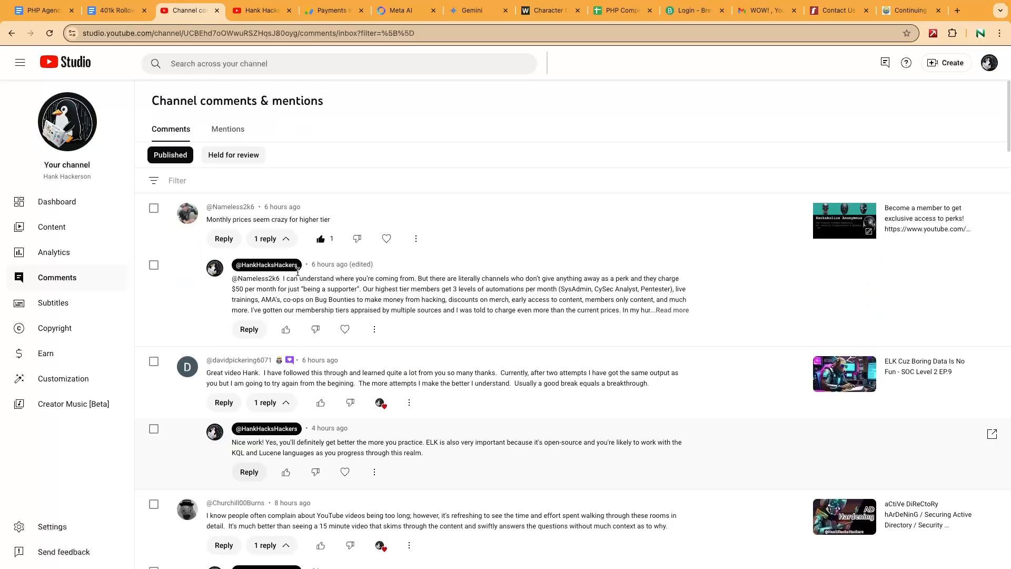
- Return to the YouTube channel's home page and view its header and featured video again
{"action": "left_click", "coordinate": [261, 10]}
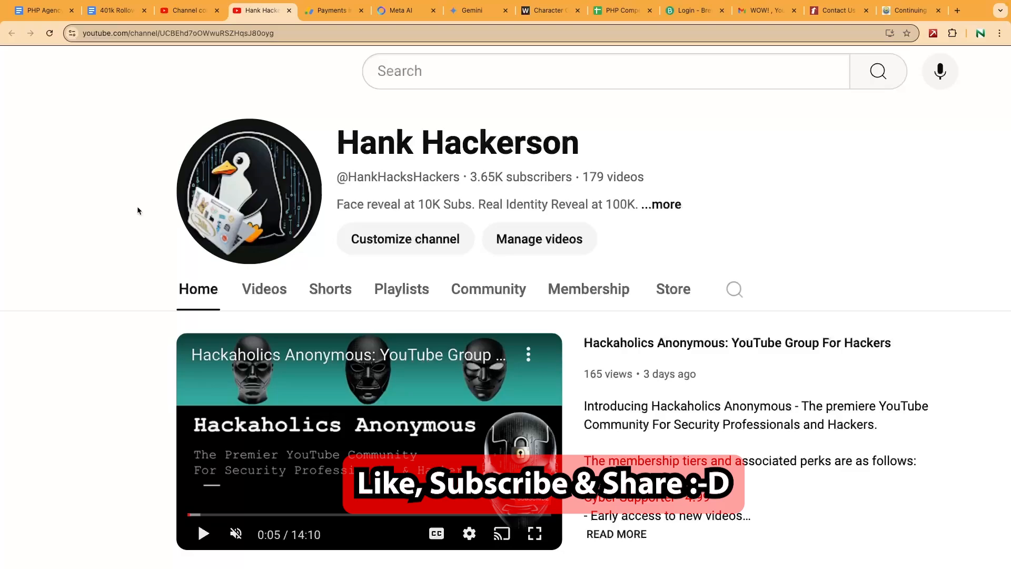
{"action": "scroll", "coordinate": [166, 253], "scroll_direction": "down", "scroll_amount": 1}
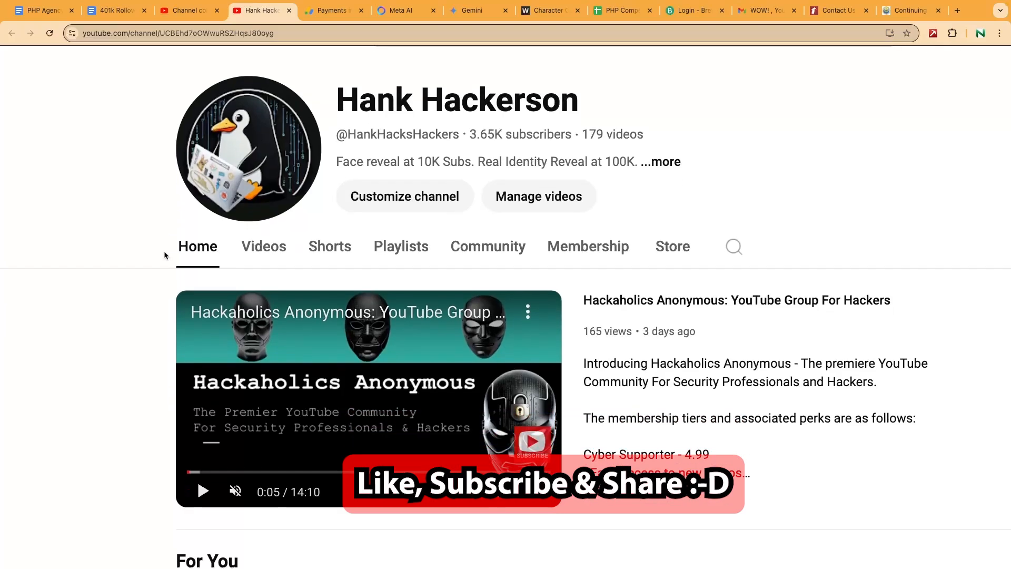